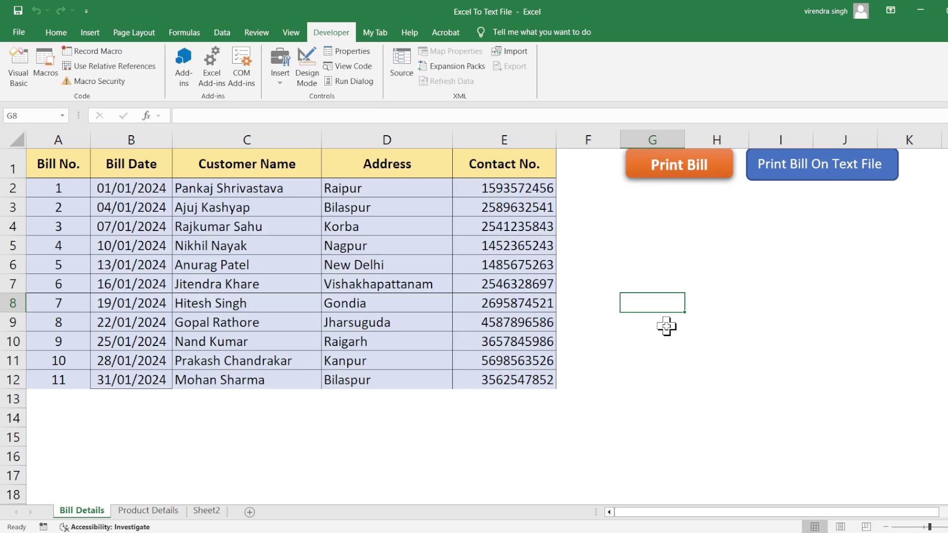
# Highlight the whole bill details table on the Bill Details sheet, then clear the selection.
pyautogui.click(70, 168)
pyautogui.moveTo(70, 168)
pyautogui.mouseDown()
pyautogui.moveTo(326, 205)
pyautogui.moveTo(477, 290)
pyautogui.moveTo(496, 331)
pyautogui.moveTo(494, 383)
pyautogui.mouseUp()
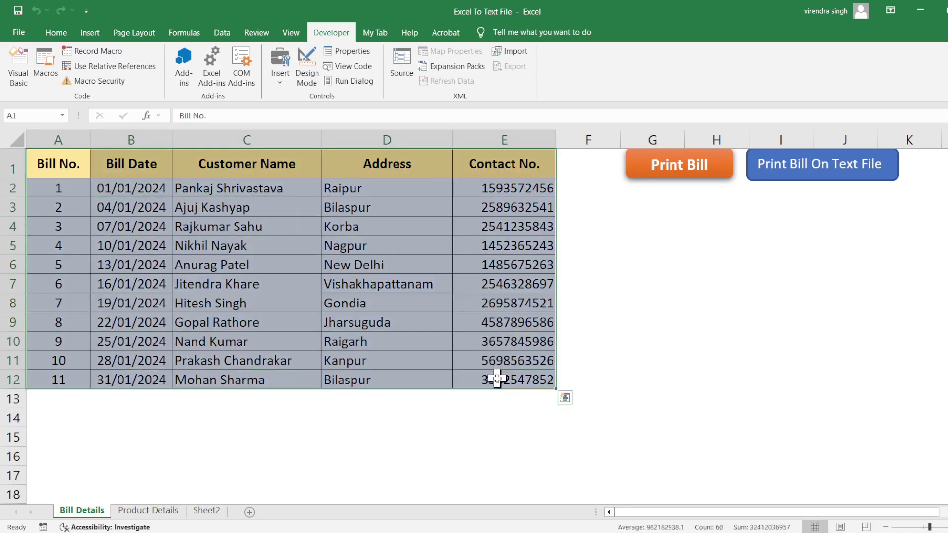
pyautogui.click(248, 444)
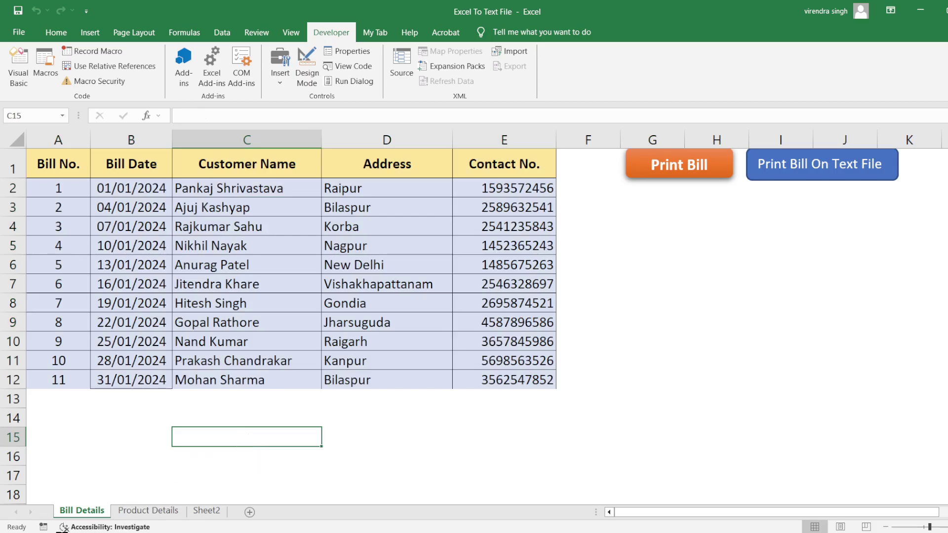
# On Product Details, highlight the product rows of bills 1, 2 and 3, then return to Bill Details.
pyautogui.click(137, 512)
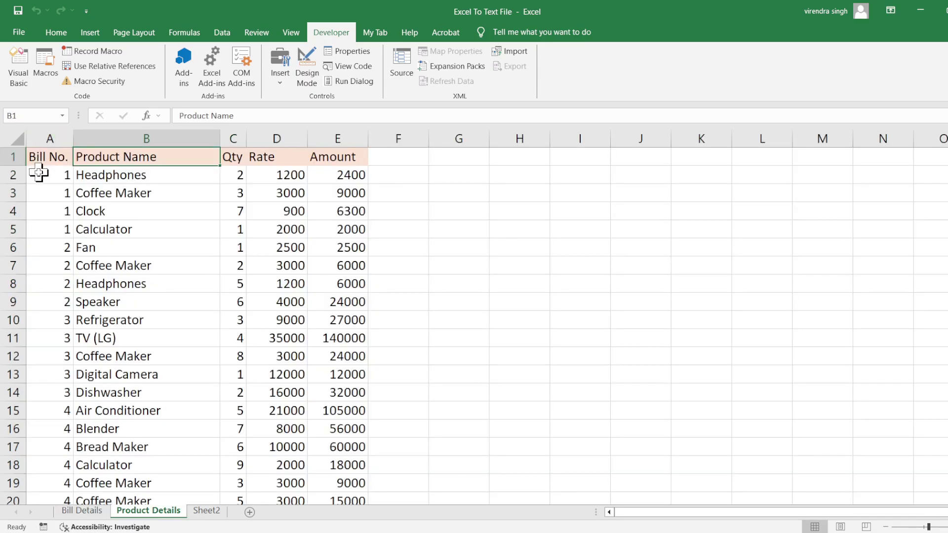
pyautogui.moveTo(45, 174)
pyautogui.mouseDown()
pyautogui.moveTo(297, 239)
pyautogui.moveTo(345, 227)
pyautogui.mouseUp()
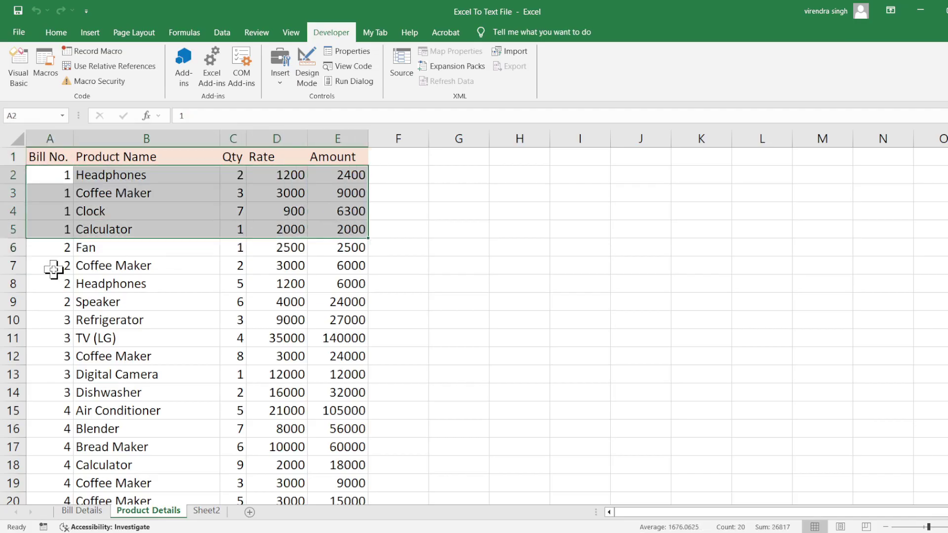
pyautogui.moveTo(53, 254); pyautogui.dragTo(326, 302)
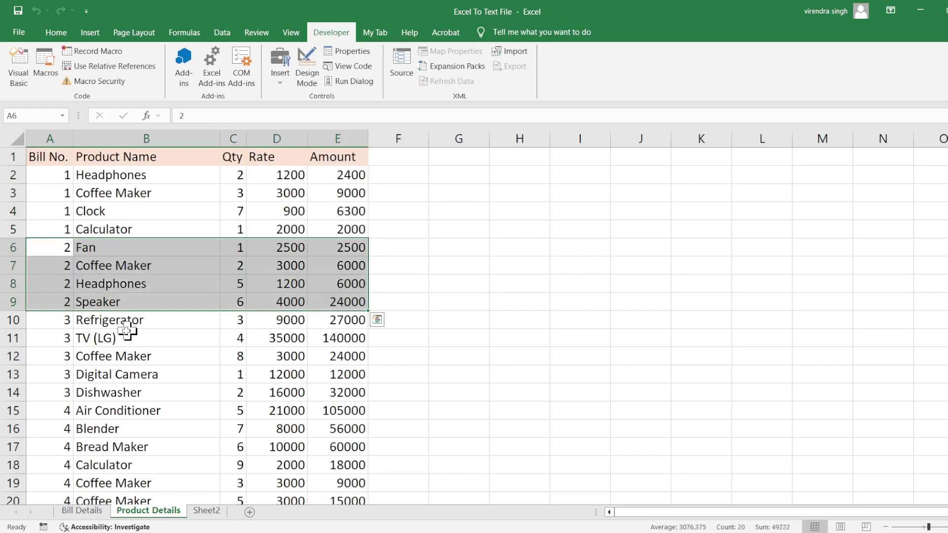
pyautogui.moveTo(63, 323); pyautogui.dragTo(367, 393)
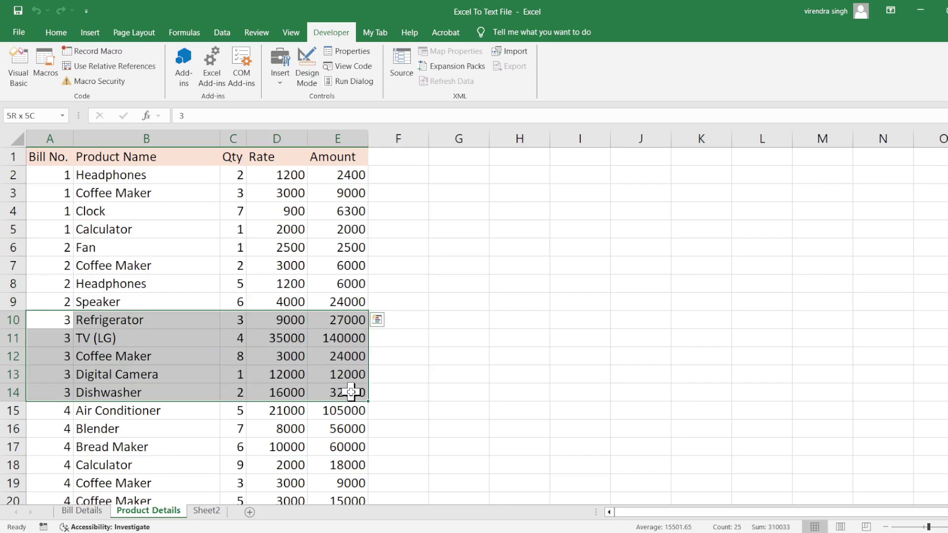
pyautogui.moveTo(367, 393); pyautogui.dragTo(351, 393)
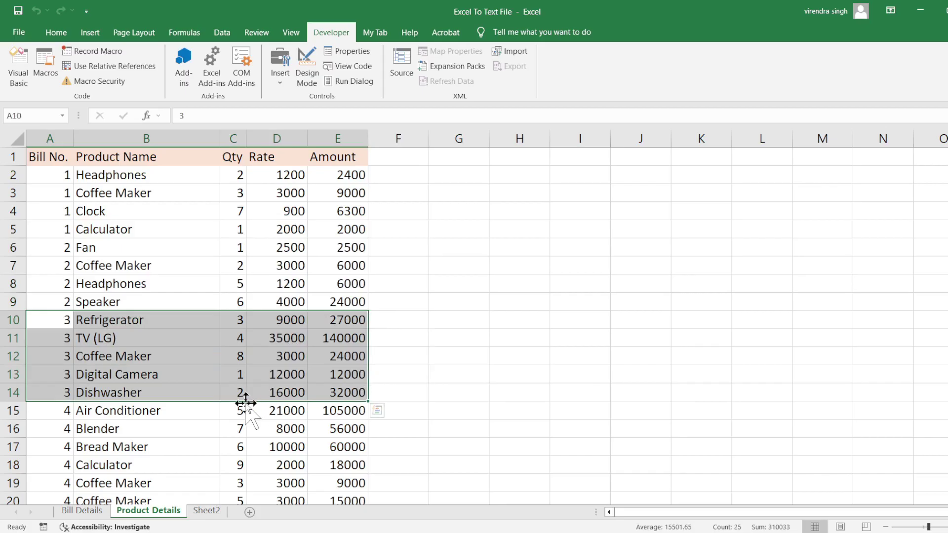
pyautogui.click(79, 511)
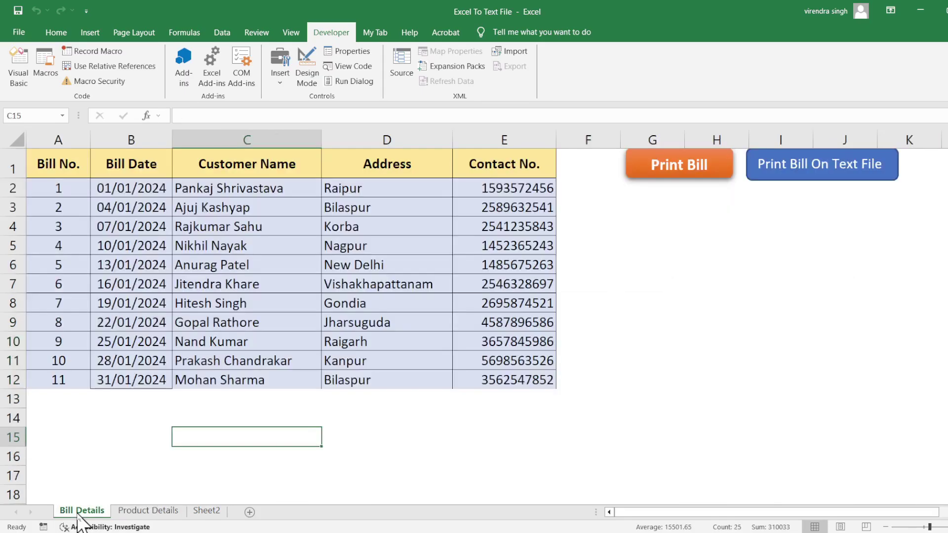
pyautogui.click(141, 221)
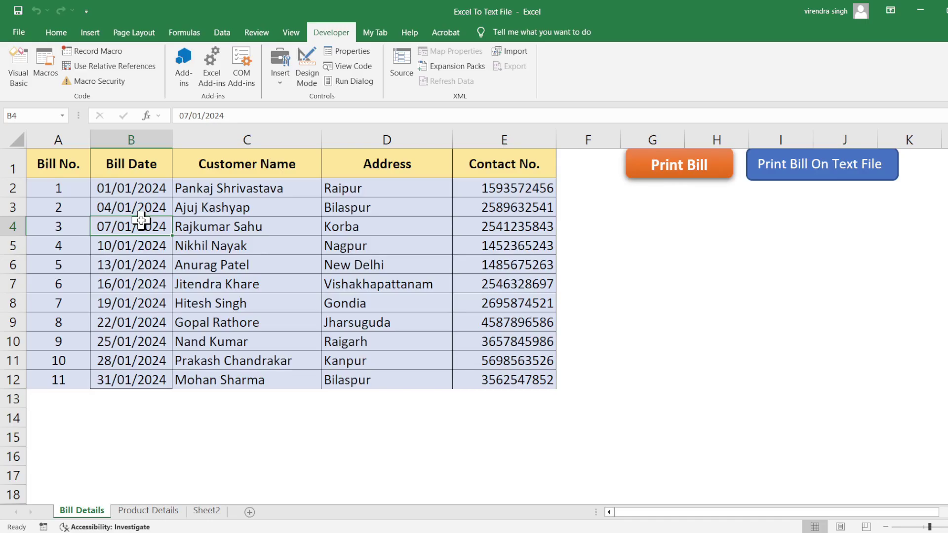
pyautogui.click(781, 284)
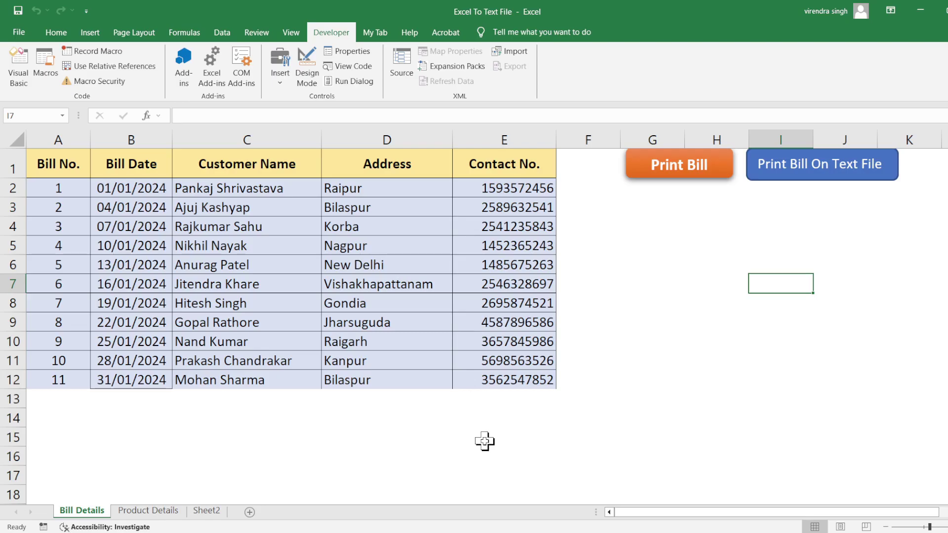
# Open the Bill output folder, then run Print Bill On Text File and confirm 'Files are created'.
pyautogui.press('super+e')
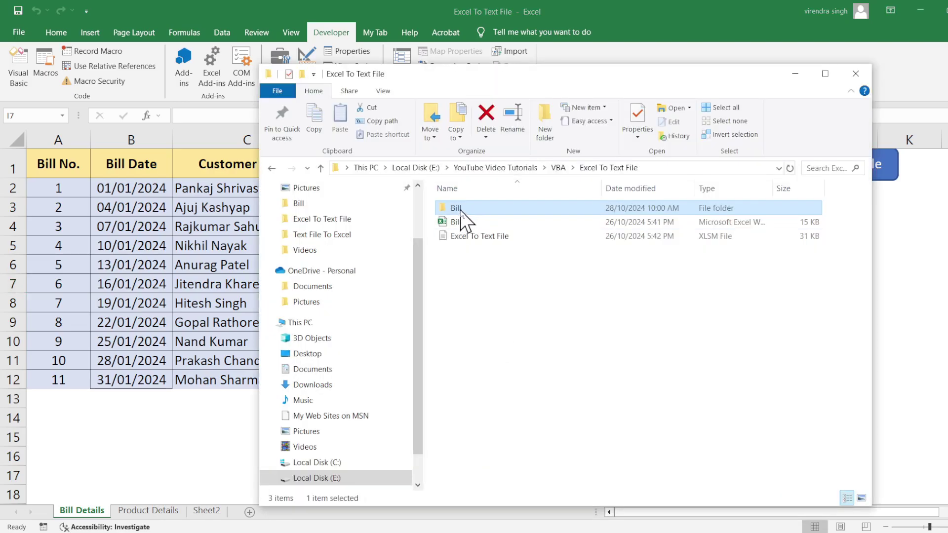
pyautogui.doubleClick(457, 208)
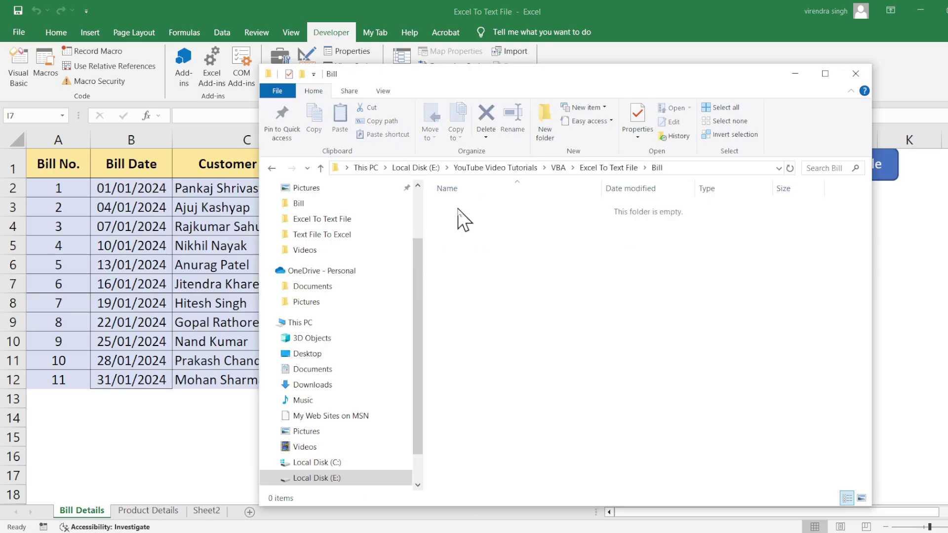
pyautogui.click(795, 73)
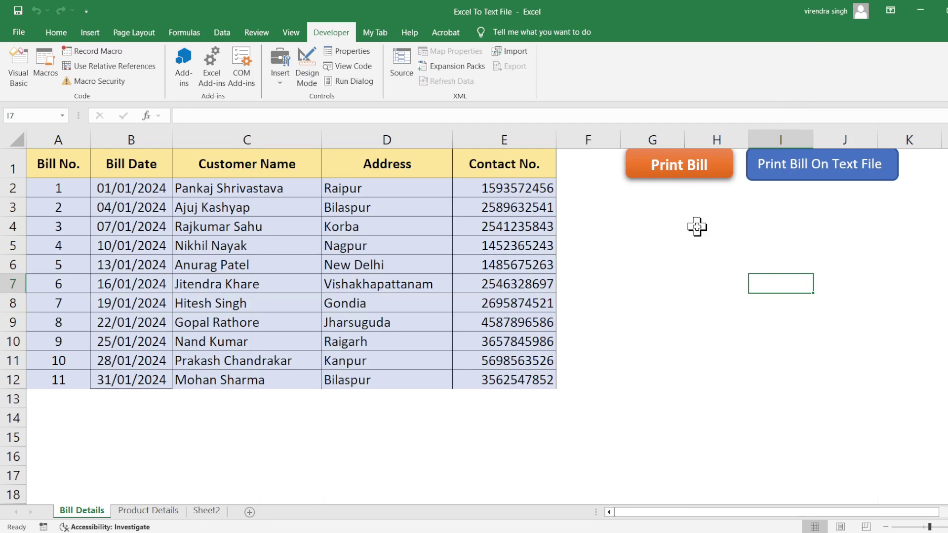
pyautogui.click(781, 166)
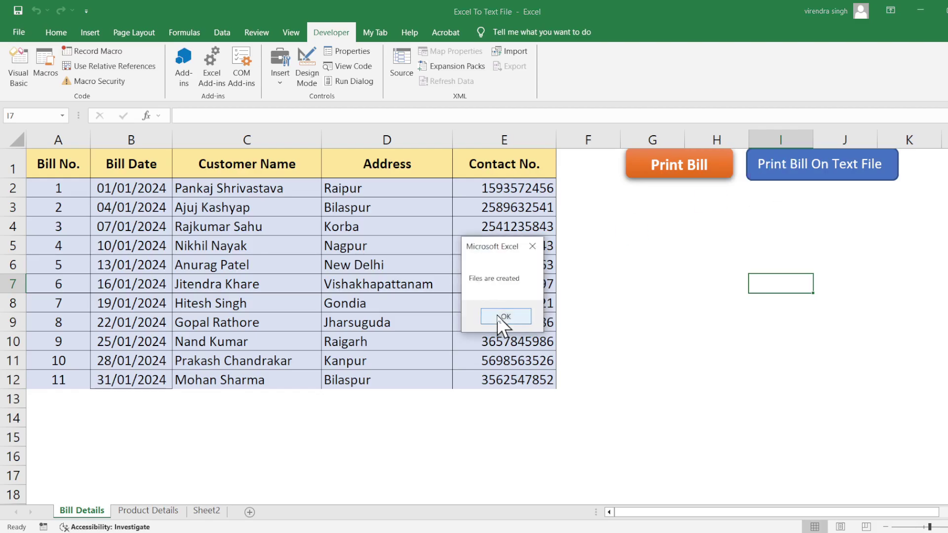
pyautogui.click(497, 316)
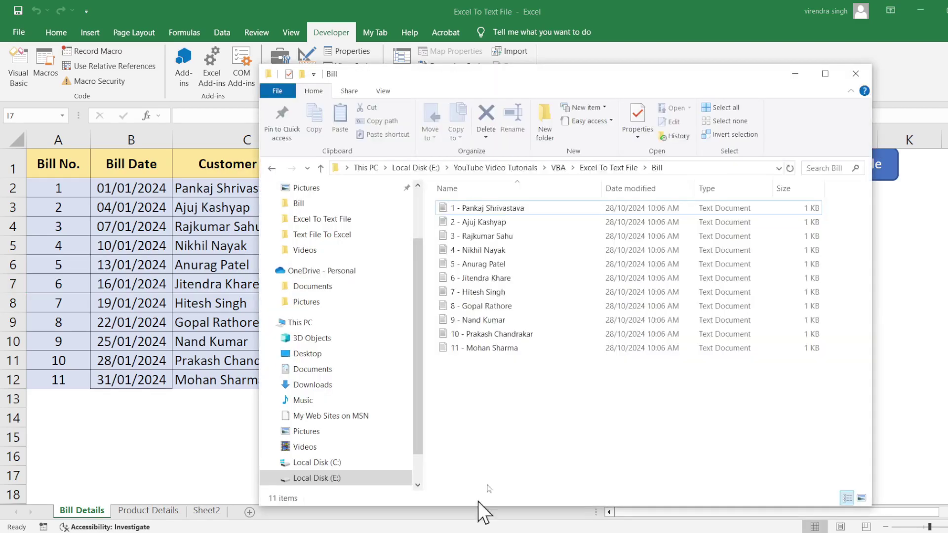
pyautogui.click(498, 212)
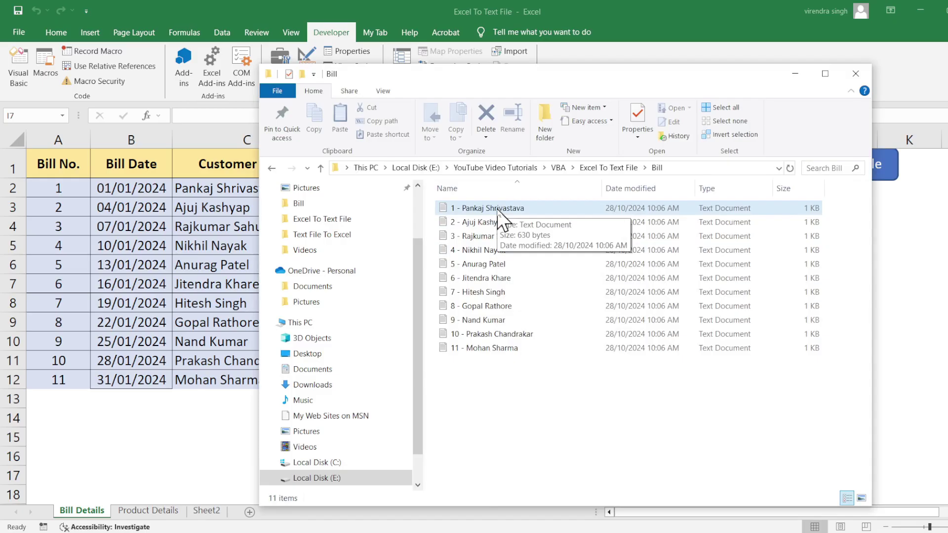
pyautogui.click(502, 209)
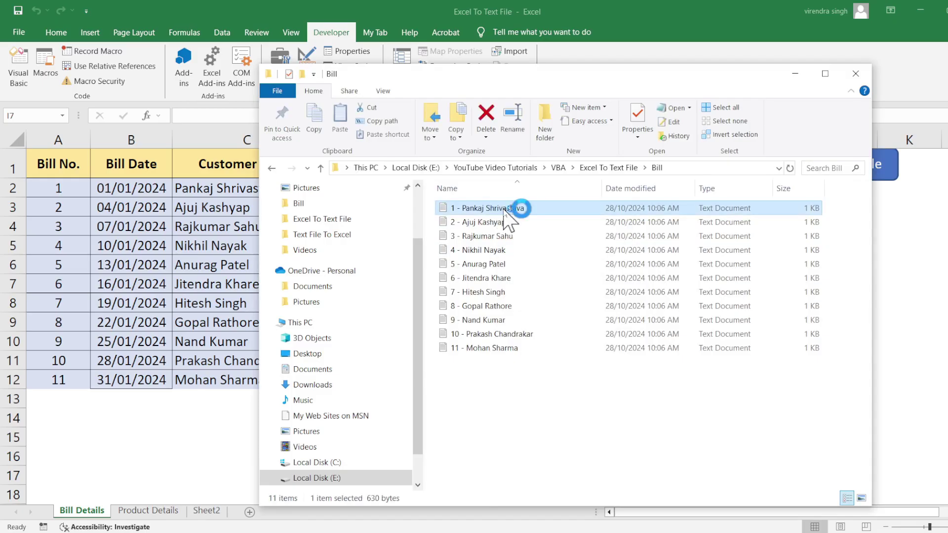
pyautogui.doubleClick(504, 210)
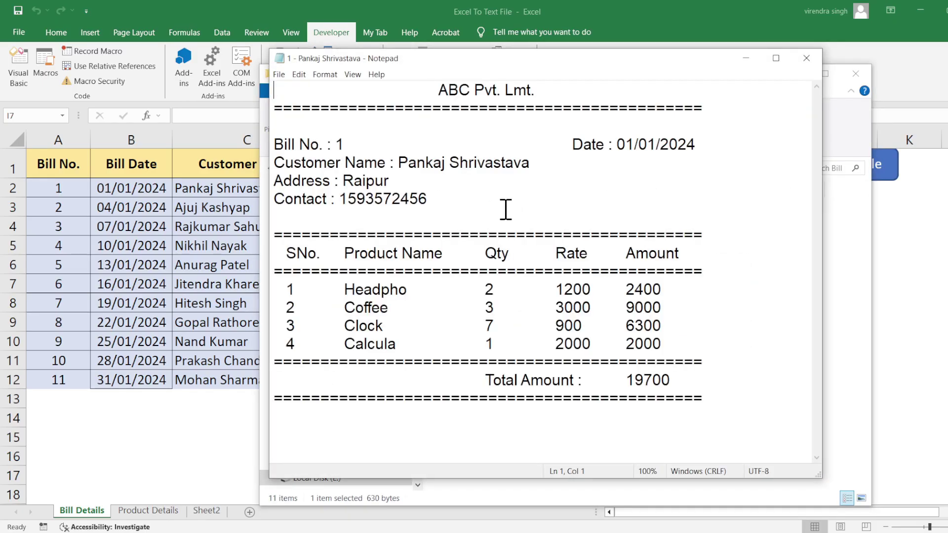
pyautogui.moveTo(427, 90); pyautogui.dragTo(555, 94)
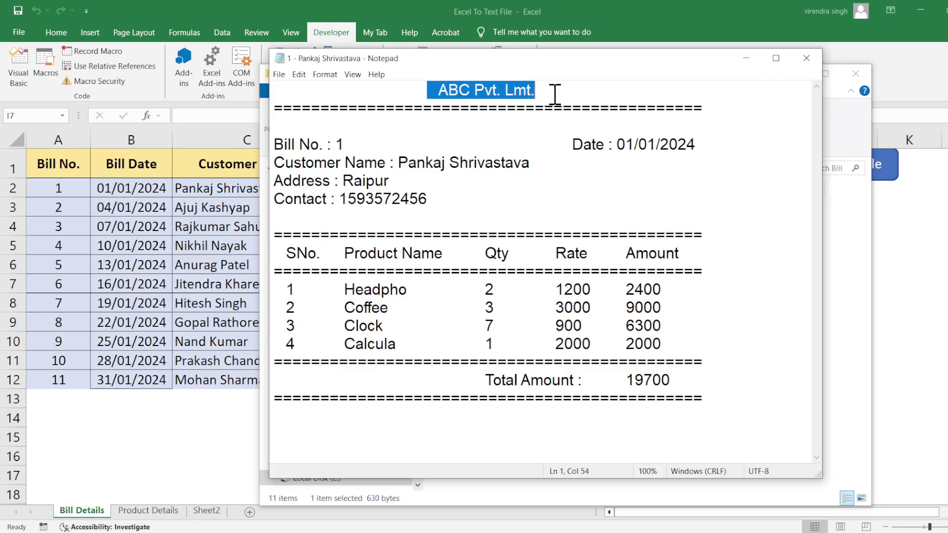
pyautogui.moveTo(274, 145); pyautogui.dragTo(721, 148)
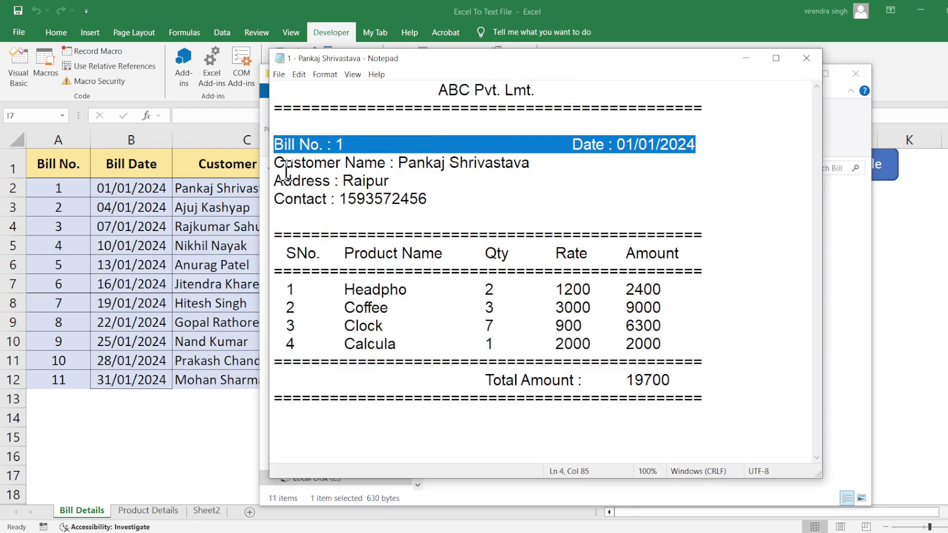
pyautogui.moveTo(275, 163)
pyautogui.mouseDown()
pyautogui.moveTo(605, 148)
pyautogui.moveTo(514, 179)
pyautogui.moveTo(532, 164)
pyautogui.moveTo(520, 208)
pyautogui.mouseUp()
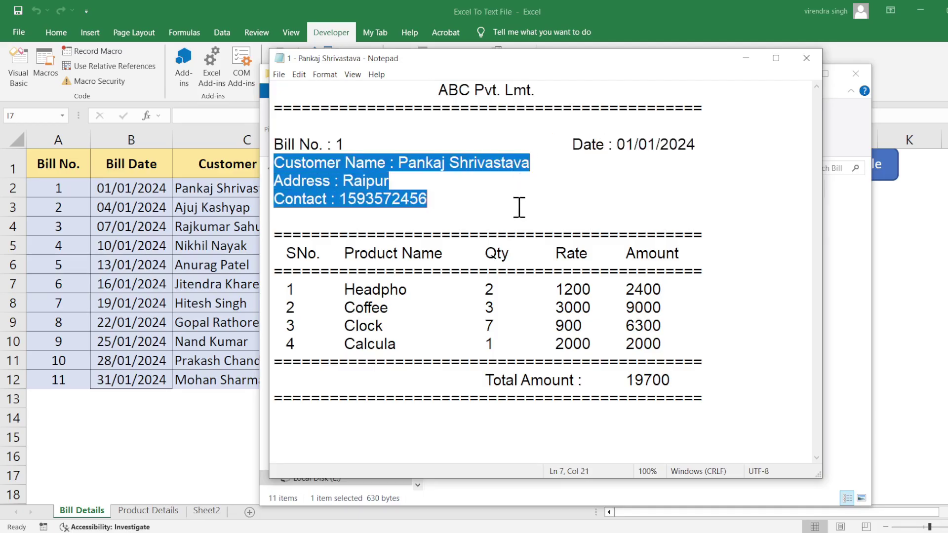
pyautogui.moveTo(282, 253)
pyautogui.mouseDown()
pyautogui.moveTo(492, 253)
pyautogui.moveTo(681, 328)
pyautogui.moveTo(703, 359)
pyautogui.moveTo(694, 345)
pyautogui.moveTo(666, 355)
pyautogui.mouseUp()
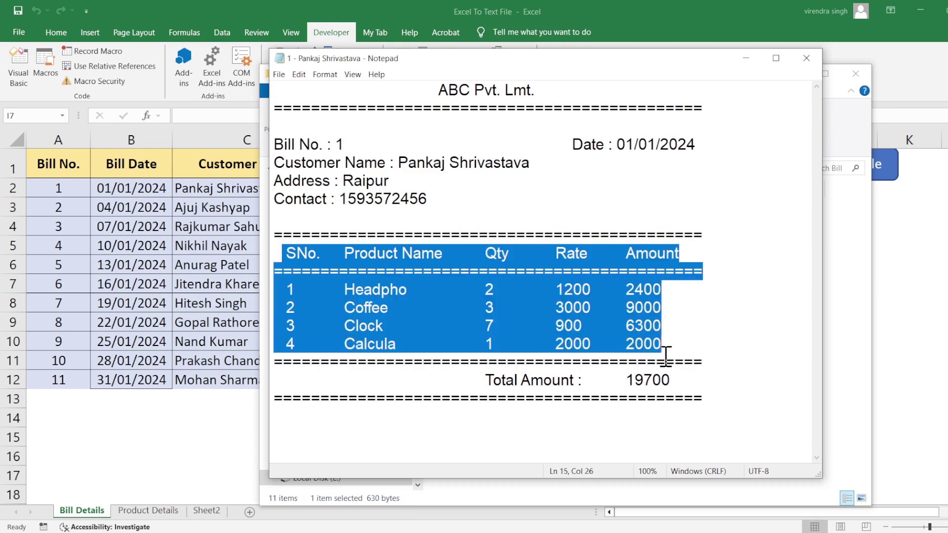
pyautogui.moveTo(485, 382); pyautogui.dragTo(682, 384)
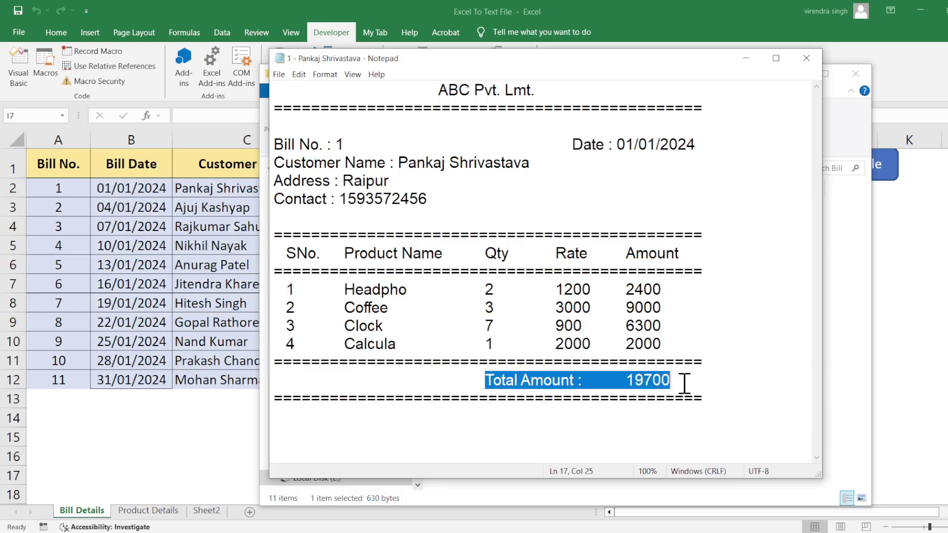
pyautogui.click(808, 58)
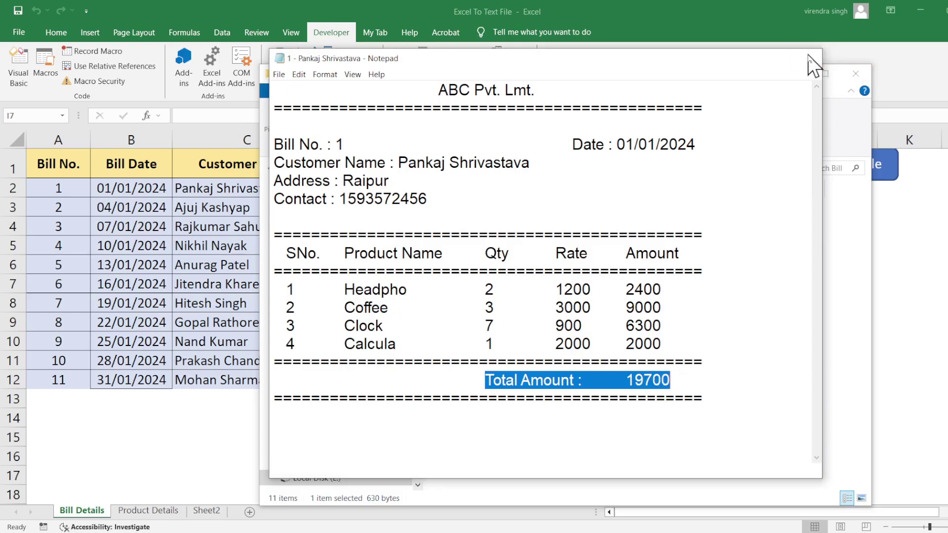
# Open and close the text files for bills 2, 3 and 4 in Notepad, then minimize File Explorer.
pyautogui.click(496, 224)
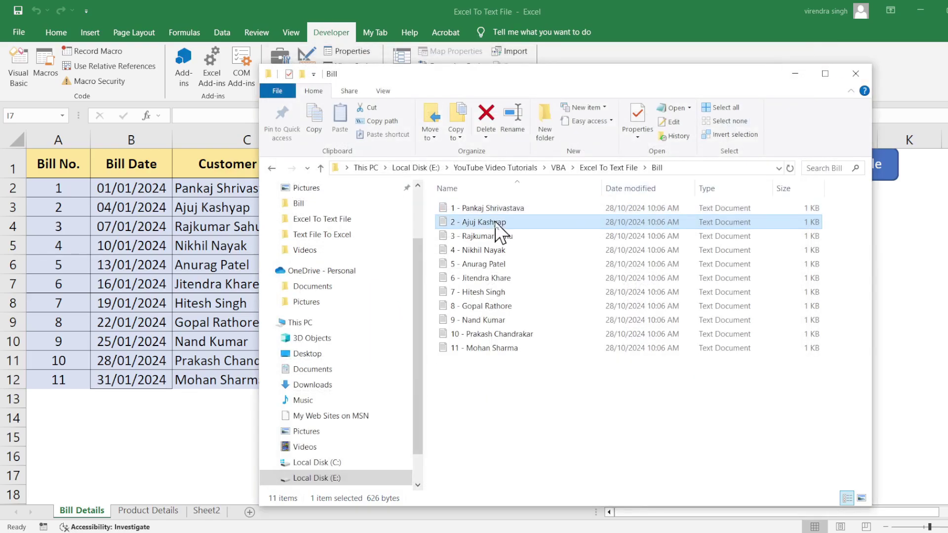
pyautogui.doubleClick(495, 222)
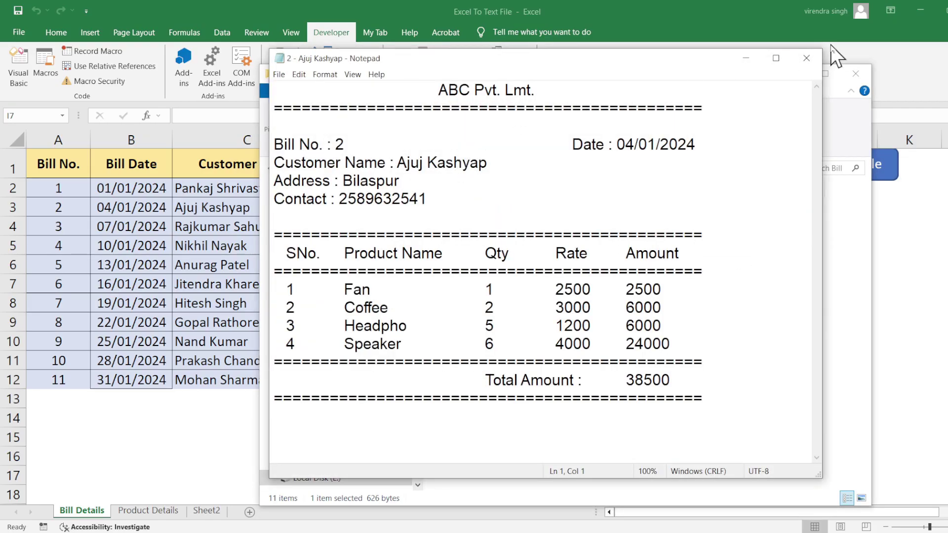
pyautogui.click(807, 58)
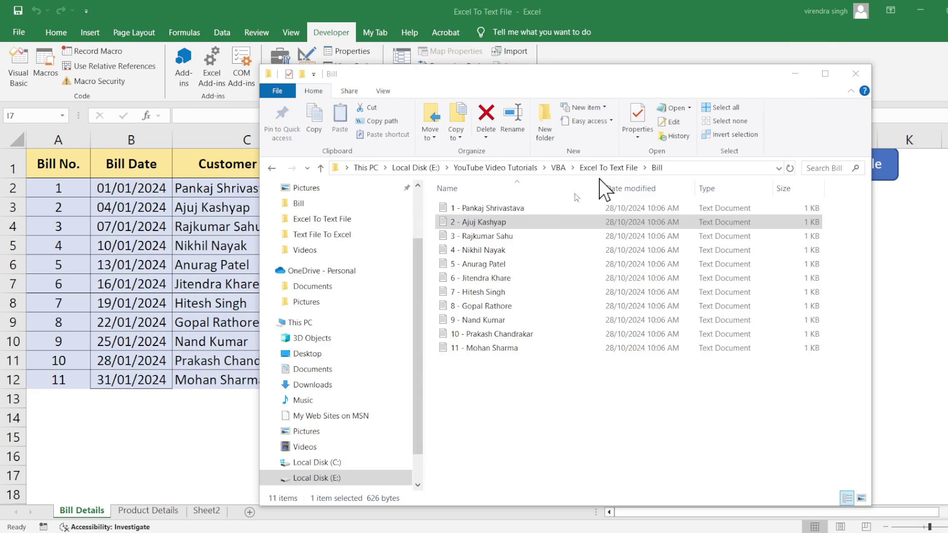
pyautogui.click(502, 237)
pyautogui.doubleClick(502, 237)
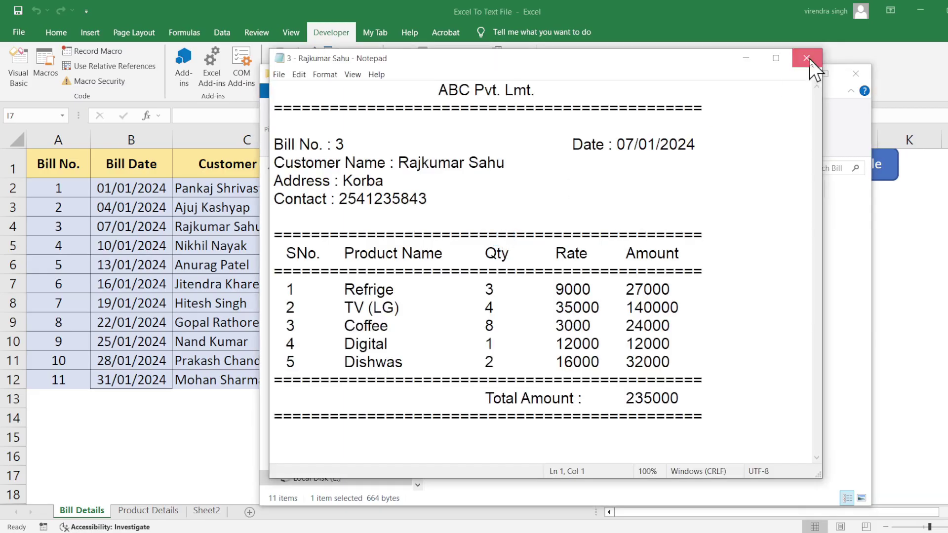
pyautogui.click(813, 64)
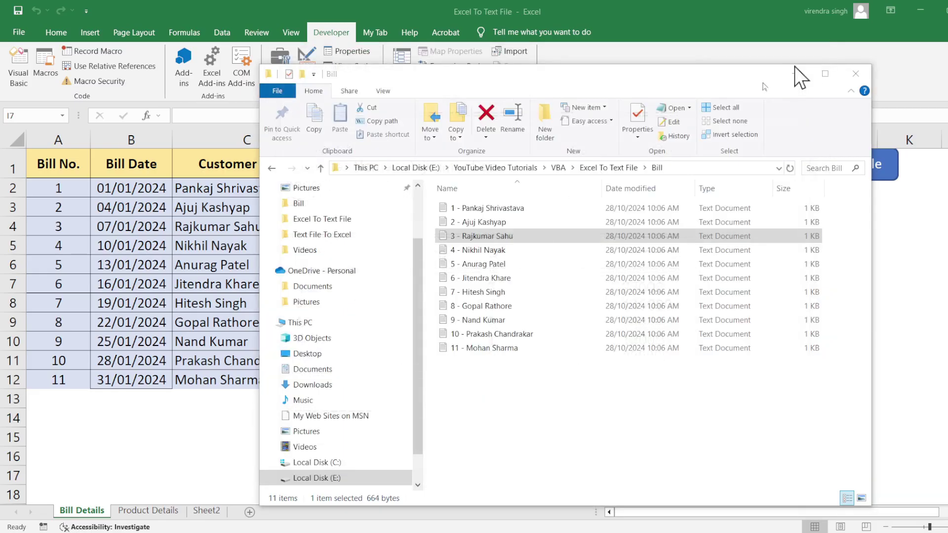
pyautogui.doubleClick(493, 251)
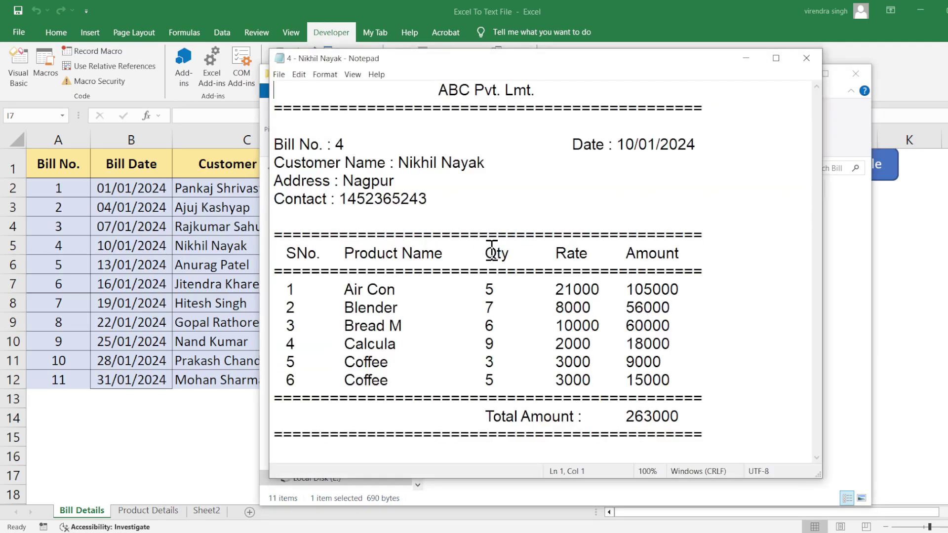
pyautogui.click(806, 58)
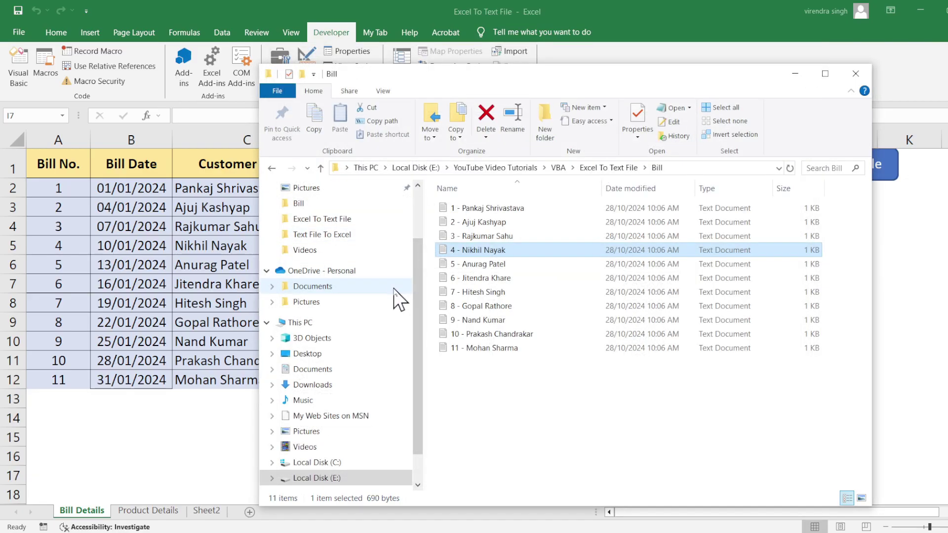
pyautogui.click(796, 75)
# Select cell G4, then use Developer > View Code to open the Bill Details sheet's code.
pyautogui.click(670, 225)
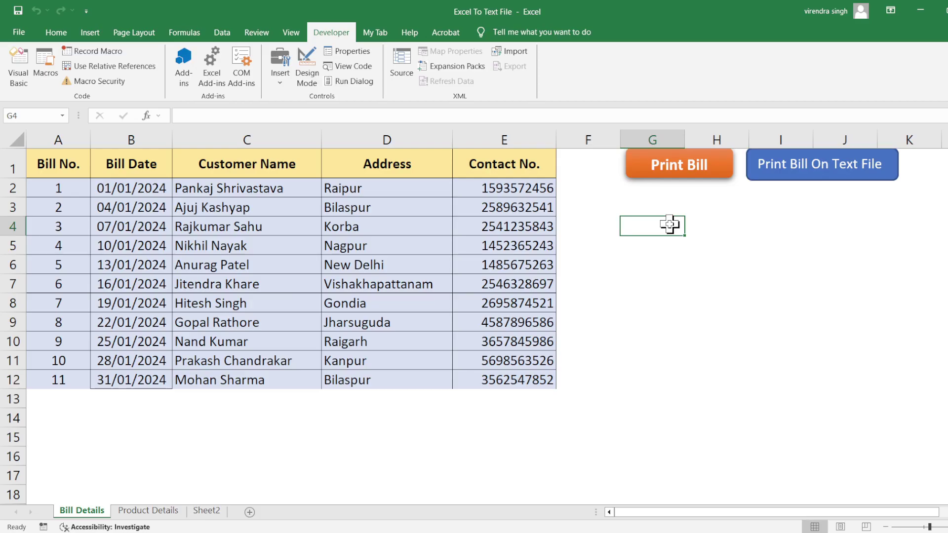
pyautogui.click(660, 246)
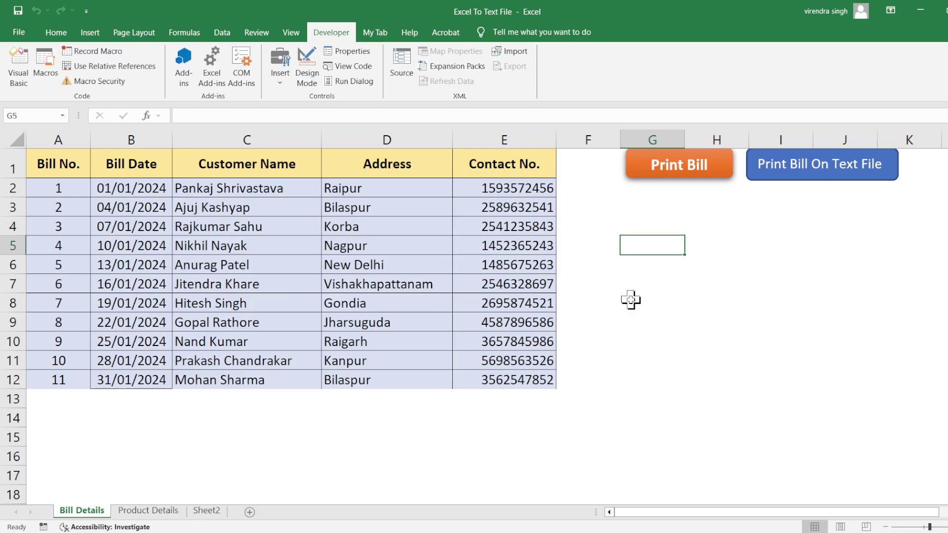
pyautogui.click(352, 67)
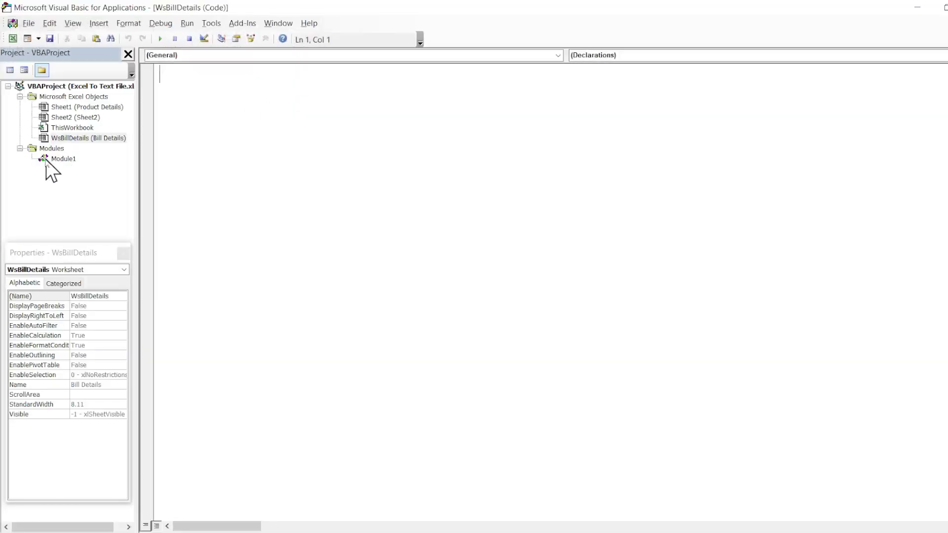
# Open Module1 and highlight the PrintBillOnTextFile macro name and its Dim declaration block.
pyautogui.doubleClick(58, 160)
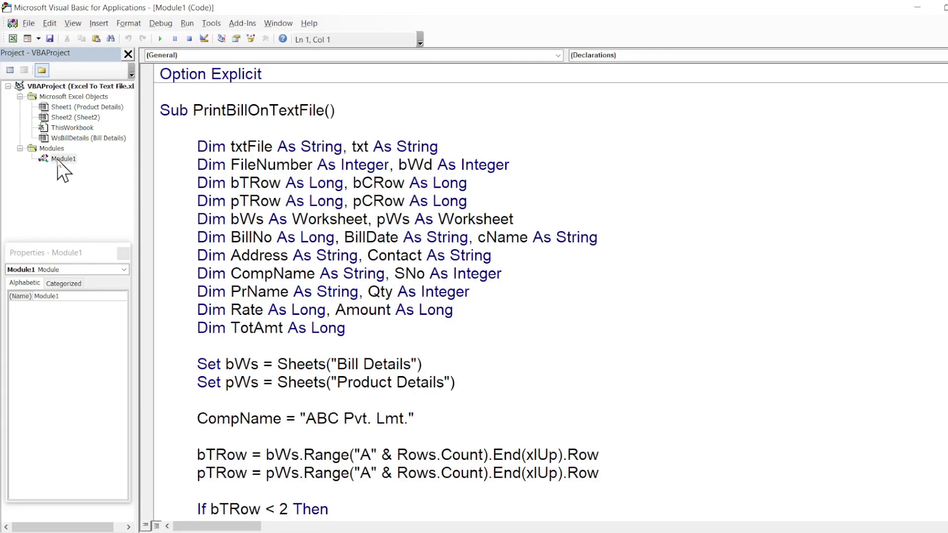
pyautogui.click(196, 109)
pyautogui.moveTo(196, 109); pyautogui.dragTo(326, 111)
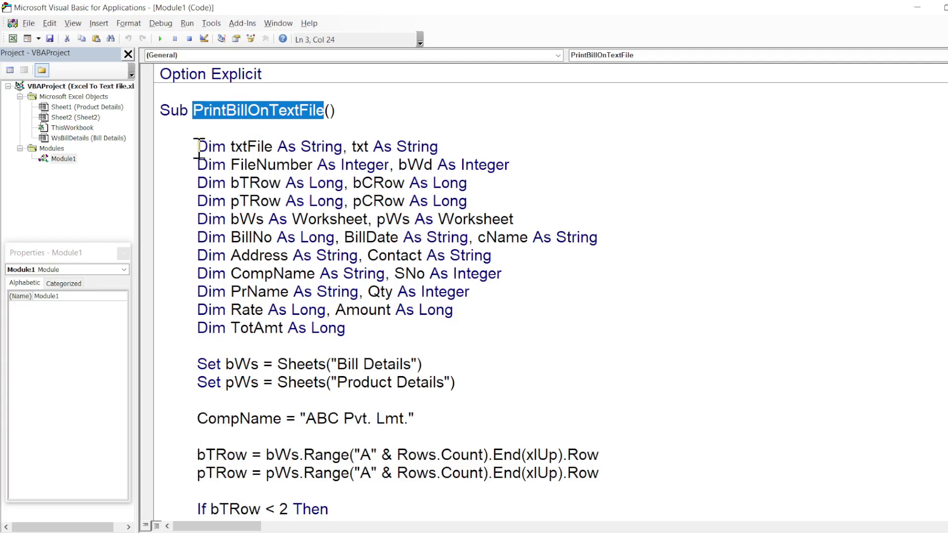
pyautogui.moveTo(198, 147); pyautogui.dragTo(422, 309)
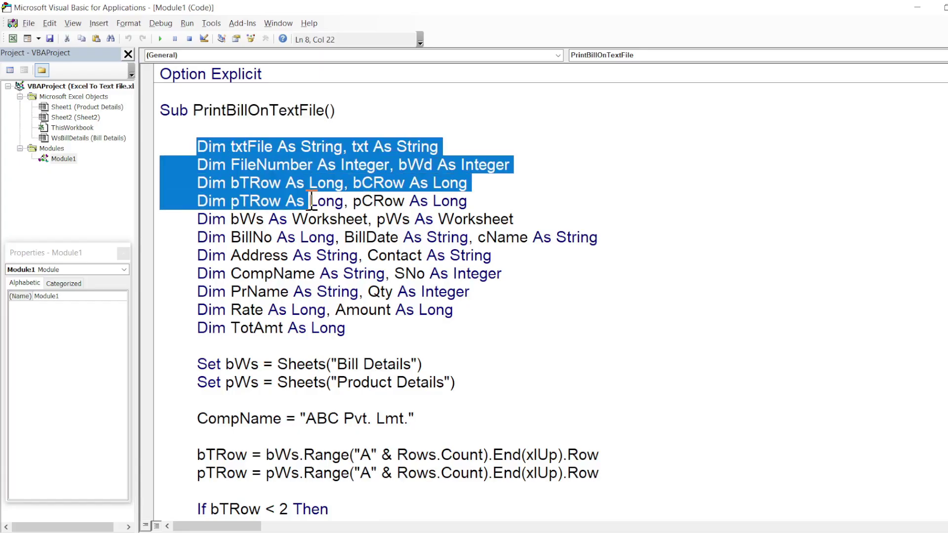
pyautogui.moveTo(423, 316); pyautogui.dragTo(424, 326)
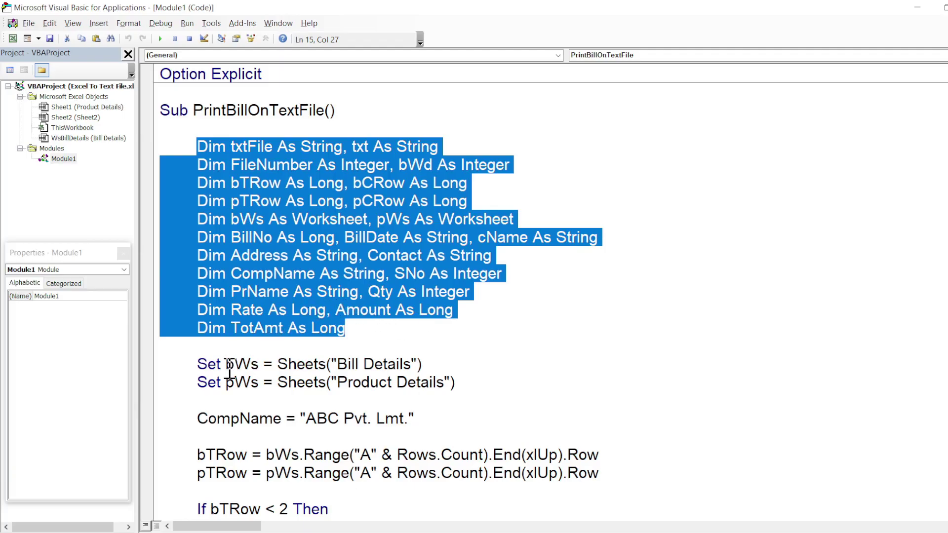
pyautogui.moveTo(198, 364); pyautogui.dragTo(492, 387)
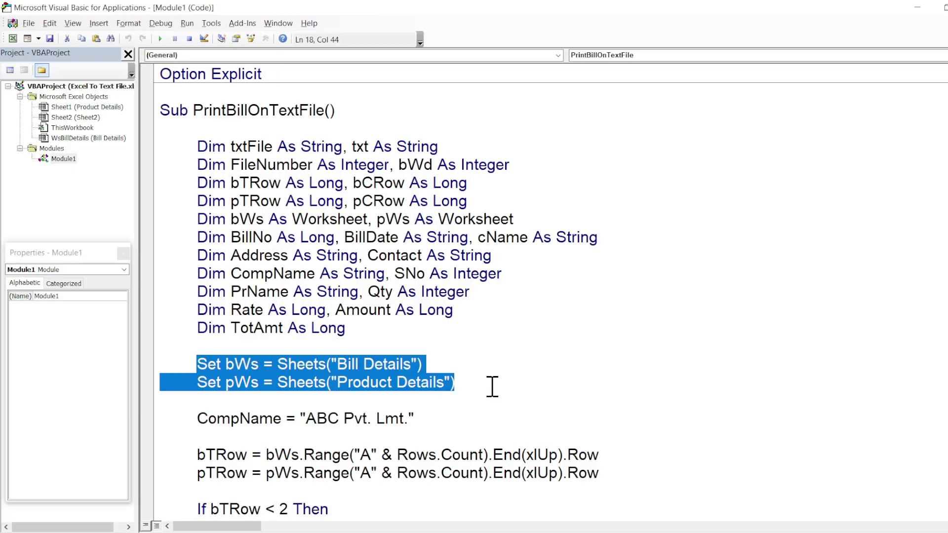
pyautogui.click(385, 366)
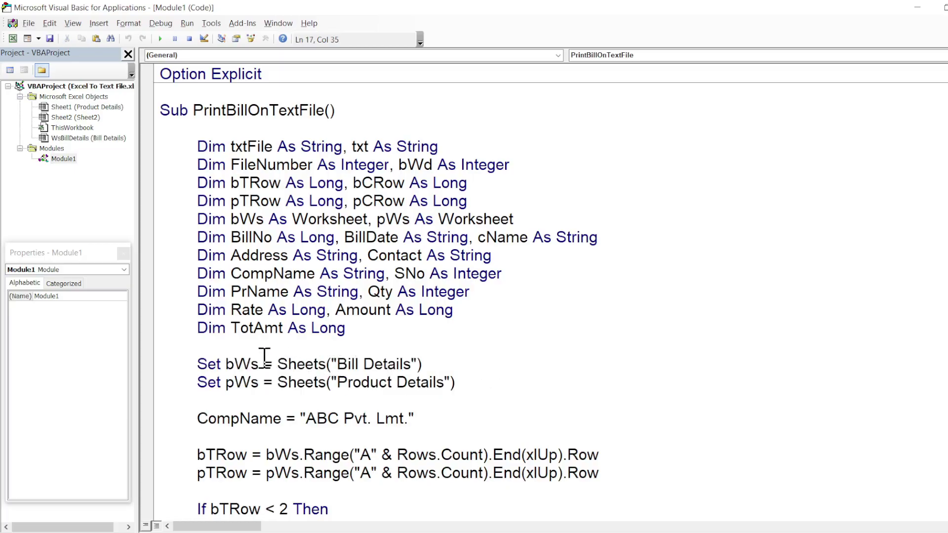
pyautogui.doubleClick(241, 364)
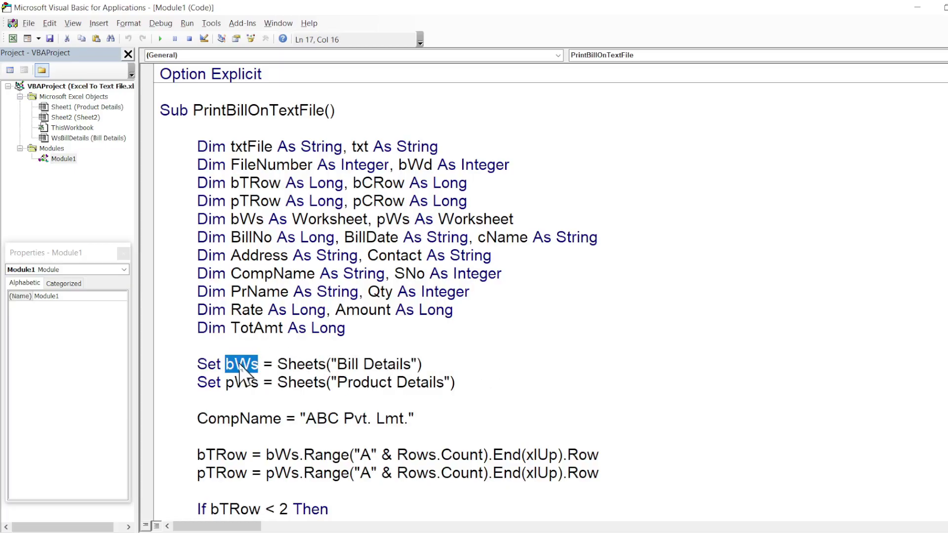
pyautogui.moveTo(278, 364); pyautogui.dragTo(437, 360)
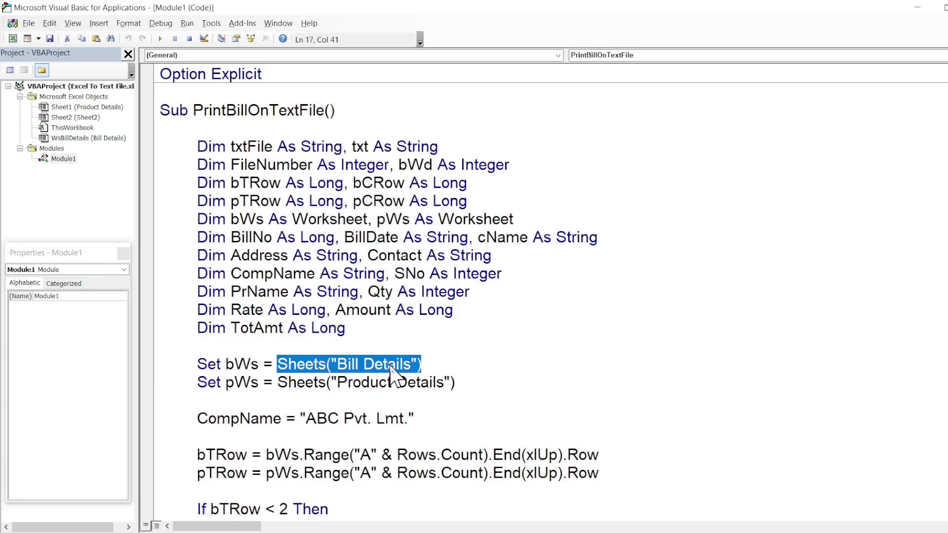
pyautogui.doubleClick(246, 364)
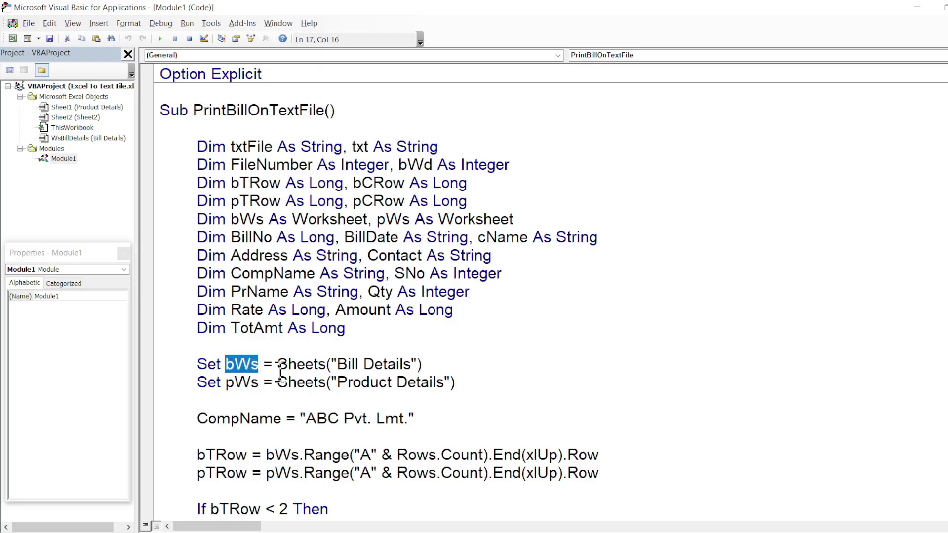
pyautogui.moveTo(278, 382)
pyautogui.mouseDown()
pyautogui.moveTo(424, 362)
pyautogui.moveTo(460, 378)
pyautogui.mouseUp()
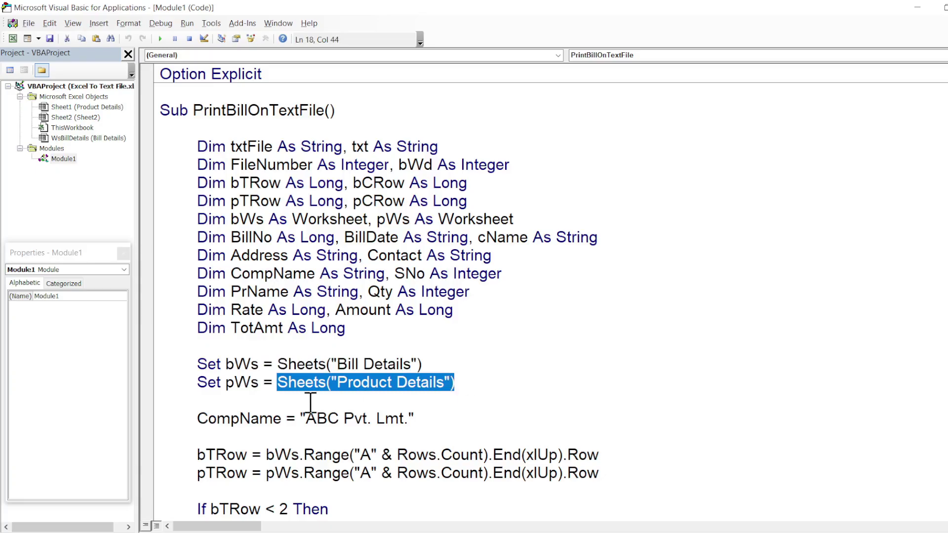
pyautogui.doubleClick(248, 388)
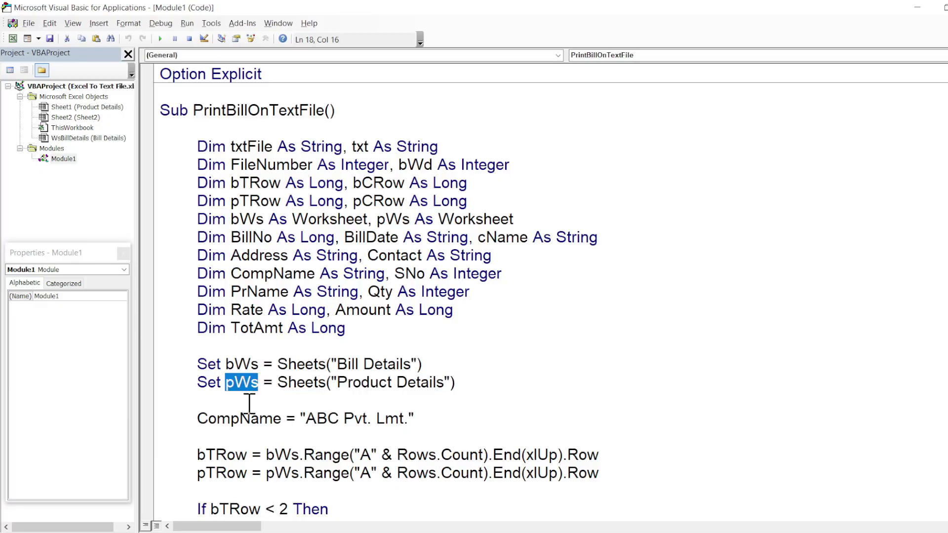
pyautogui.click(198, 418)
pyautogui.moveTo(200, 418); pyautogui.dragTo(441, 420)
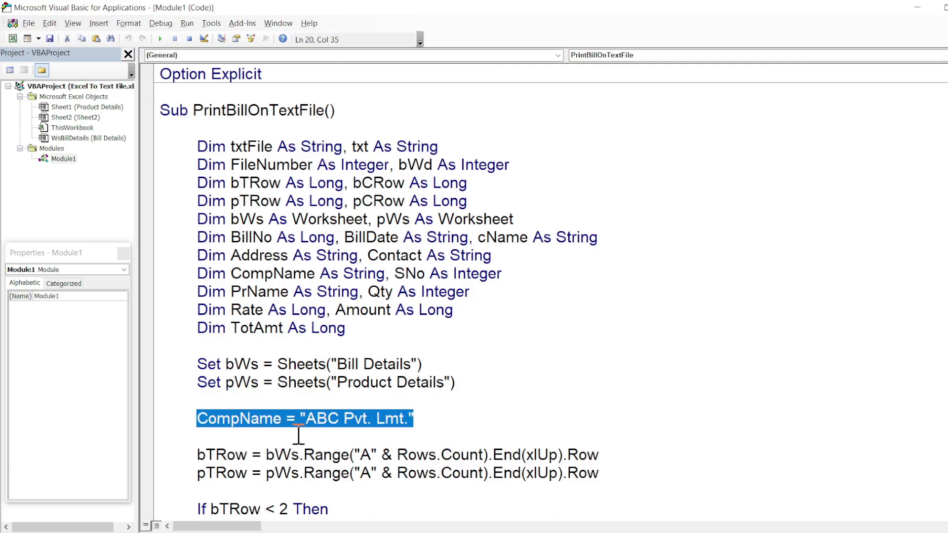
pyautogui.click(301, 423)
pyautogui.moveTo(301, 423); pyautogui.dragTo(422, 417)
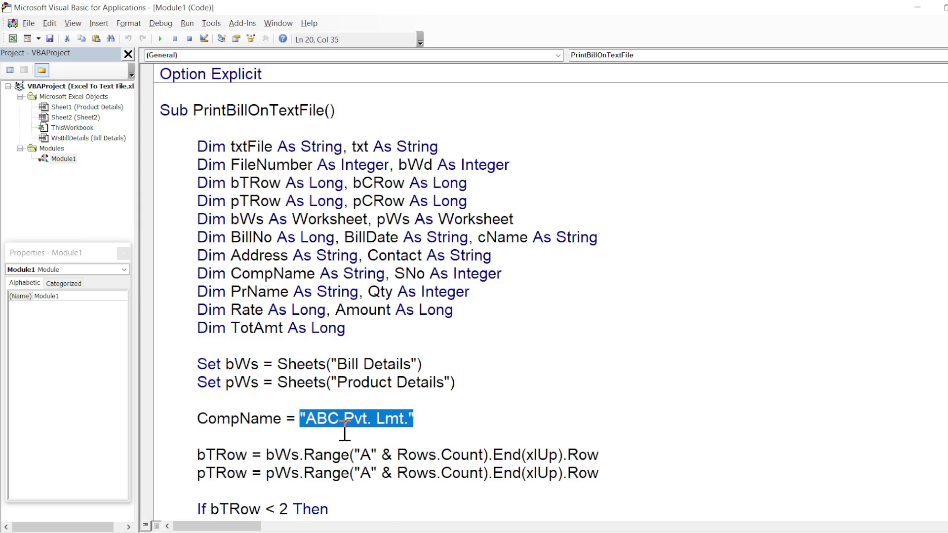
pyautogui.moveTo(306, 419); pyautogui.dragTo(408, 418)
pyautogui.moveTo(197, 454)
pyautogui.mouseDown()
pyautogui.moveTo(455, 454)
pyautogui.moveTo(607, 470)
pyautogui.mouseUp()
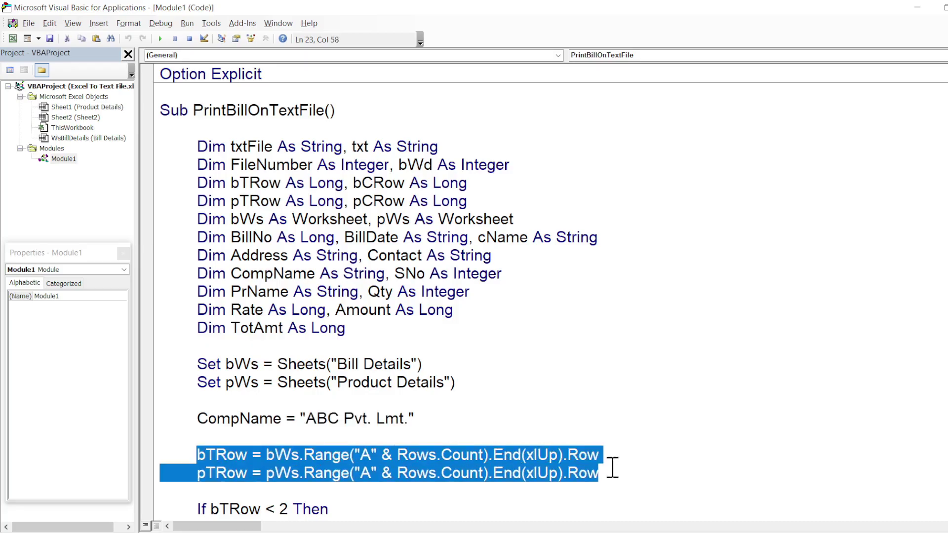
pyautogui.click(441, 474)
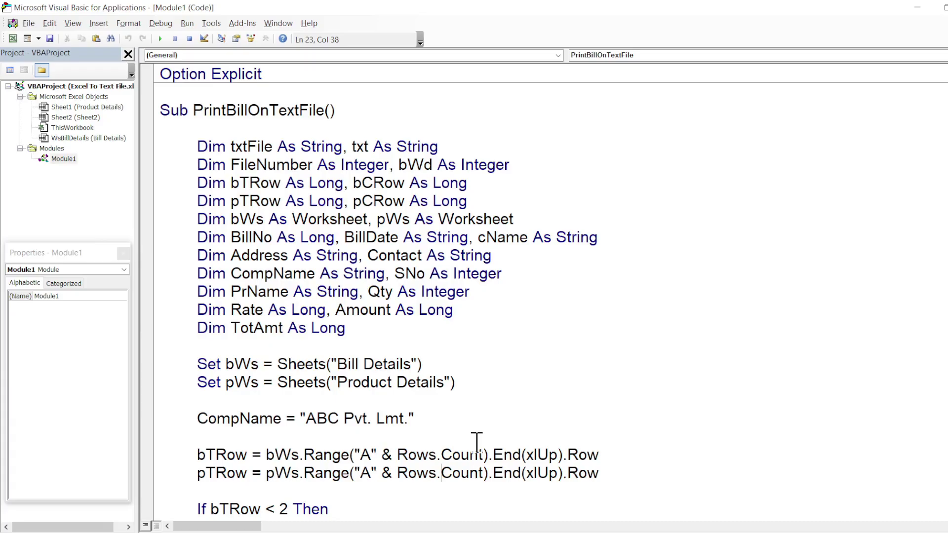
pyautogui.doubleClick(230, 456)
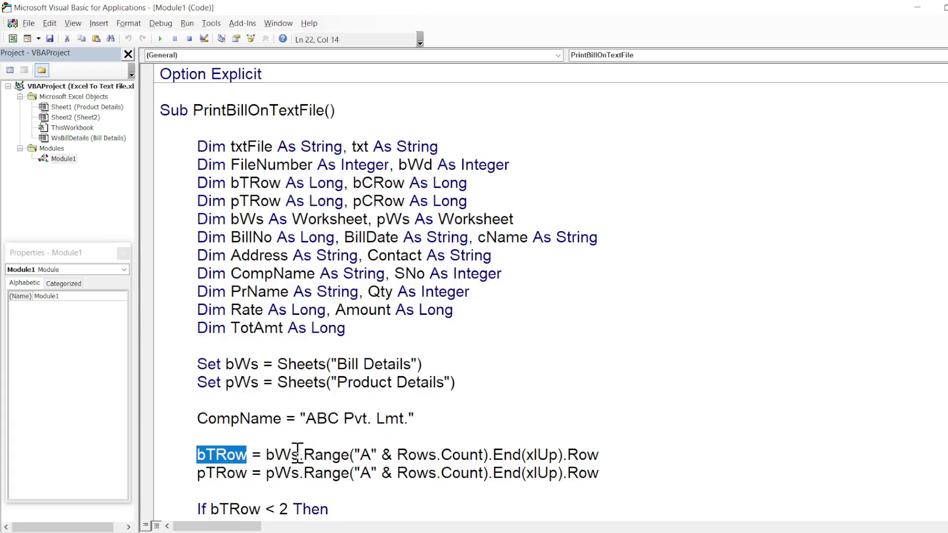
pyautogui.moveTo(267, 455); pyautogui.dragTo(309, 455)
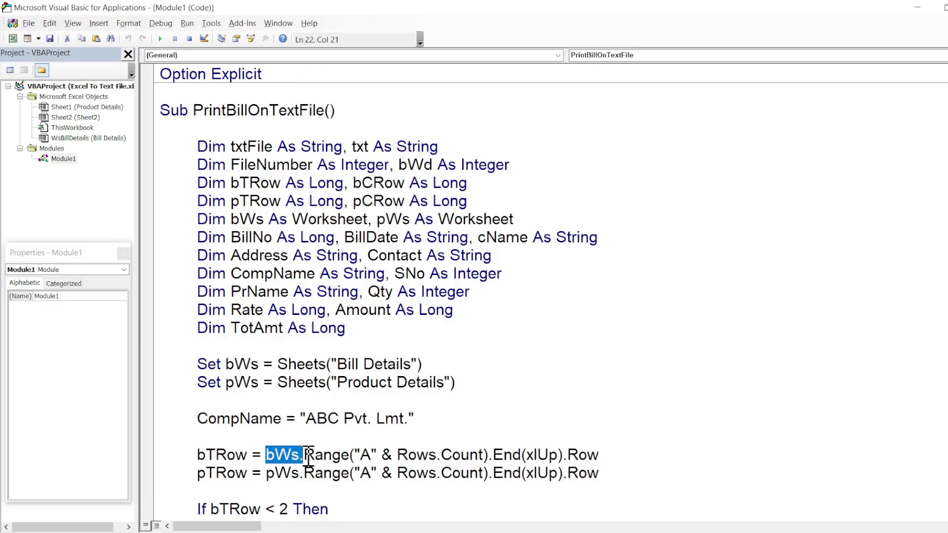
pyautogui.moveTo(308, 456)
pyautogui.mouseDown()
pyautogui.moveTo(504, 448)
pyautogui.moveTo(618, 462)
pyautogui.mouseUp()
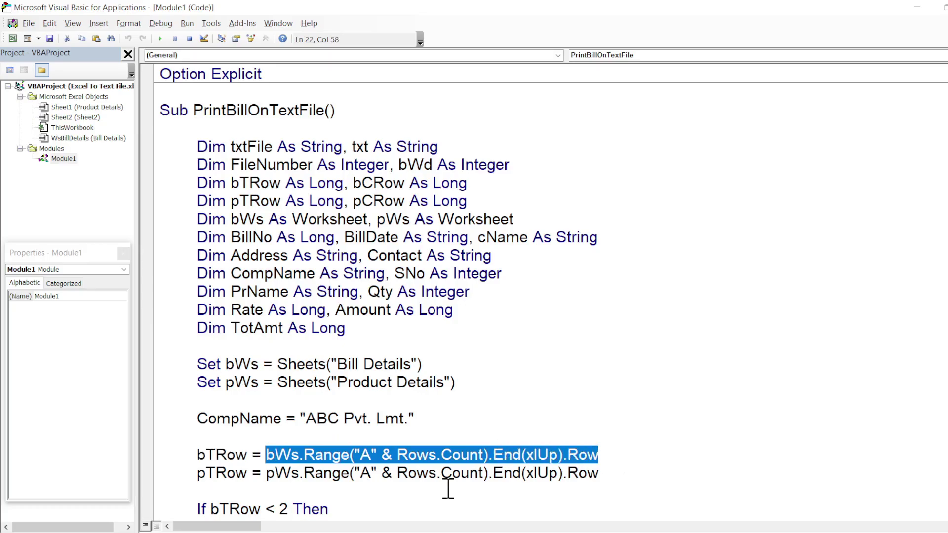
pyautogui.doubleClick(218, 453)
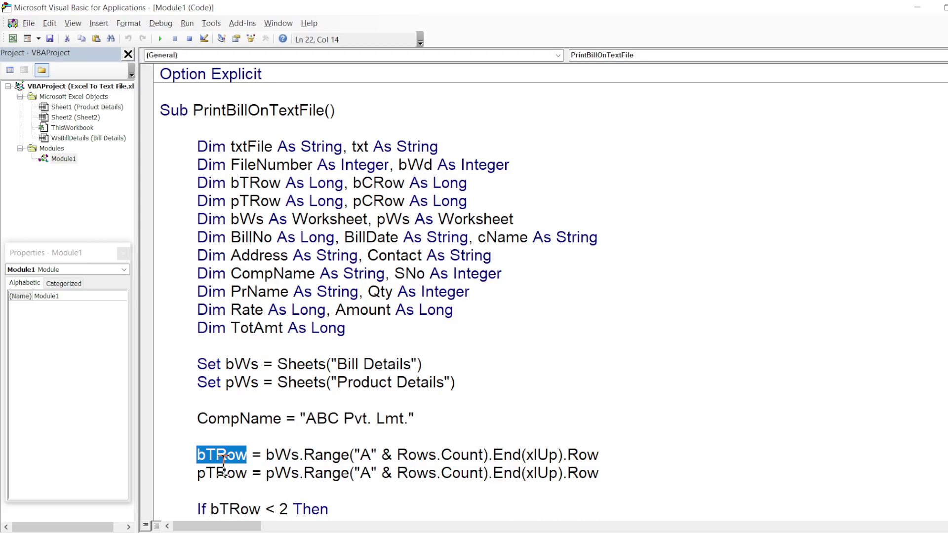
pyautogui.moveTo(266, 474); pyautogui.dragTo(625, 481)
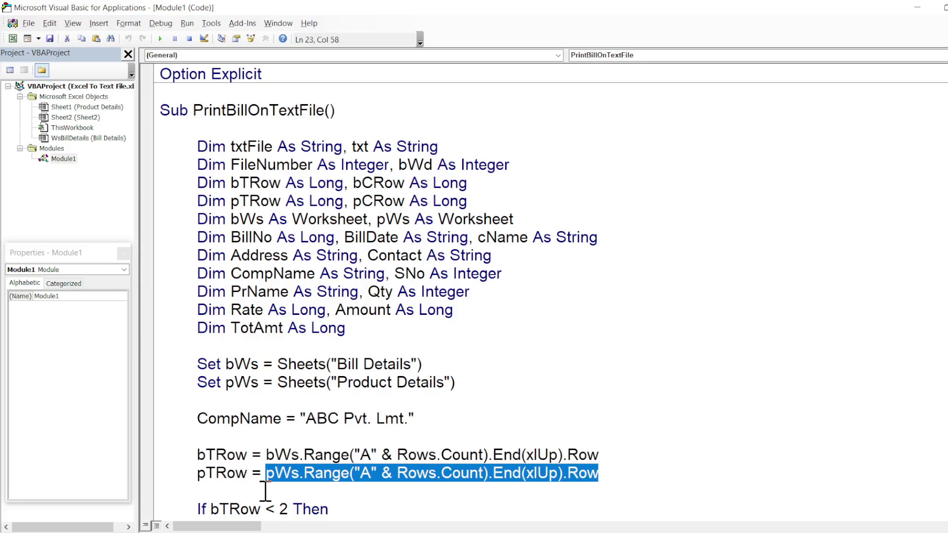
pyautogui.click(210, 475)
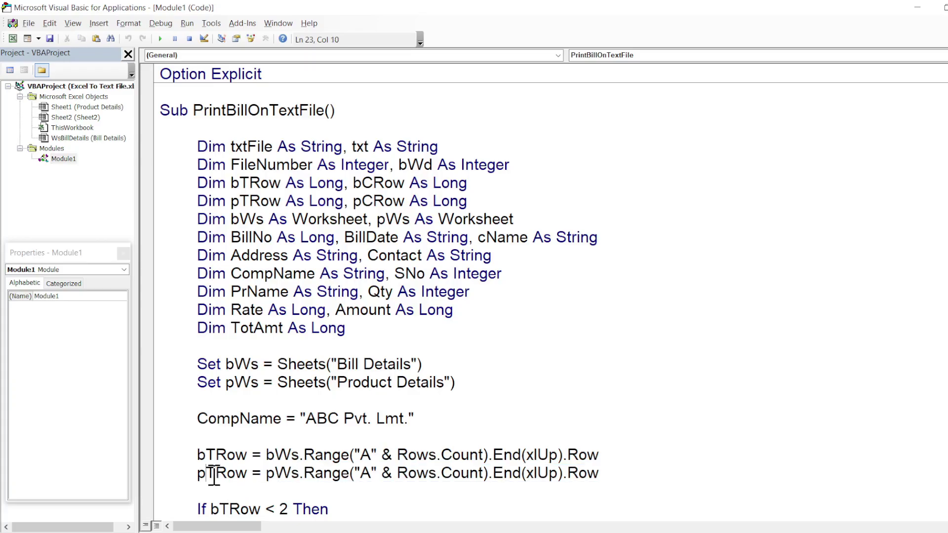
pyautogui.doubleClick(214, 475)
pyautogui.scroll(-4, 216, 487)
pyautogui.scroll(-2, 216, 486)
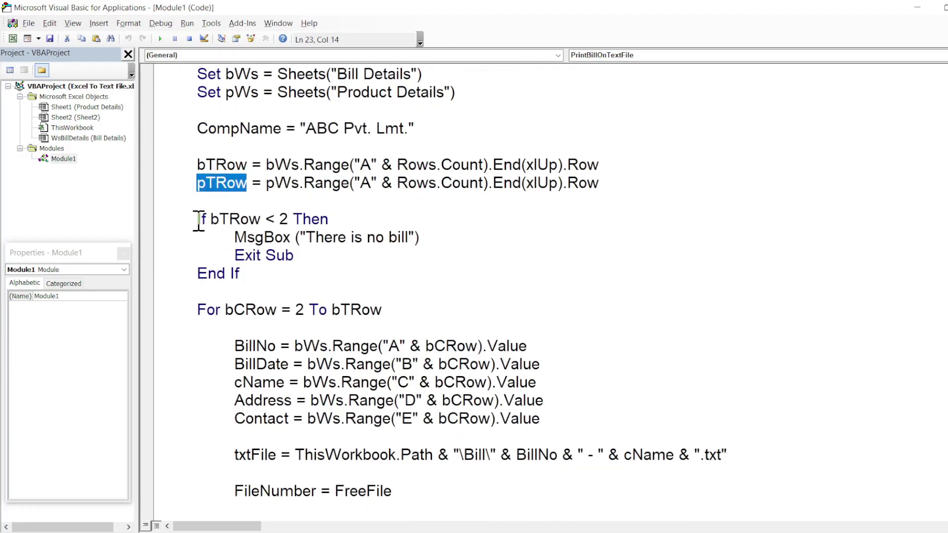
pyautogui.moveTo(197, 219); pyautogui.dragTo(346, 218)
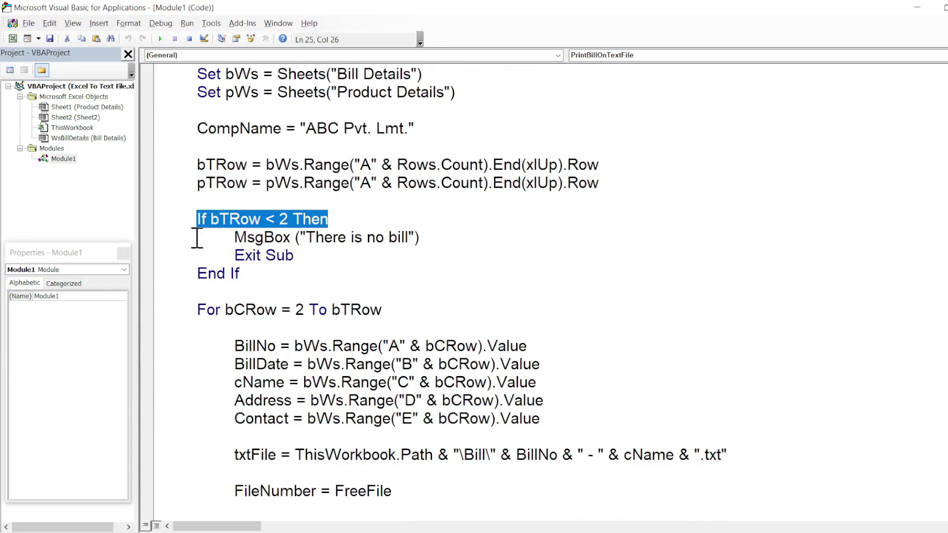
pyautogui.doubleClick(261, 218)
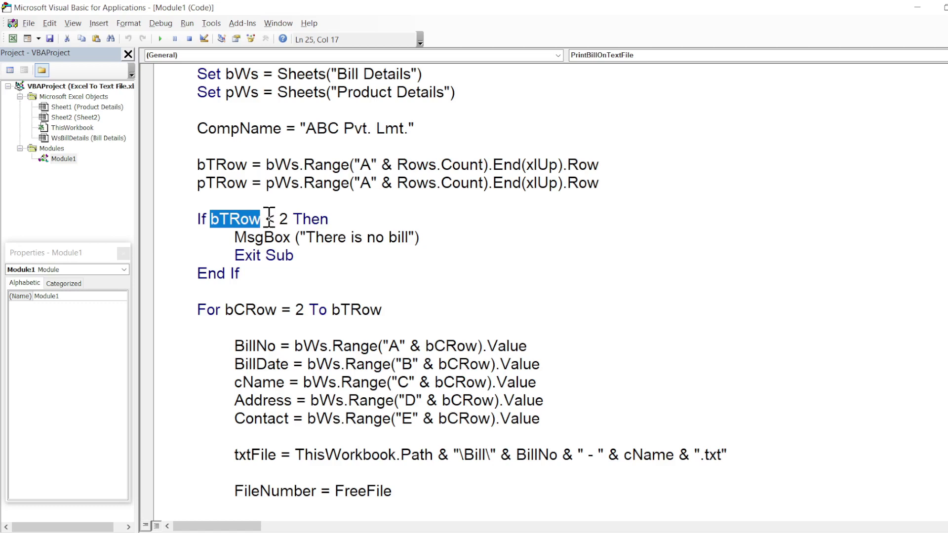
pyautogui.moveTo(268, 219); pyautogui.dragTo(294, 219)
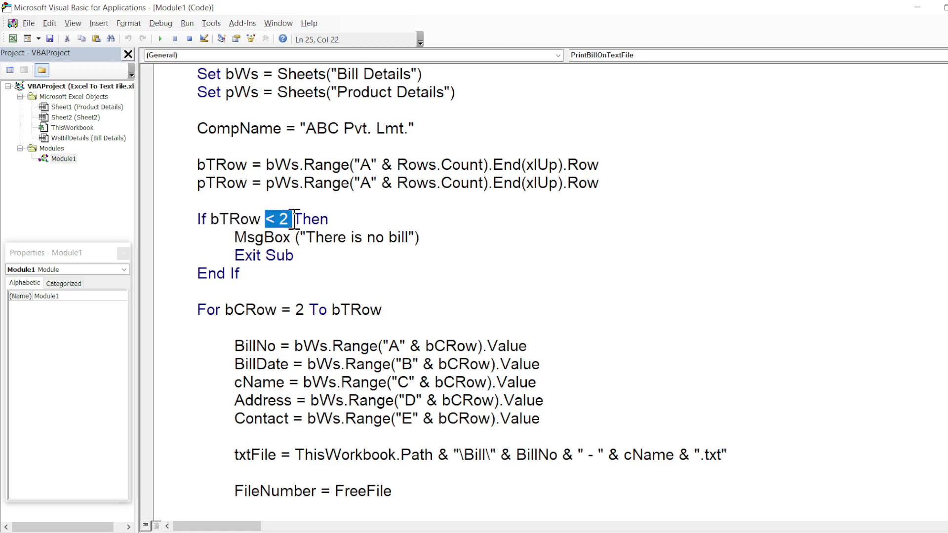
pyautogui.moveTo(235, 237); pyautogui.dragTo(450, 241)
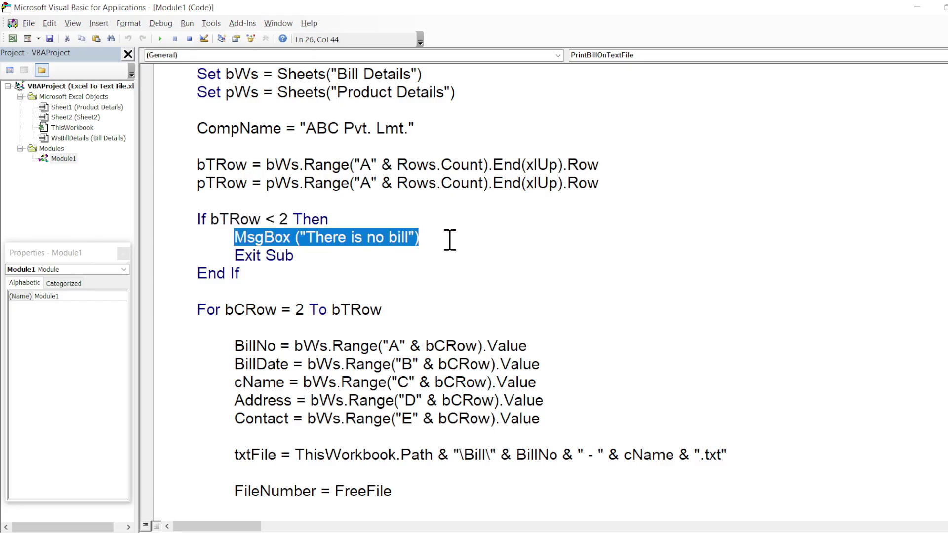
pyautogui.moveTo(235, 255); pyautogui.dragTo(307, 256)
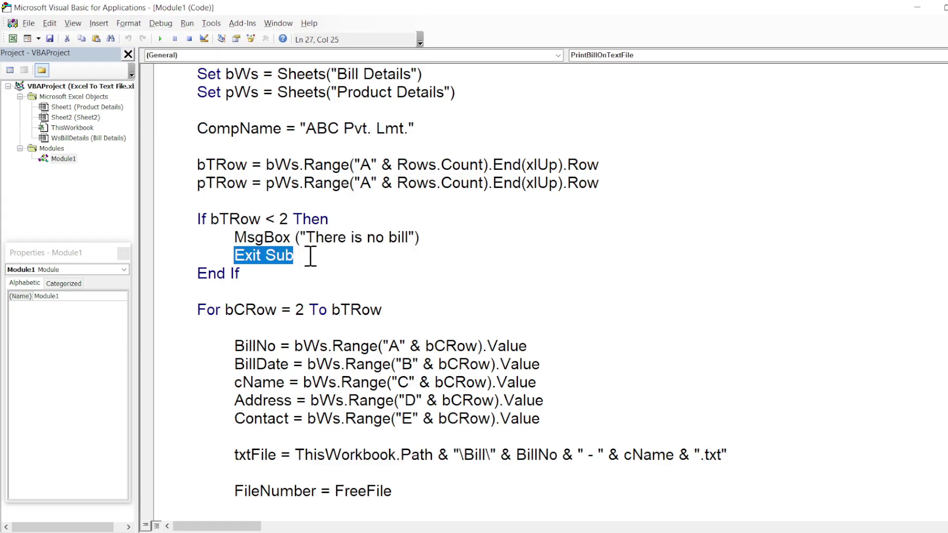
pyautogui.click(284, 267)
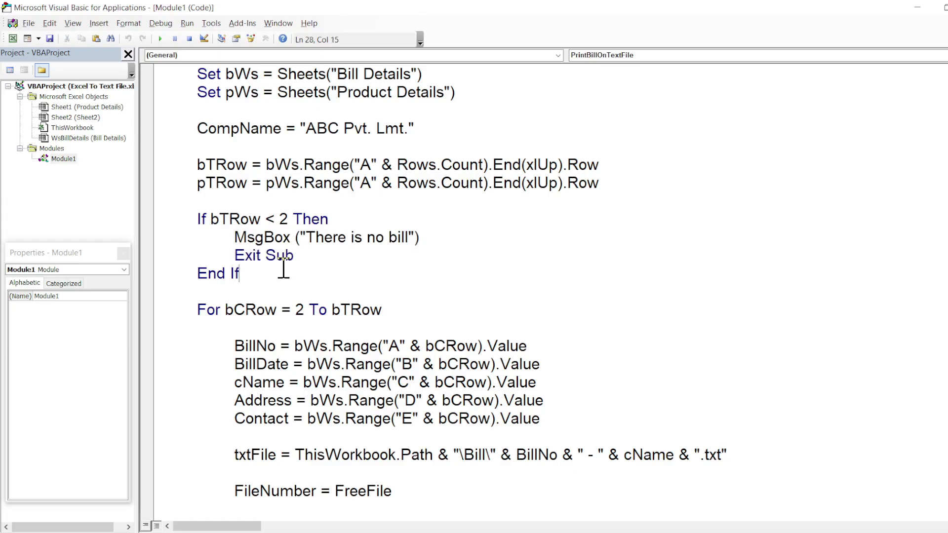
pyautogui.moveTo(198, 309); pyautogui.dragTo(409, 308)
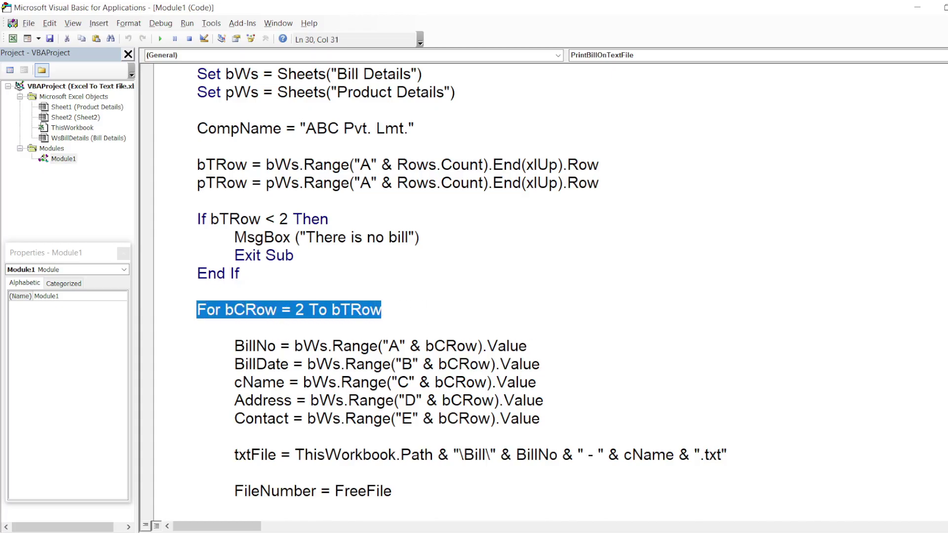
pyautogui.scroll(-2, 543, 287)
pyautogui.scroll(-1, 543, 286)
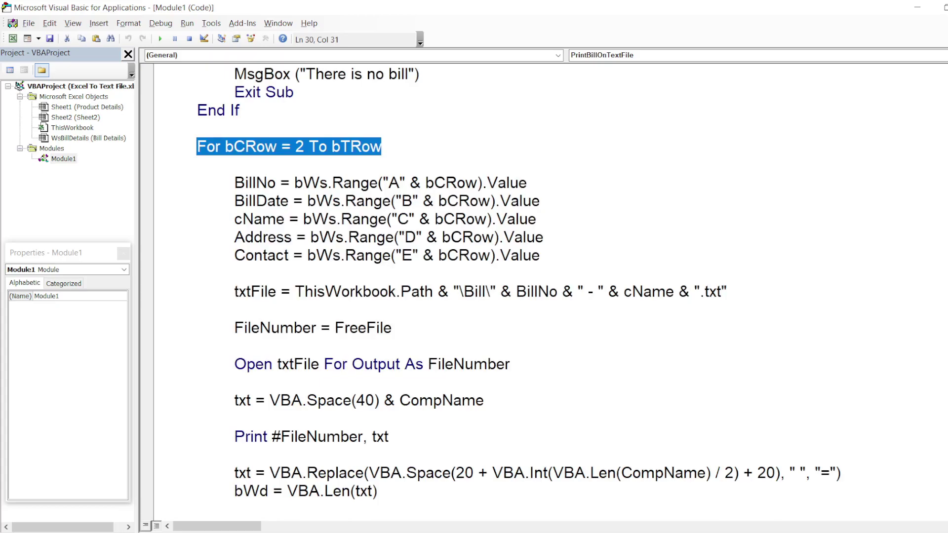
pyautogui.click(316, 519)
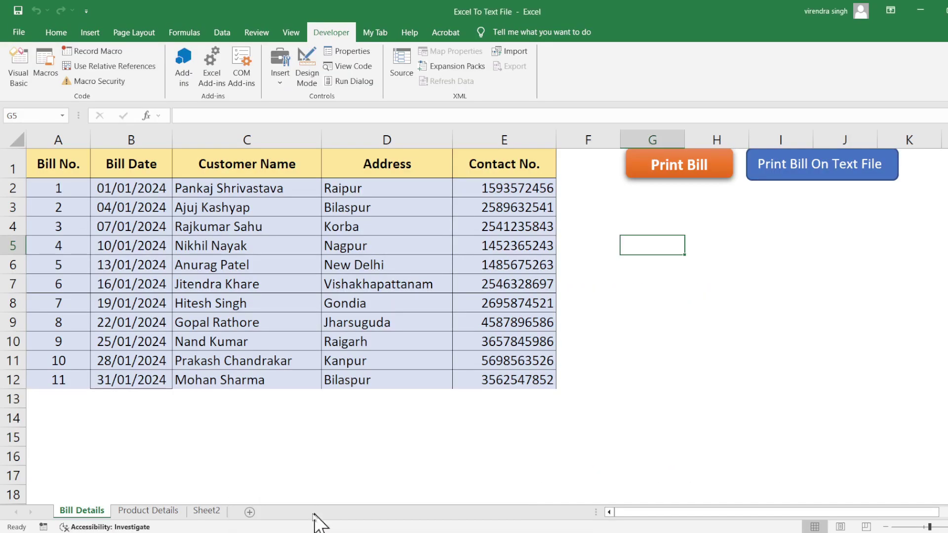
pyautogui.click(68, 194)
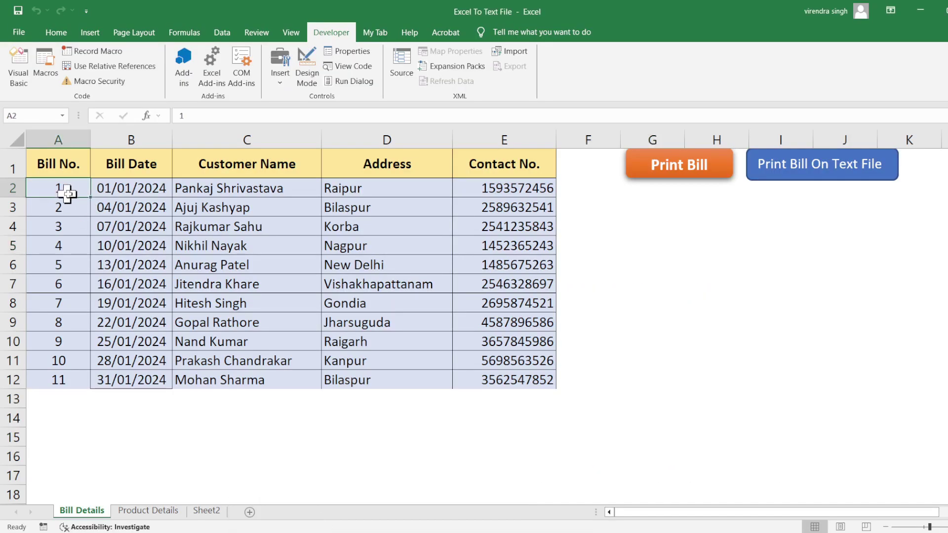
pyautogui.moveTo(68, 194); pyautogui.dragTo(107, 359)
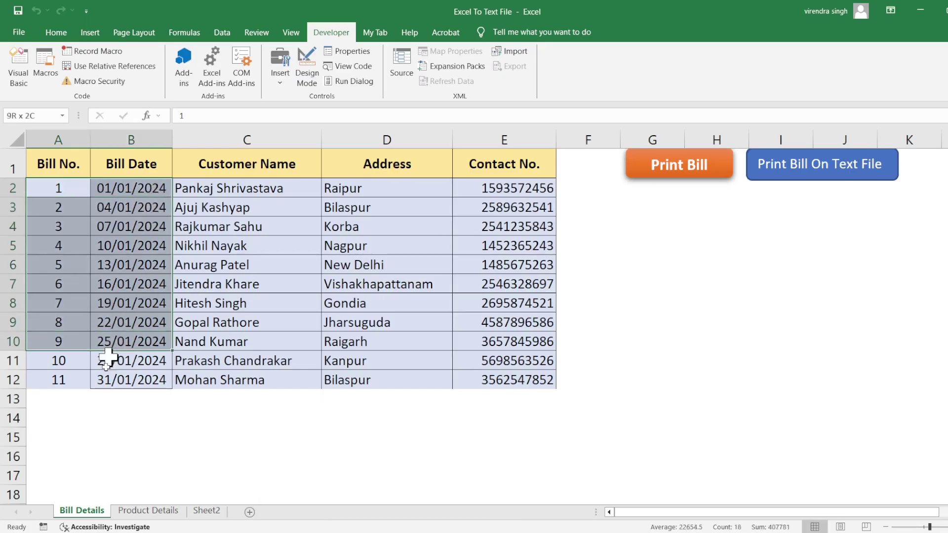
pyautogui.moveTo(107, 359); pyautogui.dragTo(82, 381)
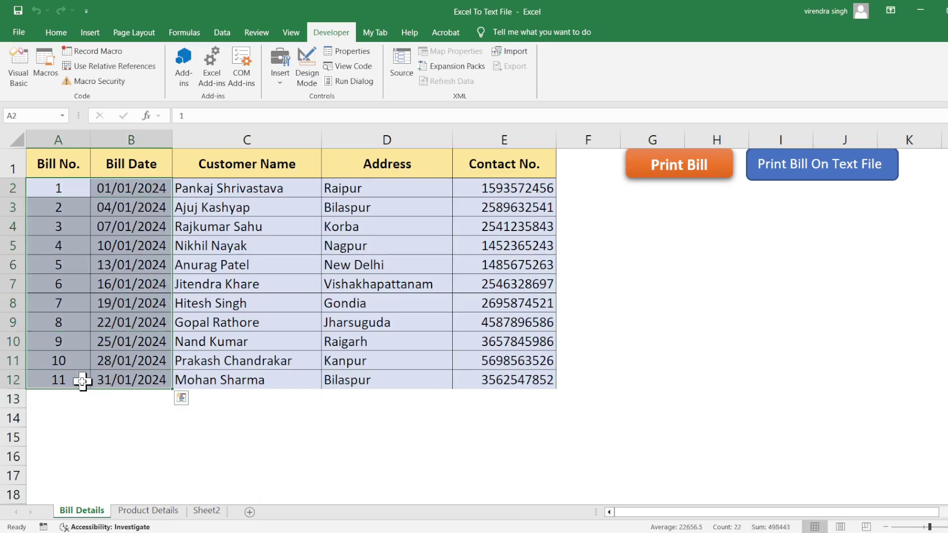
pyautogui.click(79, 381)
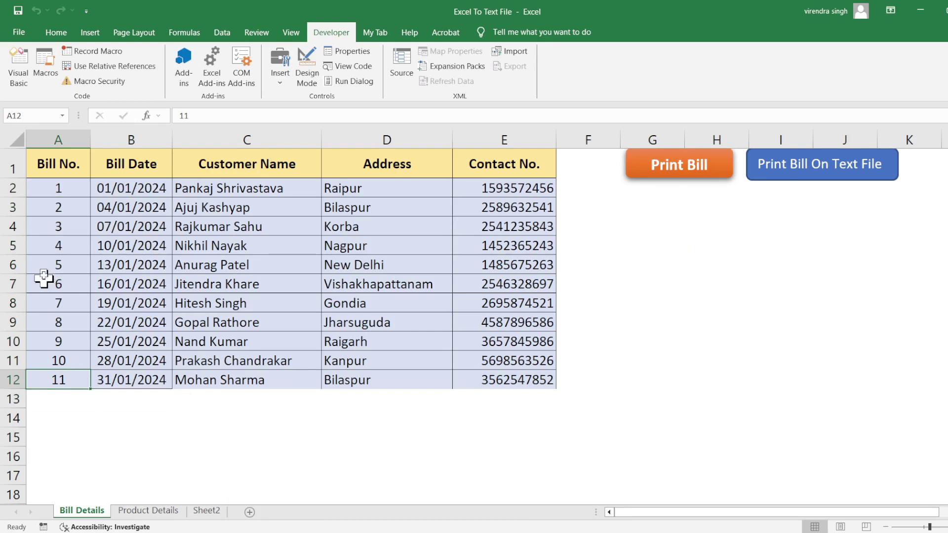
pyautogui.moveTo(49, 188)
pyautogui.mouseDown()
pyautogui.moveTo(59, 304)
pyautogui.moveTo(50, 380)
pyautogui.mouseUp()
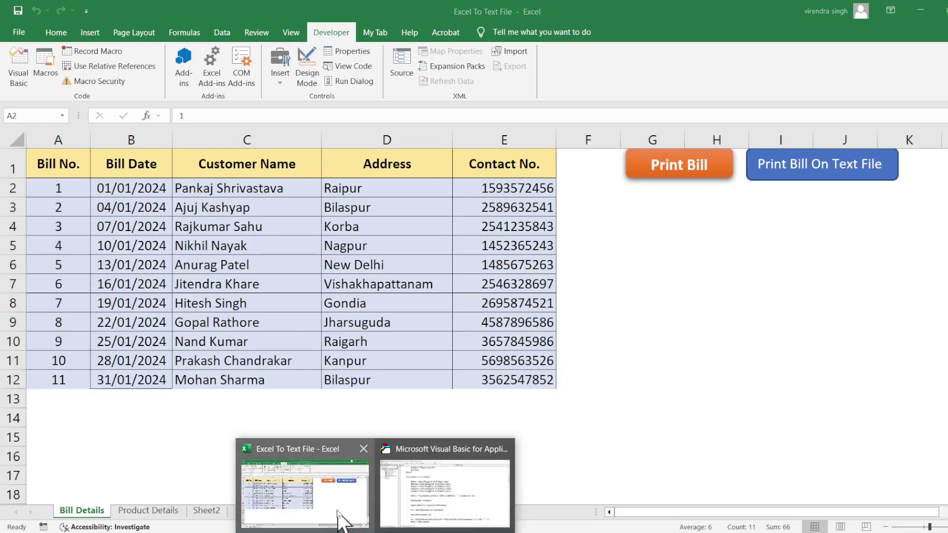
pyautogui.click(435, 507)
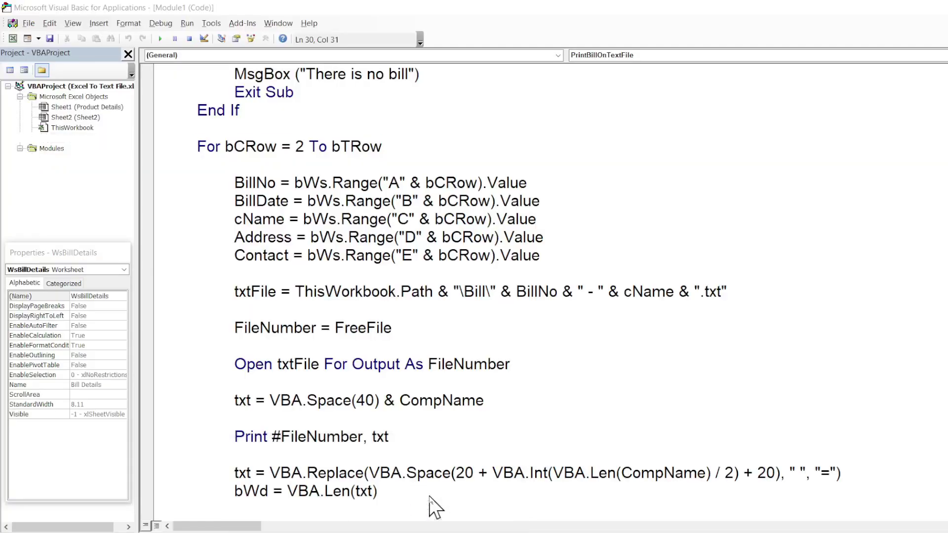
# Highlight the bCRow loop counter and the five bill-field lines, then switch back to Excel.
pyautogui.click(281, 156)
pyautogui.moveTo(226, 147); pyautogui.dragTo(401, 148)
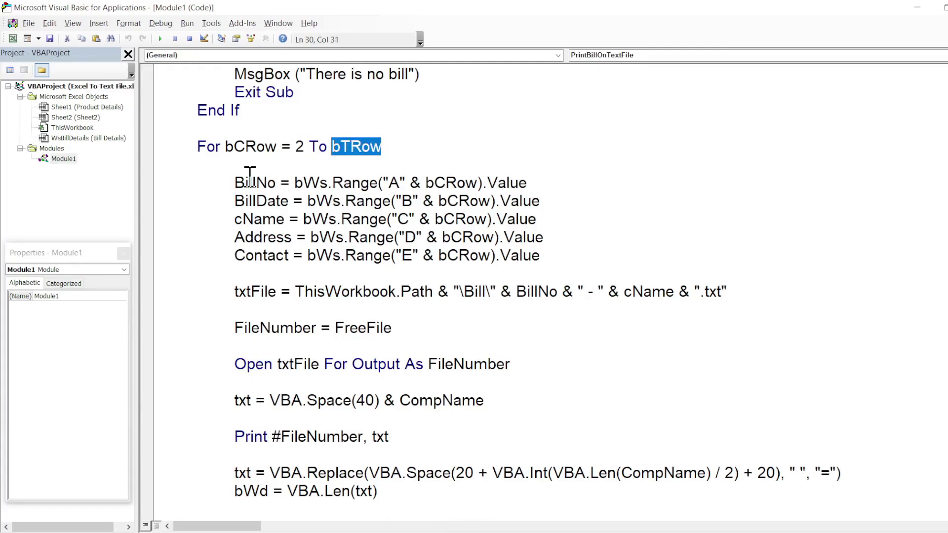
pyautogui.click(235, 184)
pyautogui.moveTo(235, 184)
pyautogui.mouseDown()
pyautogui.moveTo(532, 255)
pyautogui.moveTo(582, 251)
pyautogui.mouseUp()
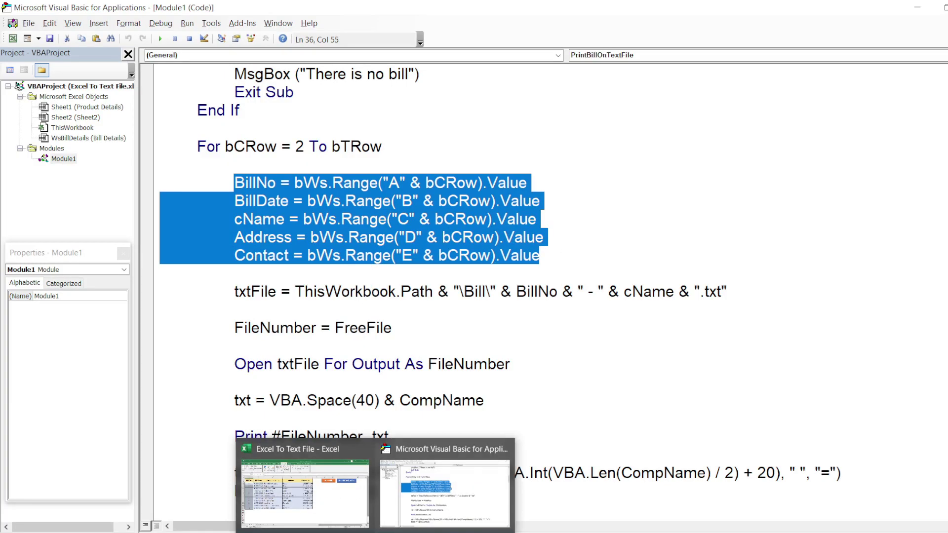
pyautogui.click(331, 507)
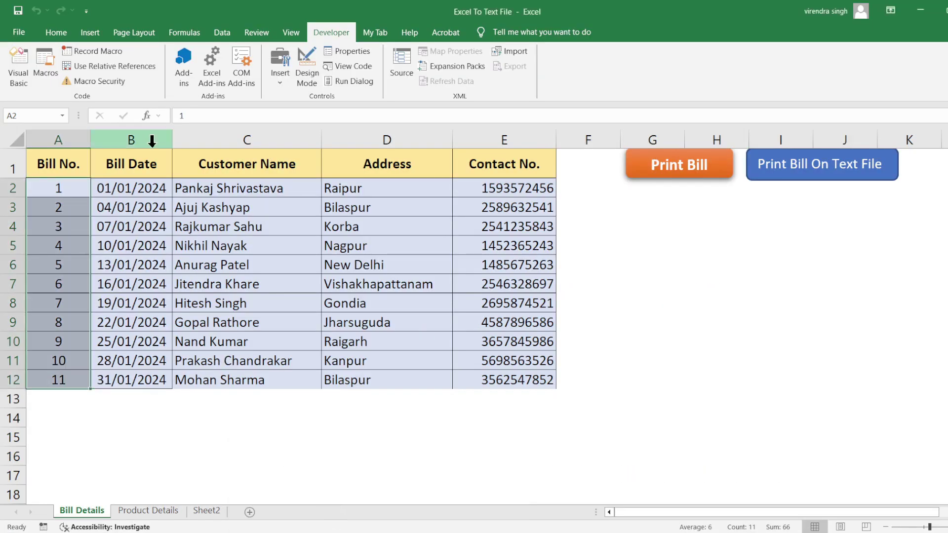
# Select headers A1–D1 and the first bill's cells A2–E2, then return to the VBA editor.
pyautogui.click(73, 163)
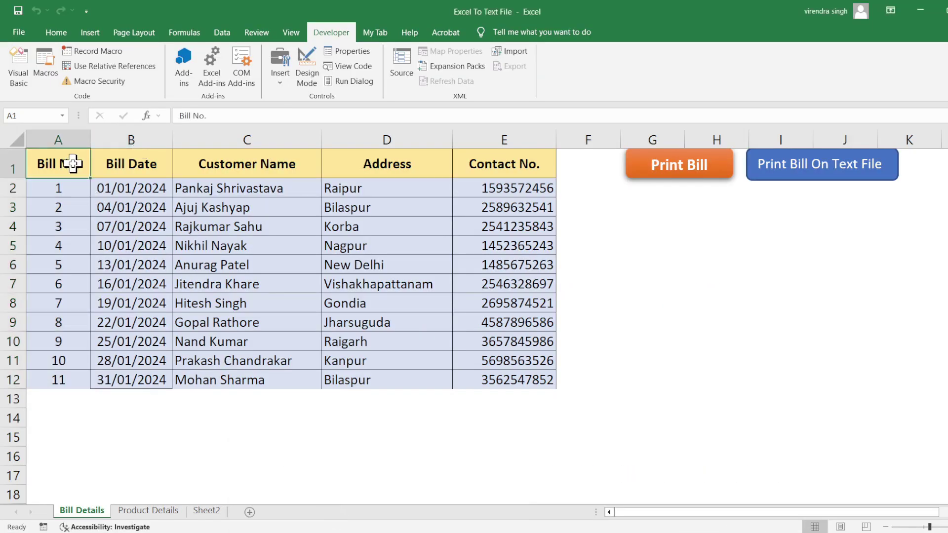
pyautogui.click(129, 164)
pyautogui.click(218, 171)
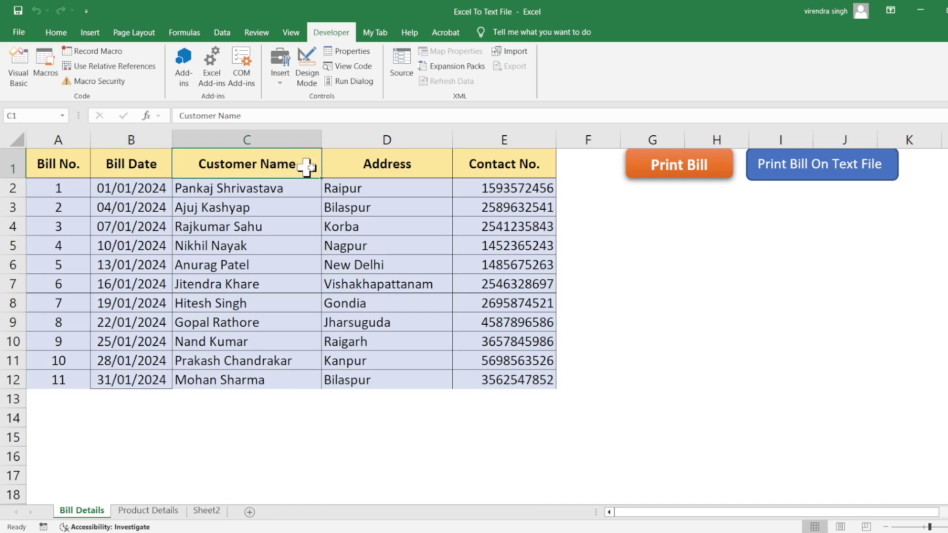
pyautogui.click(377, 168)
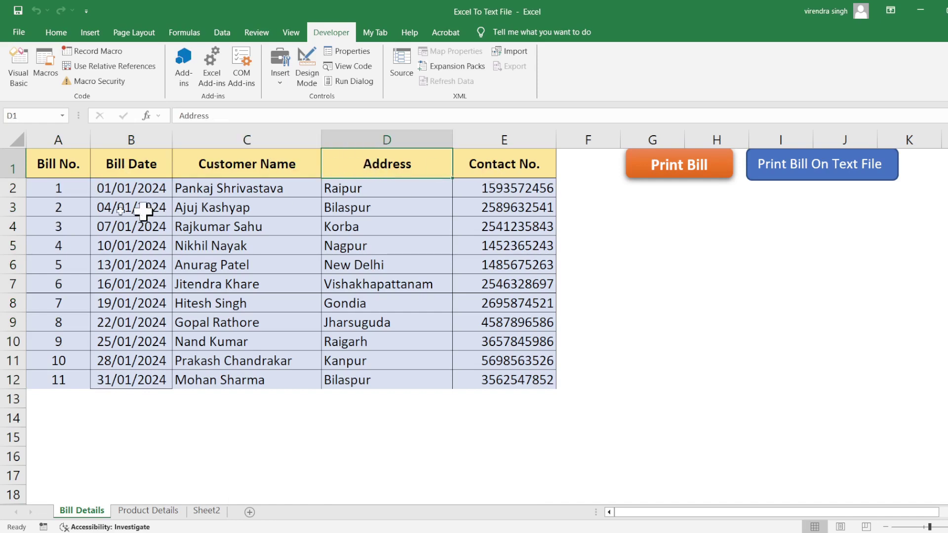
pyautogui.moveTo(59, 191)
pyautogui.mouseDown()
pyautogui.moveTo(194, 195)
pyautogui.moveTo(74, 191)
pyautogui.mouseUp()
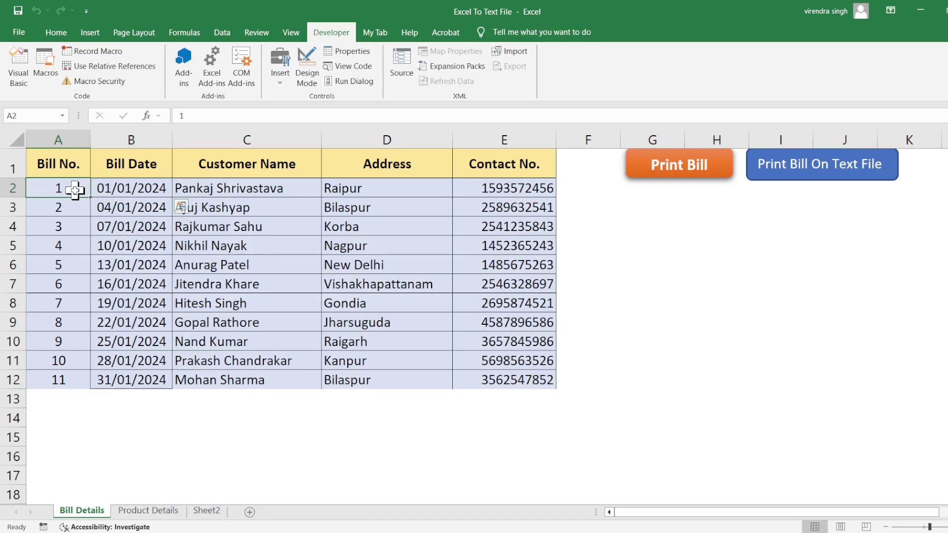
pyautogui.click(118, 189)
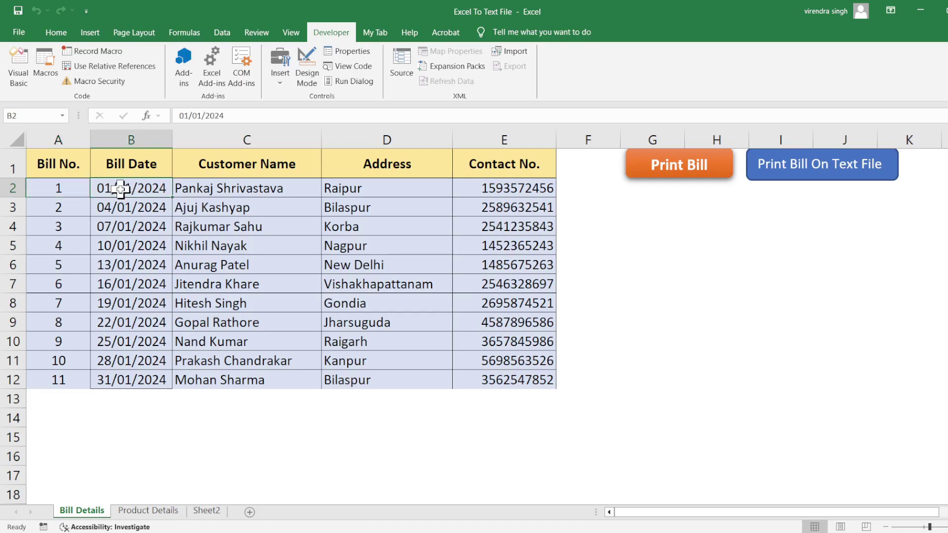
pyautogui.click(220, 190)
pyautogui.click(348, 190)
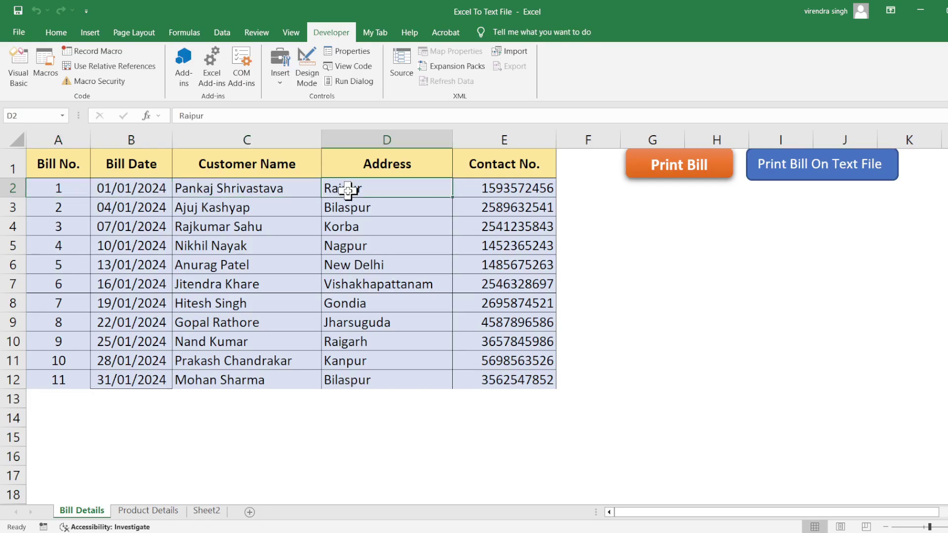
pyautogui.click(500, 190)
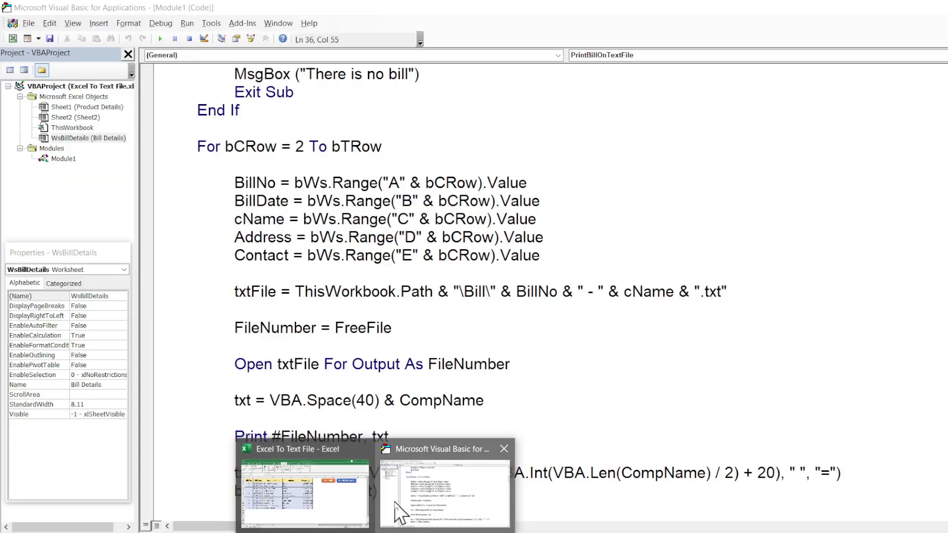
pyautogui.click(395, 513)
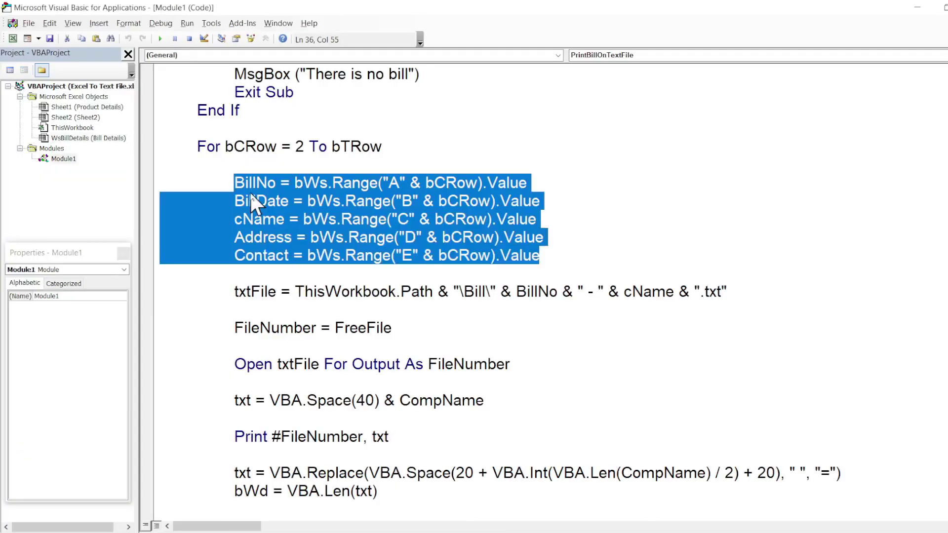
pyautogui.click(329, 200)
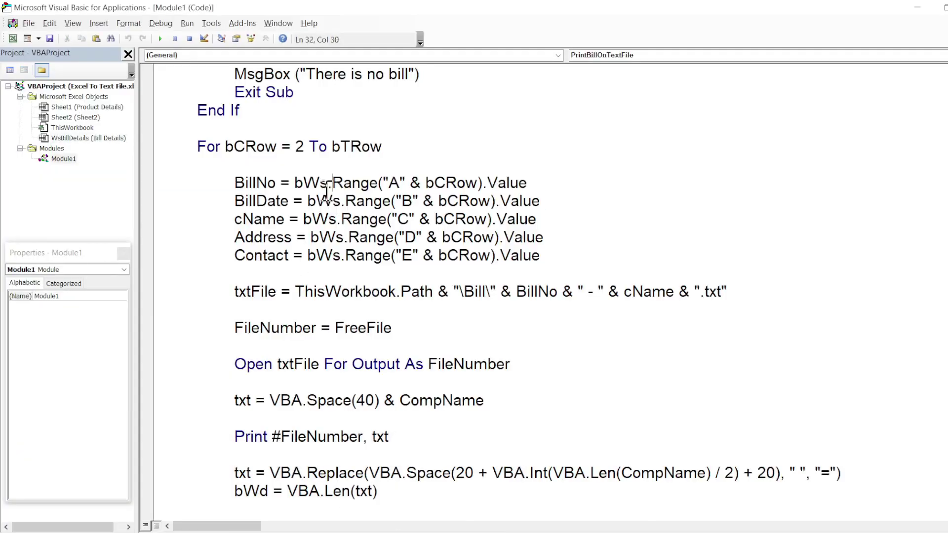
pyautogui.doubleClick(267, 184)
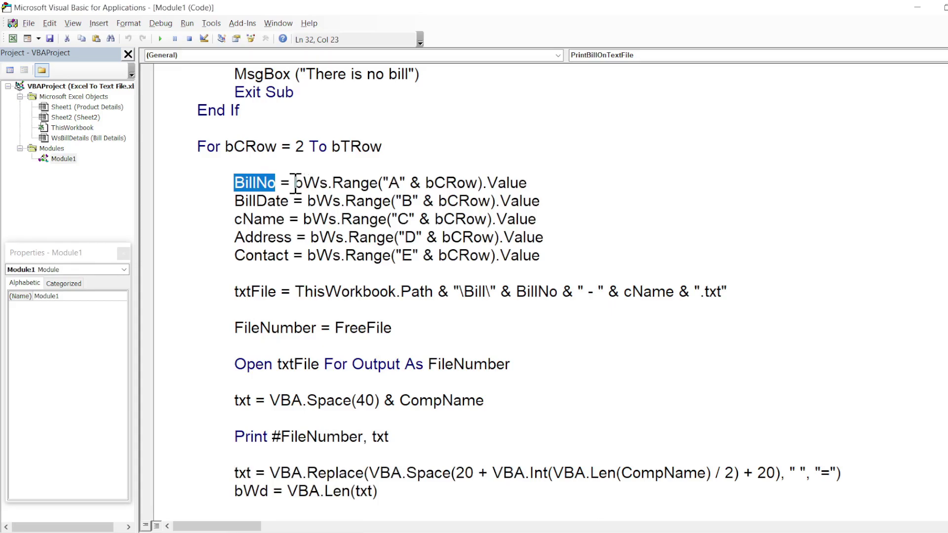
pyautogui.click(295, 184)
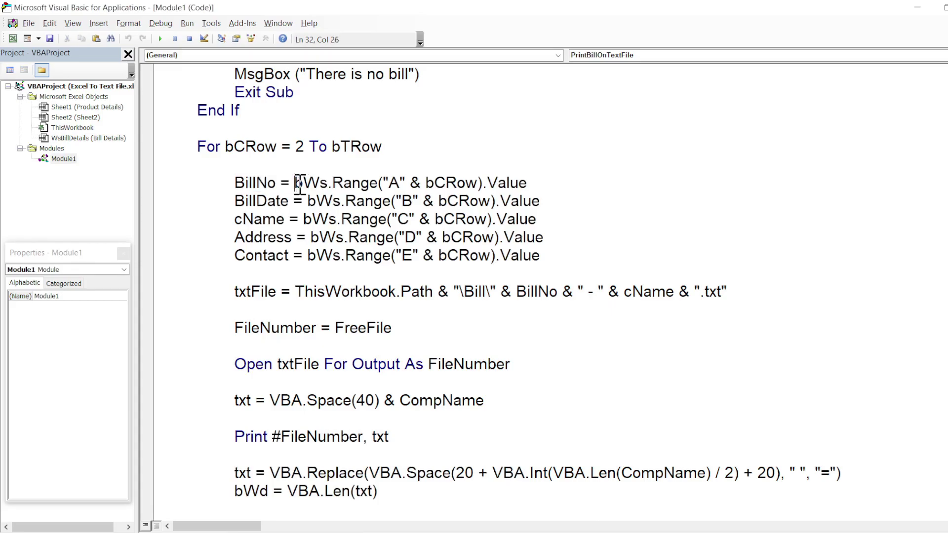
pyautogui.moveTo(296, 184); pyautogui.dragTo(529, 186)
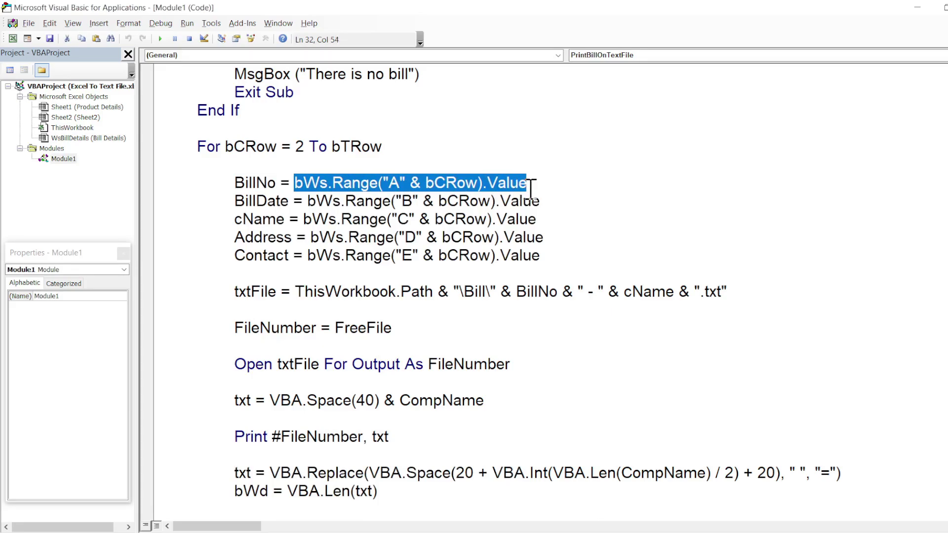
pyautogui.moveTo(235, 202); pyautogui.dragTo(293, 205)
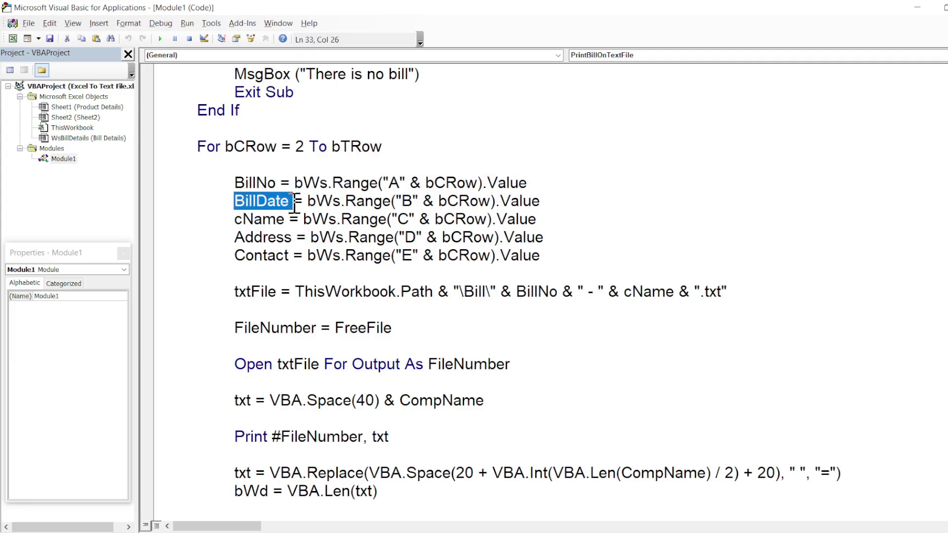
pyautogui.moveTo(307, 202); pyautogui.dragTo(442, 211)
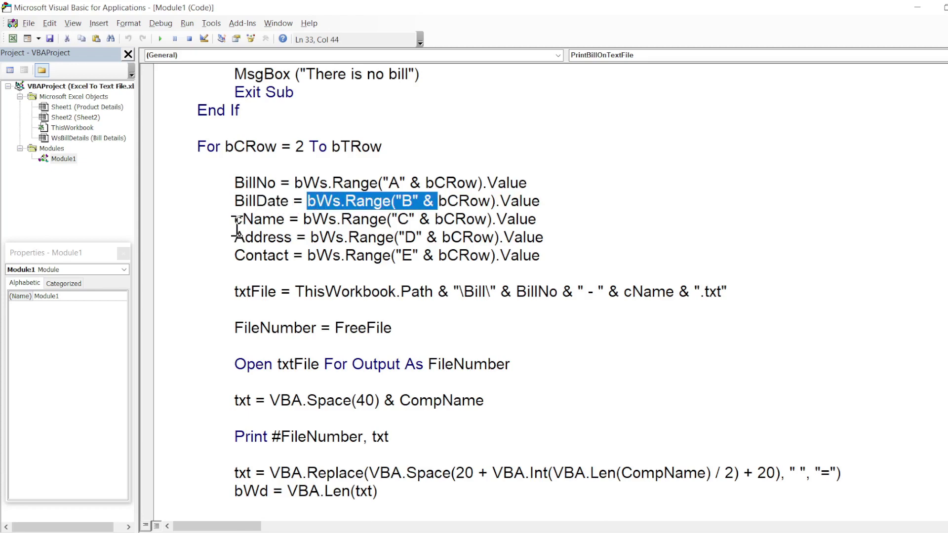
pyautogui.moveTo(234, 218); pyautogui.dragTo(289, 221)
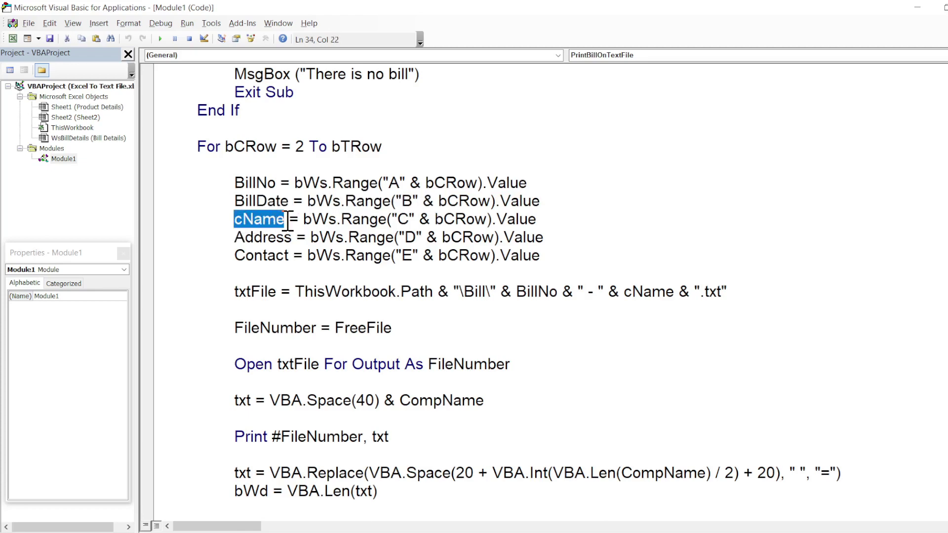
pyautogui.click(401, 222)
pyautogui.doubleClick(263, 239)
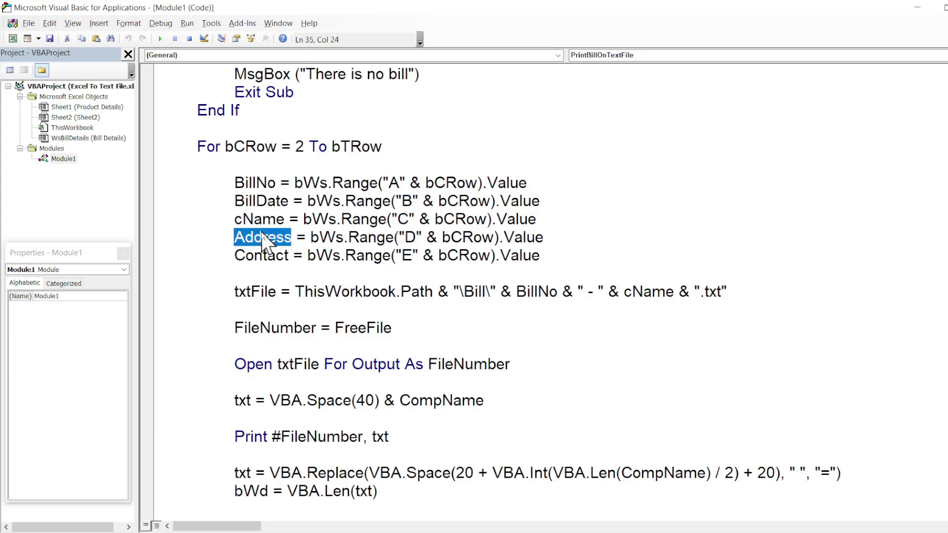
pyautogui.doubleClick(409, 237)
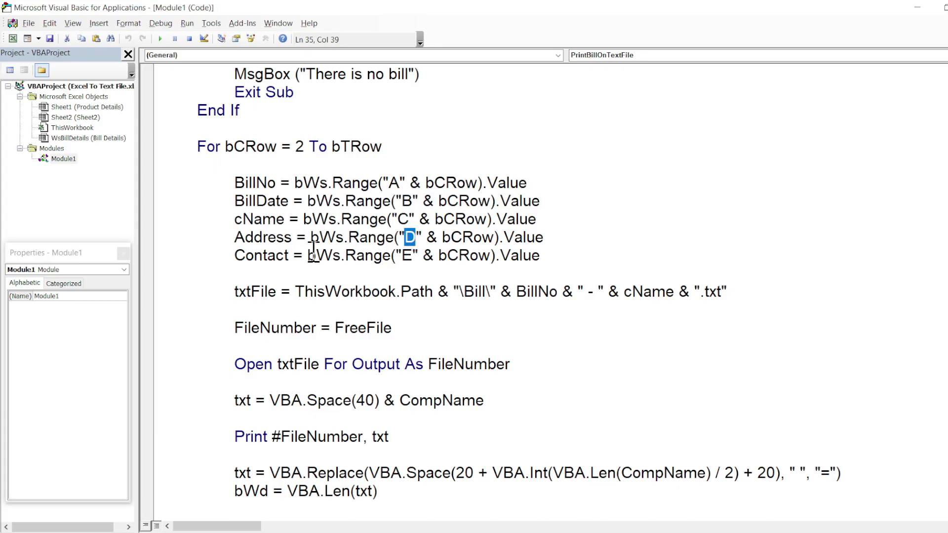
pyautogui.doubleClick(276, 256)
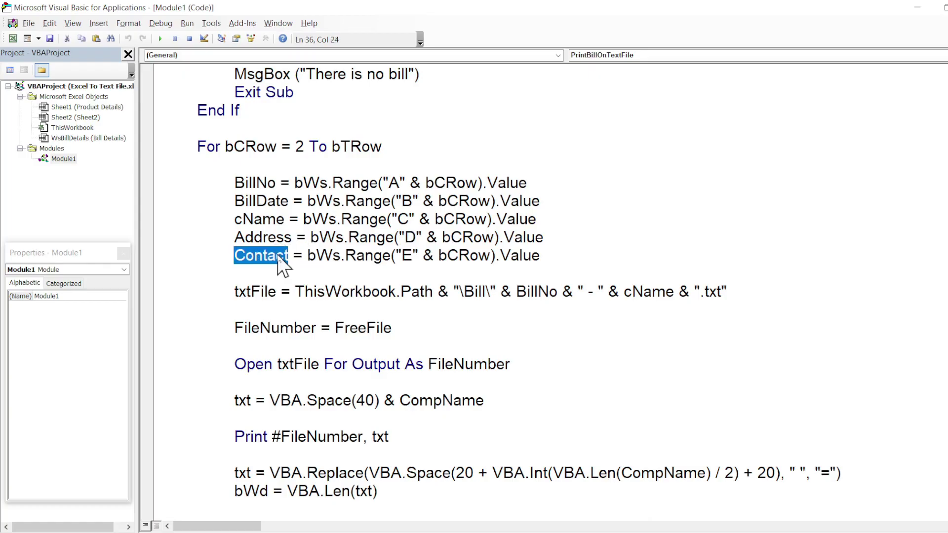
pyautogui.doubleClick(413, 257)
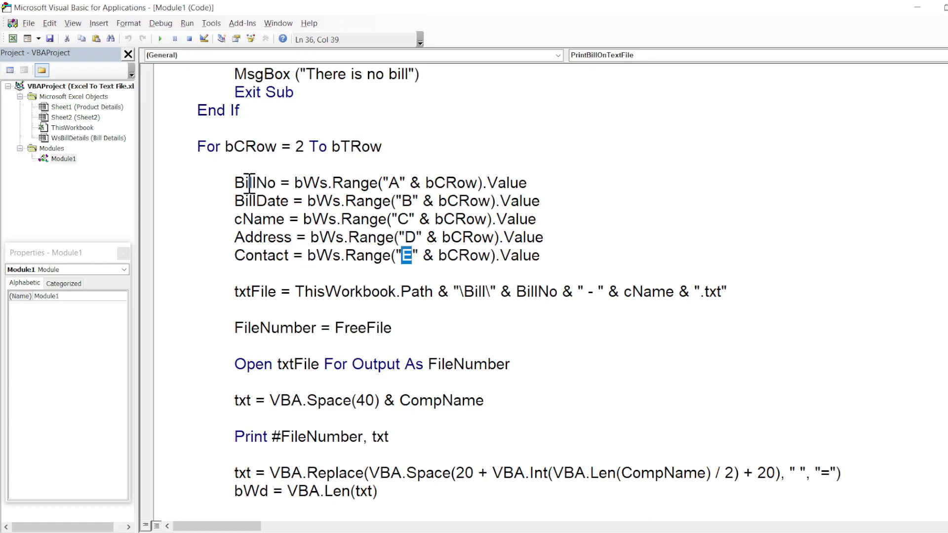
pyautogui.moveTo(235, 183); pyautogui.dragTo(559, 254)
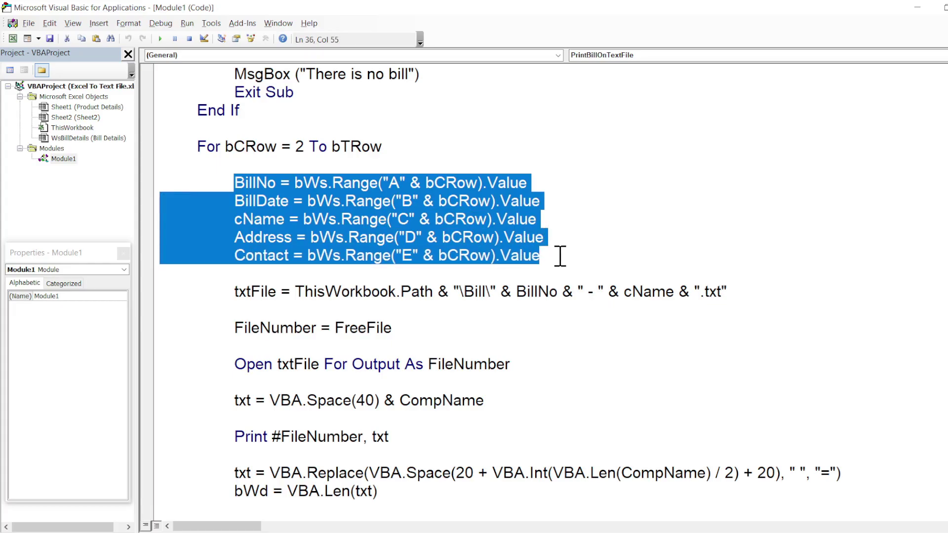
pyautogui.moveTo(234, 291); pyautogui.dragTo(285, 298)
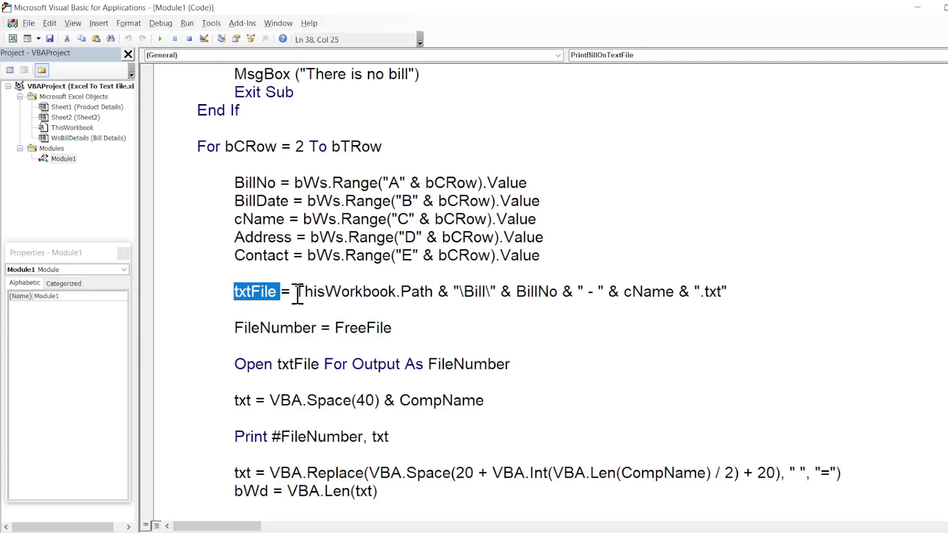
pyautogui.moveTo(296, 293); pyautogui.dragTo(304, 292)
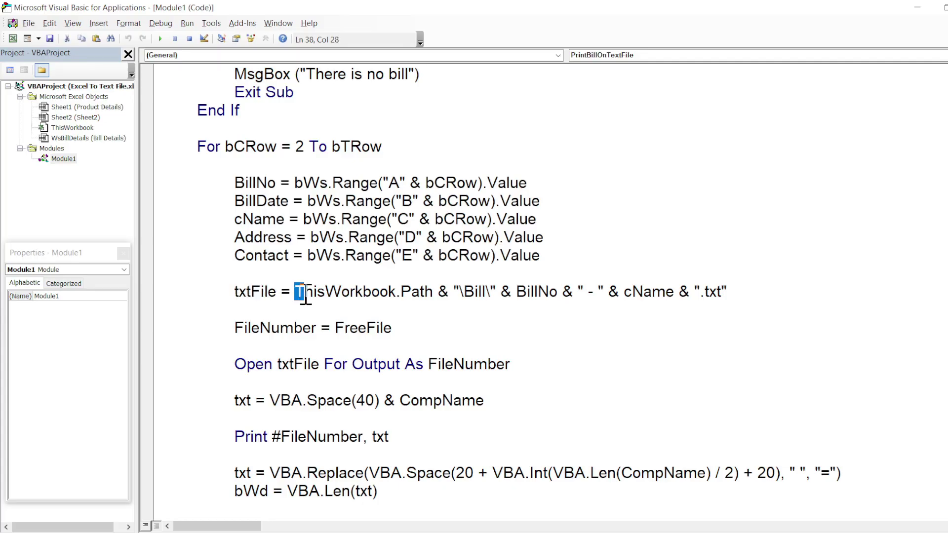
pyautogui.click(305, 291)
pyautogui.moveTo(296, 292); pyautogui.dragTo(436, 299)
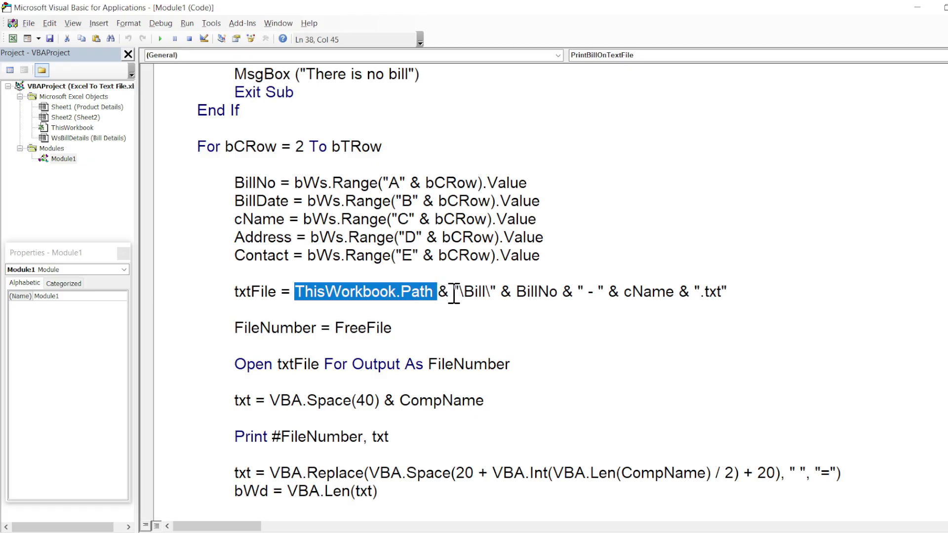
pyautogui.moveTo(454, 292); pyautogui.dragTo(493, 296)
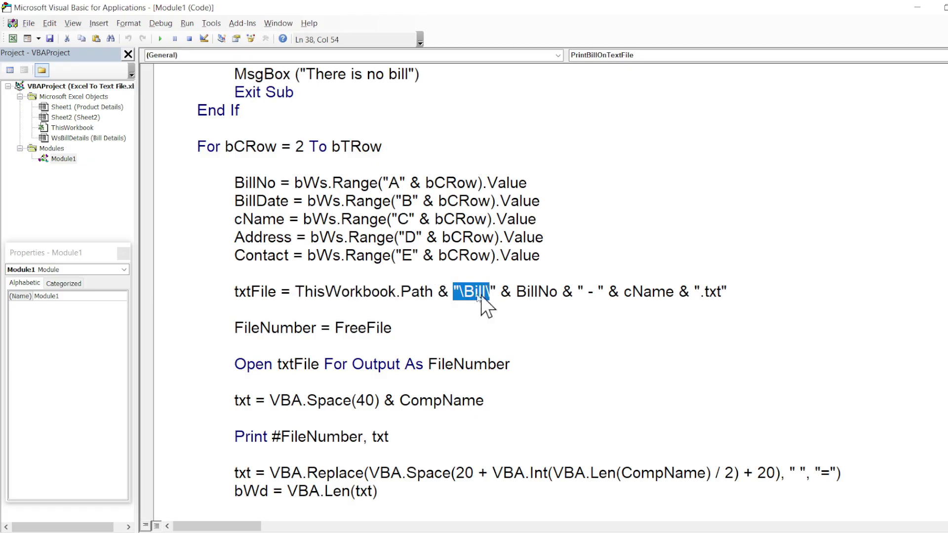
pyautogui.click(421, 291)
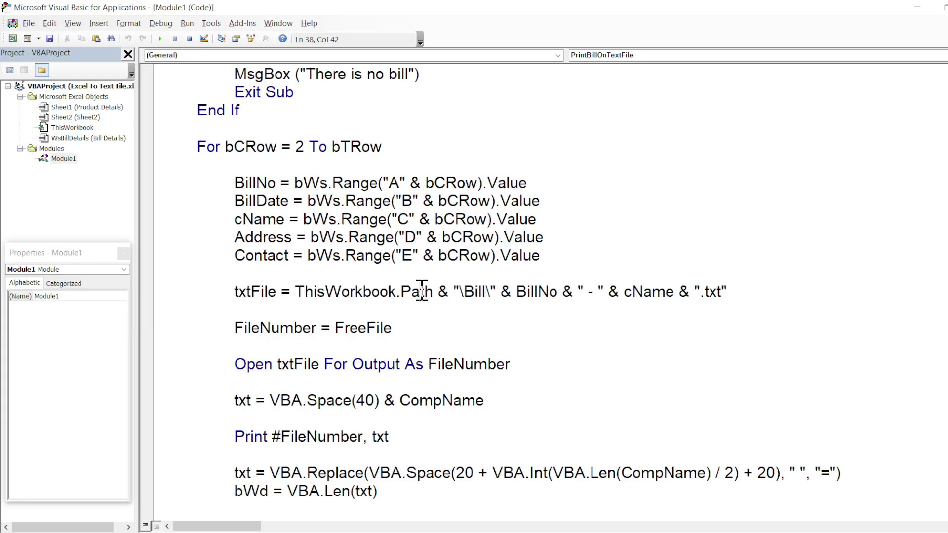
pyautogui.doubleClick(480, 292)
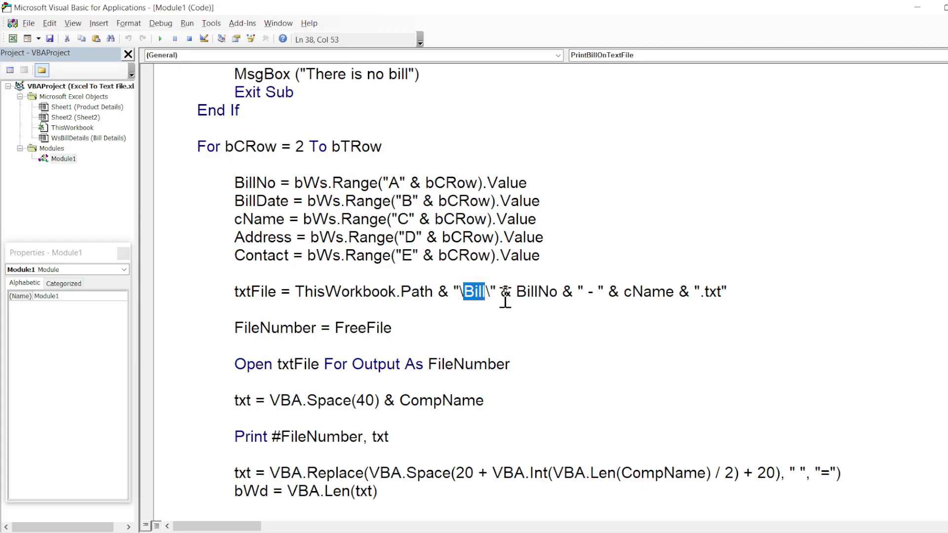
pyautogui.moveTo(516, 291); pyautogui.dragTo(560, 292)
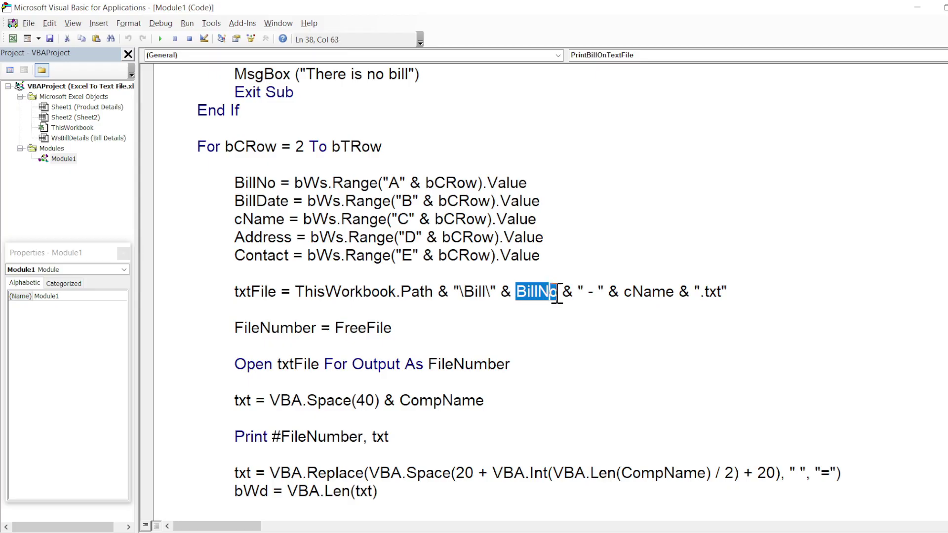
pyautogui.doubleClick(242, 183)
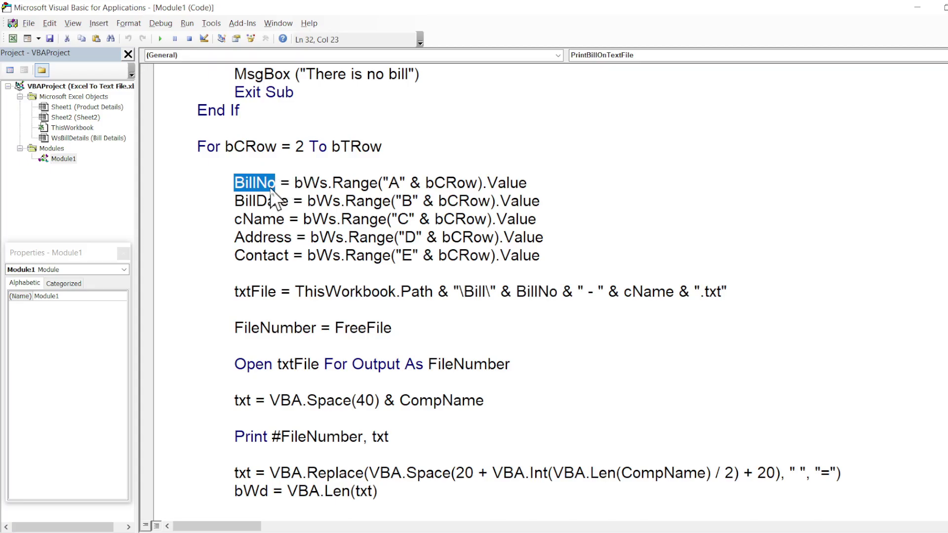
pyautogui.moveTo(389, 184); pyautogui.dragTo(399, 184)
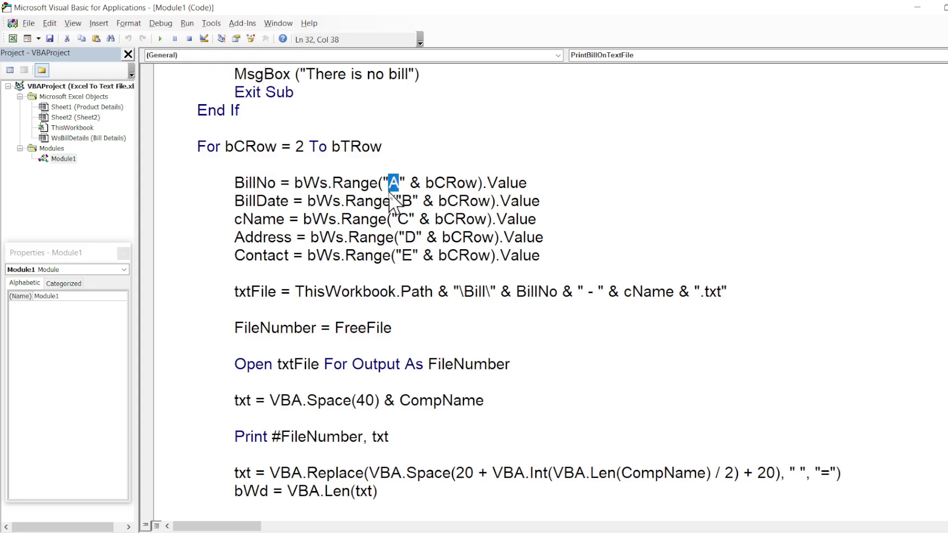
pyautogui.doubleClick(536, 292)
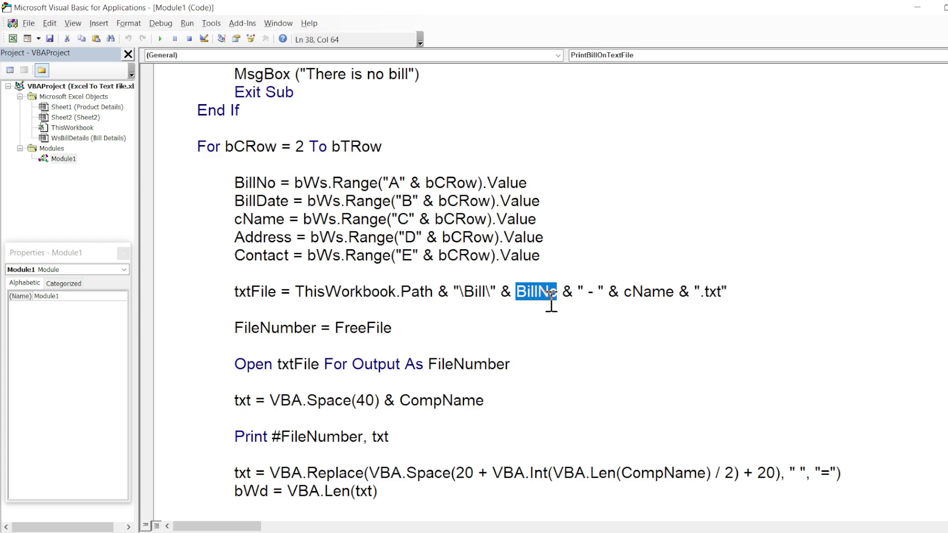
pyautogui.doubleClick(591, 292)
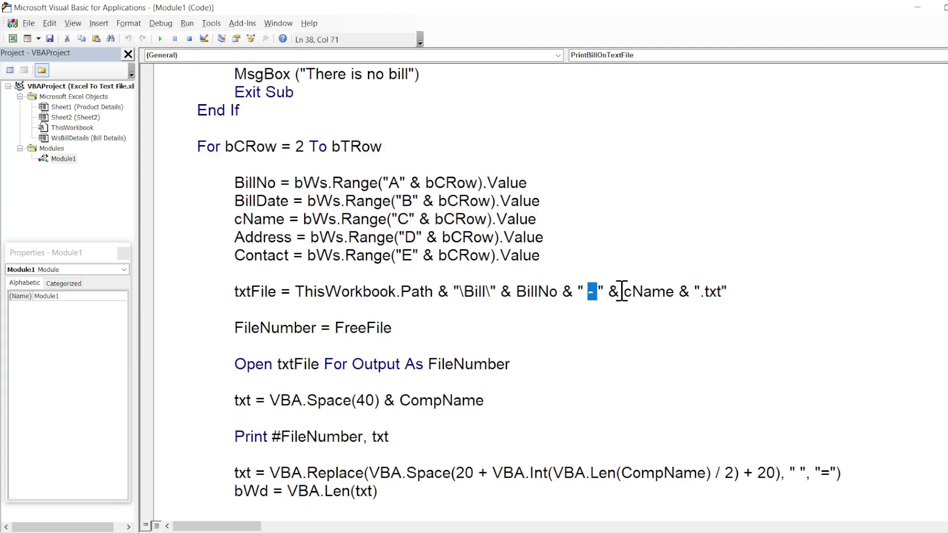
pyautogui.moveTo(625, 293); pyautogui.dragTo(721, 293)
pyautogui.doubleClick(236, 294)
pyautogui.click(234, 293)
pyautogui.moveTo(235, 328); pyautogui.dragTo(331, 329)
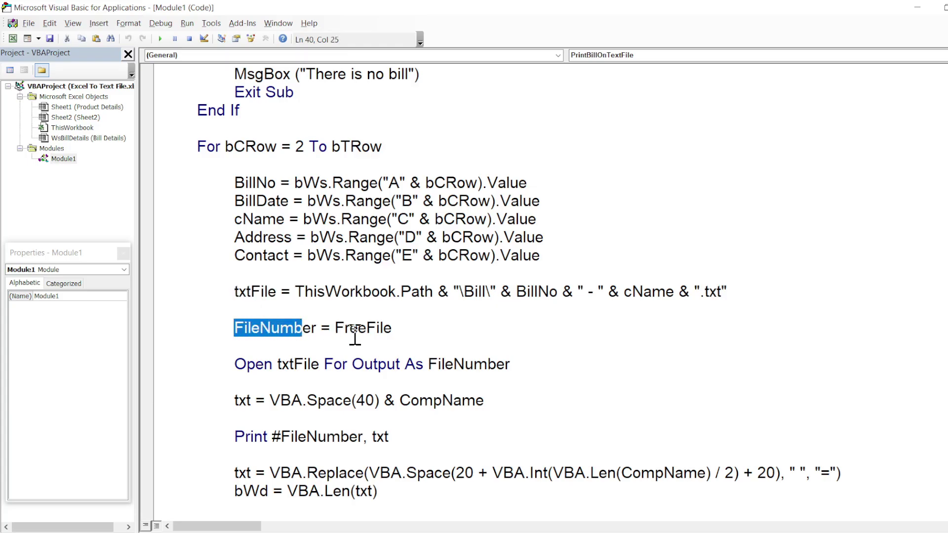
pyautogui.doubleClick(355, 330)
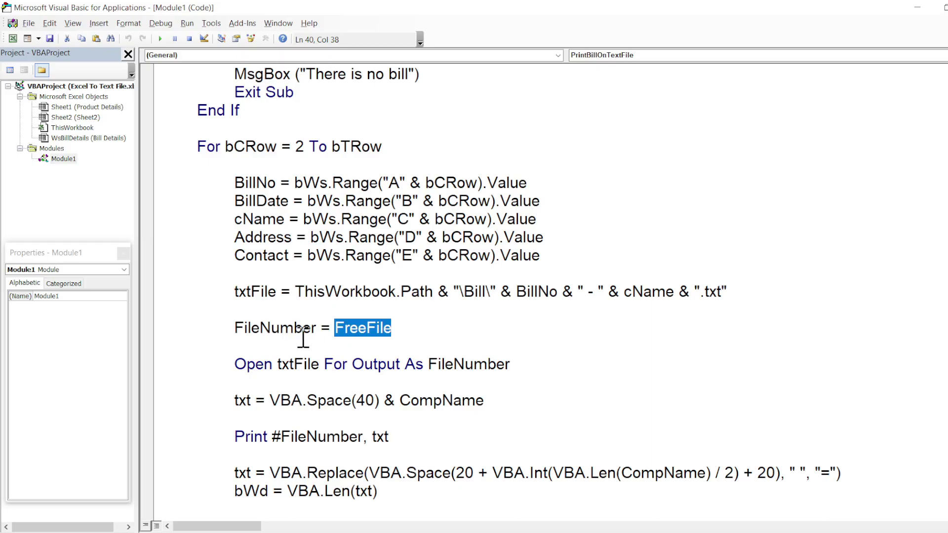
pyautogui.doubleClick(272, 329)
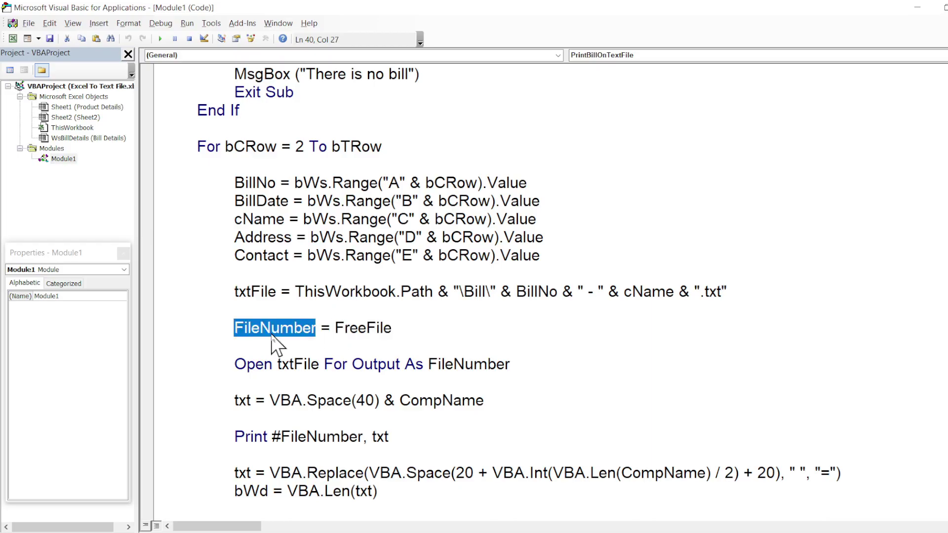
pyautogui.doubleClick(350, 330)
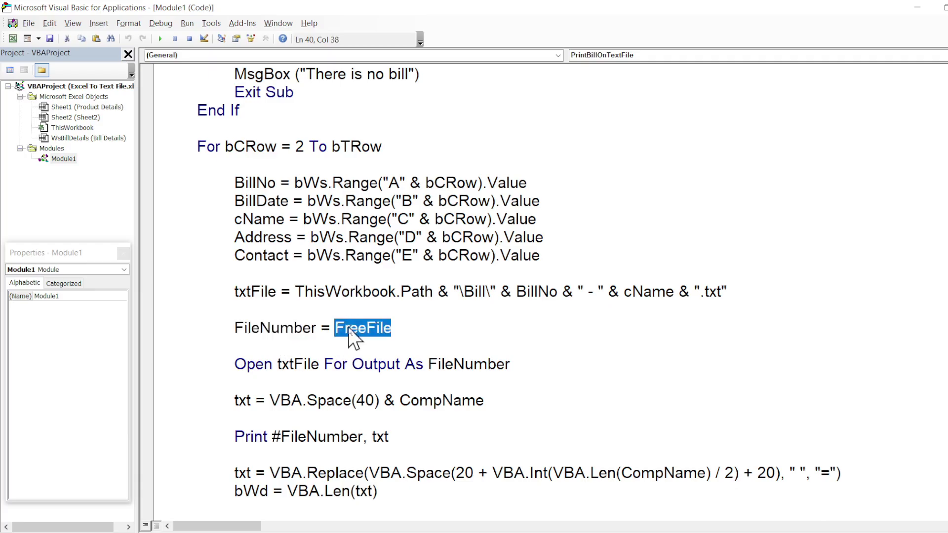
pyautogui.click(351, 328)
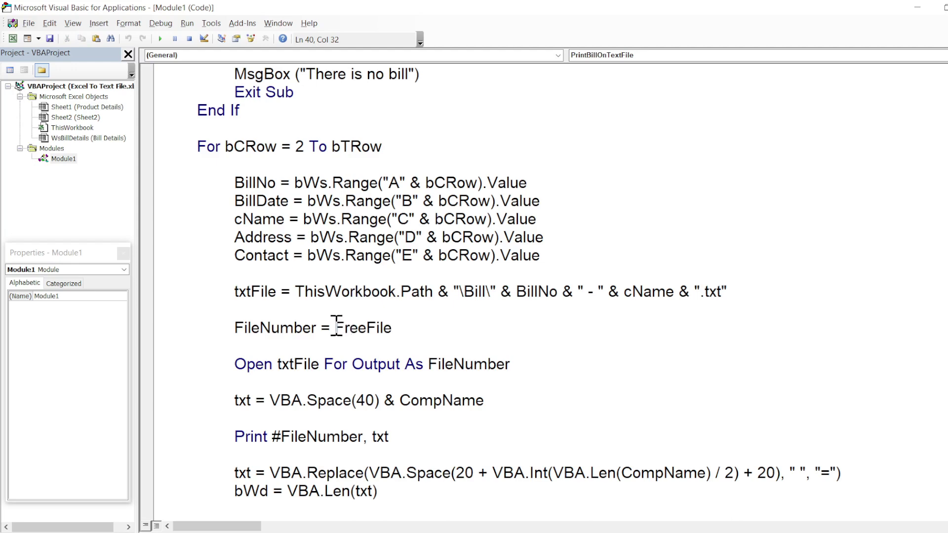
pyautogui.moveTo(335, 328); pyautogui.dragTo(398, 329)
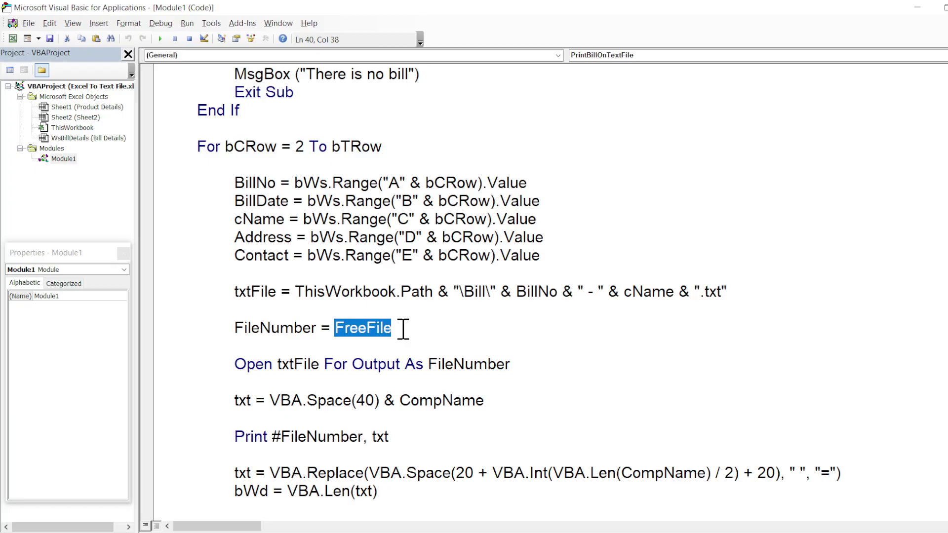
pyautogui.doubleClick(288, 327)
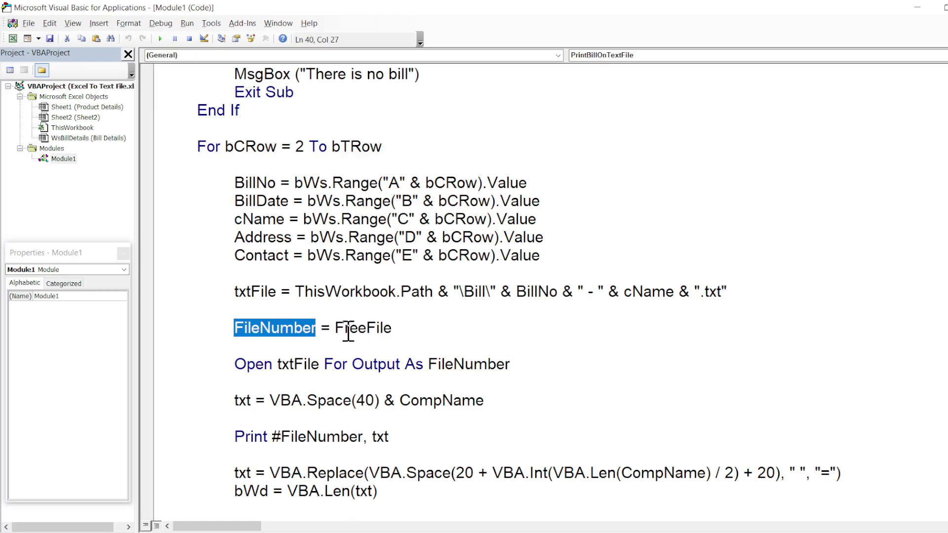
pyautogui.click(276, 336)
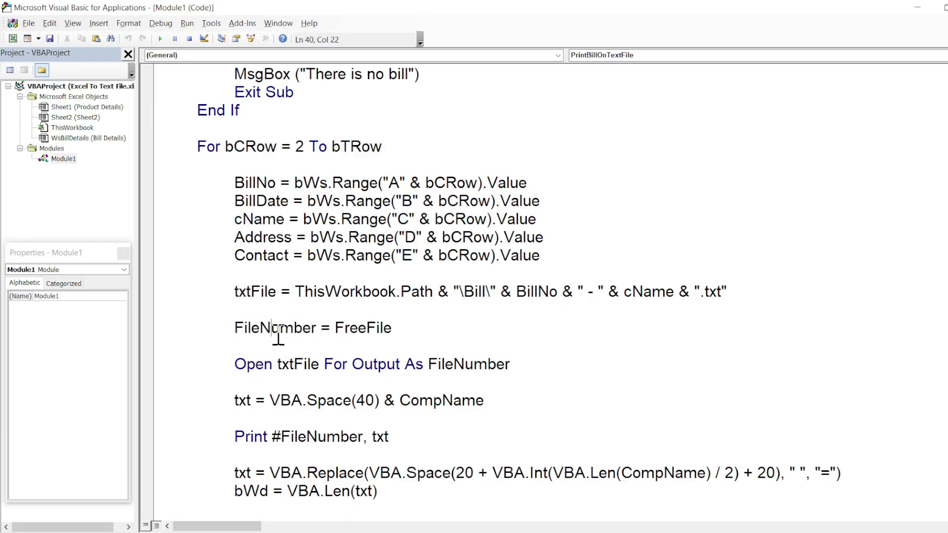
pyautogui.doubleClick(271, 292)
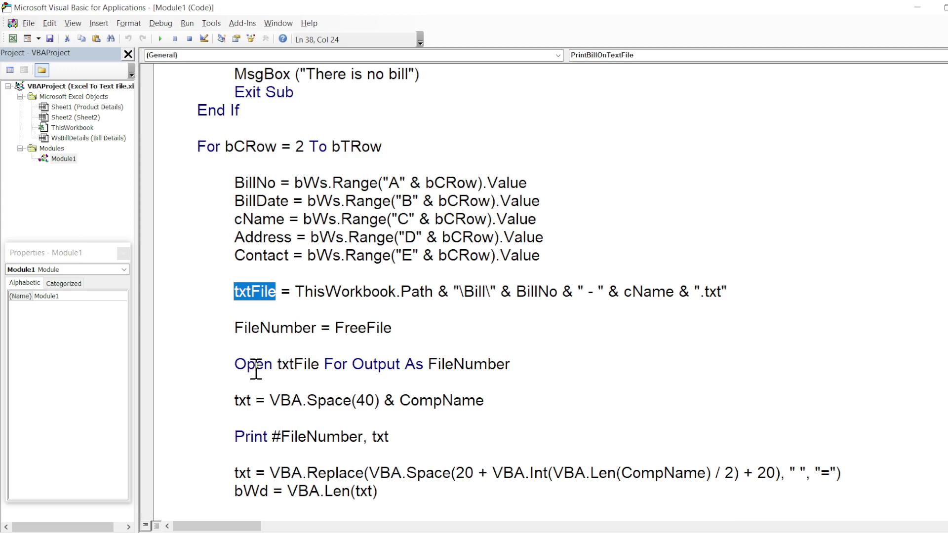
pyautogui.moveTo(240, 368); pyautogui.dragTo(279, 365)
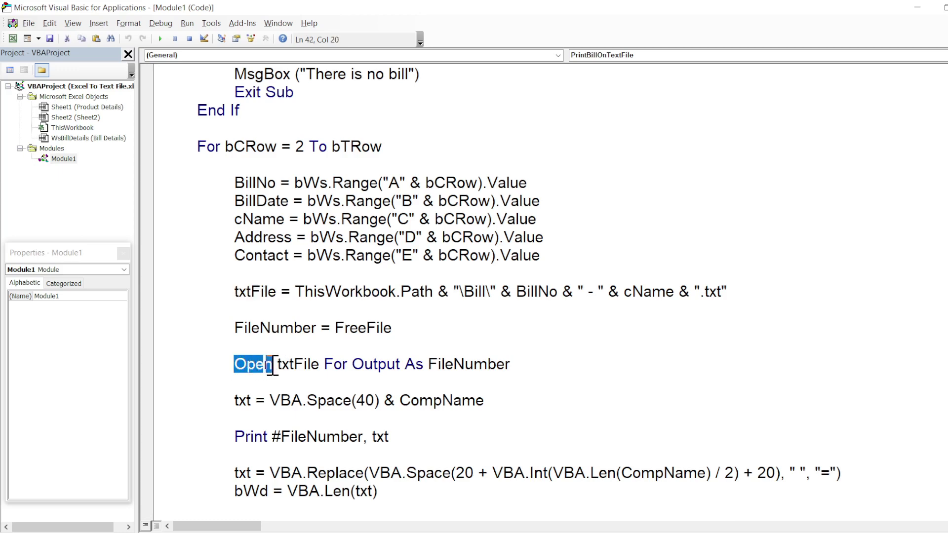
pyautogui.doubleClick(303, 367)
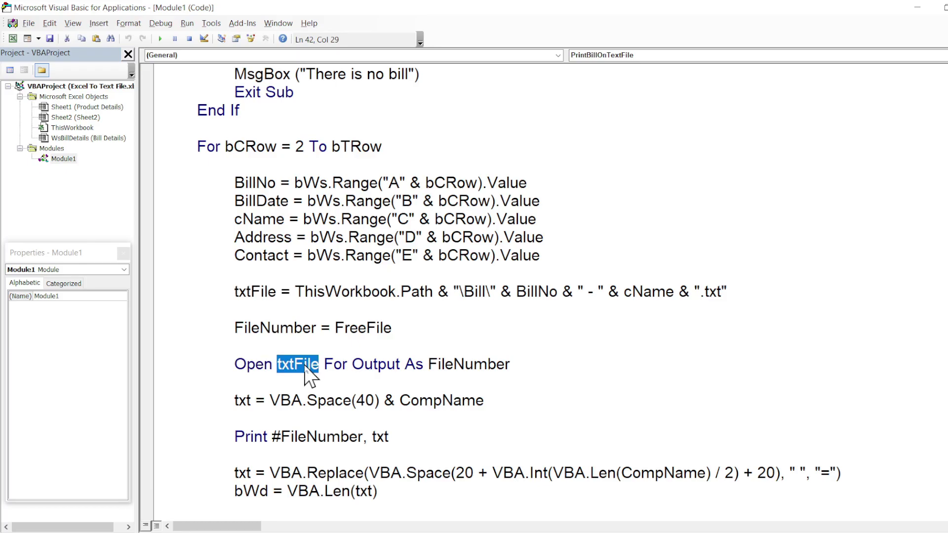
pyautogui.doubleClick(330, 367)
pyautogui.doubleClick(382, 366)
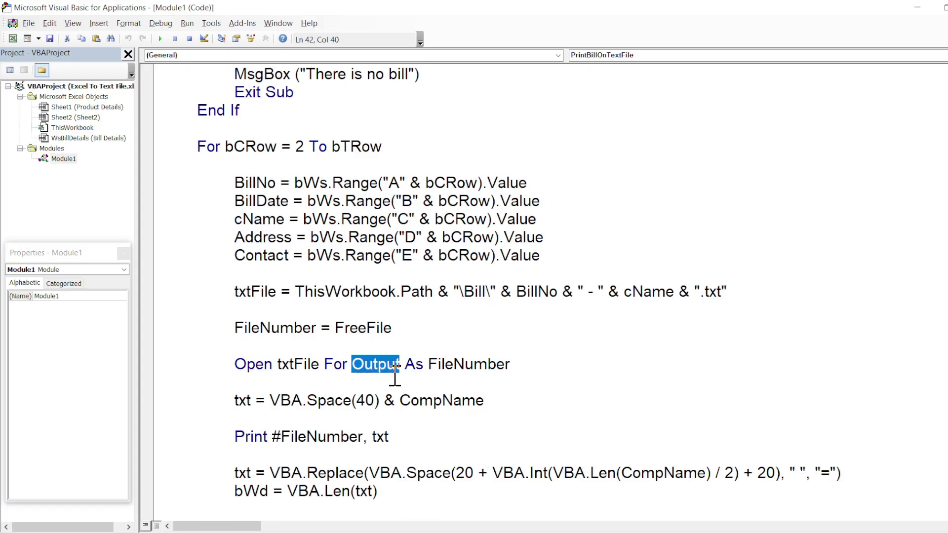
pyautogui.doubleClick(415, 367)
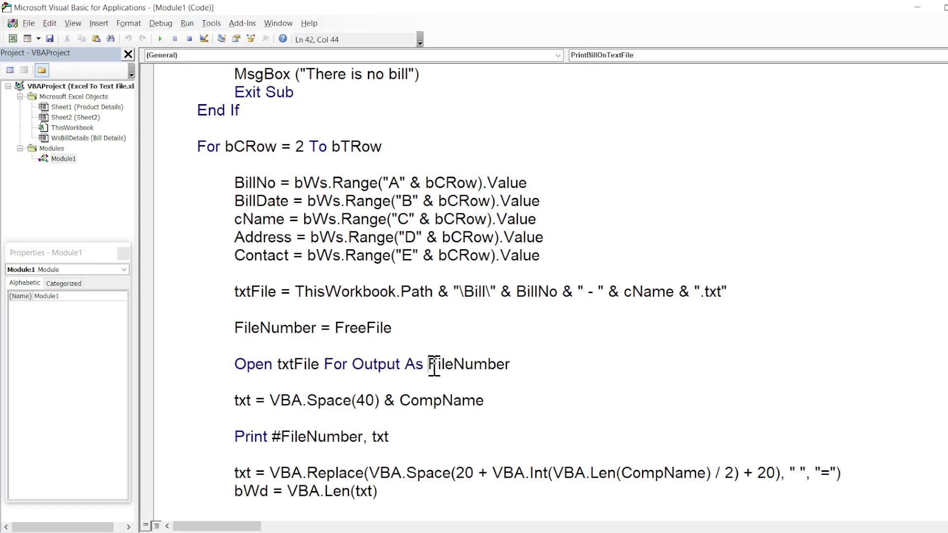
pyautogui.doubleClick(430, 365)
pyautogui.doubleClick(271, 328)
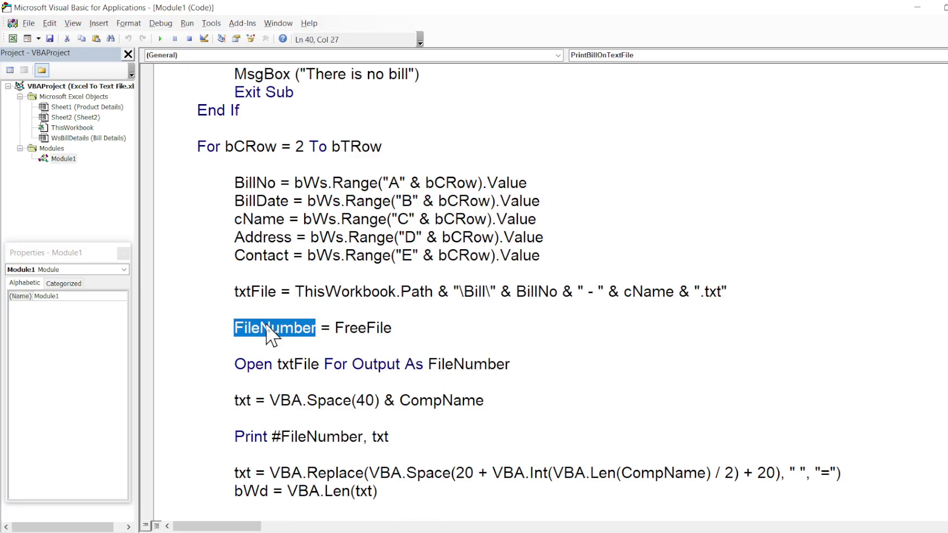
pyautogui.click(364, 328)
pyautogui.doubleClick(364, 328)
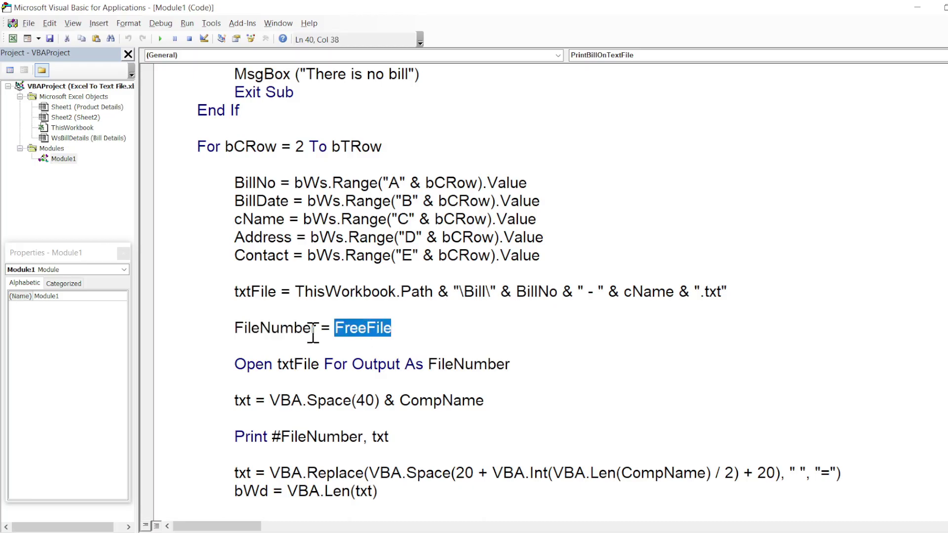
pyautogui.doubleClick(282, 330)
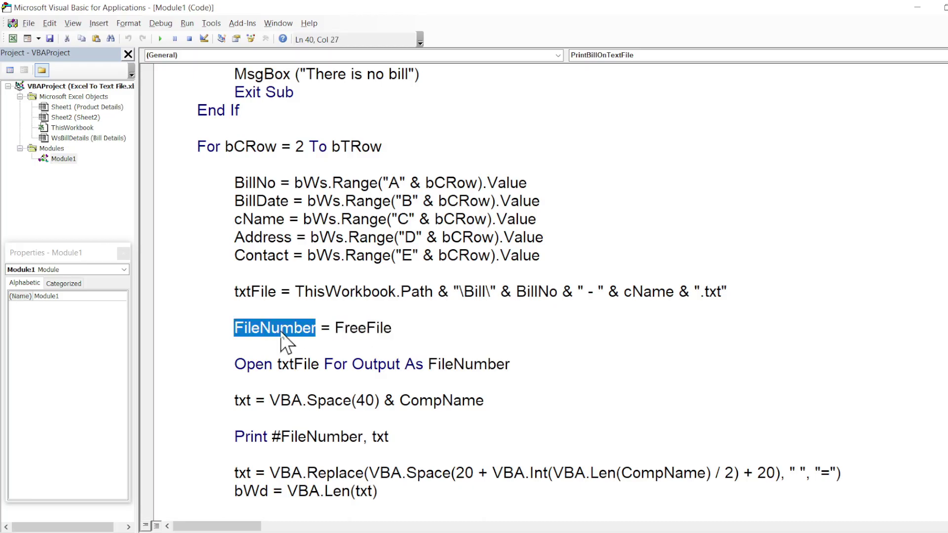
pyautogui.doubleClick(466, 366)
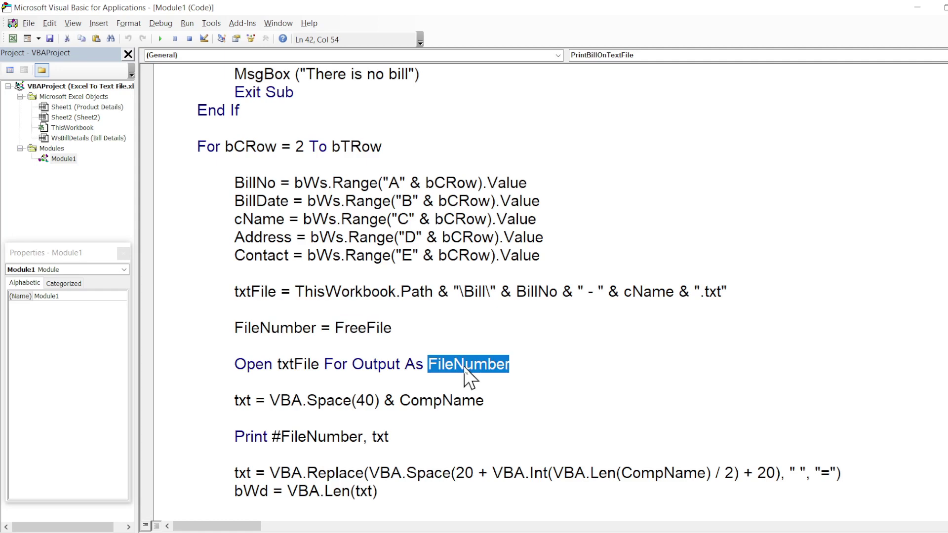
pyautogui.doubleClick(299, 365)
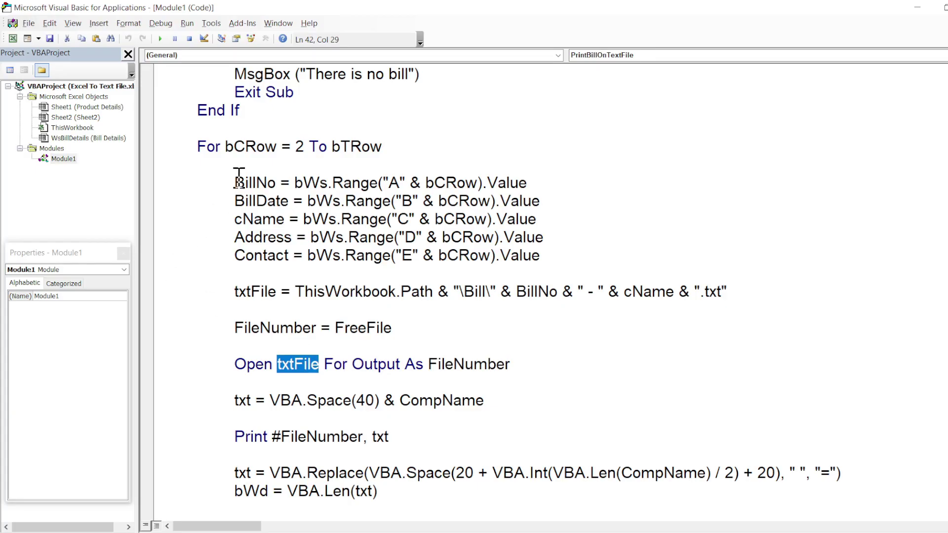
pyautogui.moveTo(235, 183)
pyautogui.mouseDown()
pyautogui.moveTo(247, 203)
pyautogui.moveTo(351, 257)
pyautogui.mouseUp()
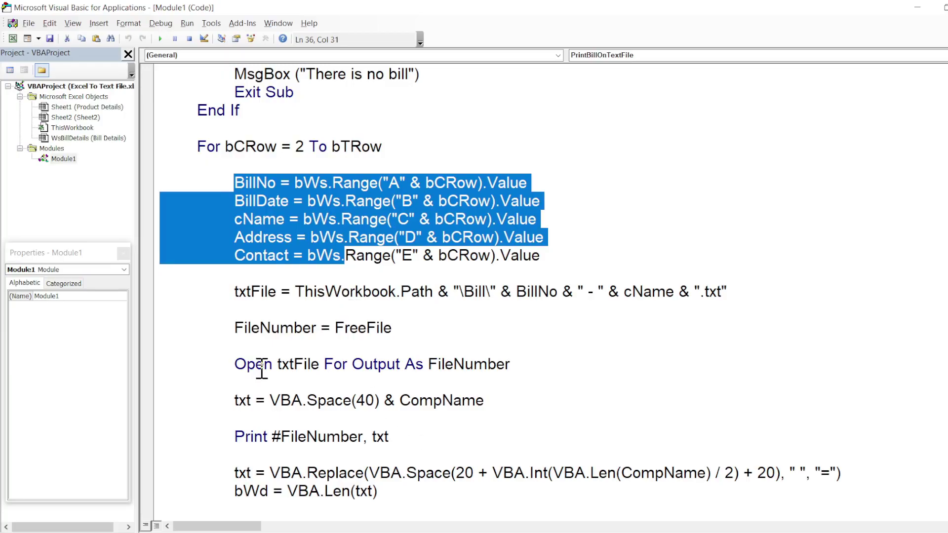
pyautogui.moveTo(235, 365); pyautogui.dragTo(540, 366)
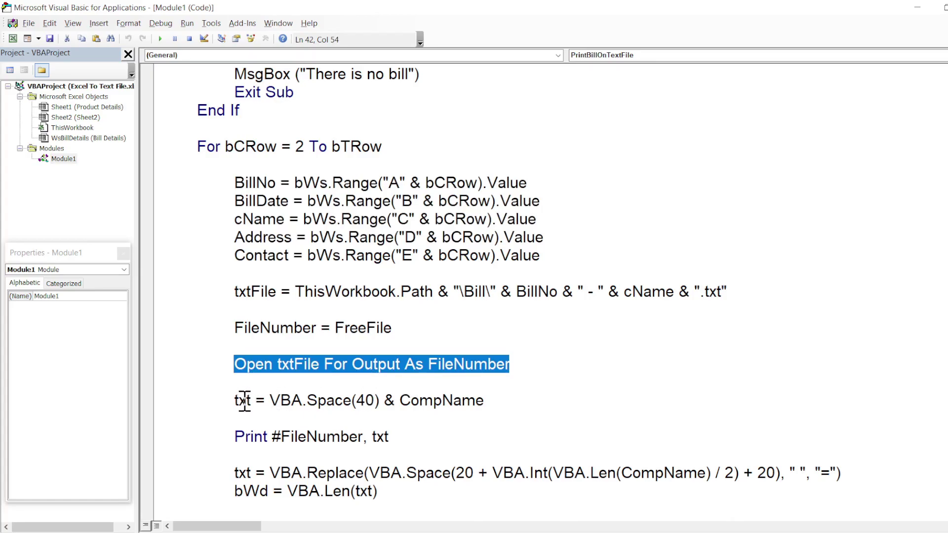
pyautogui.doubleClick(244, 401)
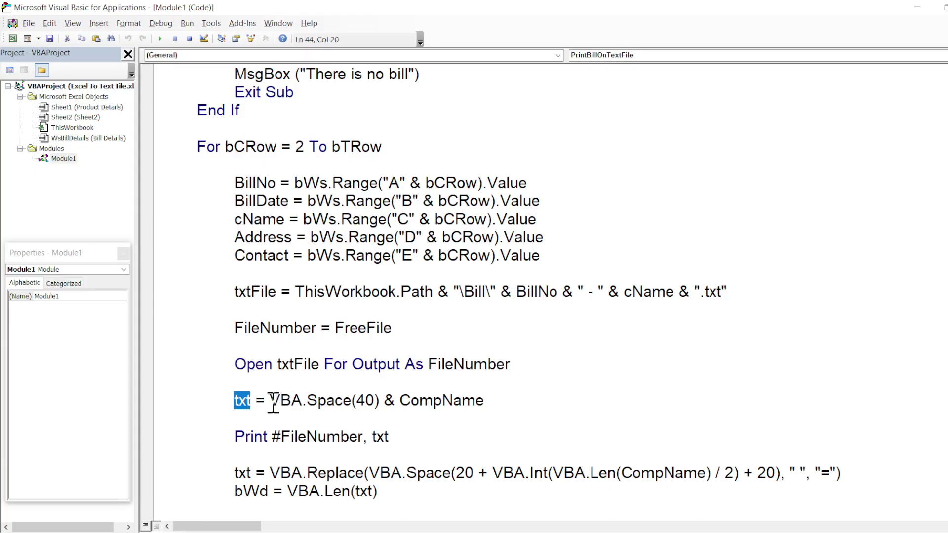
pyautogui.moveTo(270, 400); pyautogui.dragTo(499, 404)
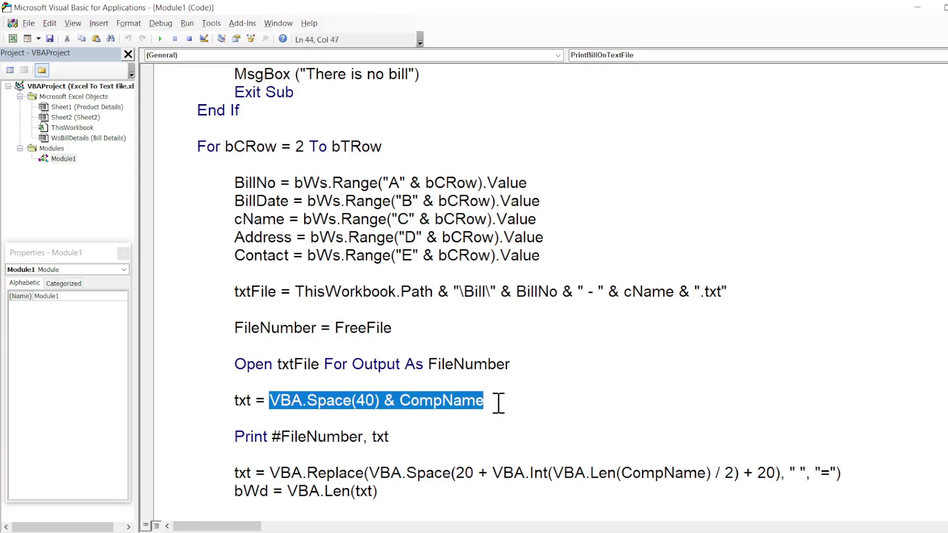
pyautogui.doubleClick(242, 400)
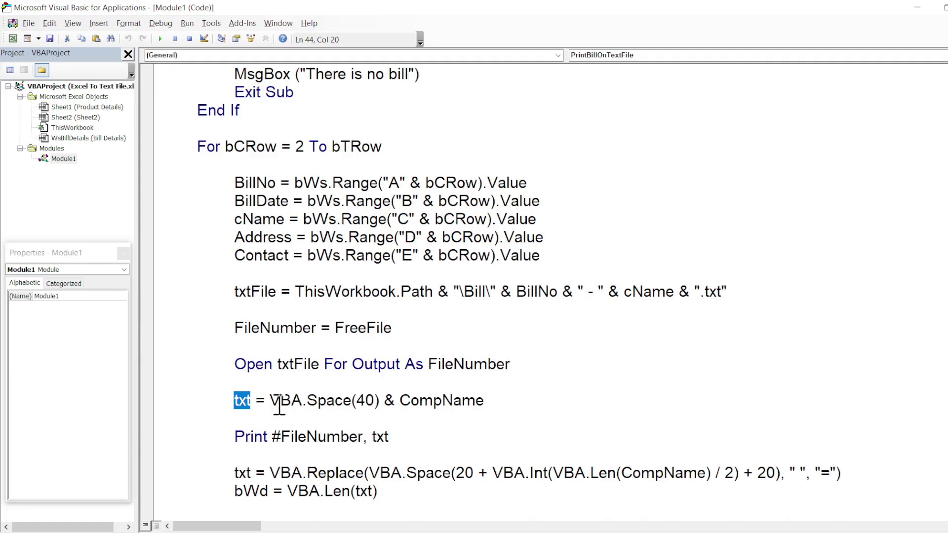
pyautogui.moveTo(271, 401)
pyautogui.mouseDown()
pyautogui.moveTo(422, 401)
pyautogui.moveTo(382, 402)
pyautogui.mouseUp()
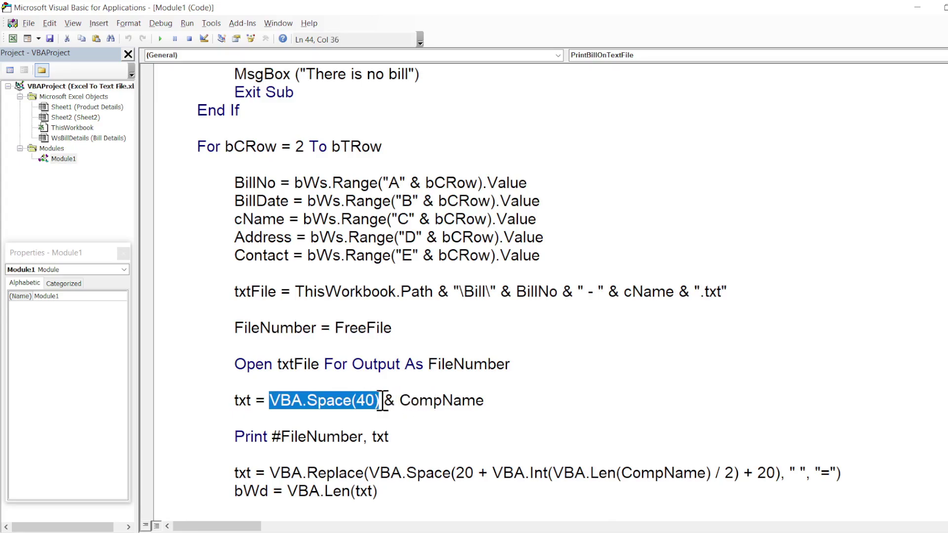
pyautogui.click(339, 406)
pyautogui.doubleClick(371, 401)
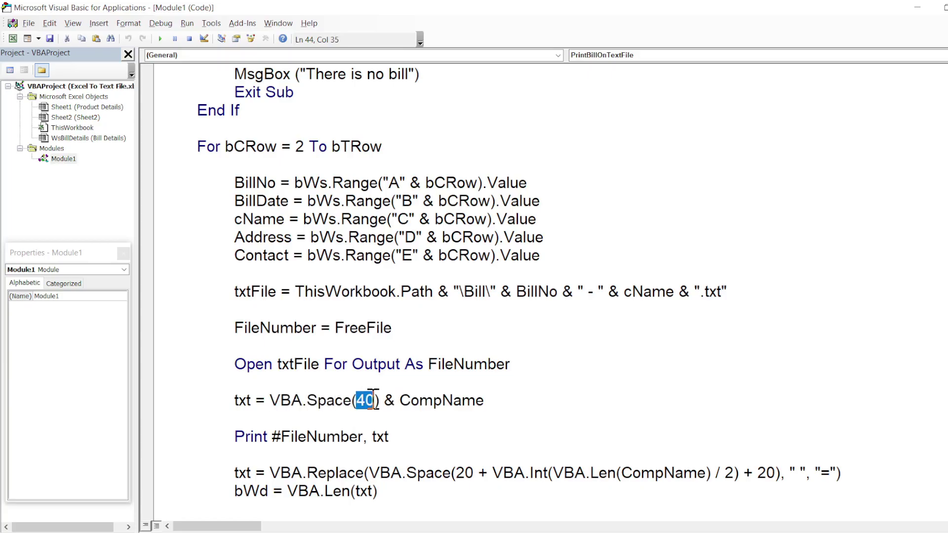
pyautogui.click(325, 401)
pyautogui.doubleClick(325, 402)
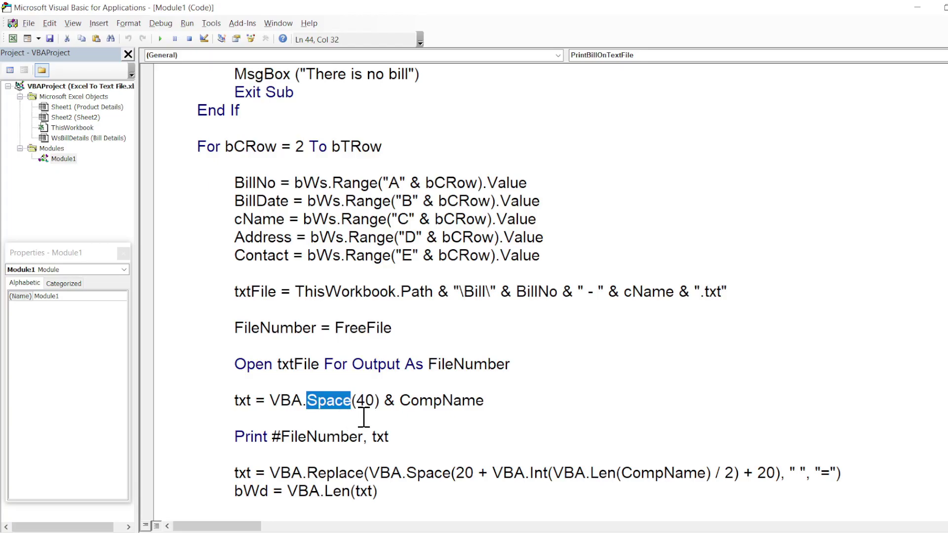
pyautogui.doubleClick(369, 400)
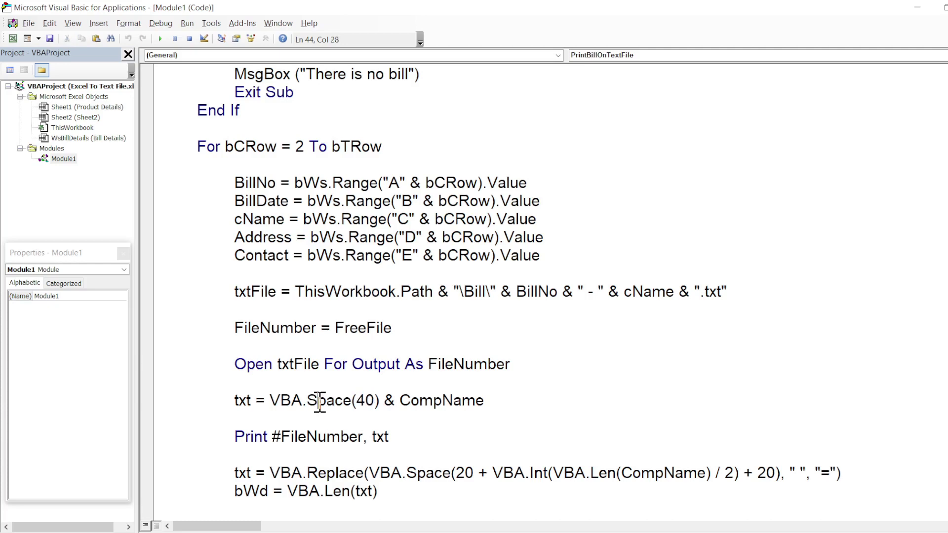
pyautogui.doubleClick(326, 401)
pyautogui.doubleClick(365, 401)
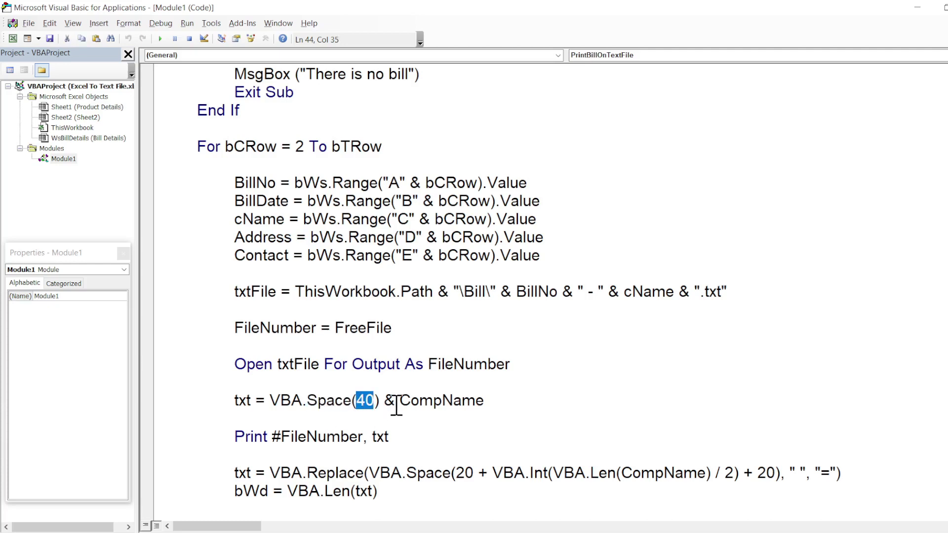
pyautogui.moveTo(400, 401); pyautogui.dragTo(501, 405)
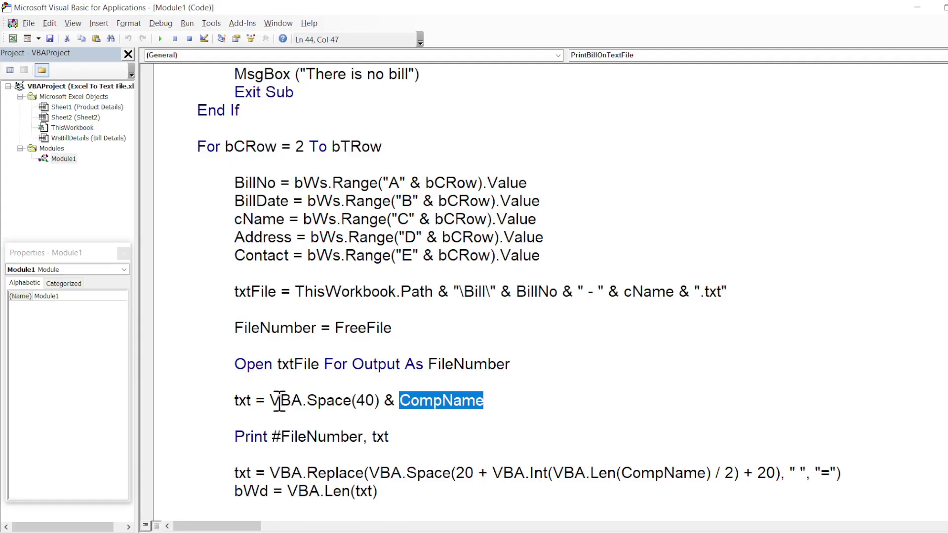
pyautogui.doubleClick(242, 401)
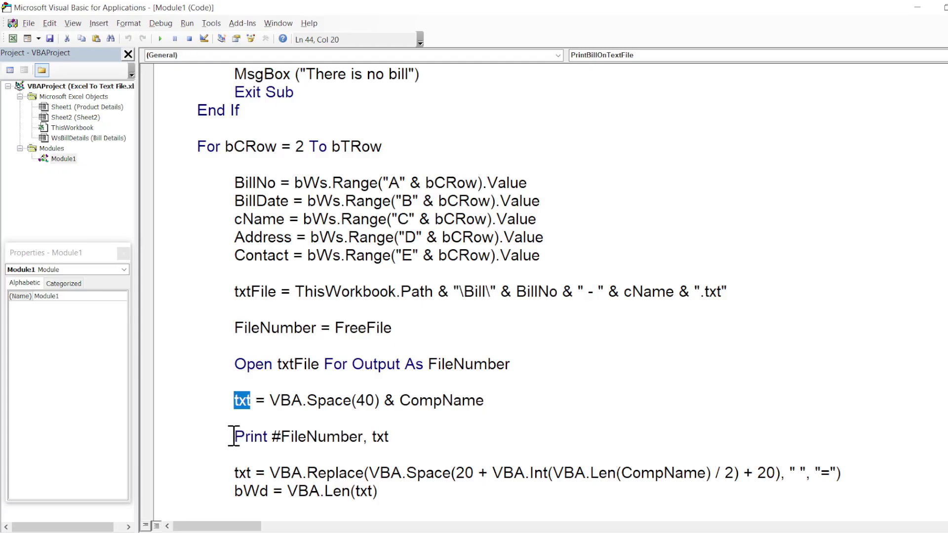
# Highlight the Print keyword, #FileNumber and txt parts of the Print #FileNumber, txt line.
pyautogui.moveTo(235, 436); pyautogui.dragTo(270, 437)
pyautogui.doubleClick(295, 439)
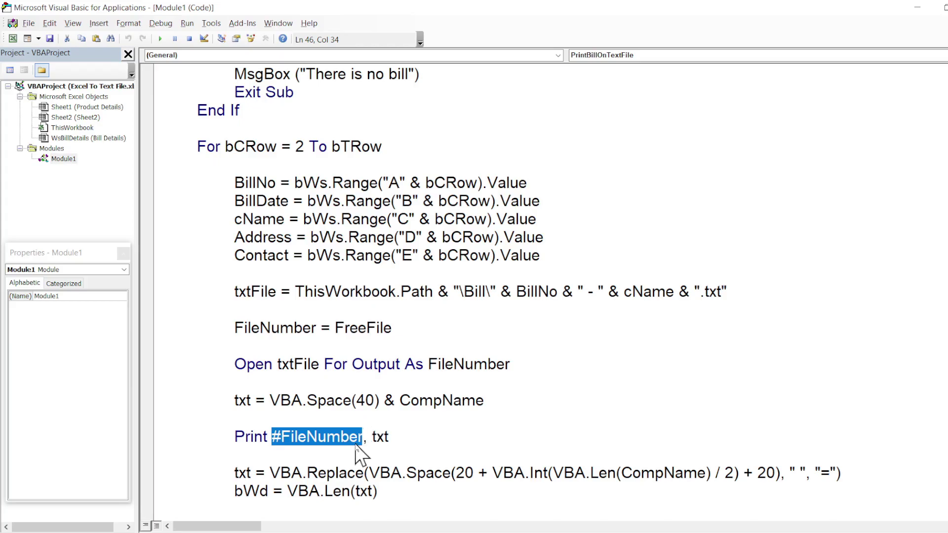
pyautogui.click(368, 438)
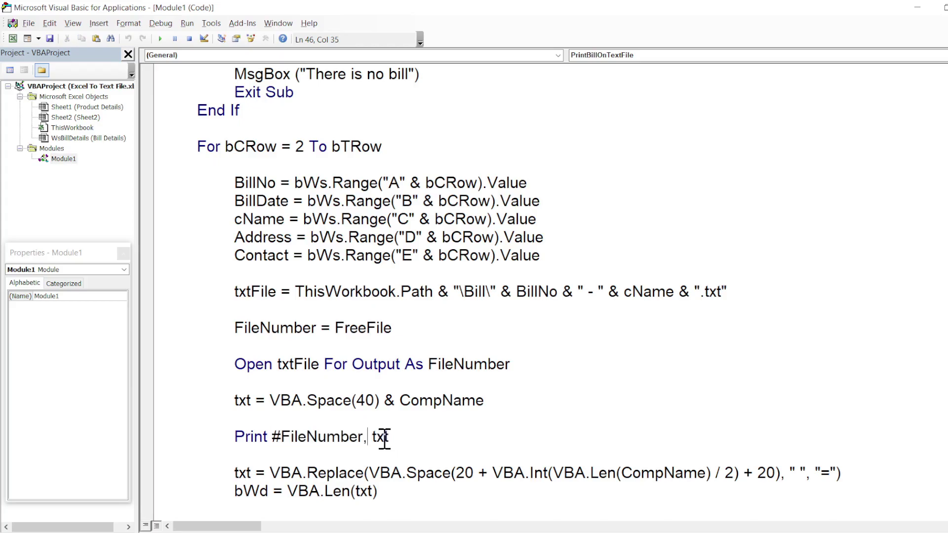
pyautogui.doubleClick(385, 439)
pyautogui.moveTo(236, 437); pyautogui.dragTo(405, 438)
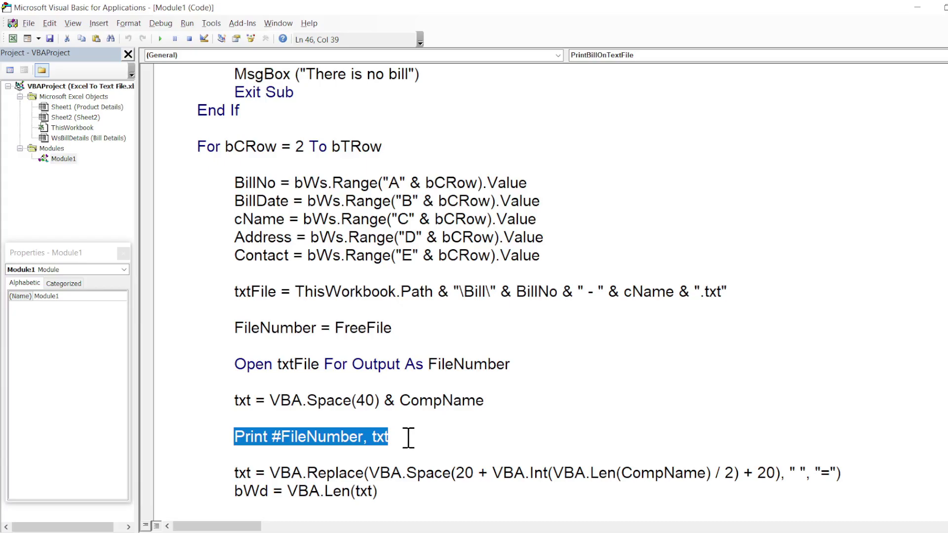
# Insert a new line after that Print statement and start typing 'goto E'.
pyautogui.scroll(-2, 408, 438)
pyautogui.click(414, 307)
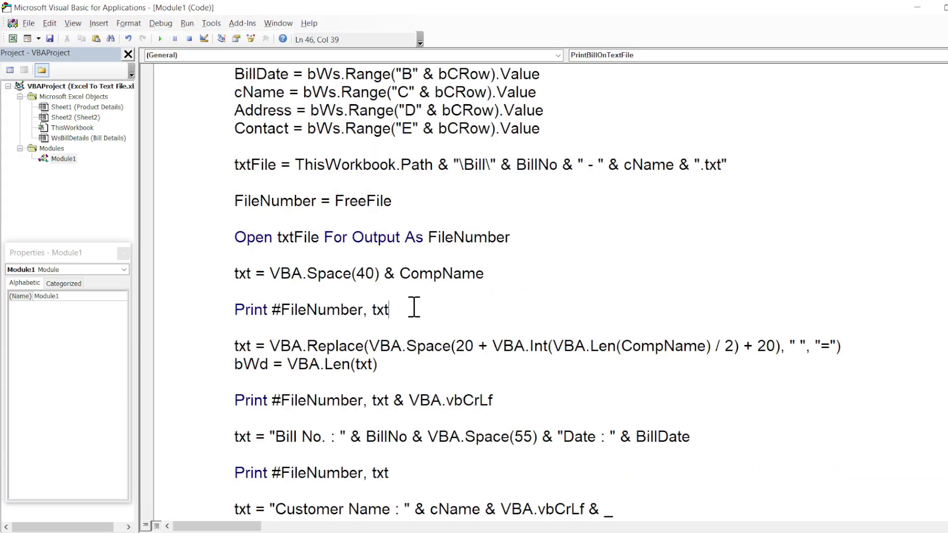
pyautogui.press('Return')
pyautogui.press('Return')
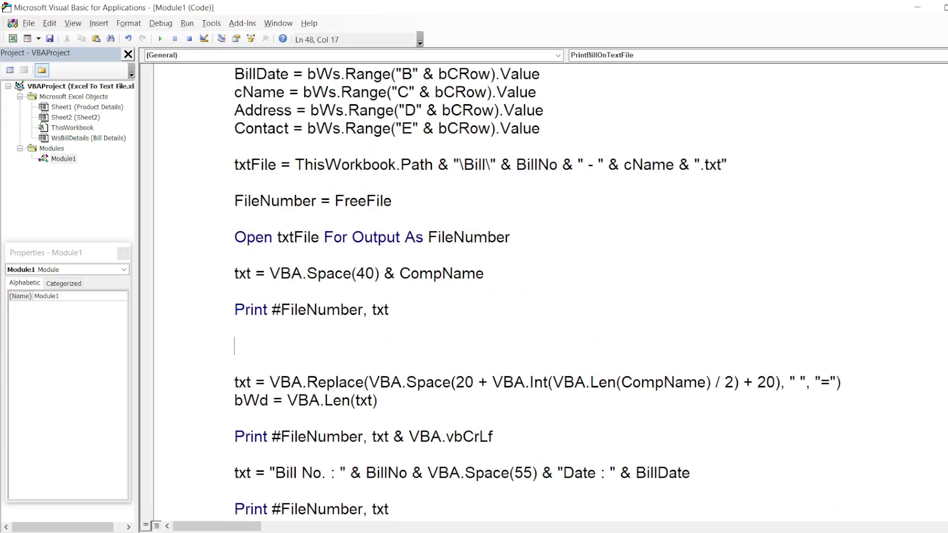
pyautogui.write('goto EX1')
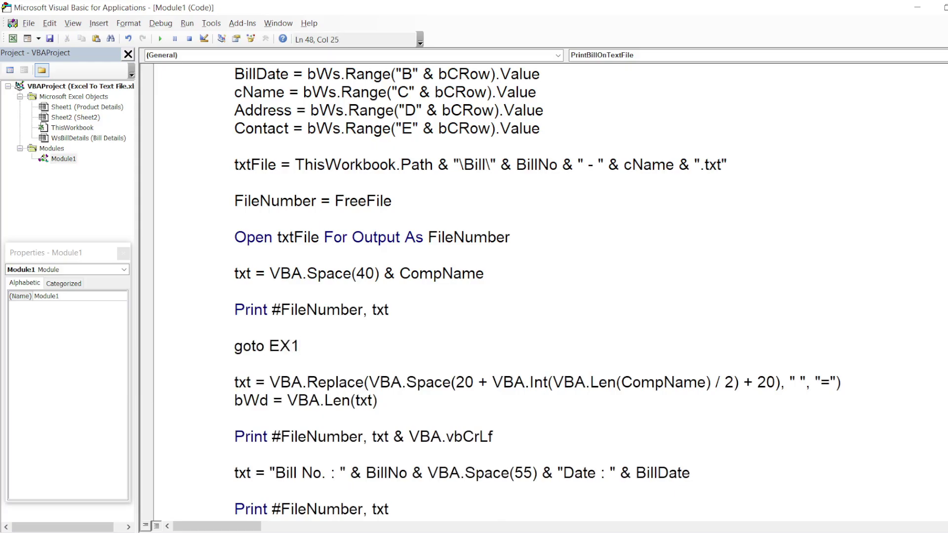
# Scroll down near End Sub and remove the apostrophes before EX1: and Close FileNumber.
pyautogui.scroll(-2, 537, 292)
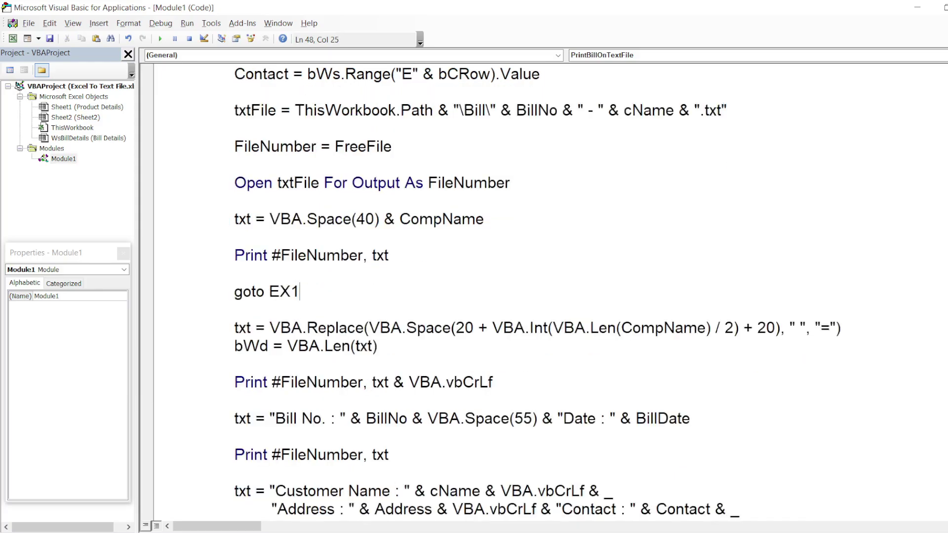
pyautogui.scroll(-2, 538, 292)
pyautogui.scroll(-5, 538, 292)
pyautogui.scroll(-4, 538, 293)
pyautogui.scroll(-4, 551, 302)
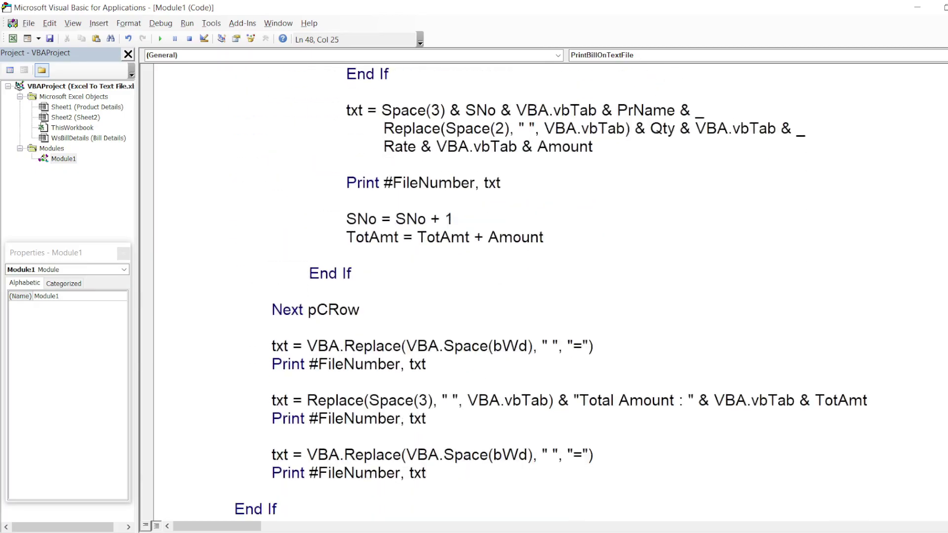
pyautogui.scroll(-4, 551, 302)
pyautogui.scroll(-1, 552, 302)
pyautogui.scroll(-3, 551, 302)
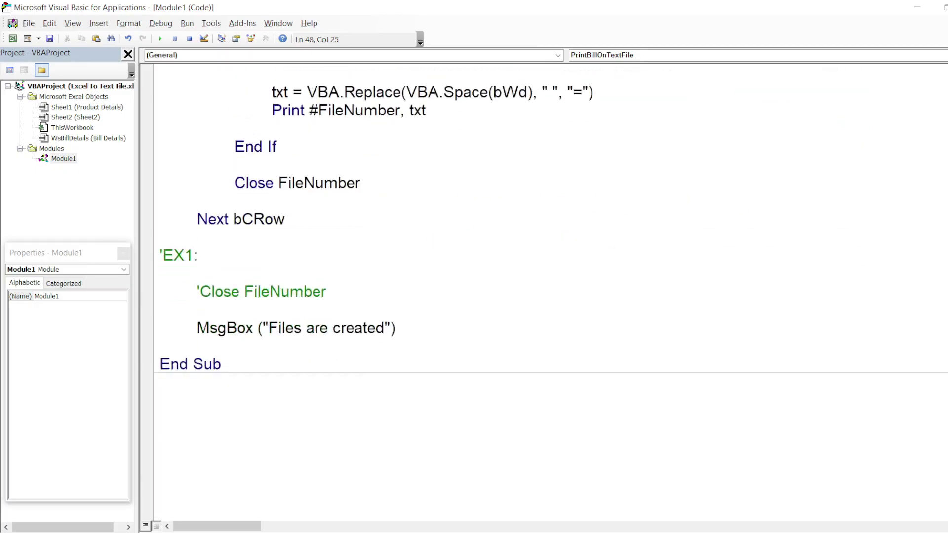
pyautogui.click(168, 255)
pyautogui.press('BackSpace')
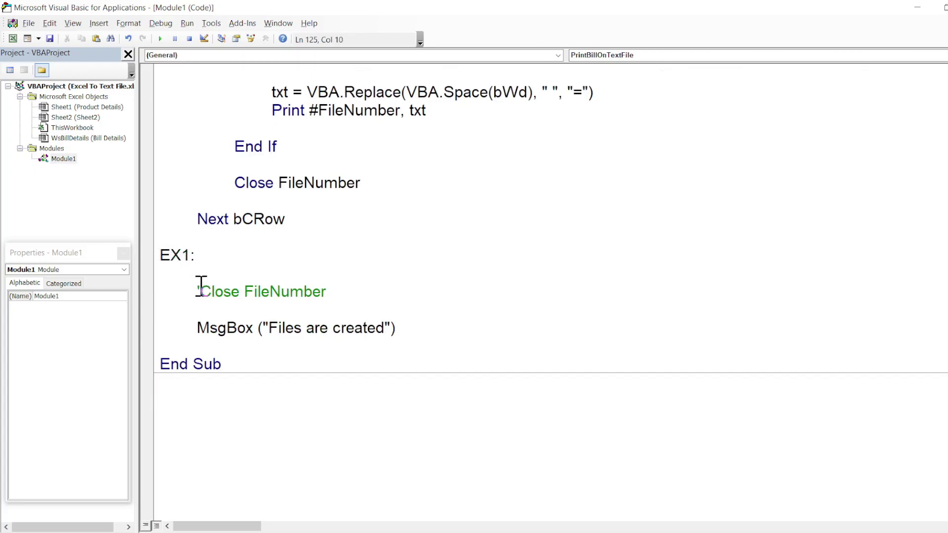
pyautogui.press('BackSpace')
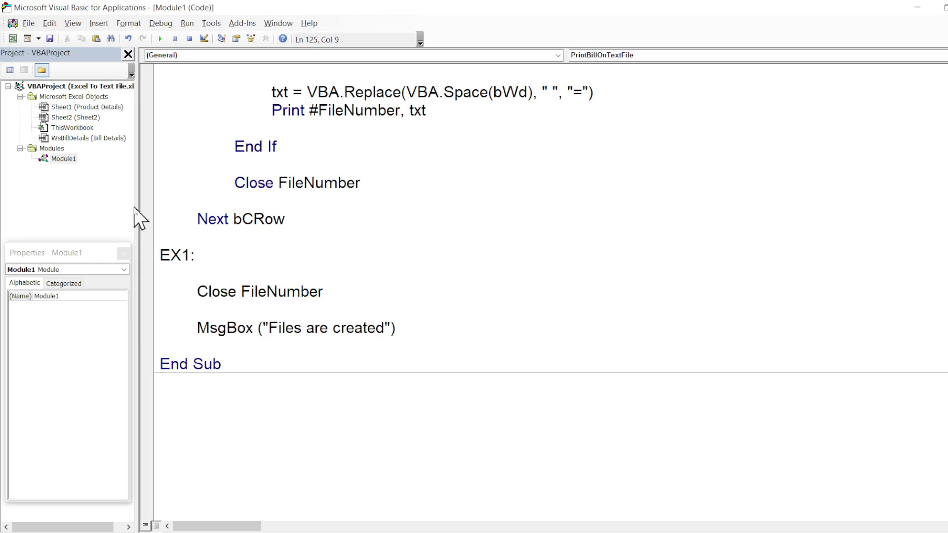
# Review the EX1, Close FileNumber and MsgBox lines, then return to the GoTo EX1 line.
pyautogui.moveTo(162, 255); pyautogui.dragTo(325, 292)
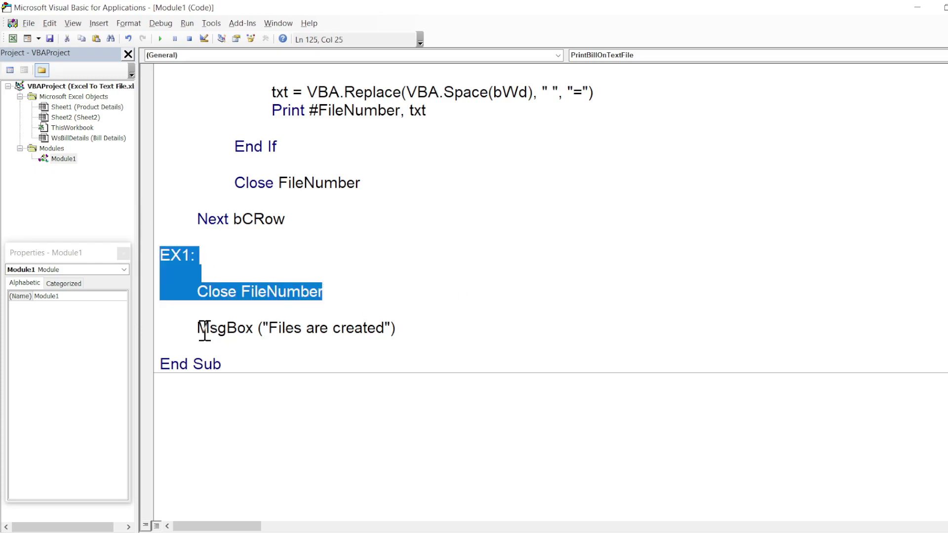
pyautogui.moveTo(196, 327); pyautogui.dragTo(473, 322)
pyautogui.click(475, 322)
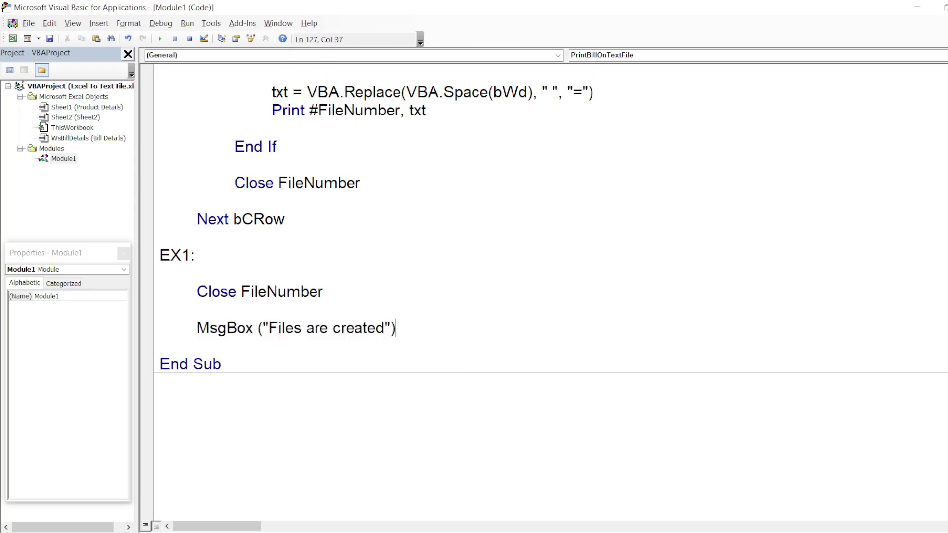
pyautogui.scroll(6, 543, 291)
pyautogui.scroll(4, 543, 292)
pyautogui.scroll(5, 543, 292)
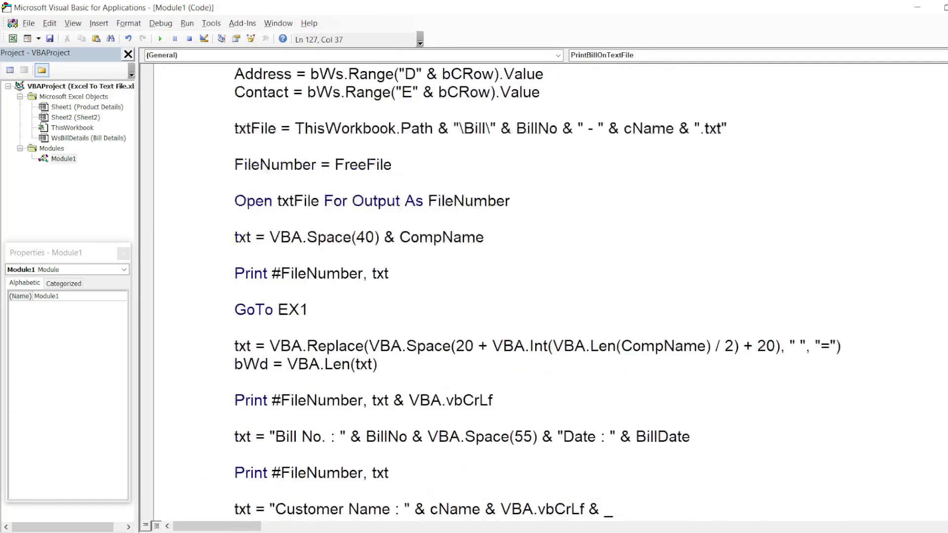
pyautogui.scroll(4, 544, 292)
pyautogui.scroll(1, 544, 291)
pyautogui.scroll(-3, 544, 292)
pyautogui.scroll(-3, 543, 291)
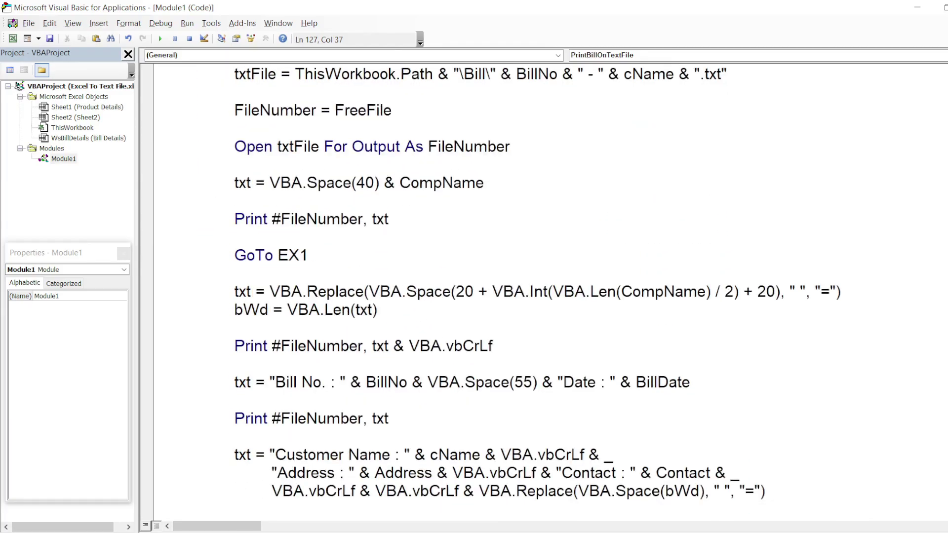
pyautogui.scroll(-1, 543, 291)
pyautogui.click(290, 213)
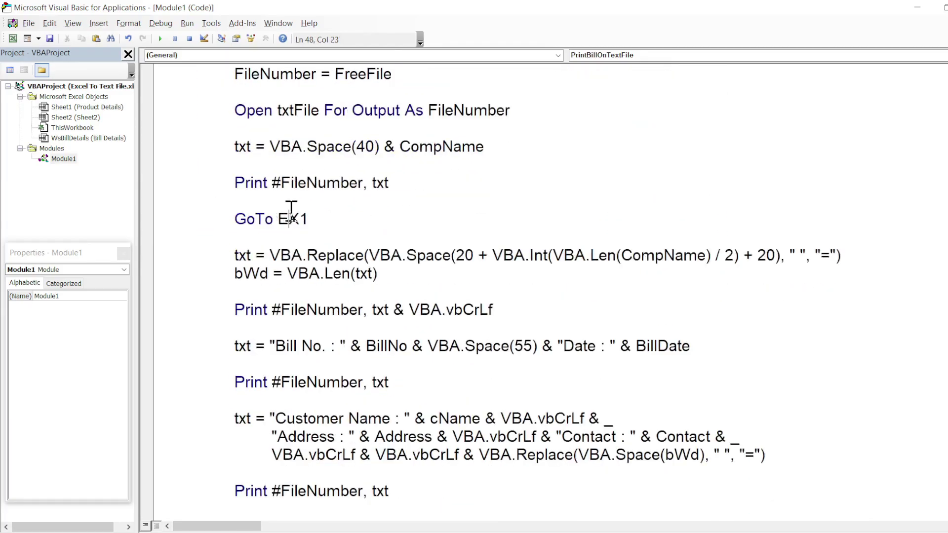
pyautogui.moveTo(229, 185); pyautogui.dragTo(420, 197)
pyautogui.click(420, 198)
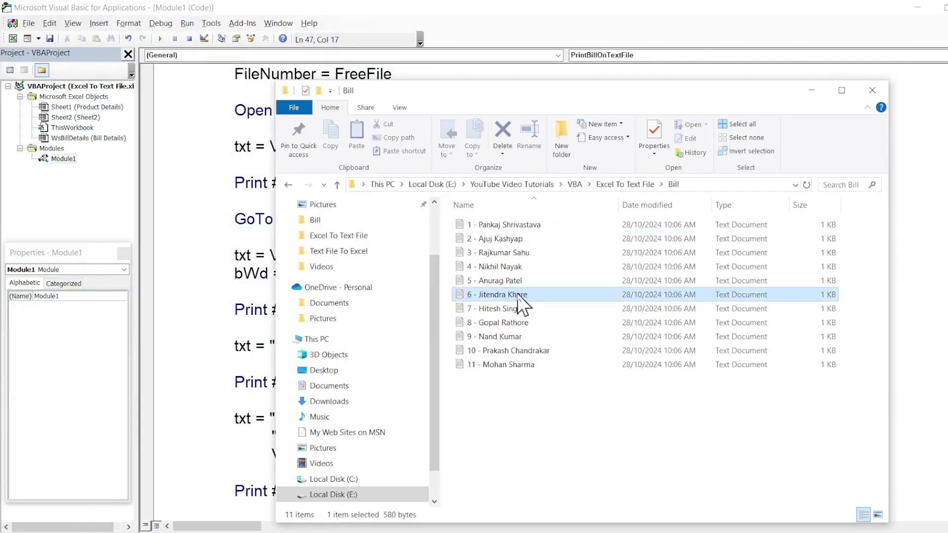
# Select and delete all 11 old bill text files, then minimize the Bill folder window.
pyautogui.hotkey('ctrl', 'a')
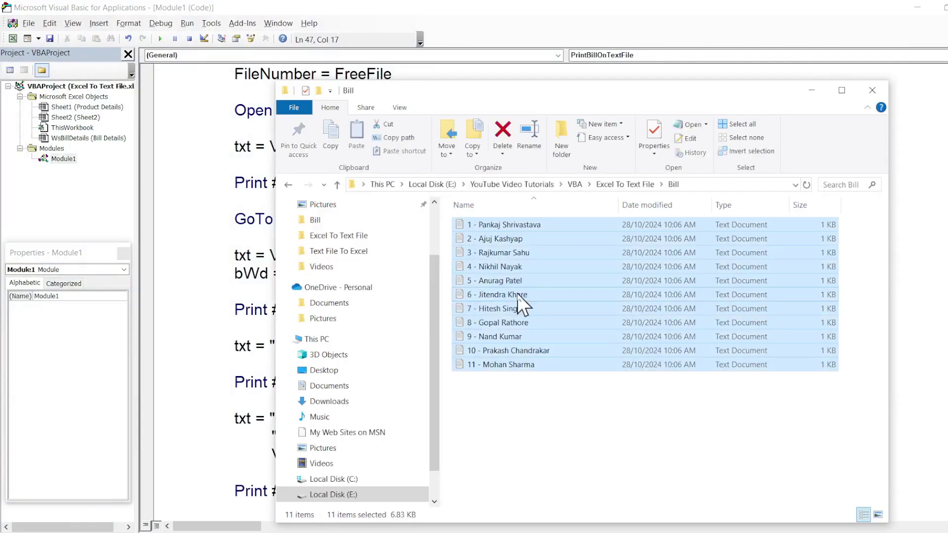
pyautogui.press('Delete')
pyautogui.click(812, 91)
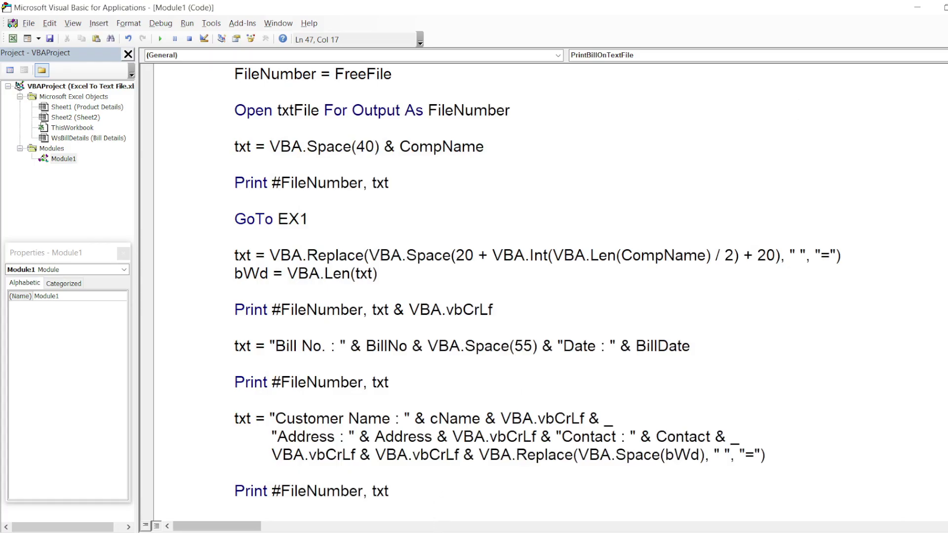
# Minimize the VBA editor, rerun Print Bill On Text File, confirm 'Files are created', and restore the Bill folder.
pyautogui.click(913, 15)
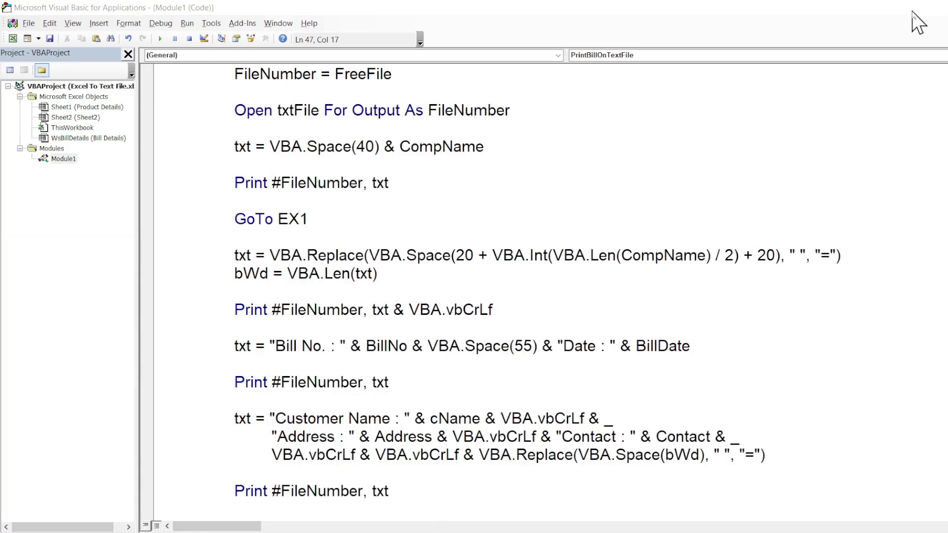
pyautogui.click(851, 163)
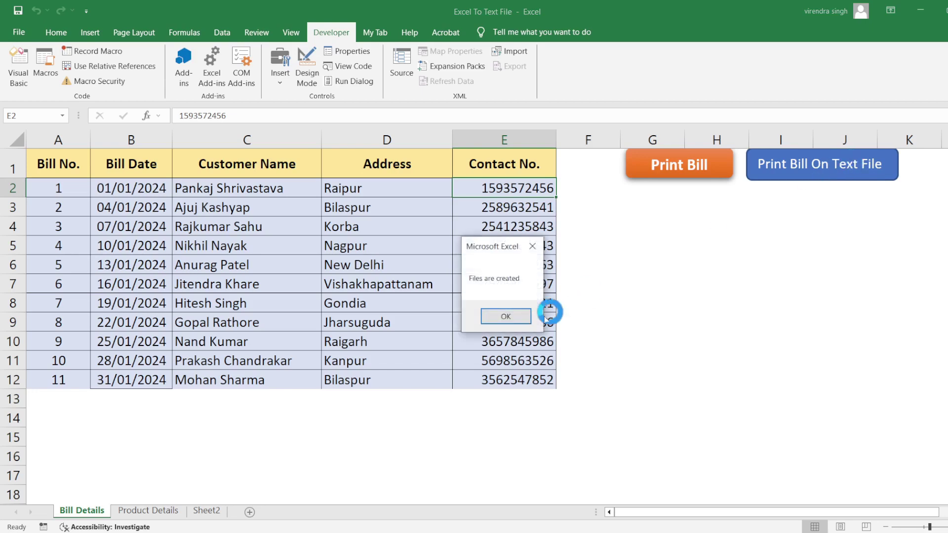
pyautogui.click(507, 317)
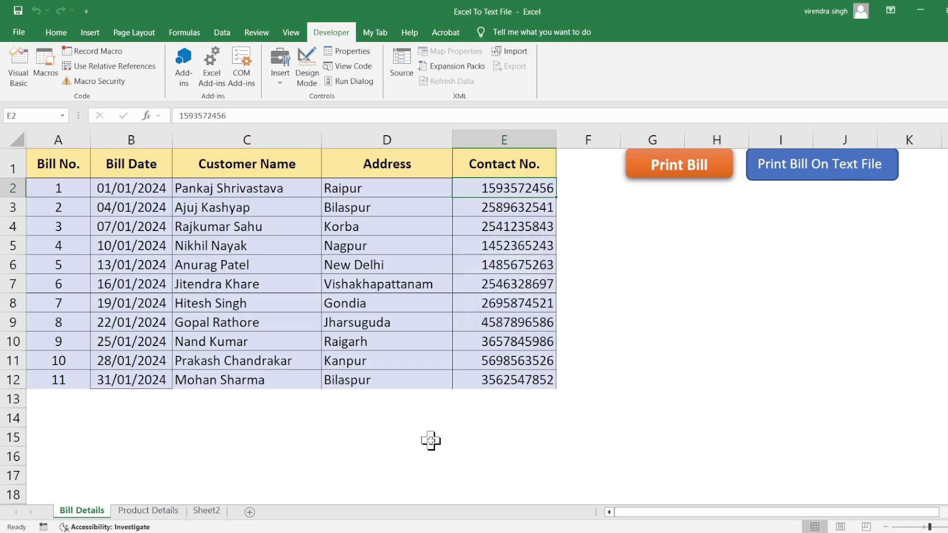
pyautogui.moveTo(451, 526)
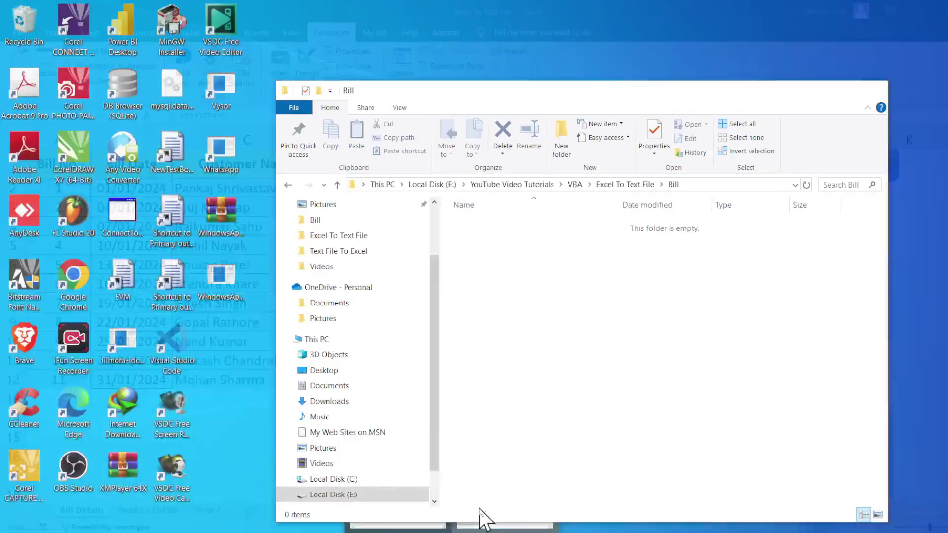
pyautogui.click(483, 513)
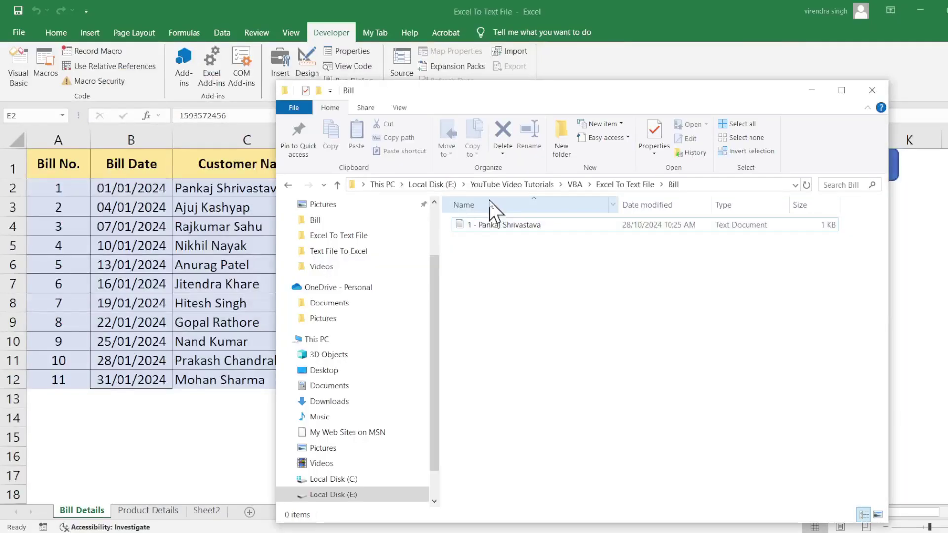
# Open bill 1's text file, check its 'ABC Pvt. Lmt.' heading, then close Notepad and hide the Bill folder.
pyautogui.doubleClick(496, 226)
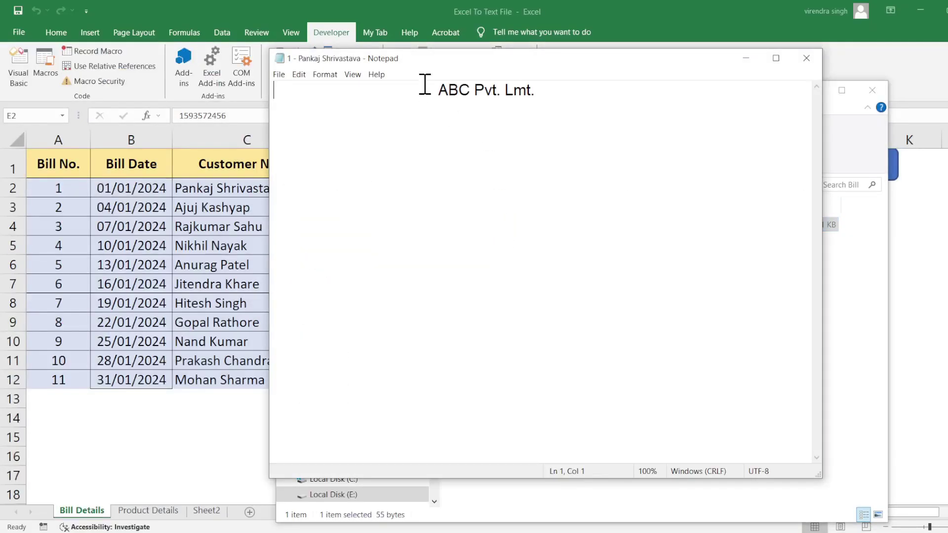
pyautogui.moveTo(438, 89); pyautogui.dragTo(575, 87)
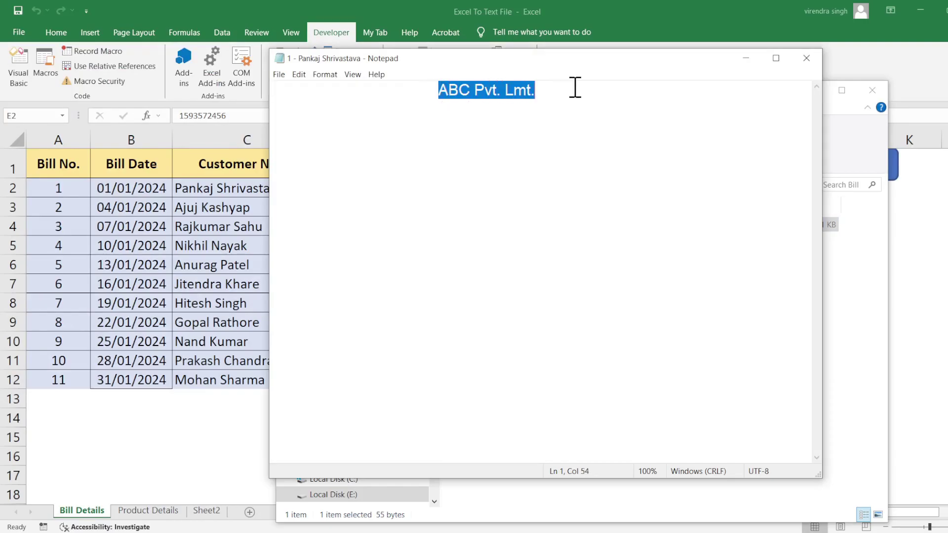
pyautogui.click(807, 58)
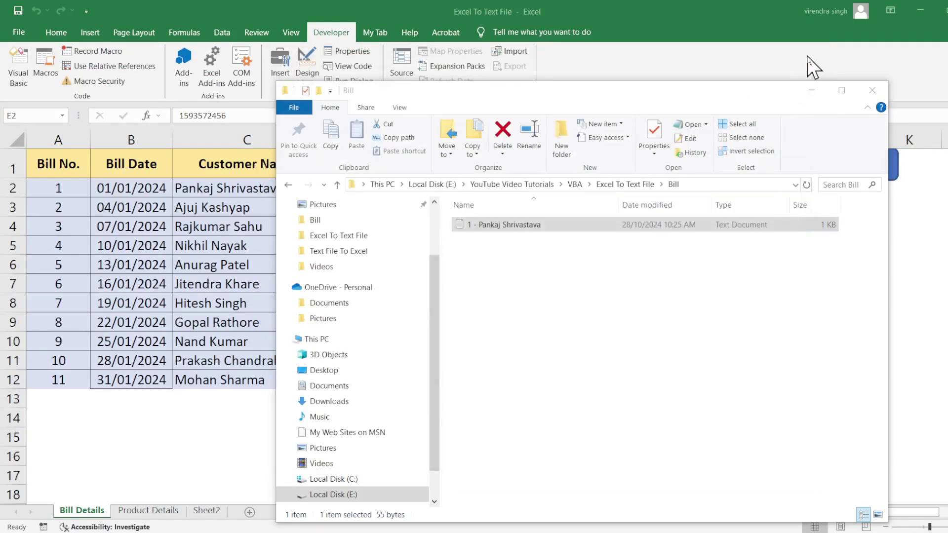
pyautogui.click(811, 90)
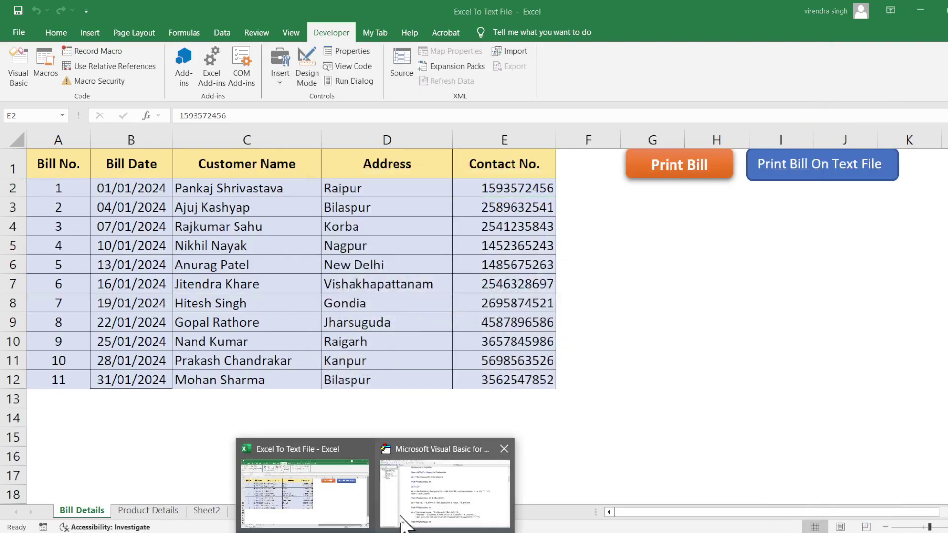
# Delete the GoTo EX1 jump that follows the company-name print.
pyautogui.click(402, 516)
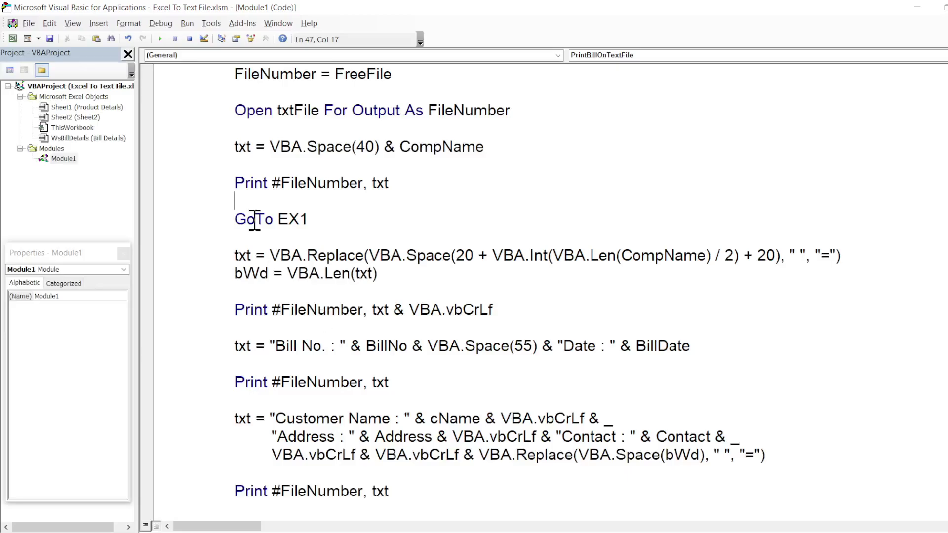
pyautogui.moveTo(230, 219); pyautogui.dragTo(393, 213)
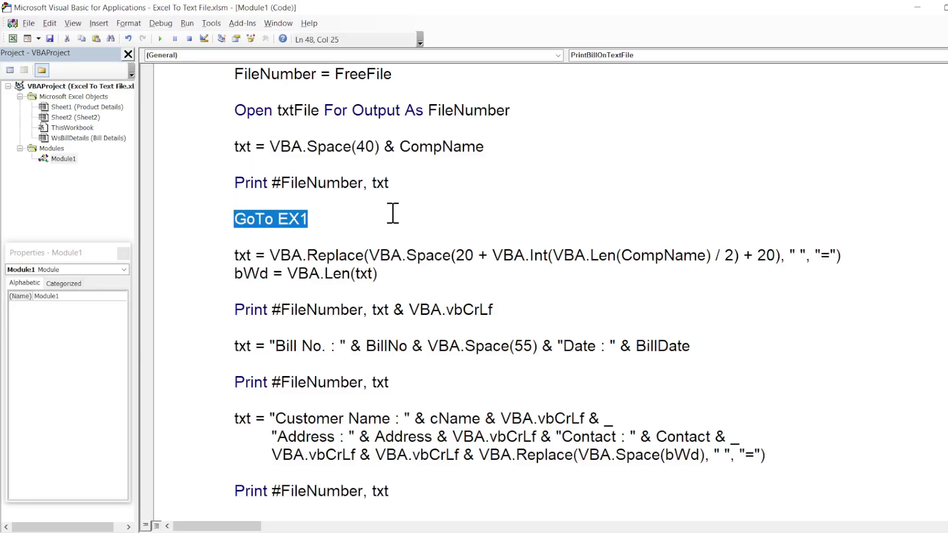
pyautogui.press('Delete')
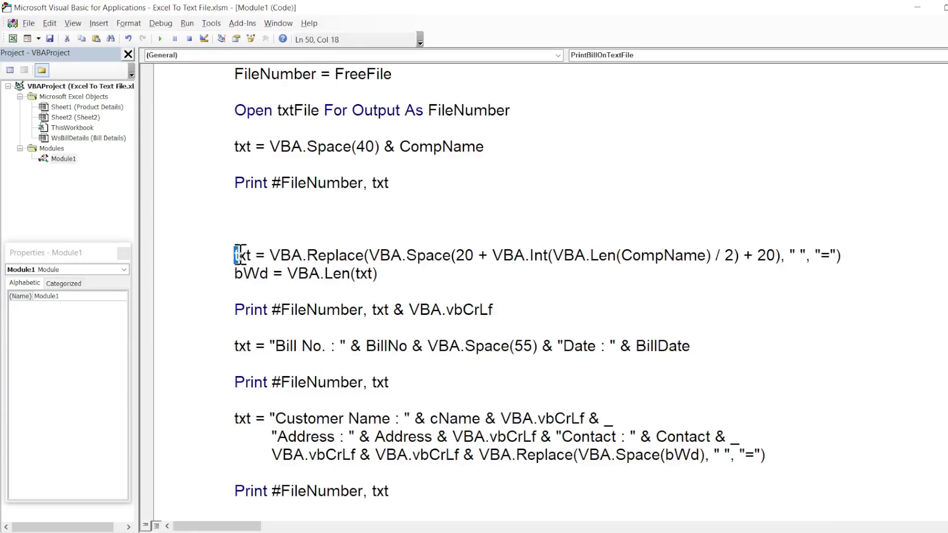
# Walk through the separator line's VBA.Replace and VBA.Space calls.
pyautogui.moveTo(234, 256); pyautogui.dragTo(494, 262)
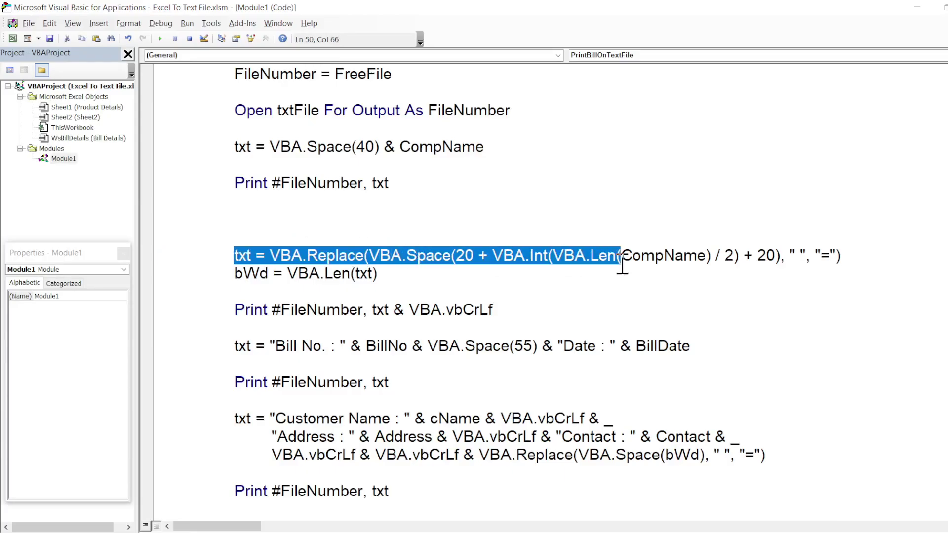
pyautogui.moveTo(494, 261); pyautogui.dragTo(855, 257)
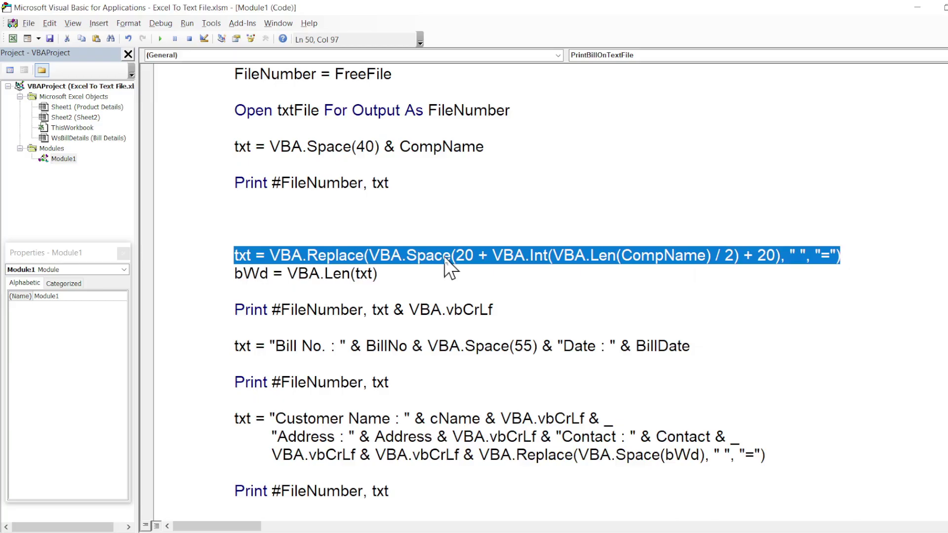
pyautogui.click(240, 257)
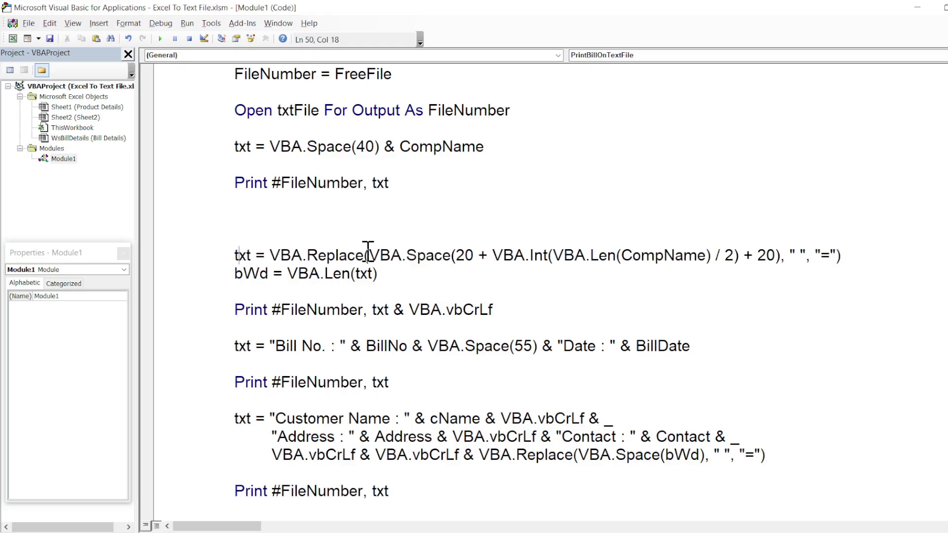
pyautogui.doubleClick(322, 257)
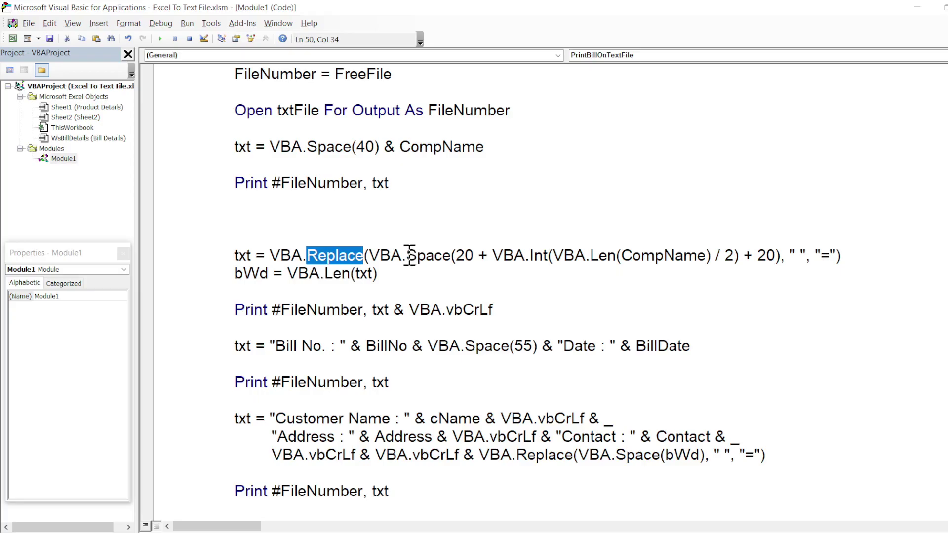
pyautogui.moveTo(410, 255); pyautogui.dragTo(550, 261)
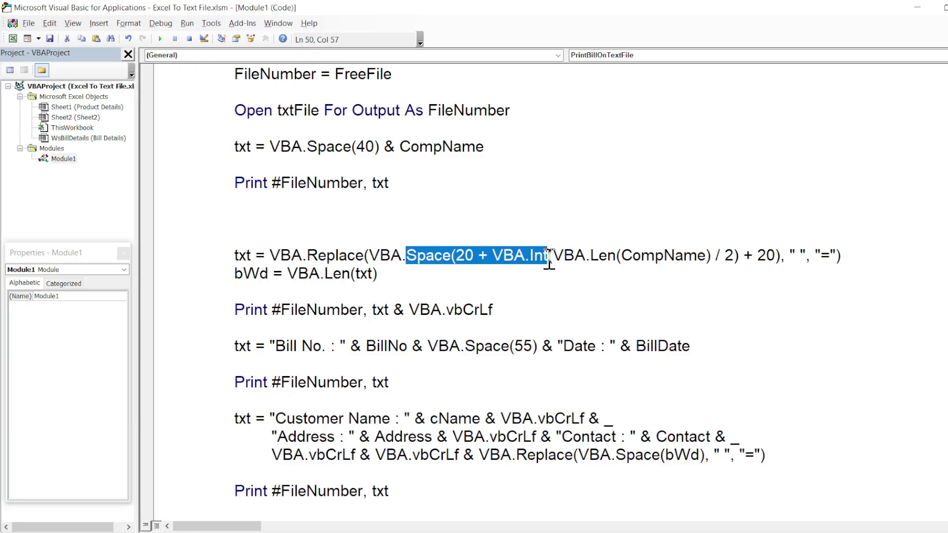
pyautogui.click(465, 257)
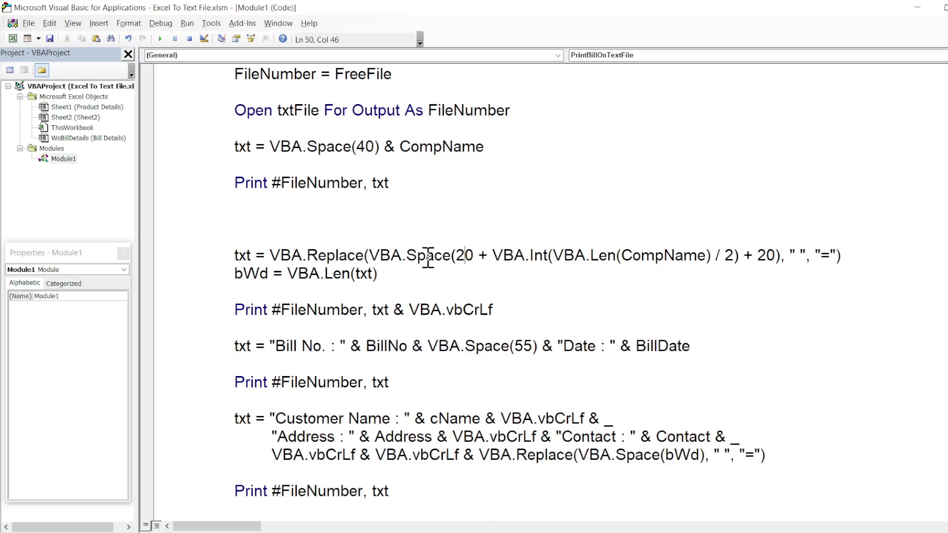
# Explain the width 20 + Int(Len(CompName)/2) + 20 and the '=' replacement character.
pyautogui.moveTo(406, 256); pyautogui.dragTo(716, 257)
pyautogui.click(496, 258)
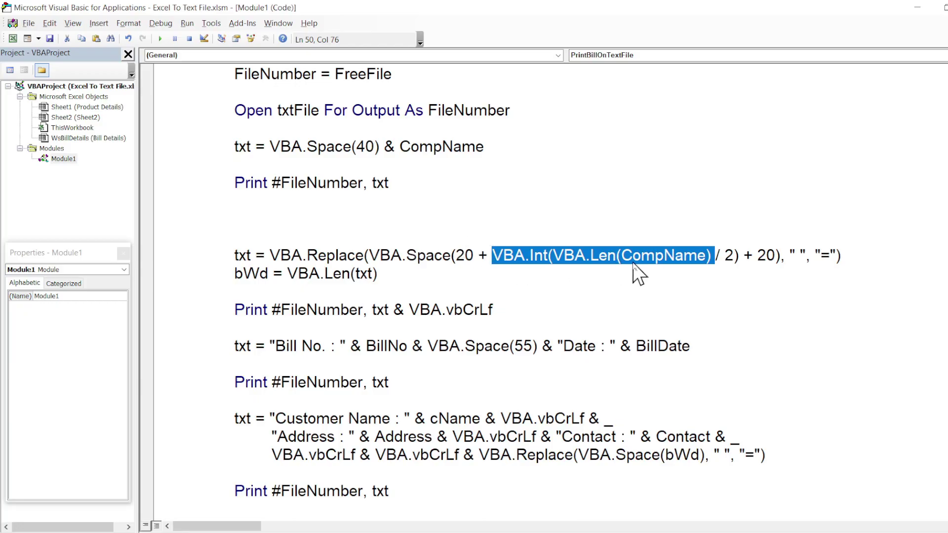
pyautogui.click(728, 253)
pyautogui.moveTo(728, 253); pyautogui.dragTo(735, 256)
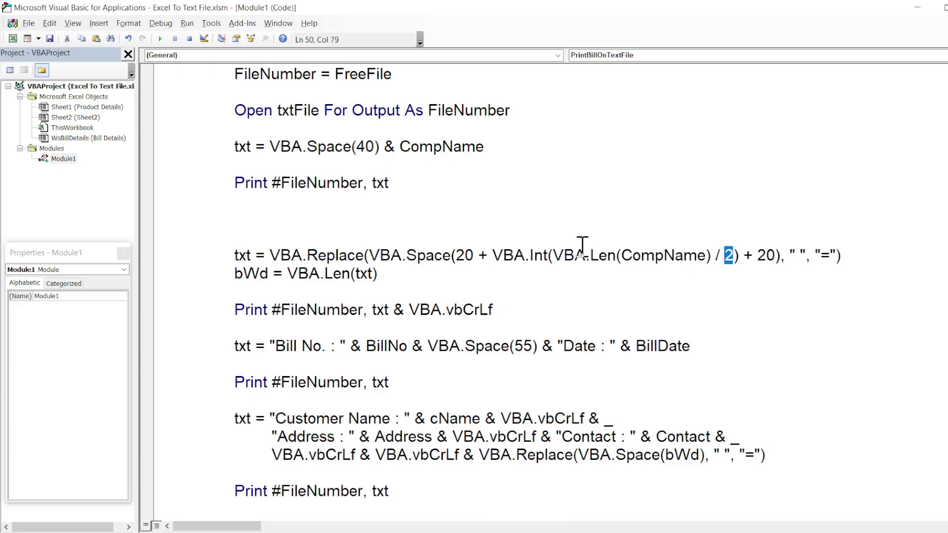
pyautogui.moveTo(514, 252); pyautogui.dragTo(710, 257)
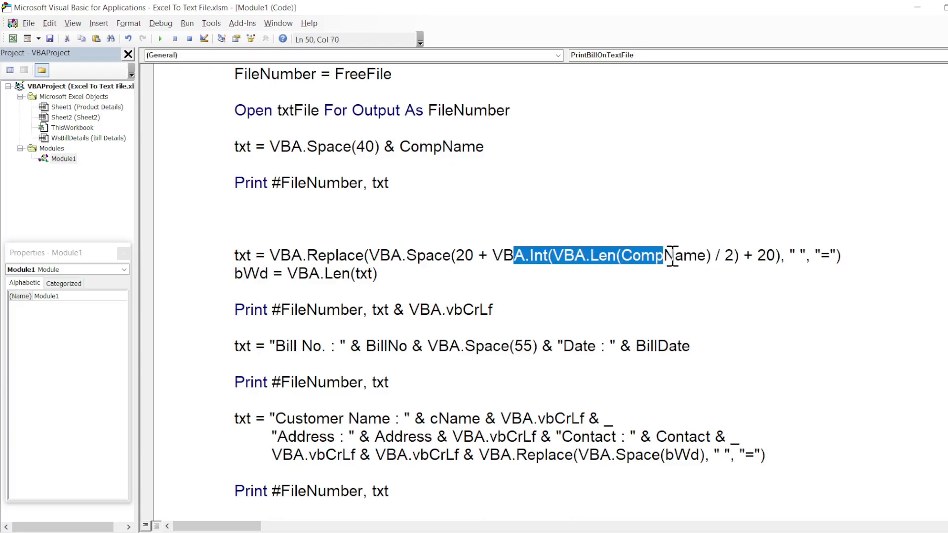
pyautogui.doubleClick(483, 255)
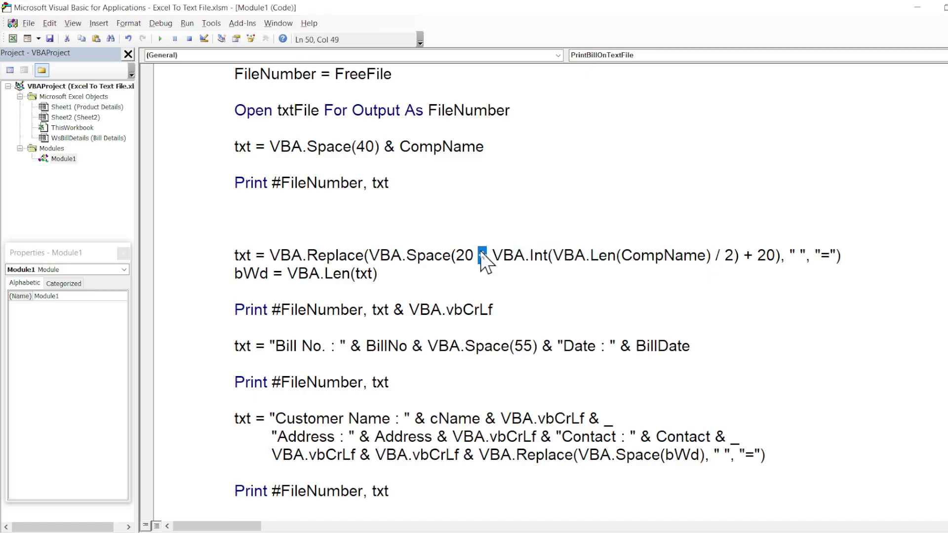
pyautogui.click(746, 254)
pyautogui.moveTo(747, 255); pyautogui.dragTo(781, 256)
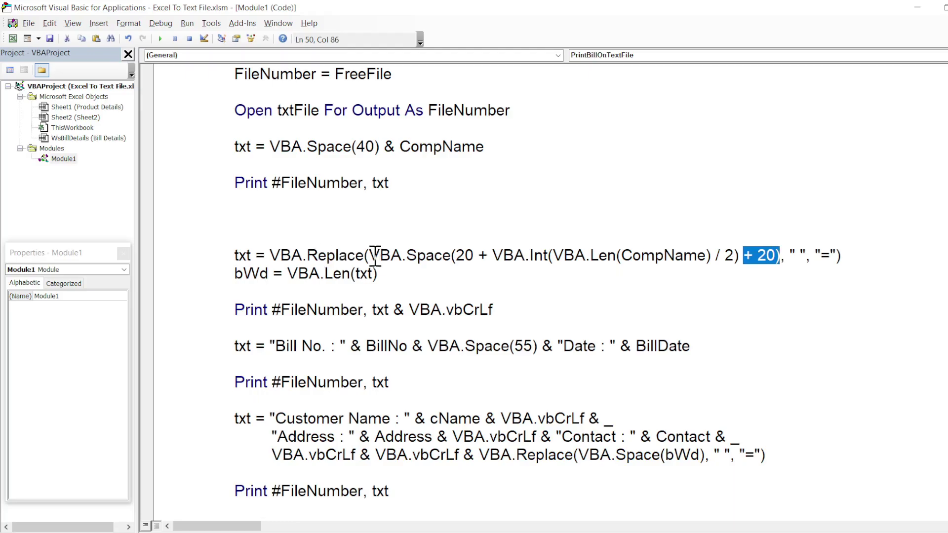
pyautogui.moveTo(373, 256); pyautogui.dragTo(781, 257)
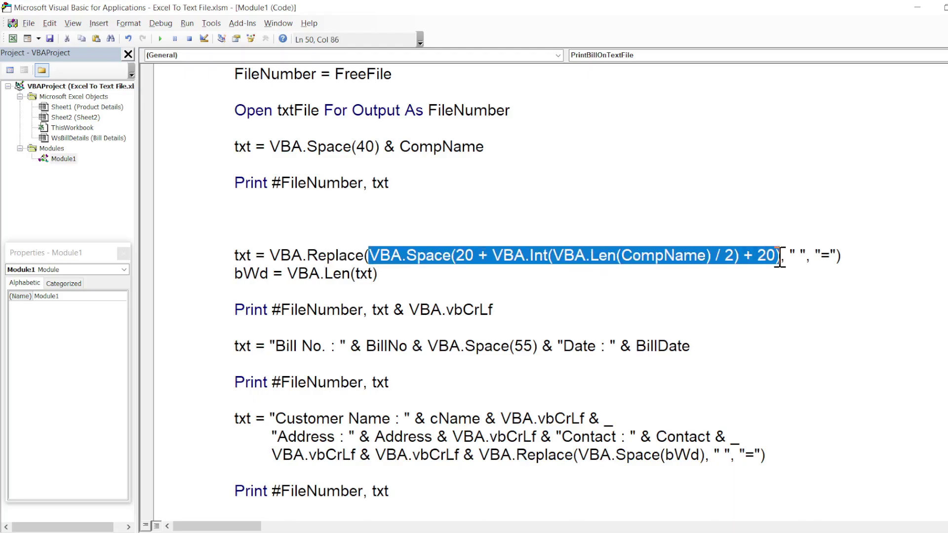
pyautogui.moveTo(815, 256); pyautogui.dragTo(833, 260)
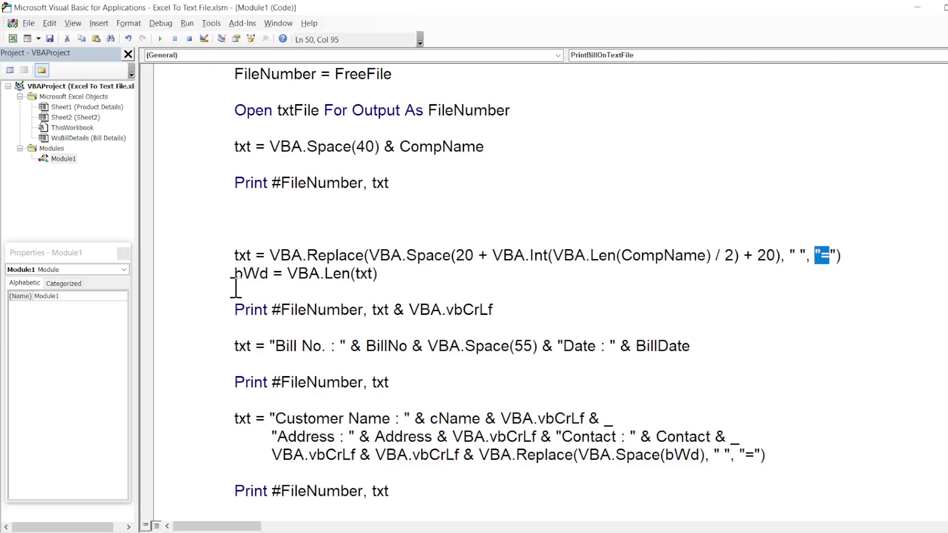
# Review the bWd width line and the txt variable used by the separator print.
pyautogui.moveTo(234, 273); pyautogui.dragTo(409, 273)
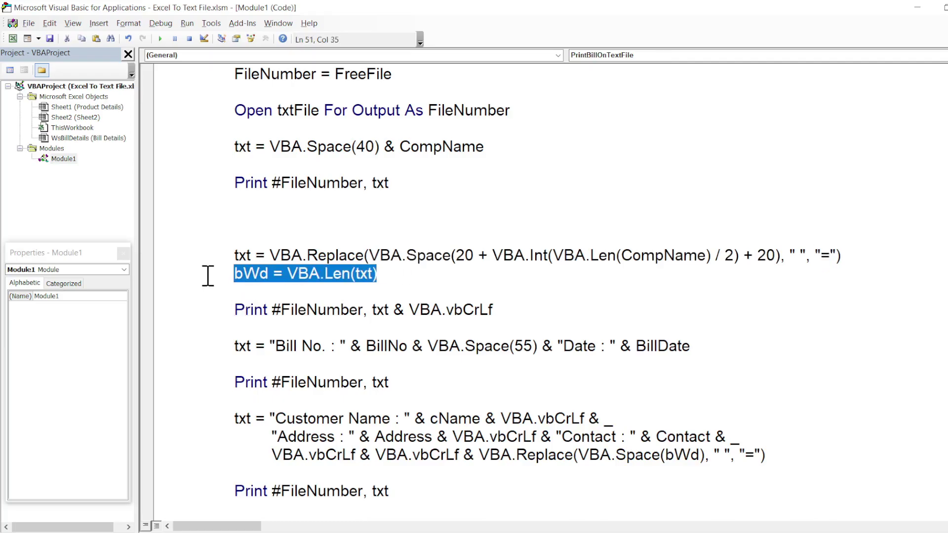
pyautogui.doubleClick(242, 261)
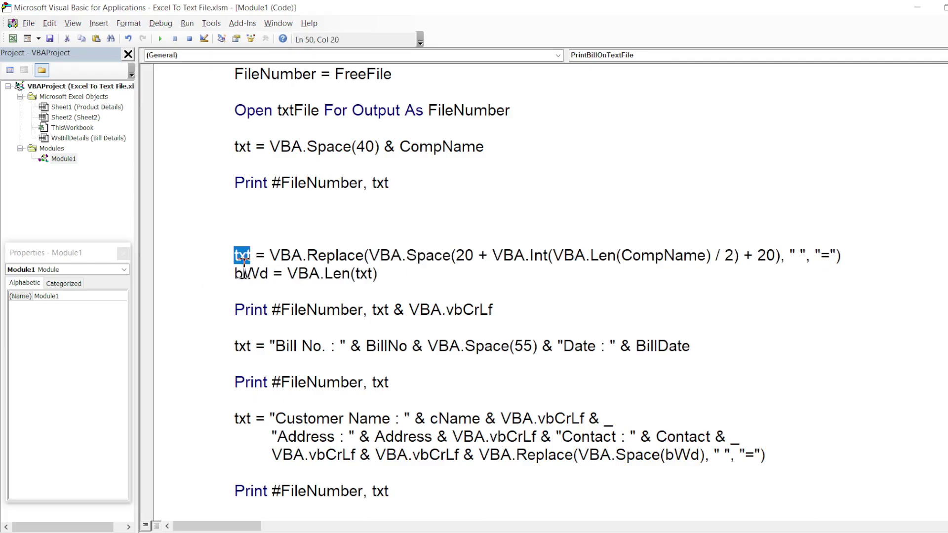
pyautogui.doubleClick(243, 274)
pyautogui.moveTo(235, 310); pyautogui.dragTo(556, 305)
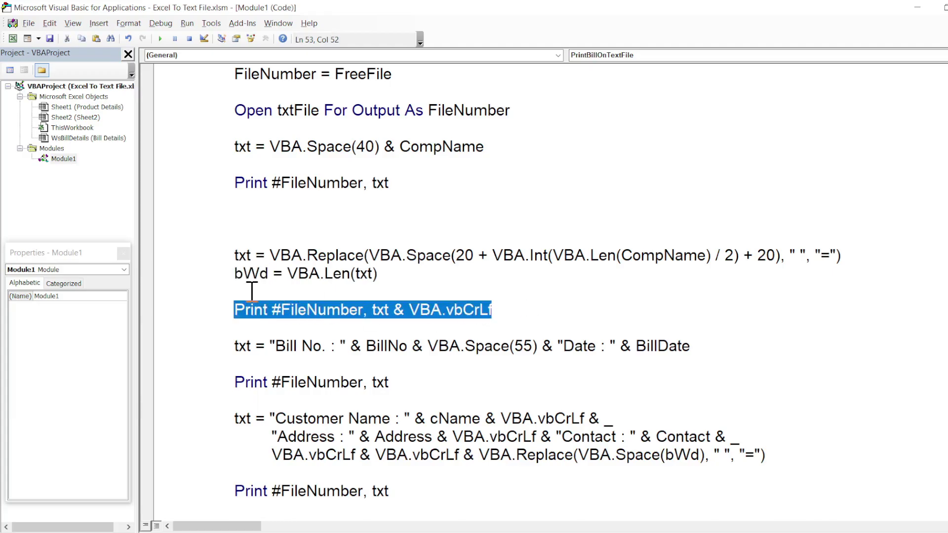
pyautogui.doubleClick(243, 257)
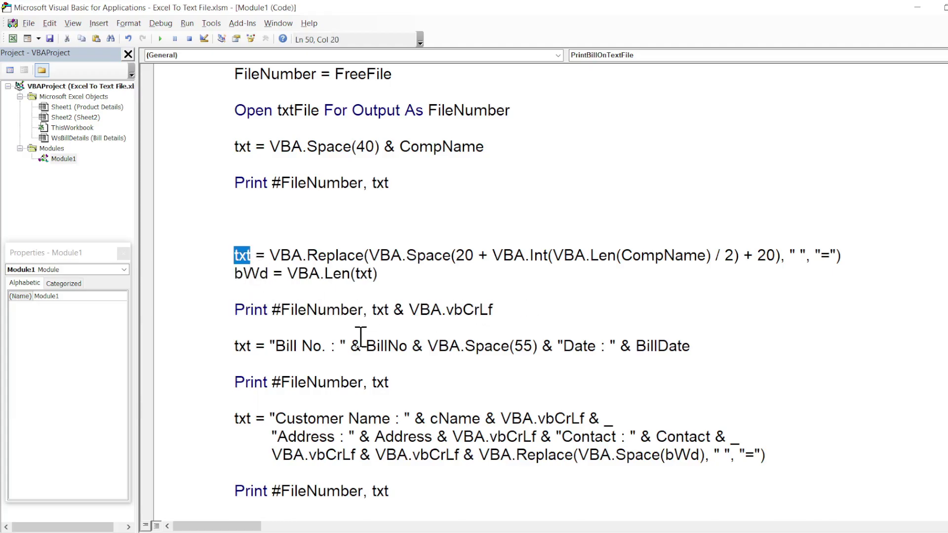
pyautogui.doubleClick(378, 311)
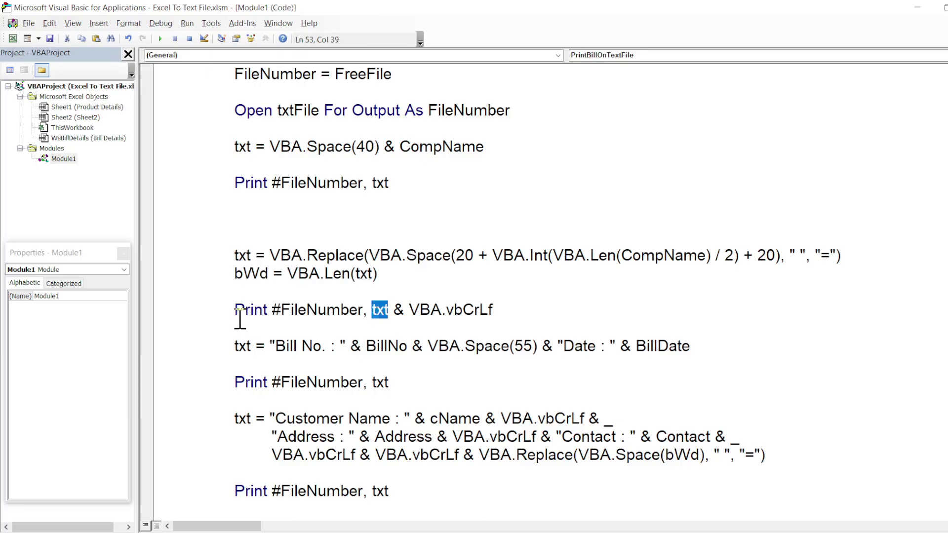
# Explain the parts of the Print #FileNumber, txt & VBA.vbCrLf statement.
pyautogui.click(241, 316)
pyautogui.doubleClick(241, 316)
pyautogui.doubleClick(307, 318)
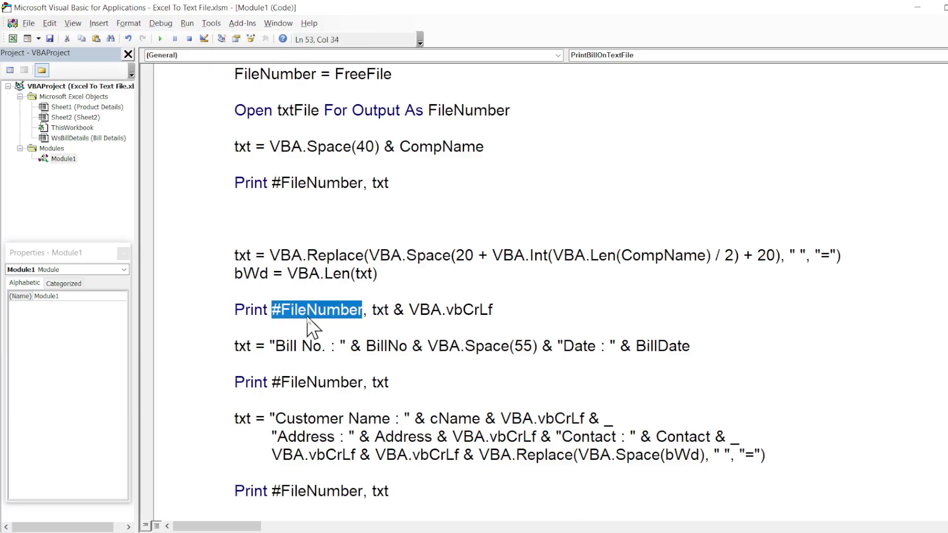
pyautogui.doubleClick(379, 310)
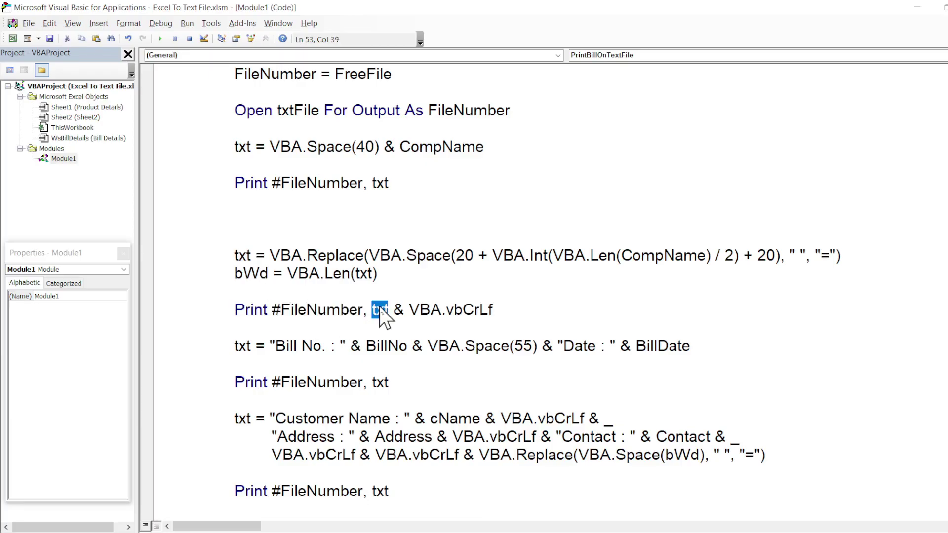
pyautogui.moveTo(394, 310); pyautogui.dragTo(502, 312)
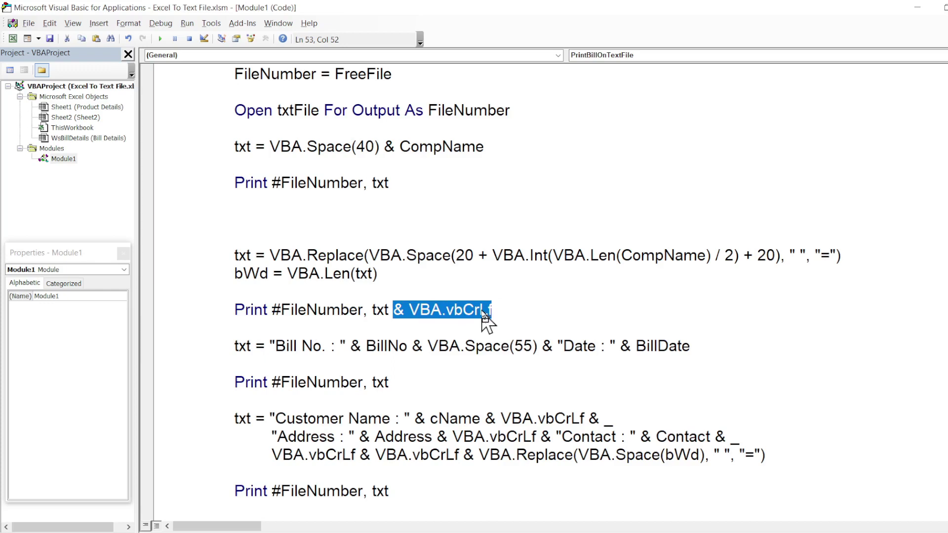
pyautogui.doubleClick(430, 321)
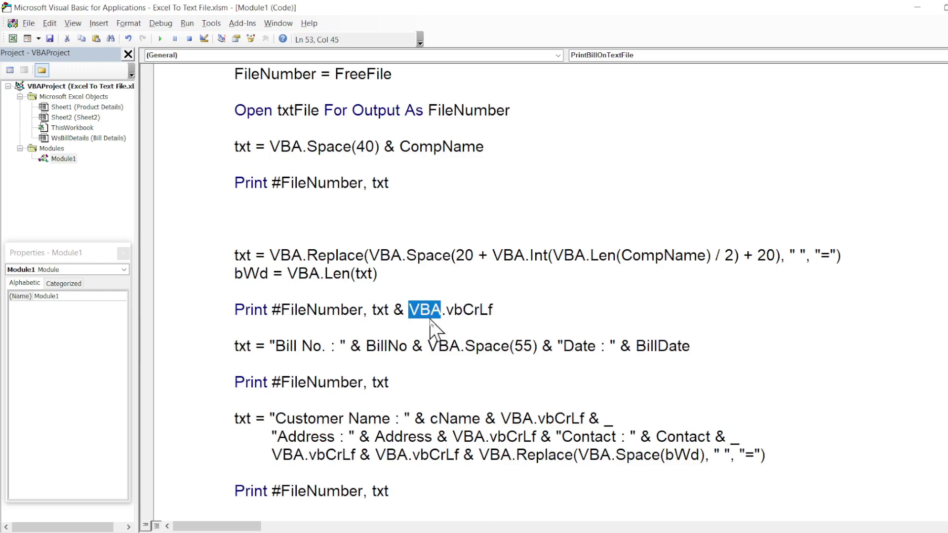
pyautogui.doubleClick(455, 319)
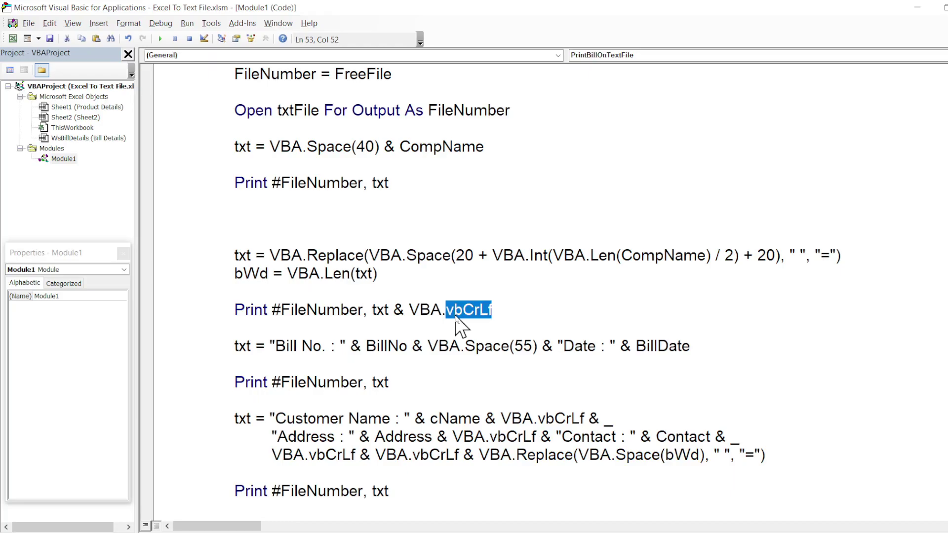
# Add a 'GoTo EX1' line right after the Print #FileNumber, txt & VBA.vbCrLf statement.
pyautogui.click(236, 310)
pyautogui.moveTo(240, 310); pyautogui.dragTo(498, 312)
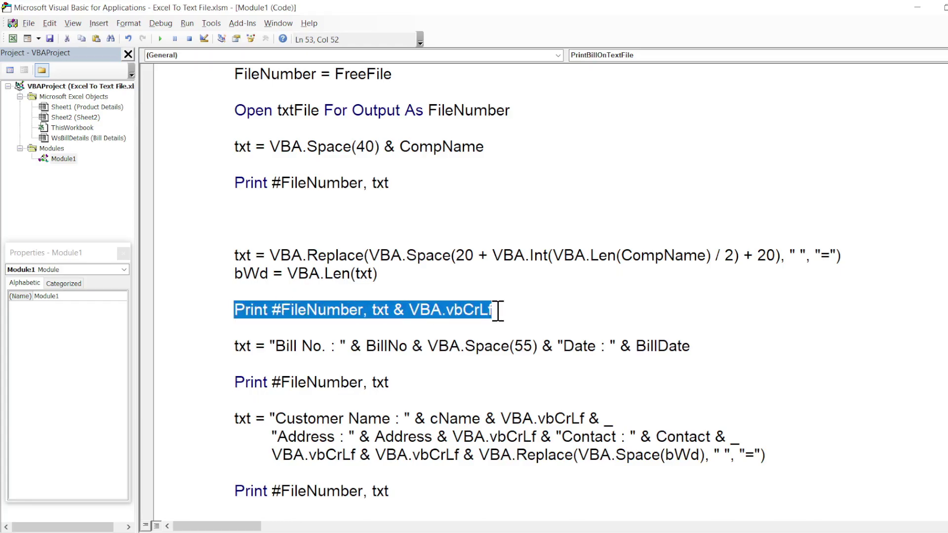
pyautogui.click(503, 311)
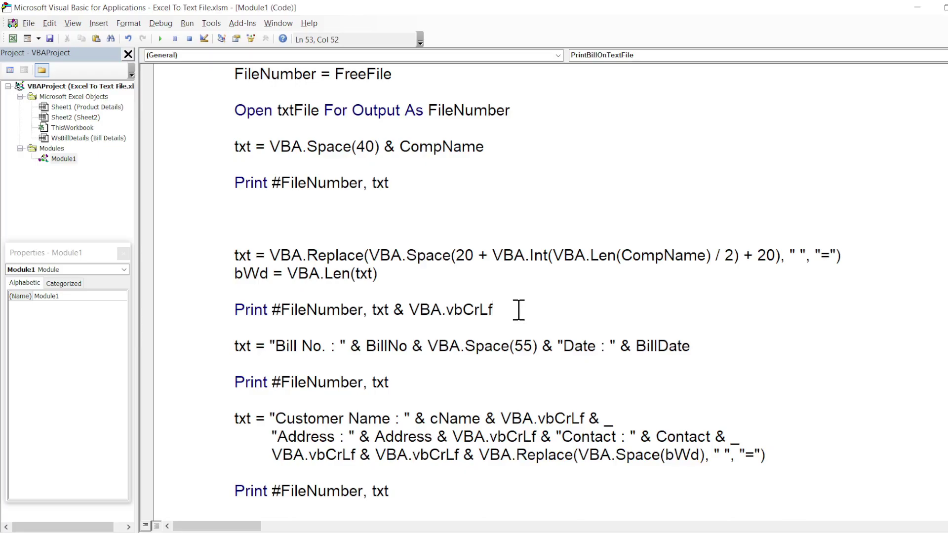
pyautogui.press('Return')
pyautogui.press('Return')
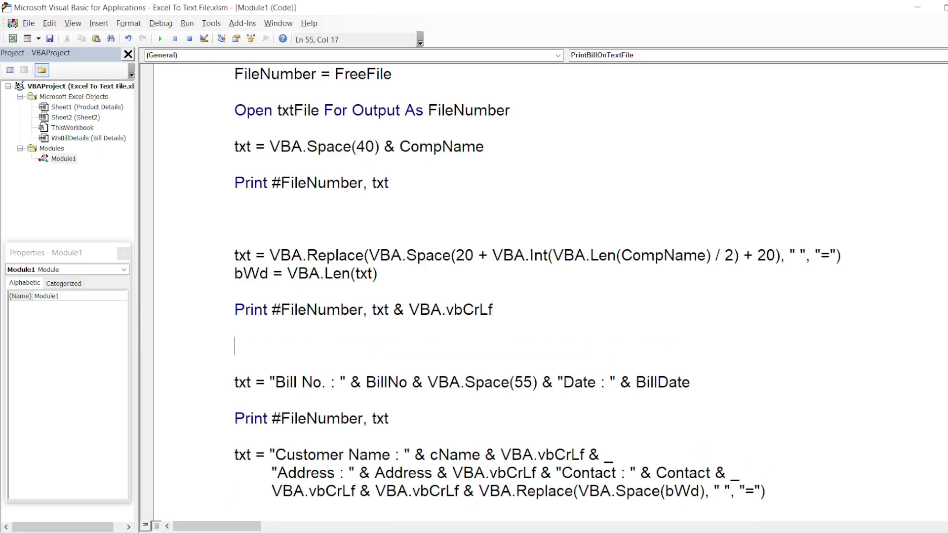
pyautogui.write('GoTo EX1')
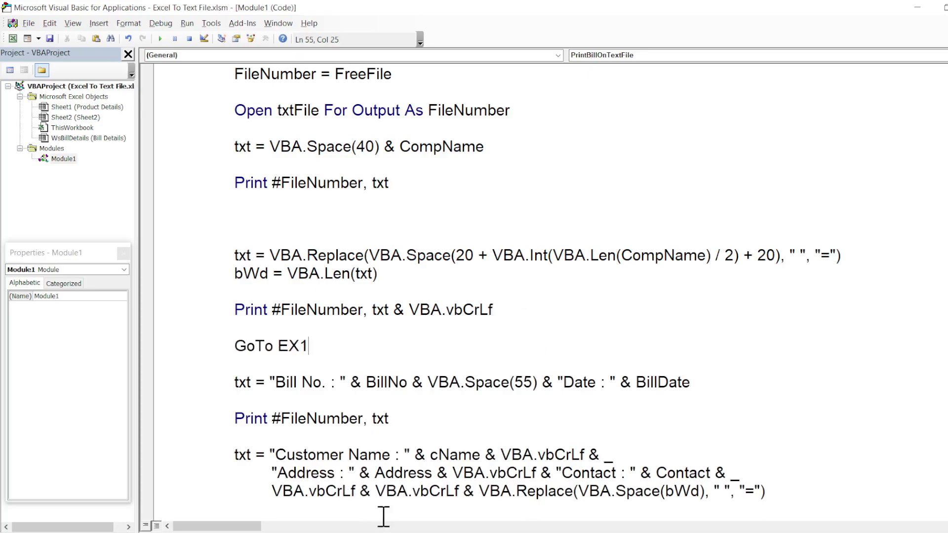
# Rerun Print Bill On Text File, acknowledge 'Files are created', and open the Bill folder.
pyautogui.click(272, 461)
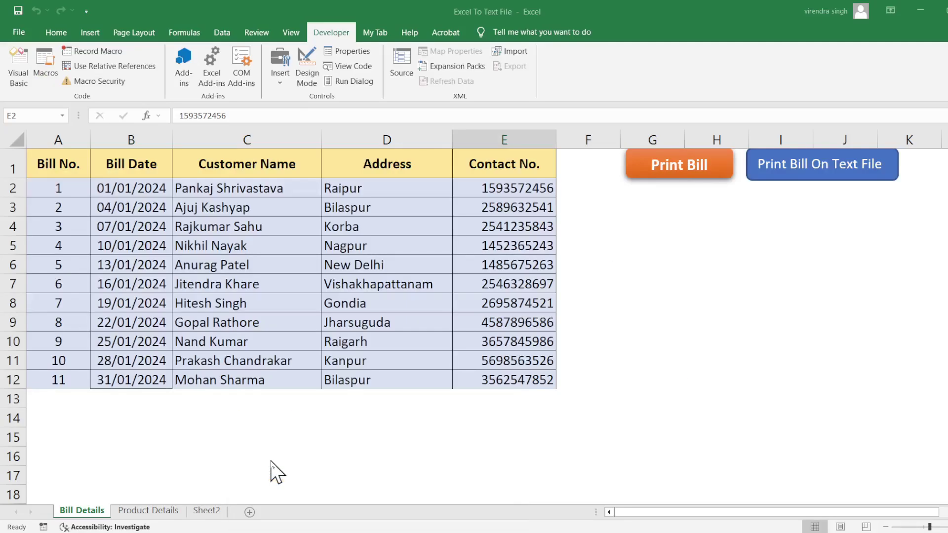
pyautogui.click(840, 177)
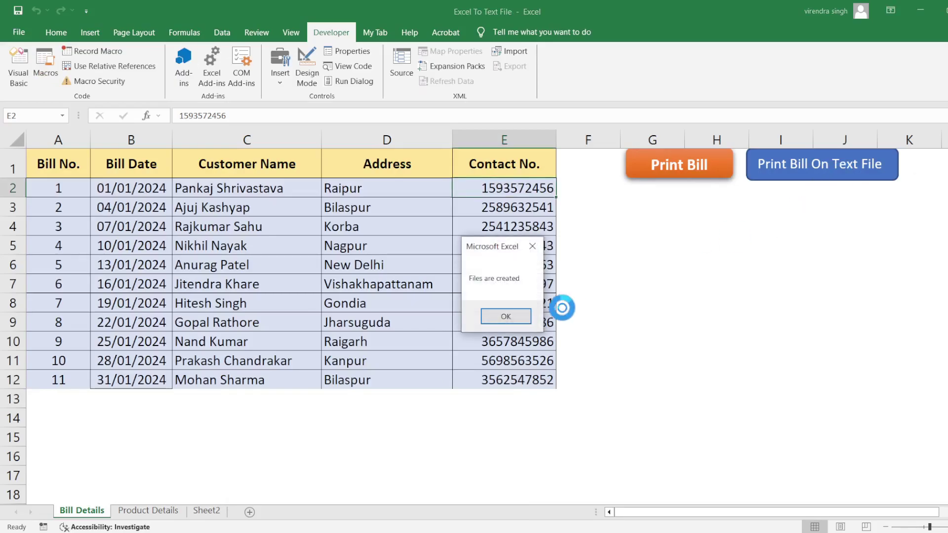
pyautogui.click(505, 316)
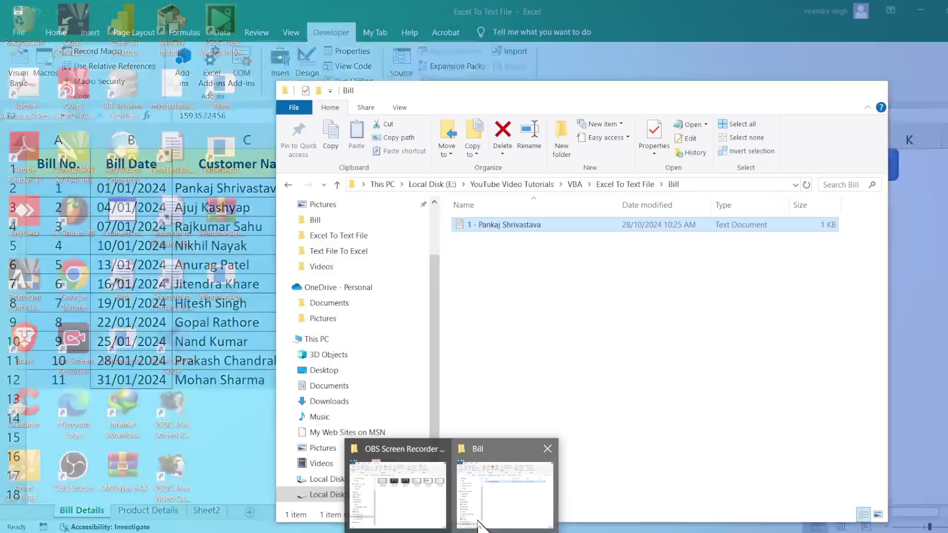
pyautogui.click(506, 474)
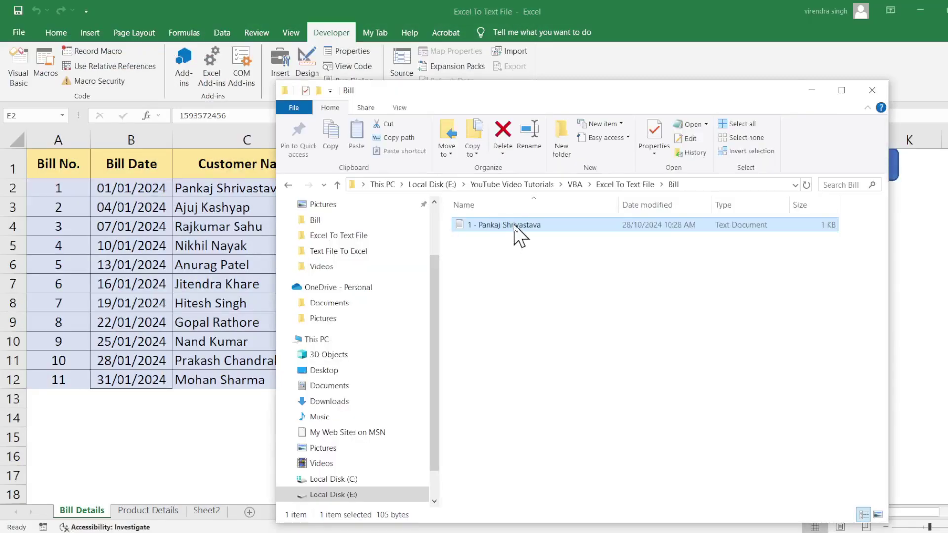
pyautogui.doubleClick(516, 231)
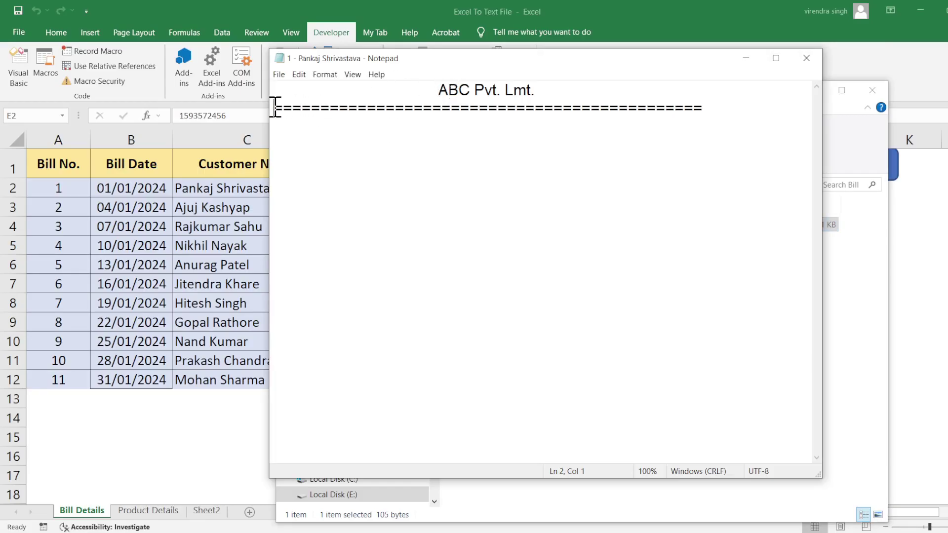
pyautogui.keyDown('shift'); pyautogui.click(725, 110); pyautogui.keyUp('shift')
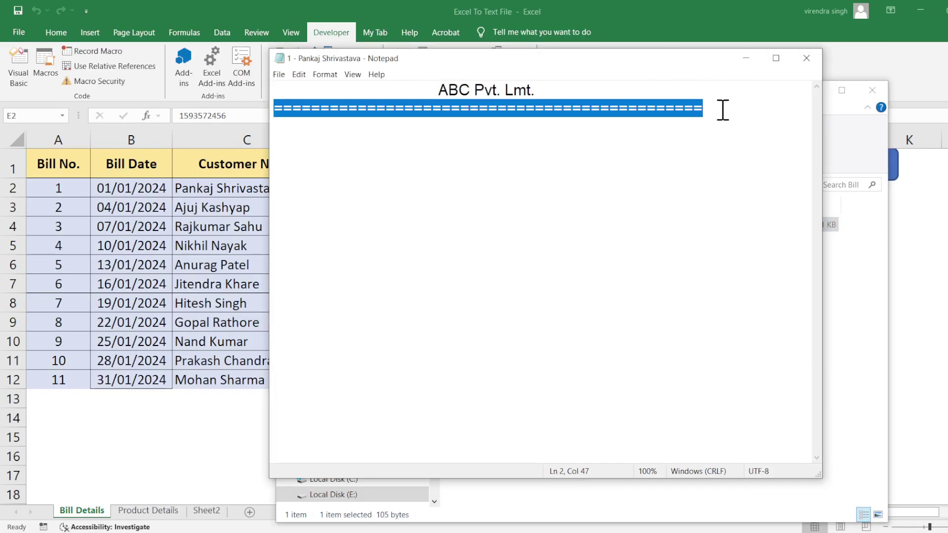
pyautogui.click(806, 60)
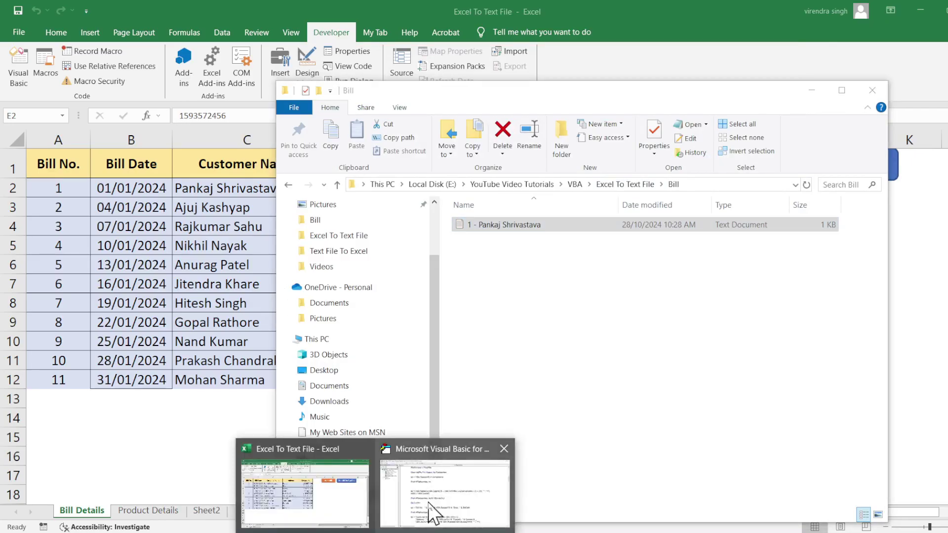
# Walk through the Bill No. line: BillNo, VBA.Space(55) padding, Date label and BillDate.
pyautogui.click(430, 509)
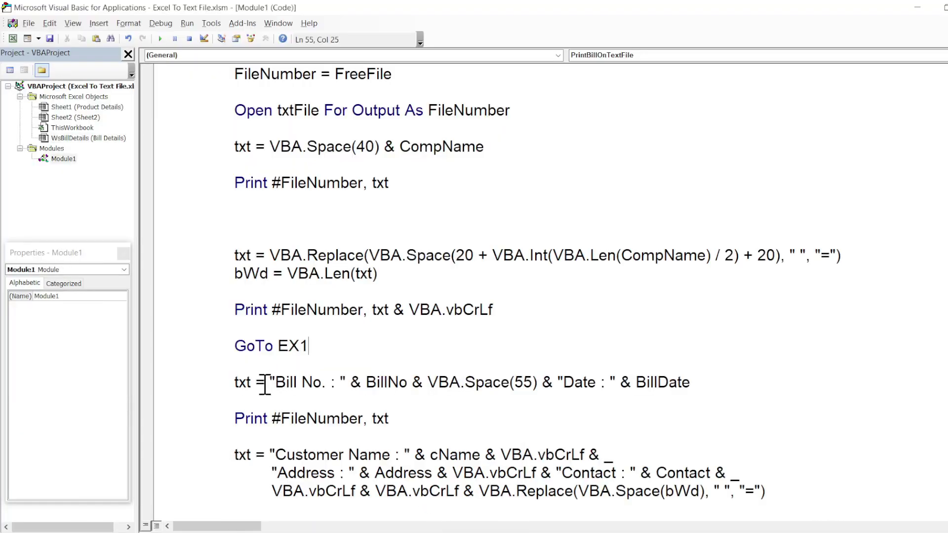
pyautogui.moveTo(235, 382); pyautogui.dragTo(768, 387)
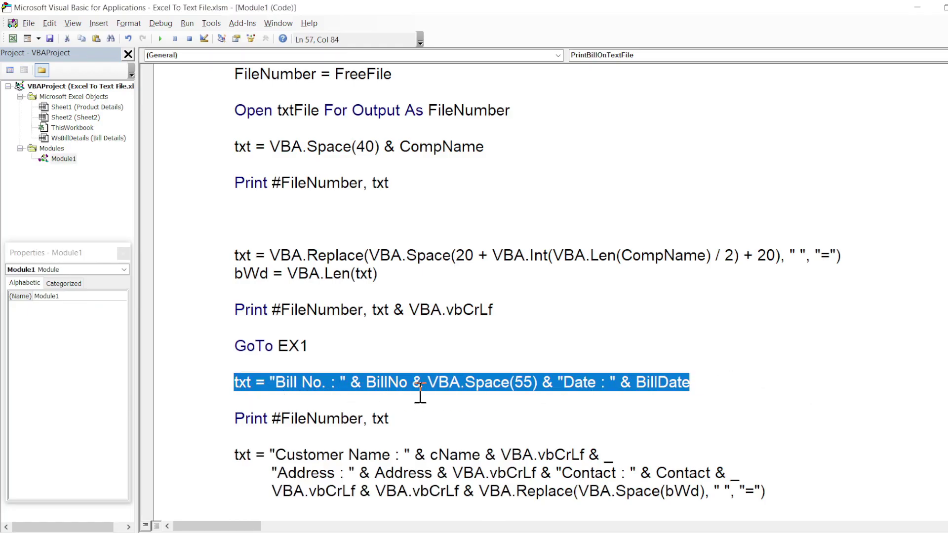
pyautogui.click(339, 383)
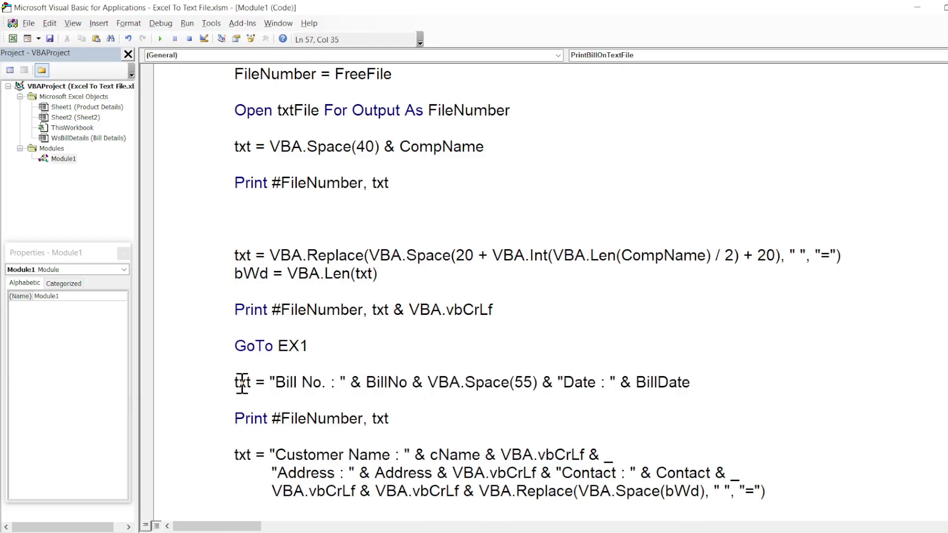
pyautogui.moveTo(238, 381); pyautogui.dragTo(348, 383)
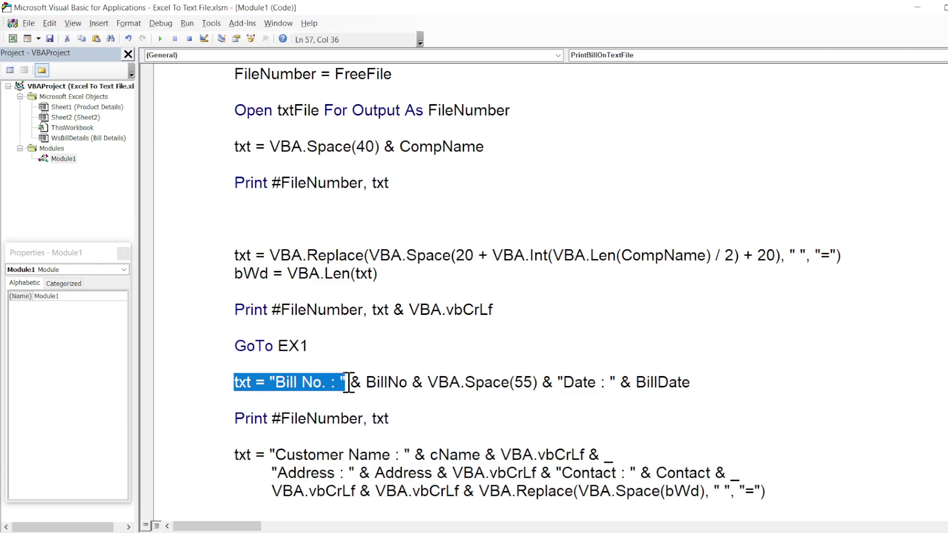
pyautogui.moveTo(370, 382); pyautogui.dragTo(408, 382)
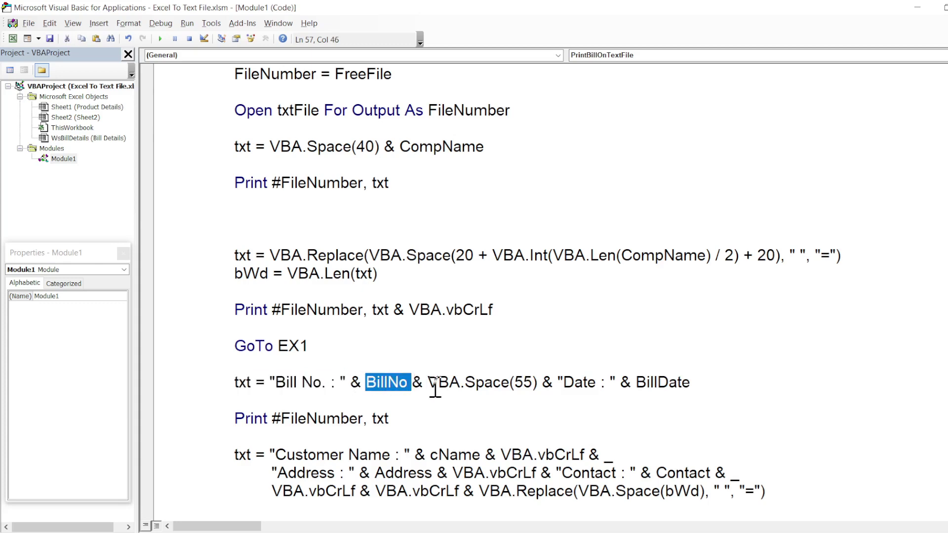
pyautogui.moveTo(432, 383); pyautogui.dragTo(544, 390)
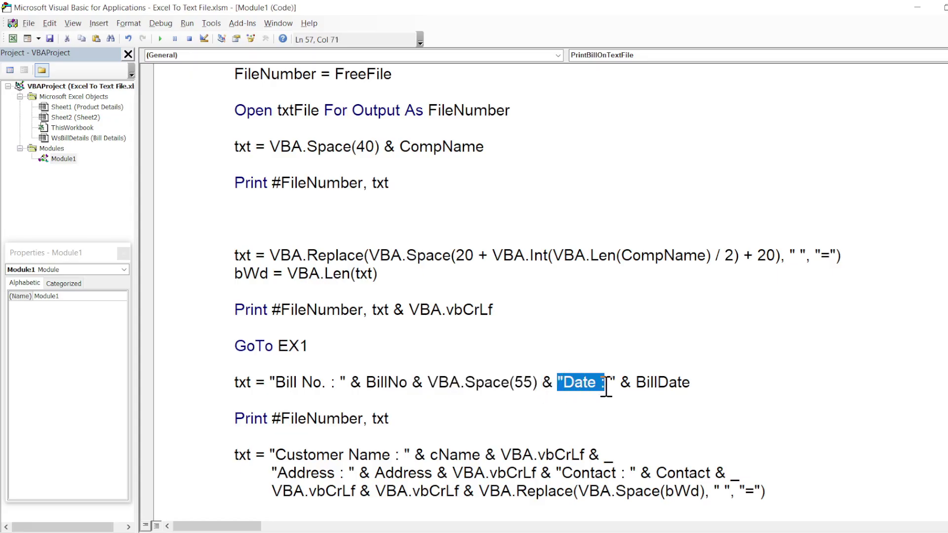
pyautogui.moveTo(559, 382); pyautogui.dragTo(621, 383)
pyautogui.doubleClick(660, 384)
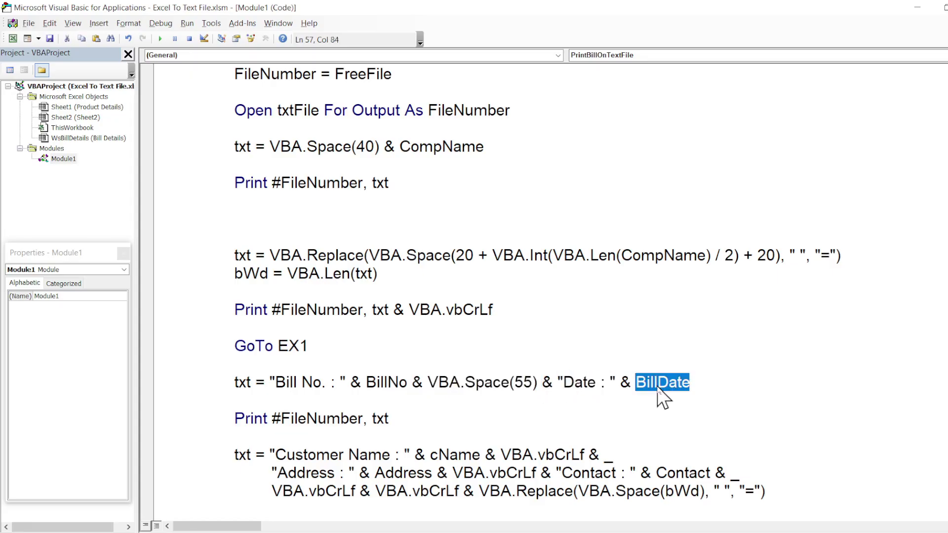
pyautogui.moveTo(231, 420); pyautogui.dragTo(405, 419)
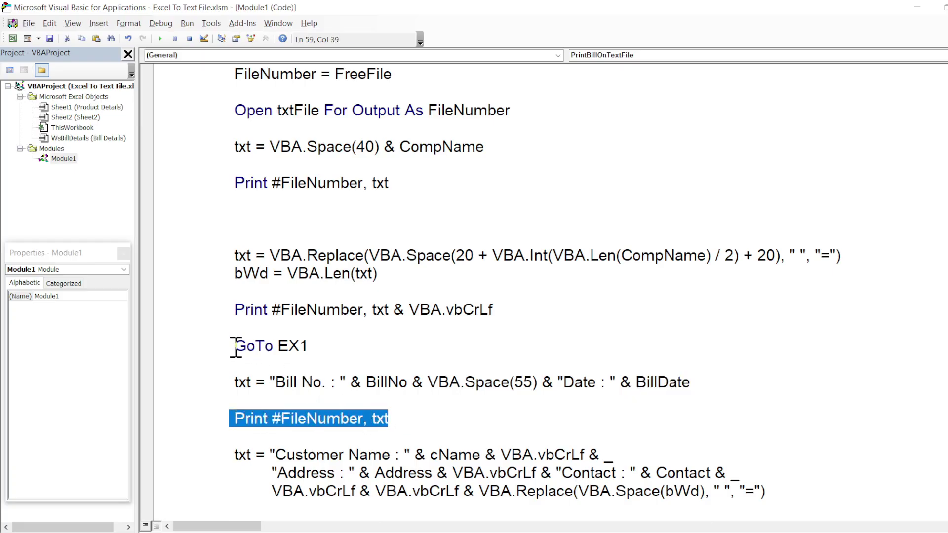
# Move the GoTo EX1 statement to just after the Bill No./Date Print line.
pyautogui.moveTo(235, 347); pyautogui.dragTo(402, 347)
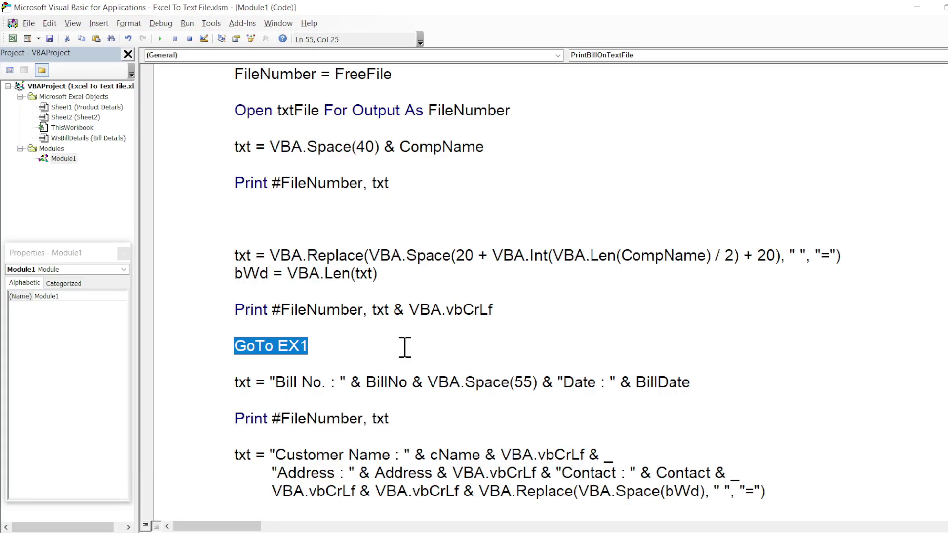
pyautogui.press('Delete')
pyautogui.click(409, 419)
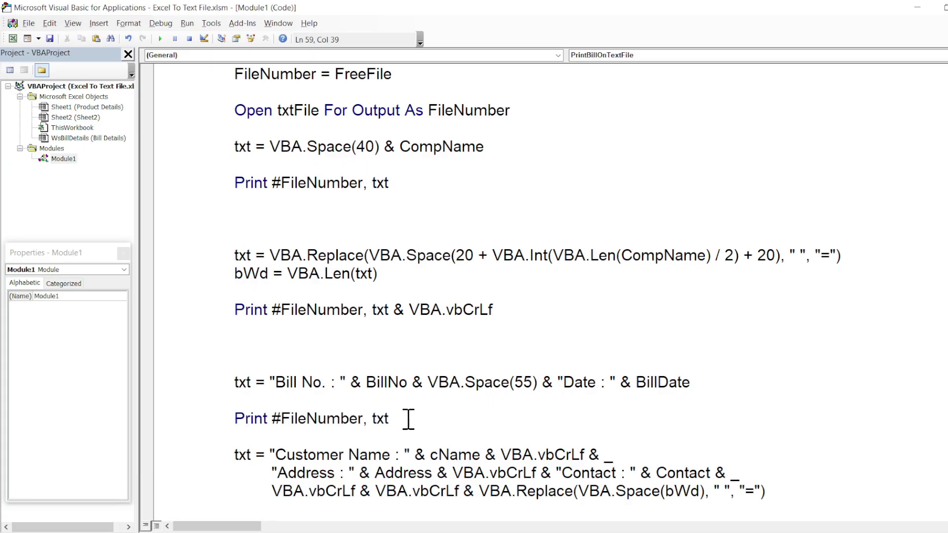
pyautogui.press('Return')
pyautogui.press('Return')
pyautogui.write('GoTo EX1')
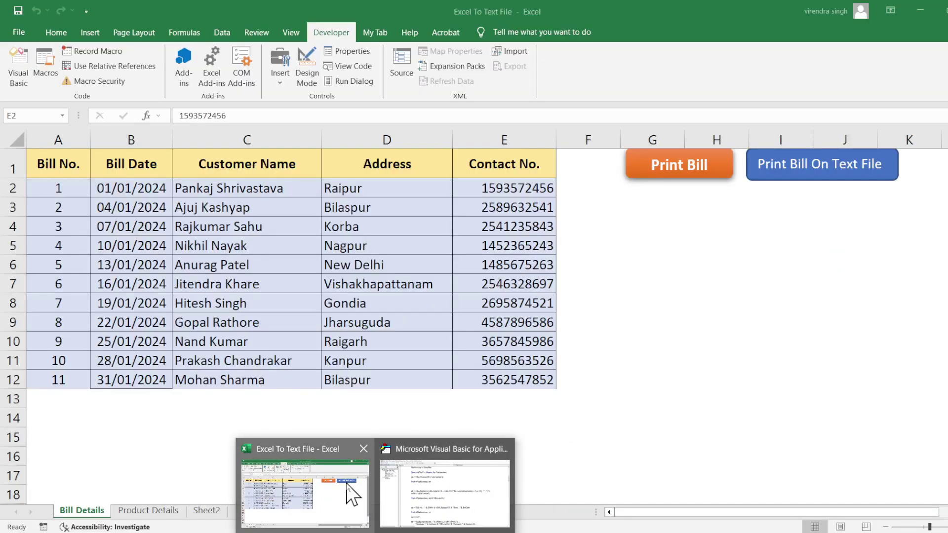
# Rerun Print Bill On Text File in Excel, confirm the message, and open the Bill folder.
pyautogui.click(352, 494)
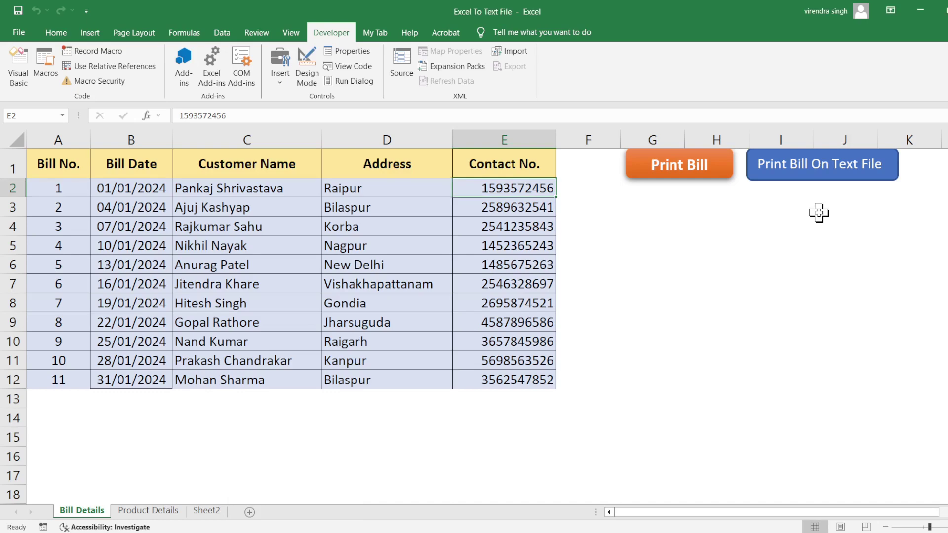
pyautogui.click(805, 172)
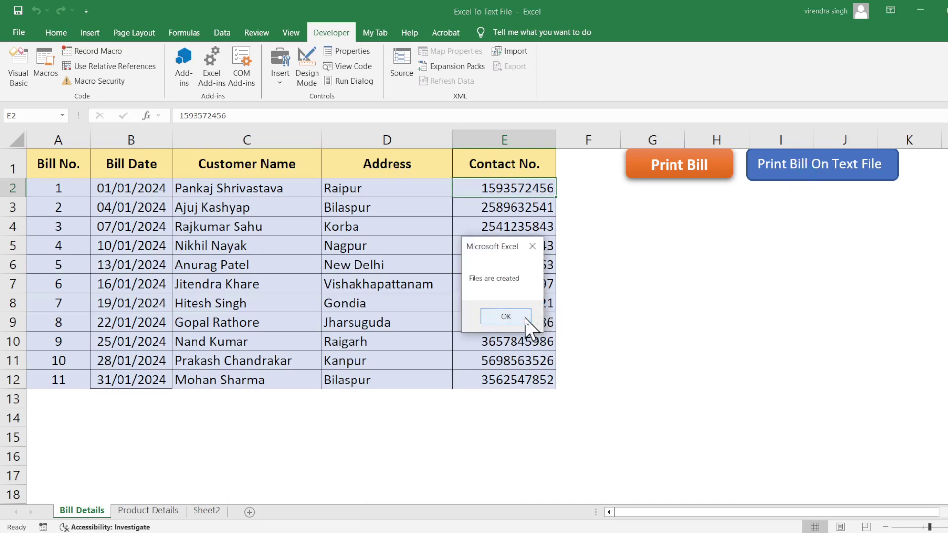
pyautogui.click(521, 317)
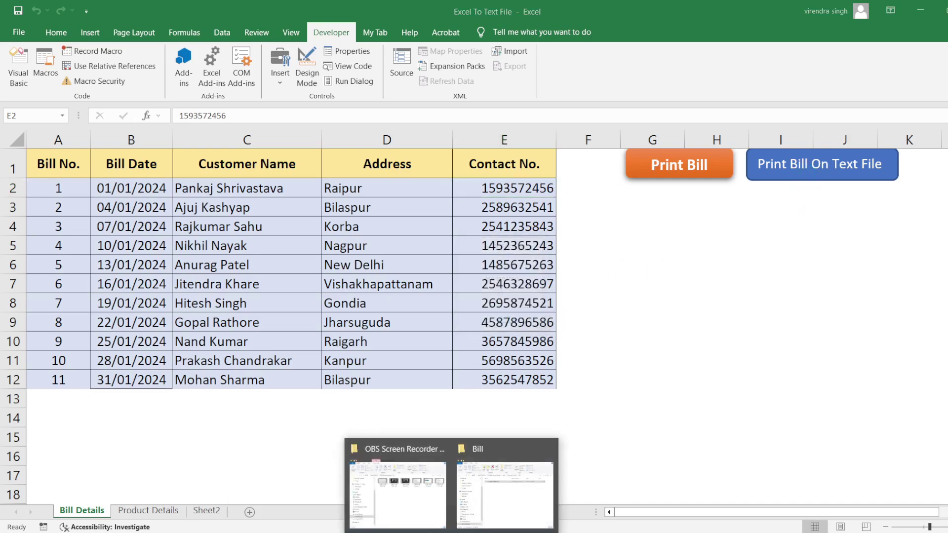
pyautogui.click(500, 517)
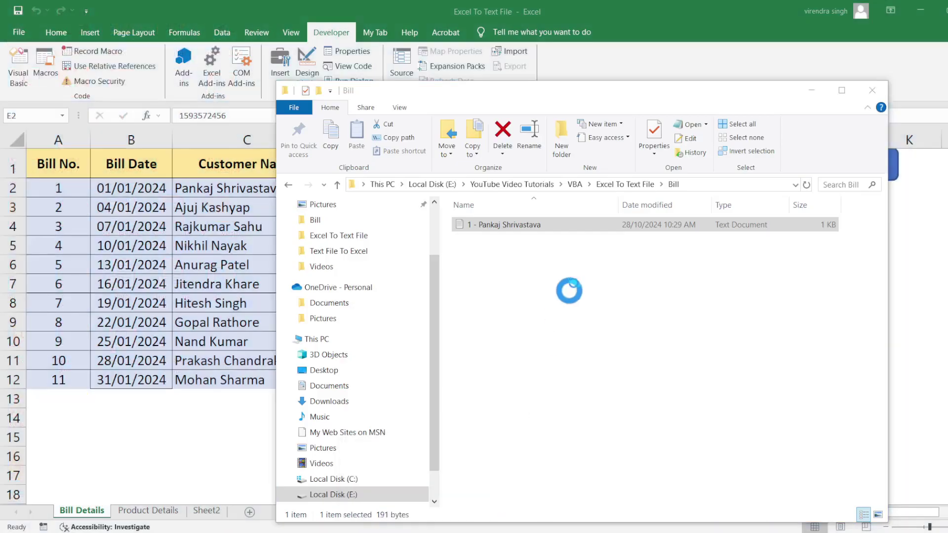
pyautogui.doubleClick(546, 228)
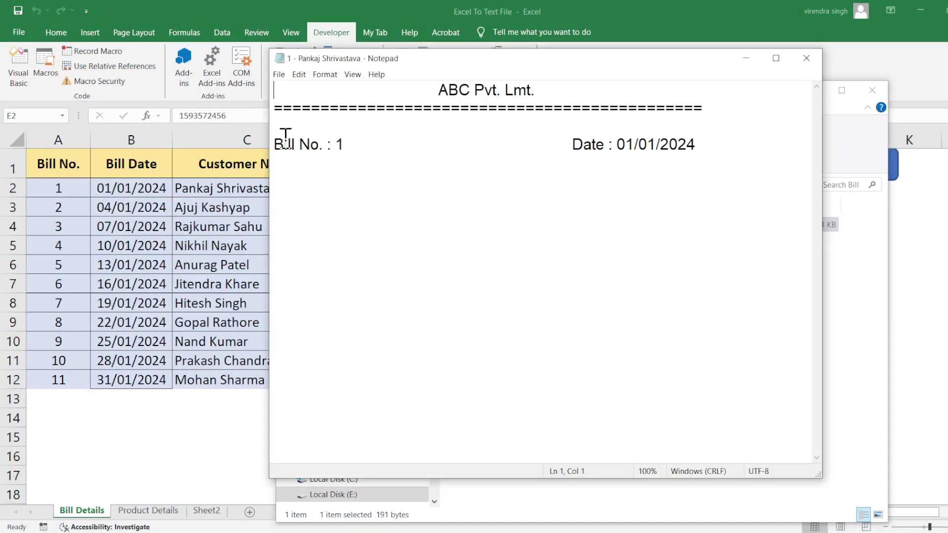
pyautogui.click(275, 127)
pyautogui.keyDown('shift'); pyautogui.click(435, 140); pyautogui.keyUp('shift')
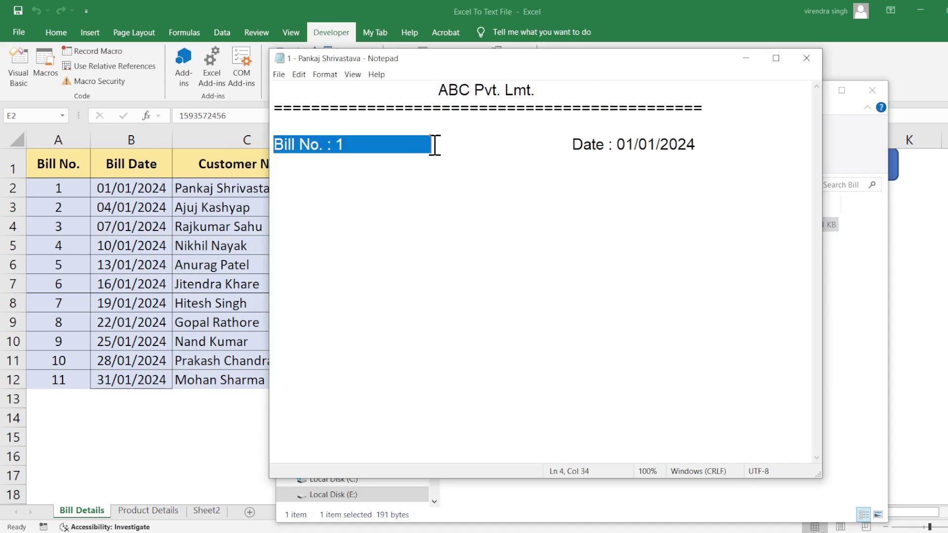
pyautogui.click(573, 144)
pyautogui.keyDown('shift'); pyautogui.click(716, 145); pyautogui.keyUp('shift')
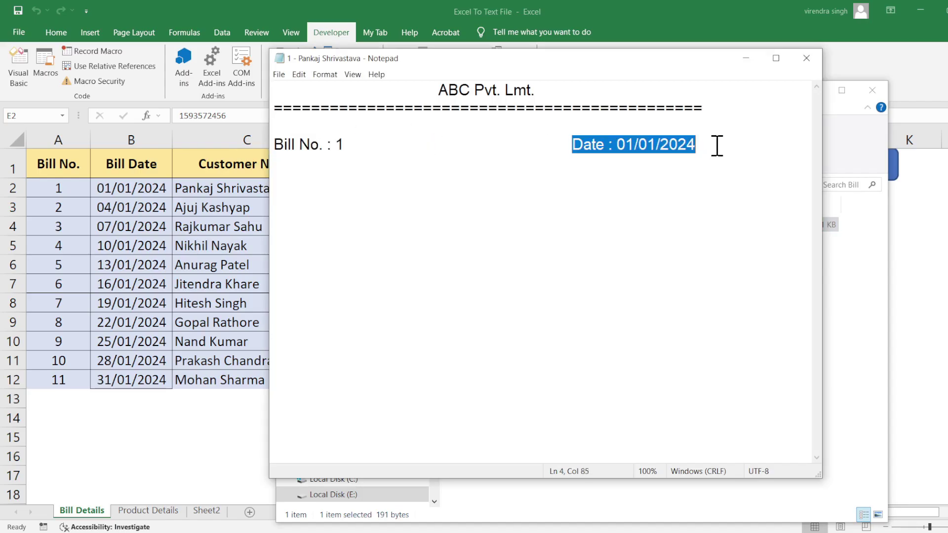
pyautogui.click(291, 126)
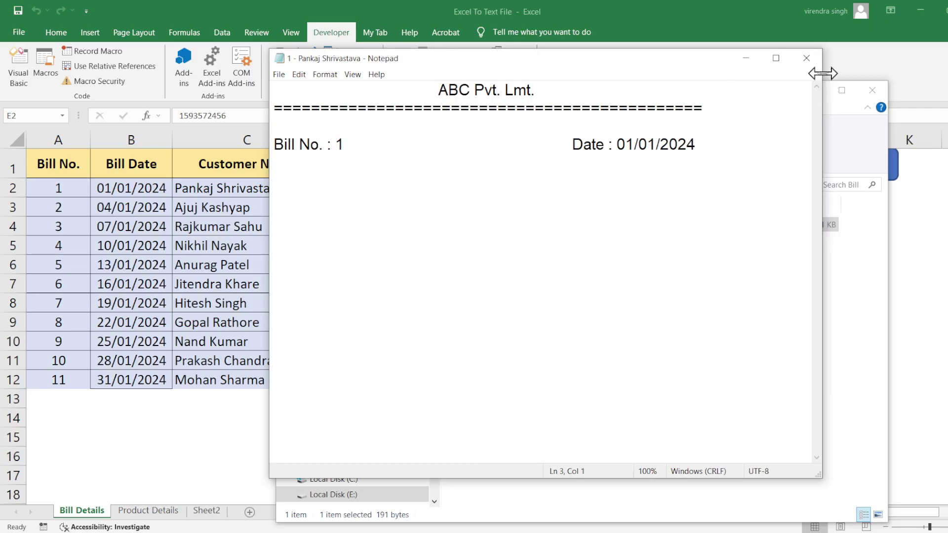
pyautogui.click(807, 58)
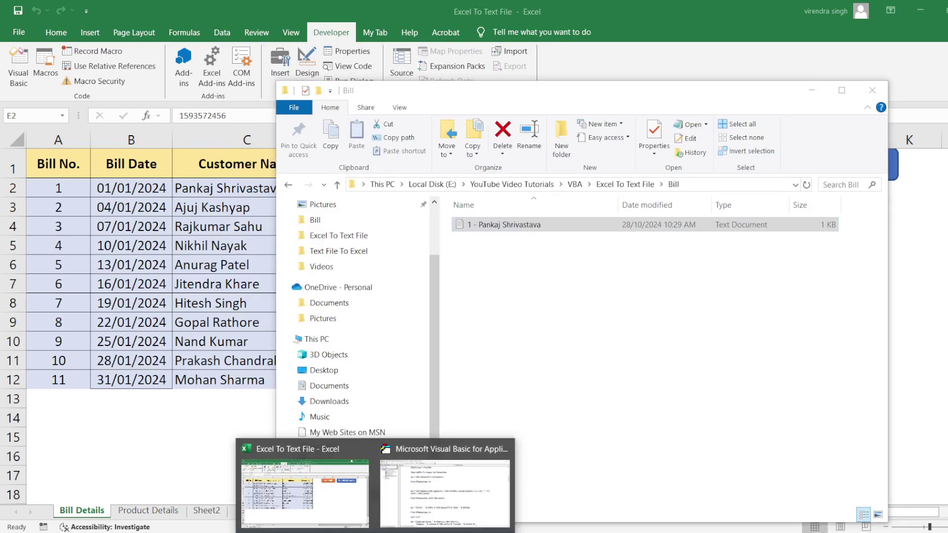
# Delete the GoTo EX1 jump after the Bill No./Date print.
pyautogui.click(444, 479)
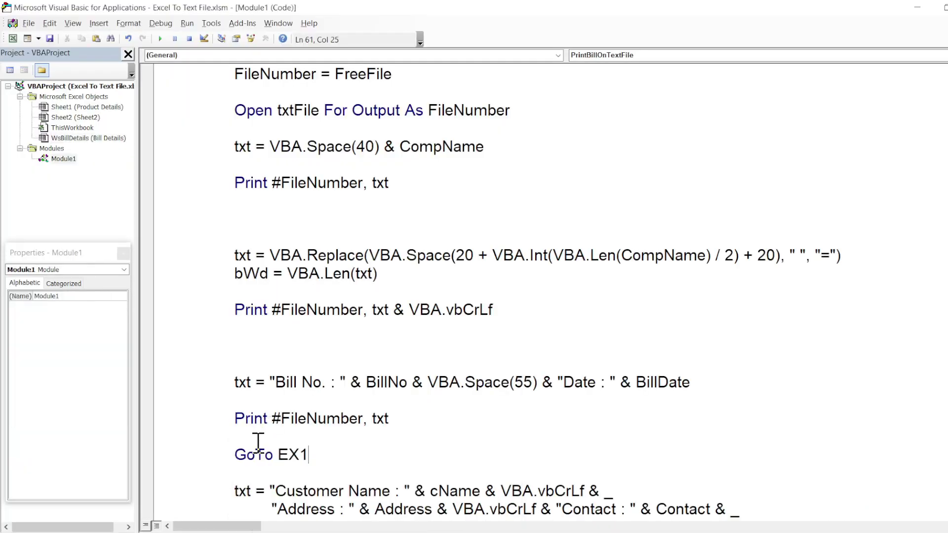
pyautogui.moveTo(238, 452); pyautogui.dragTo(405, 452)
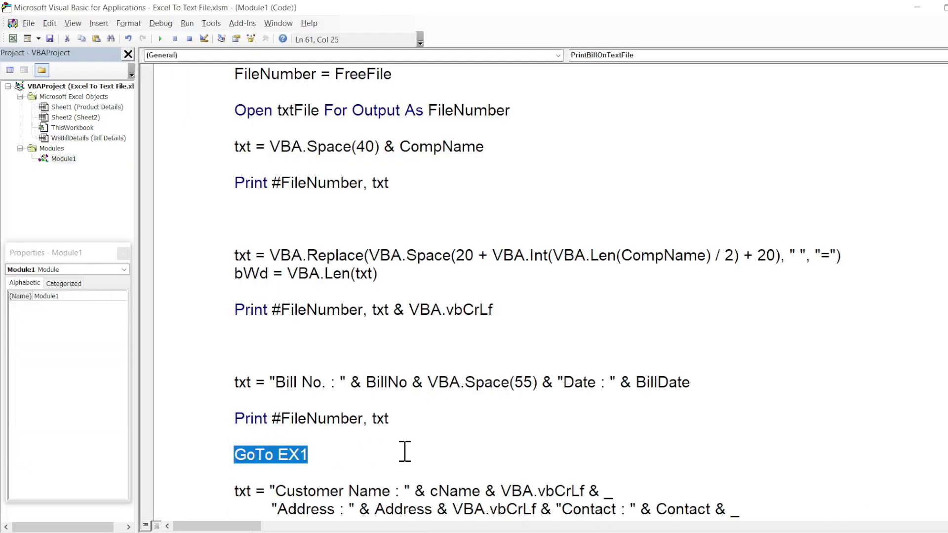
pyautogui.press('Delete')
# Highlight the customer-details block code that will now run.
pyautogui.press('Down')
pyautogui.press('Down')
pyautogui.press('Down')
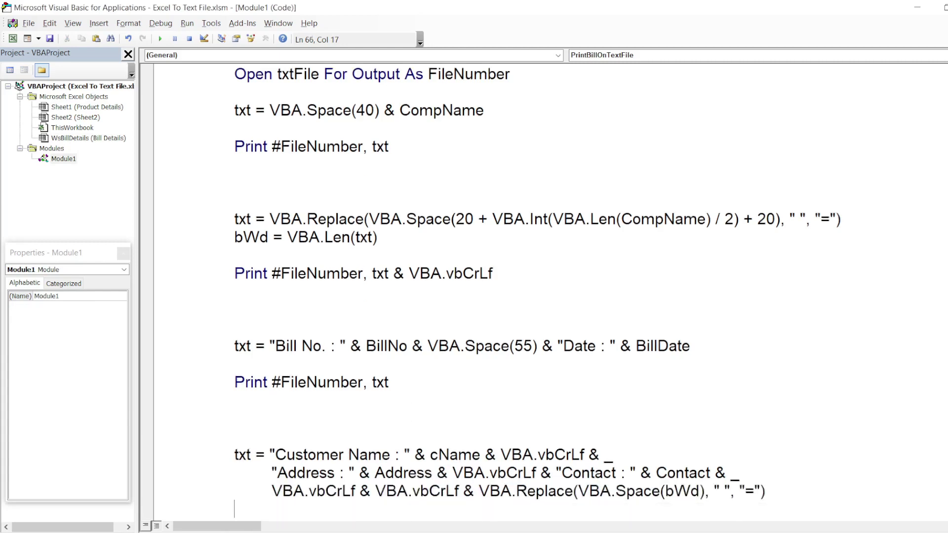
pyautogui.press('Down')
pyautogui.press('Down')
pyautogui.press('Down')
pyautogui.press('Down')
pyautogui.press('Down')
pyautogui.press('Down')
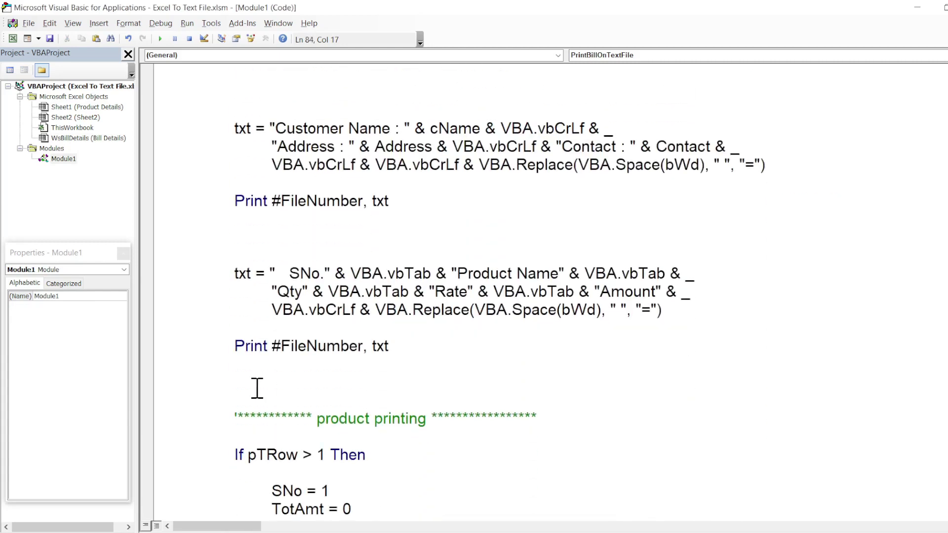
pyautogui.moveTo(235, 130); pyautogui.dragTo(446, 147)
pyautogui.moveTo(540, 150)
pyautogui.mouseDown()
pyautogui.moveTo(629, 165)
pyautogui.moveTo(799, 164)
pyautogui.mouseUp()
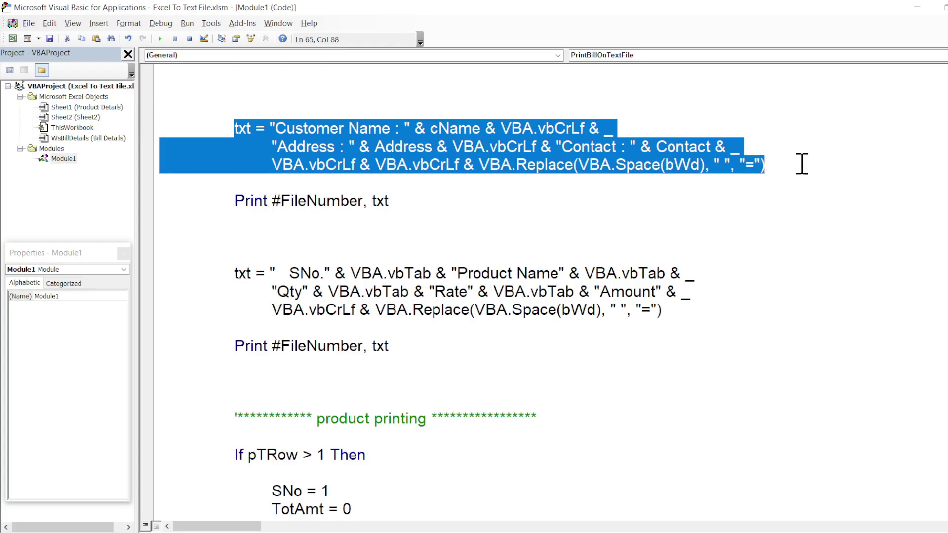
# Explain the customer block: Customer Name label, cName, address and contact, line breaks, bWd separator.
pyautogui.click(504, 168)
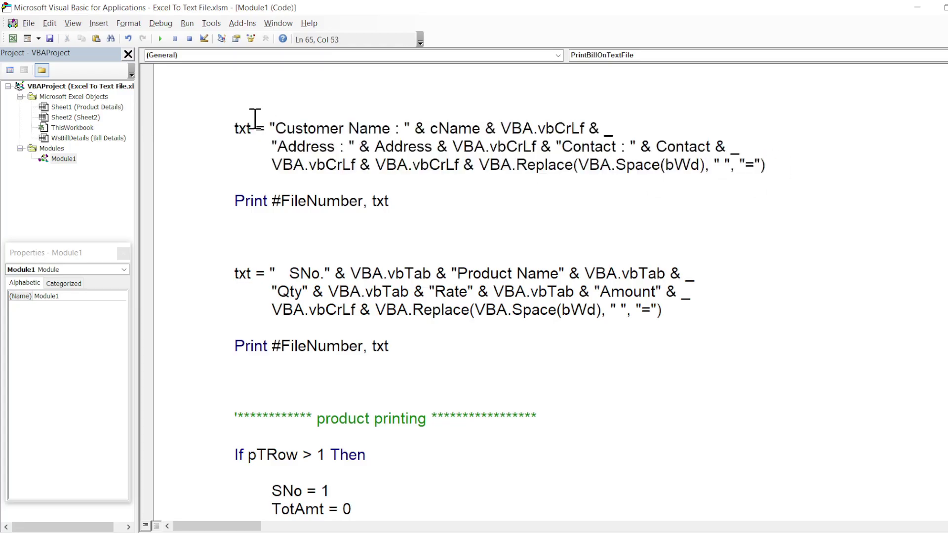
pyautogui.moveTo(269, 128); pyautogui.dragTo(412, 129)
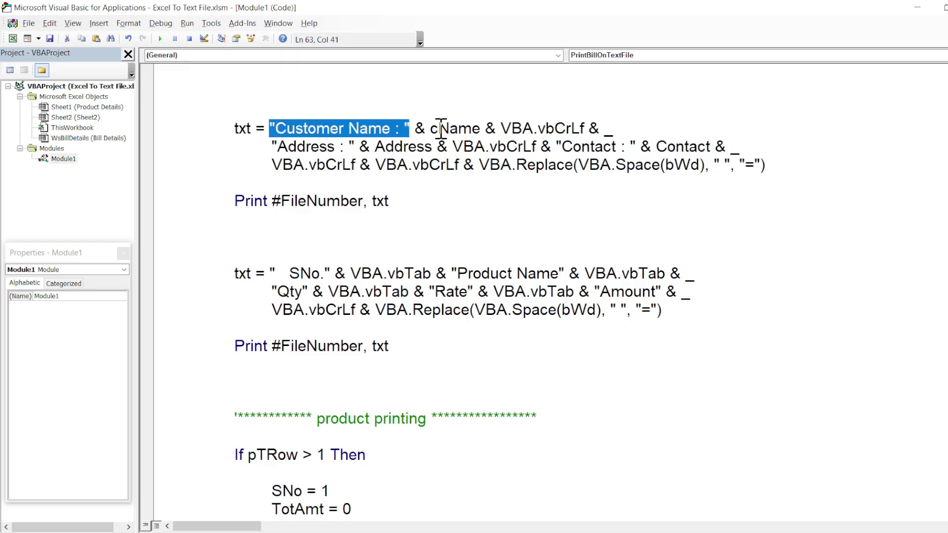
pyautogui.moveTo(430, 129); pyautogui.dragTo(615, 131)
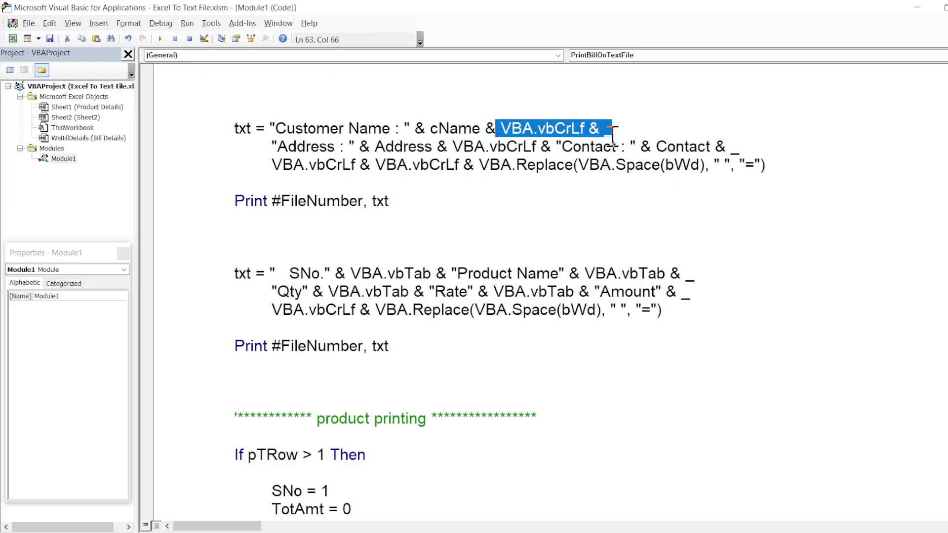
pyautogui.moveTo(273, 147); pyautogui.dragTo(743, 151)
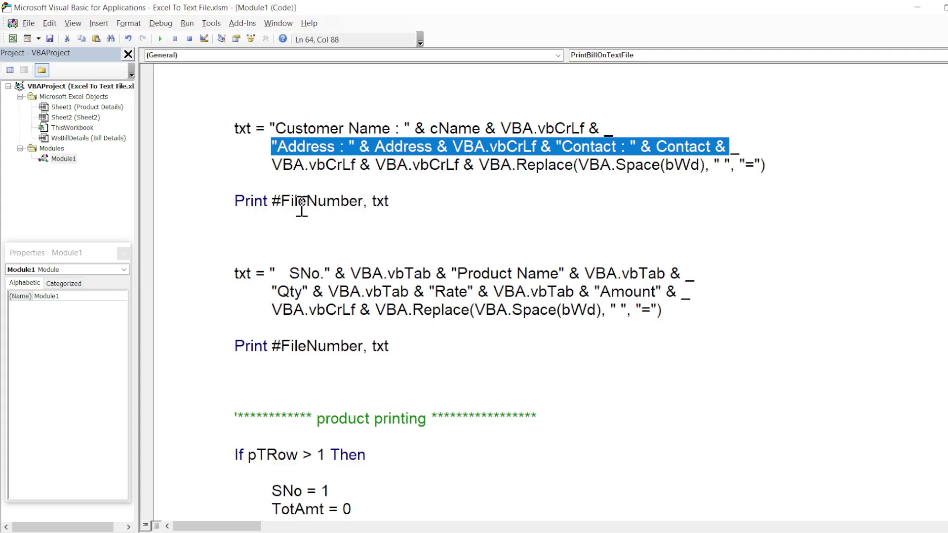
pyautogui.click(275, 167)
pyautogui.moveTo(275, 166); pyautogui.dragTo(781, 166)
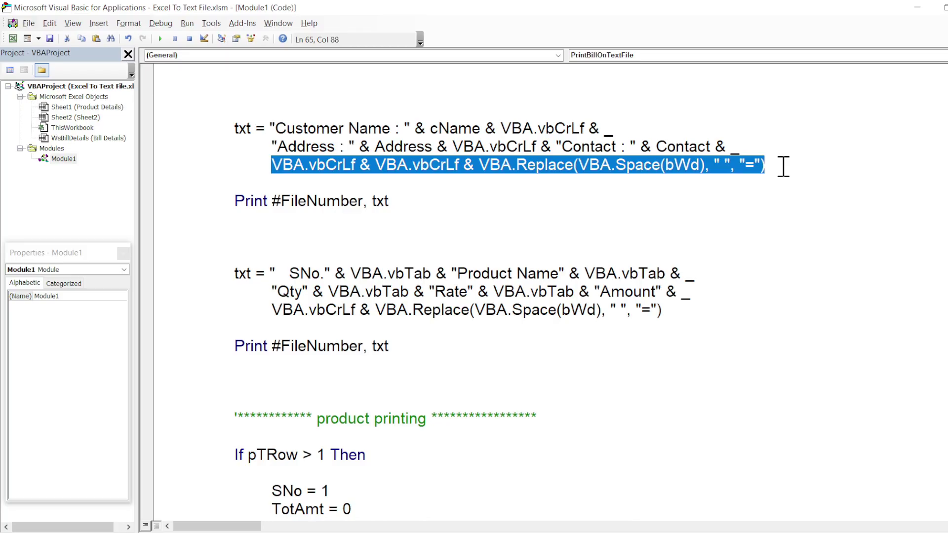
pyautogui.click(662, 166)
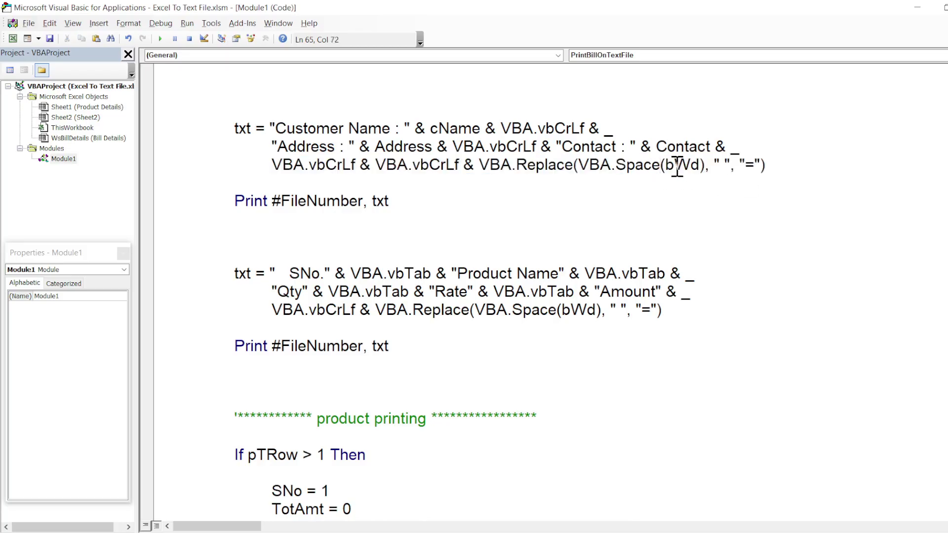
pyautogui.doubleClick(680, 167)
# Type 'GoTo EX1' on the blank line below the customer-details Print #FileNumber, txt statement.
pyautogui.click(649, 165)
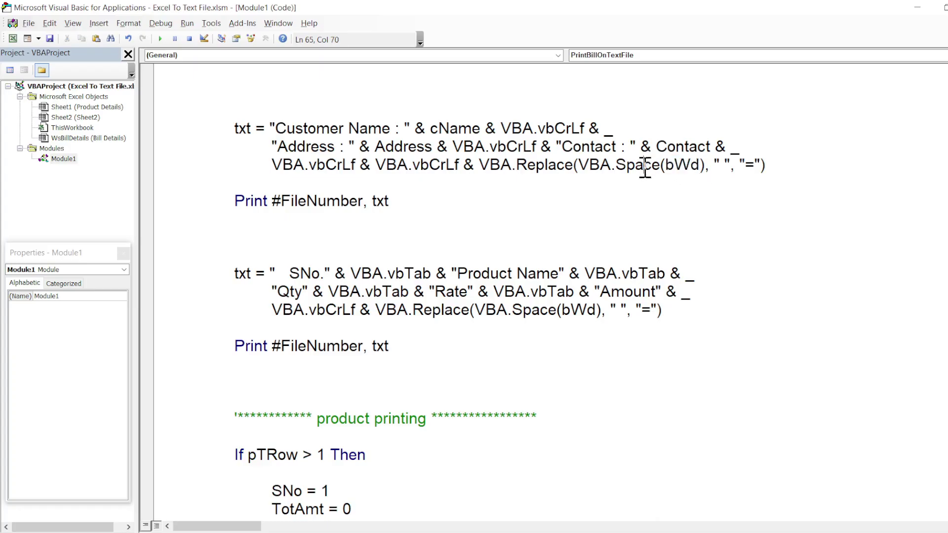
pyautogui.click(235, 201)
pyautogui.moveTo(245, 203); pyautogui.dragTo(417, 205)
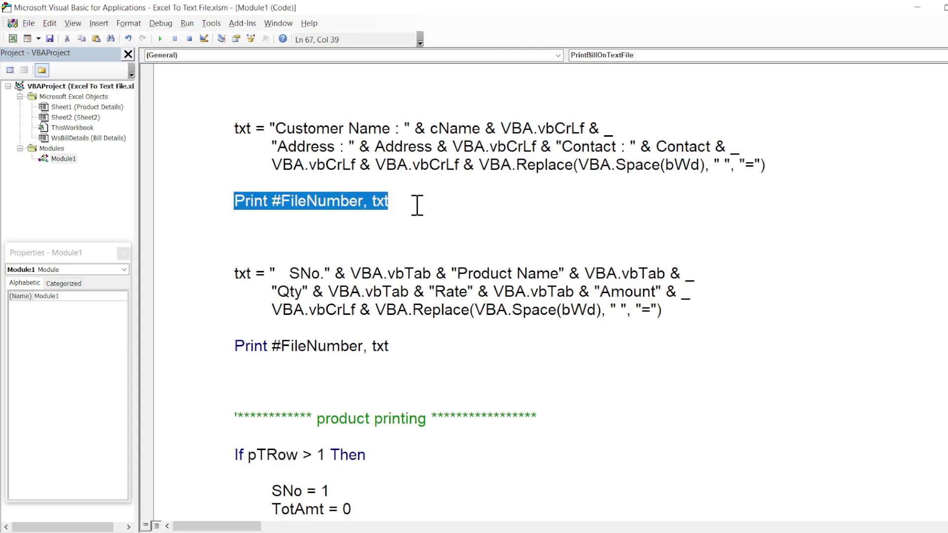
pyautogui.click(310, 235)
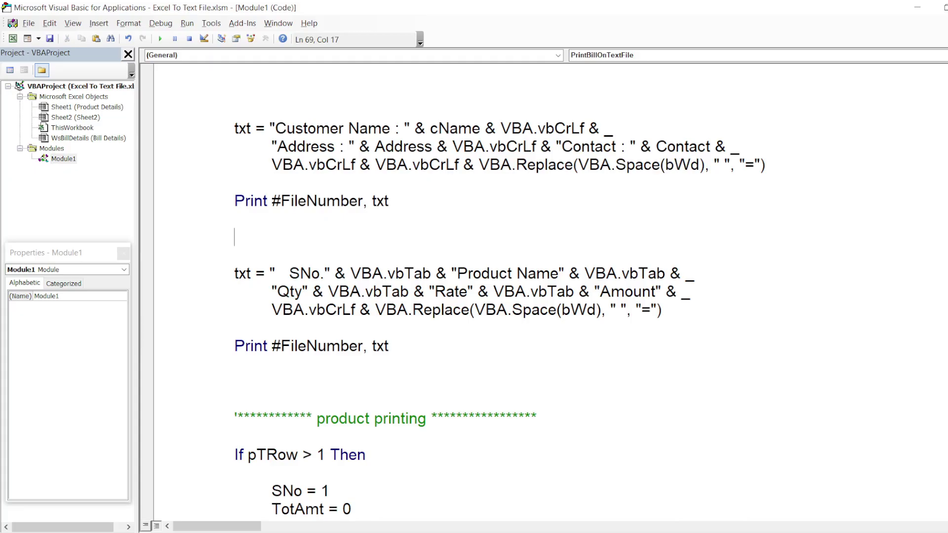
pyautogui.write('GoTo EX1')
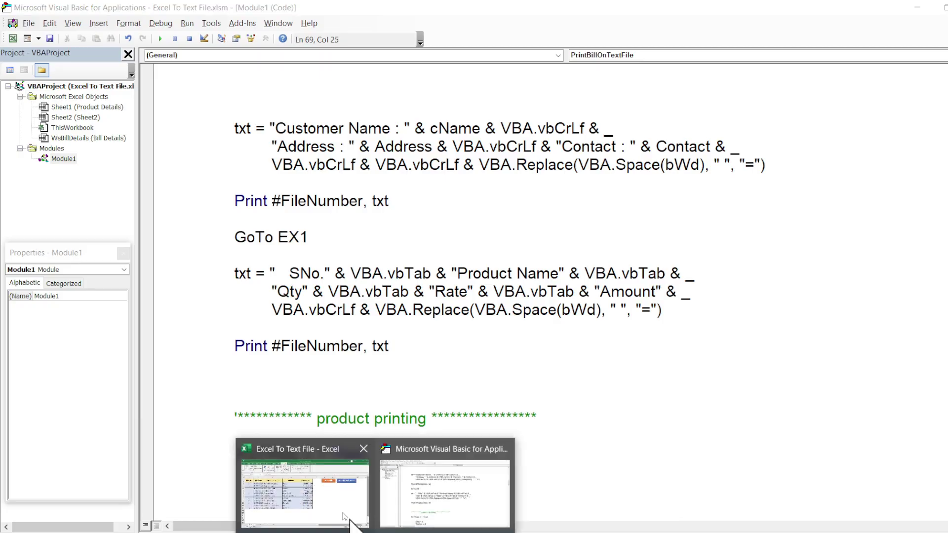
# Run Print Bill On Text File, confirm the message, and open bill 1's text file.
pyautogui.click(337, 512)
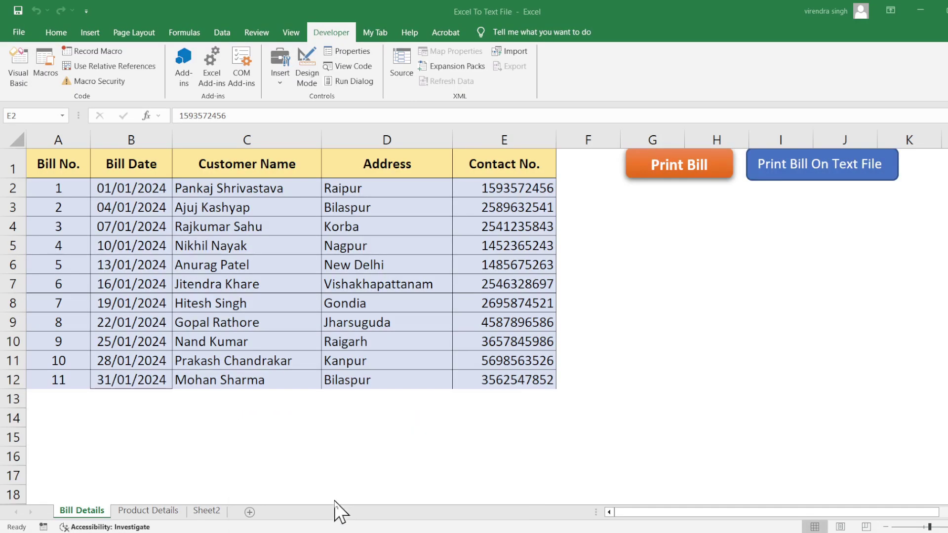
pyautogui.click(803, 172)
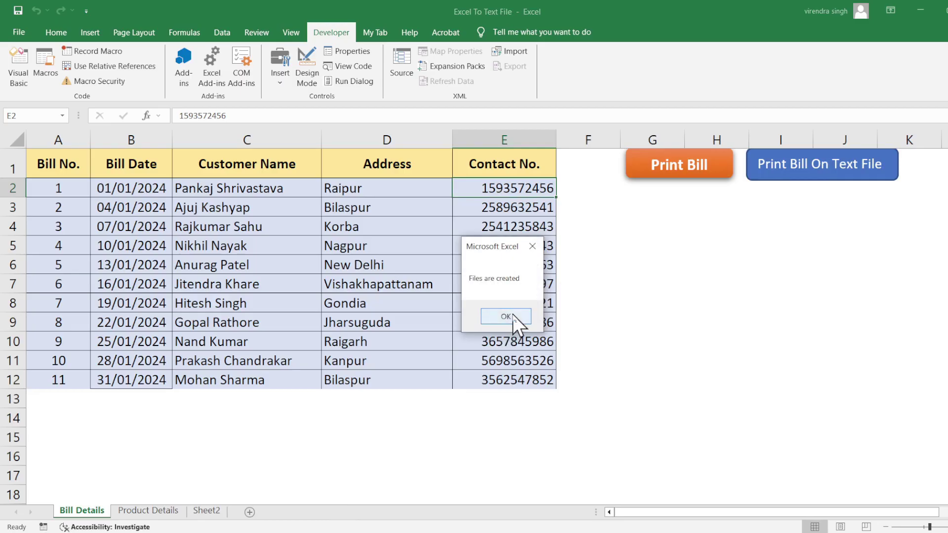
pyautogui.click(513, 316)
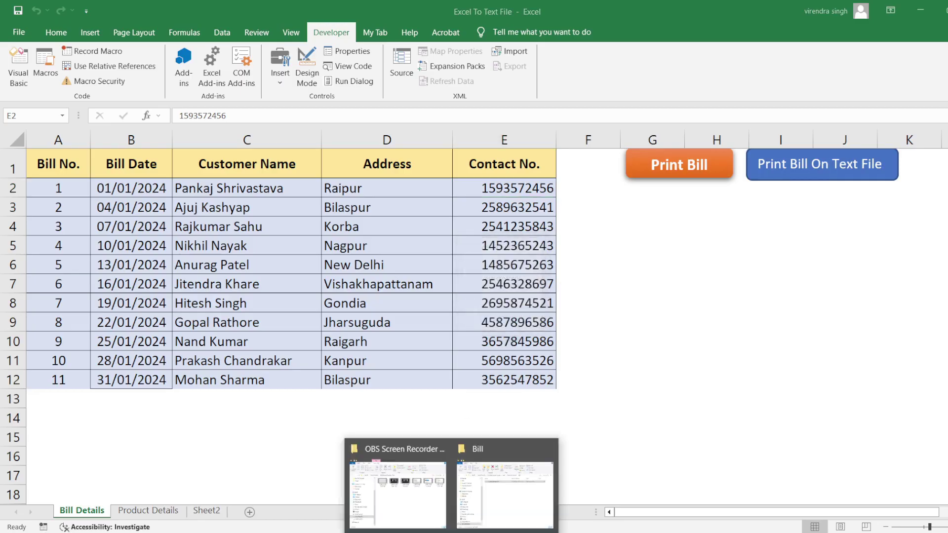
pyautogui.click(503, 484)
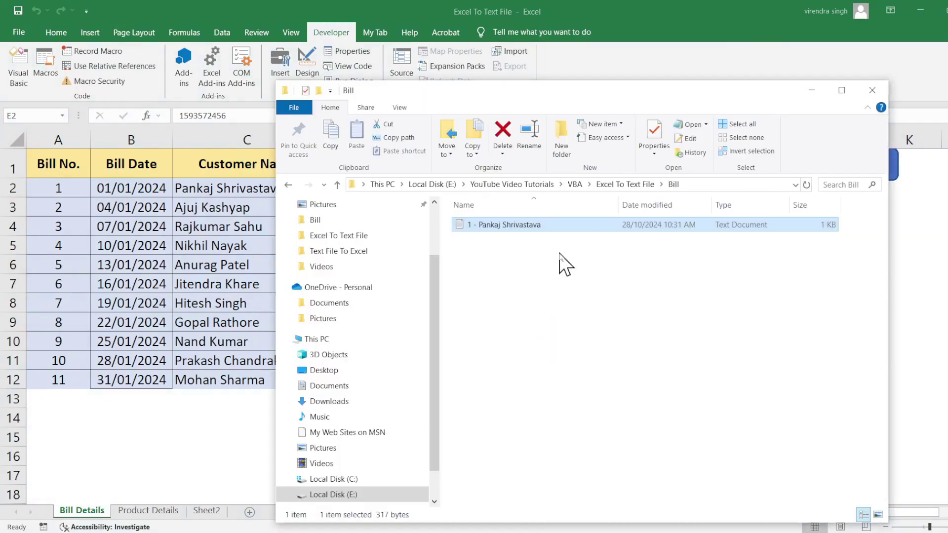
pyautogui.doubleClick(537, 226)
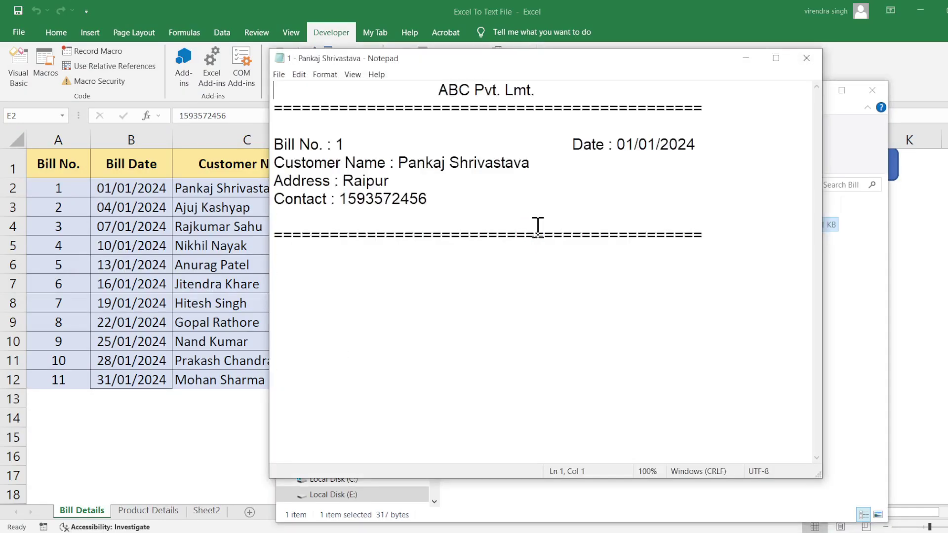
# Check the Bill No. and customer details block and '=' separators, then close Notepad and the Bill folder.
pyautogui.click(275, 145)
pyautogui.moveTo(275, 146)
pyautogui.mouseDown()
pyautogui.moveTo(736, 186)
pyautogui.moveTo(728, 205)
pyautogui.mouseUp()
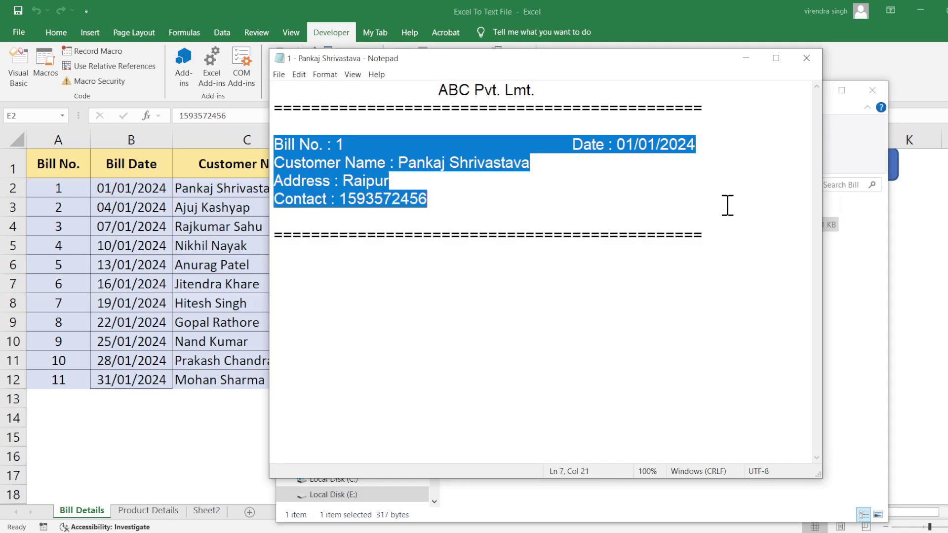
pyautogui.click(276, 235)
pyautogui.keyDown('shift'); pyautogui.click(709, 234); pyautogui.keyUp('shift')
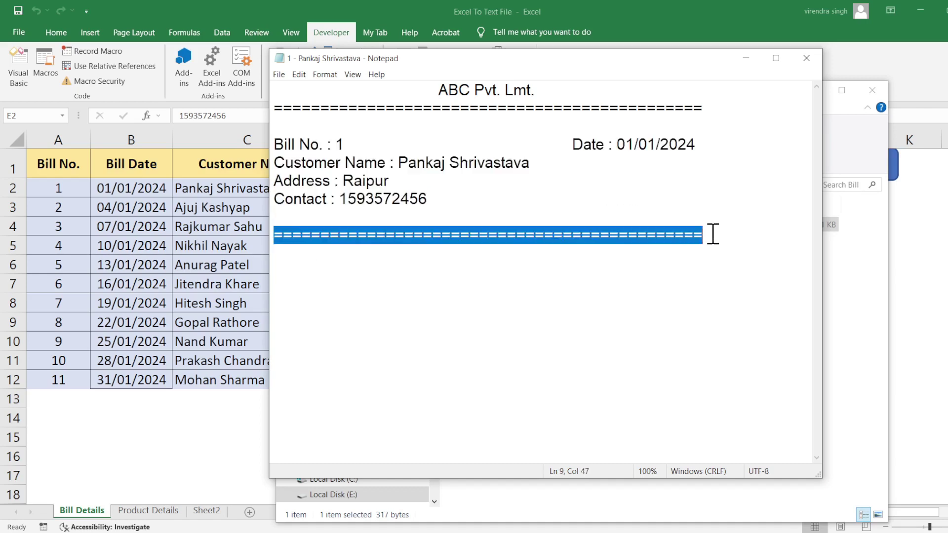
pyautogui.moveTo(275, 107); pyautogui.dragTo(721, 104)
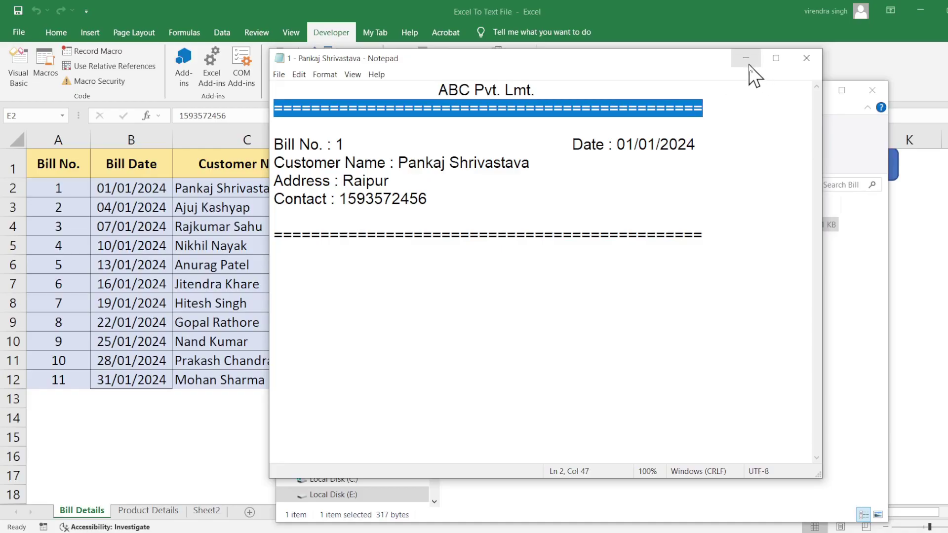
pyautogui.click(812, 60)
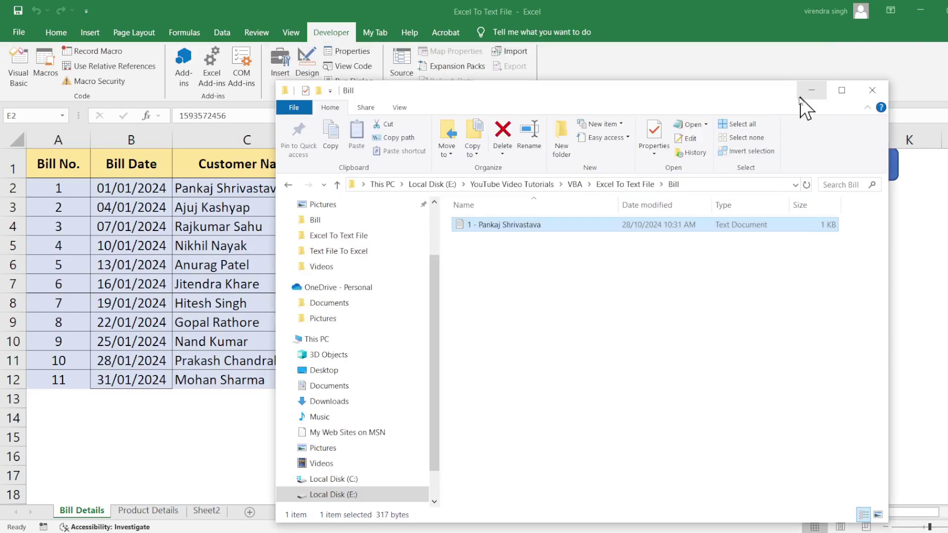
pyautogui.click(805, 96)
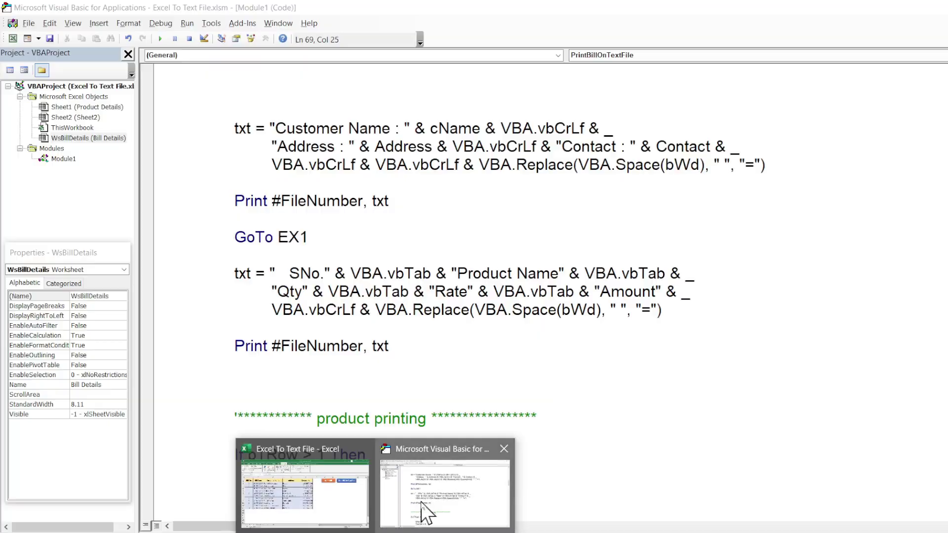
# Delete the GoTo EX1 line after the customer-details print.
pyautogui.click(417, 514)
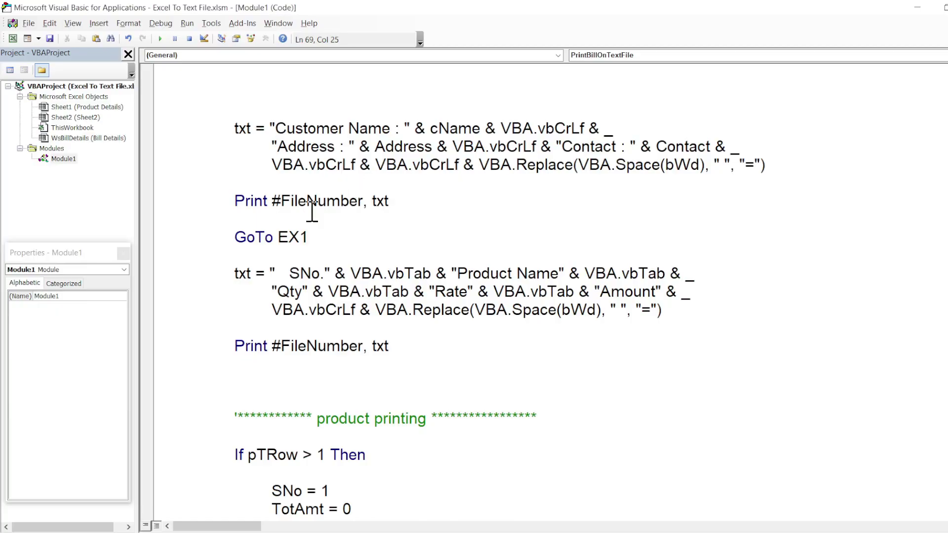
pyautogui.moveTo(235, 237); pyautogui.dragTo(358, 241)
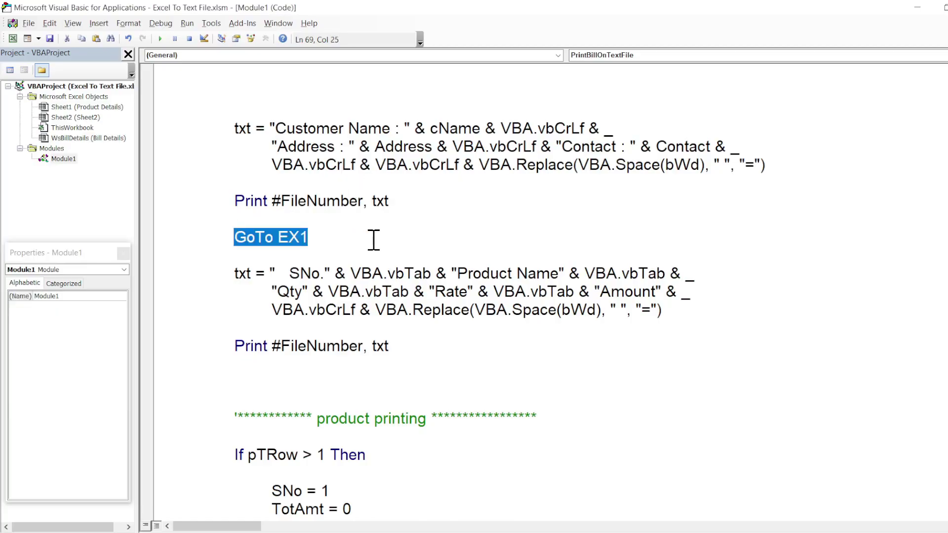
pyautogui.press('Delete')
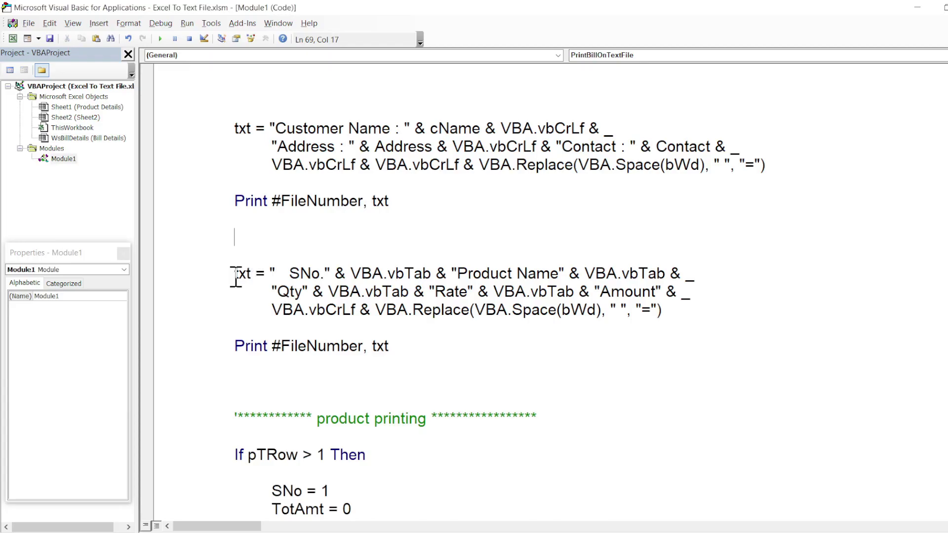
# Explain the header statement: SNo, Product Name, Qty, Rate, Amount separated by tabs, plus line break and separator.
pyautogui.moveTo(228, 274); pyautogui.dragTo(731, 305)
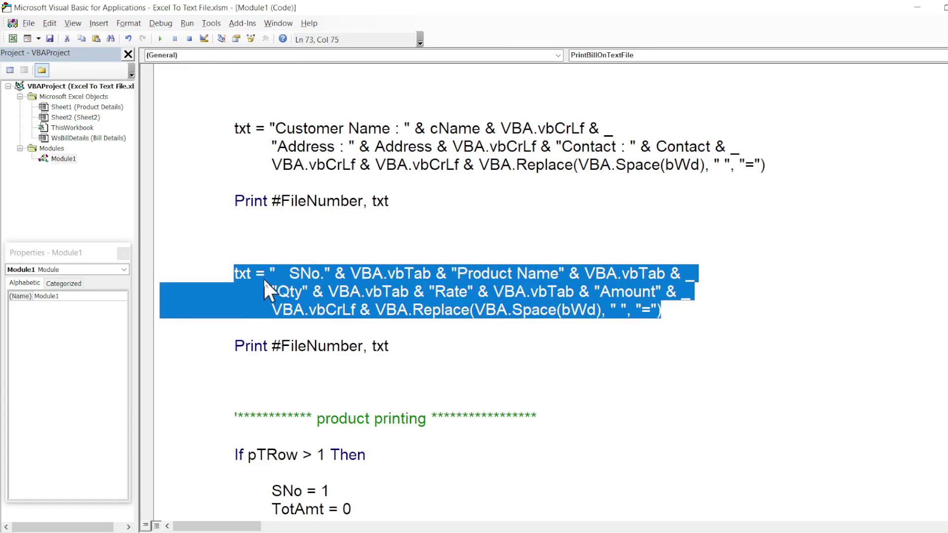
pyautogui.doubleClick(310, 273)
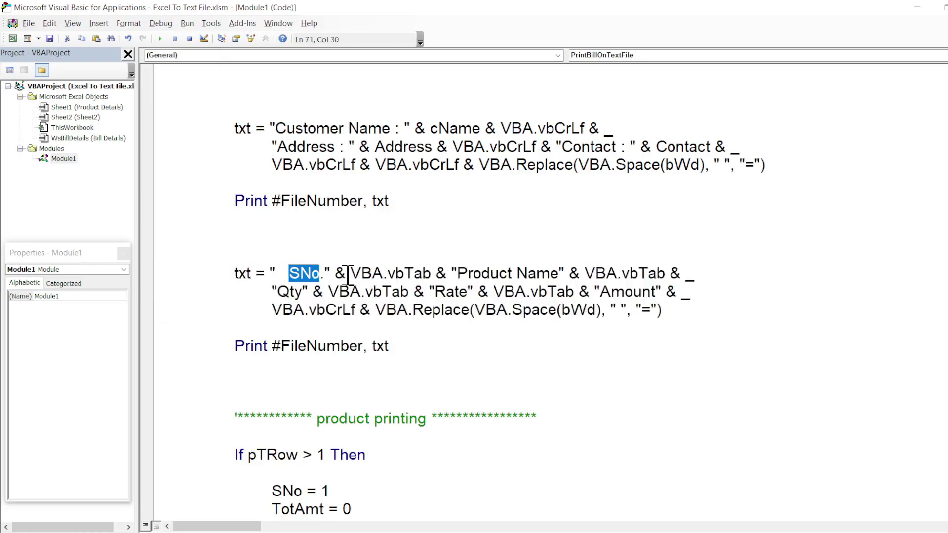
pyautogui.moveTo(349, 274); pyautogui.dragTo(434, 274)
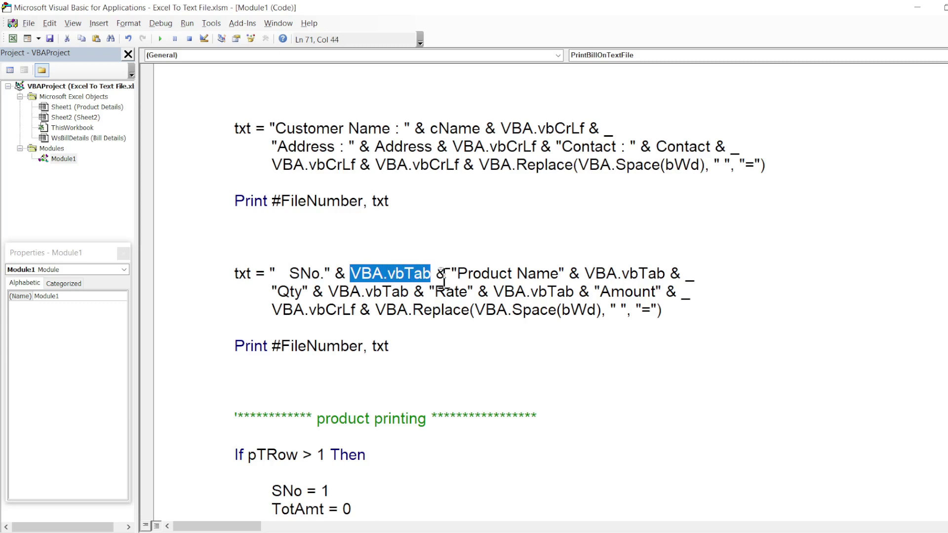
pyautogui.moveTo(453, 275); pyautogui.dragTo(566, 273)
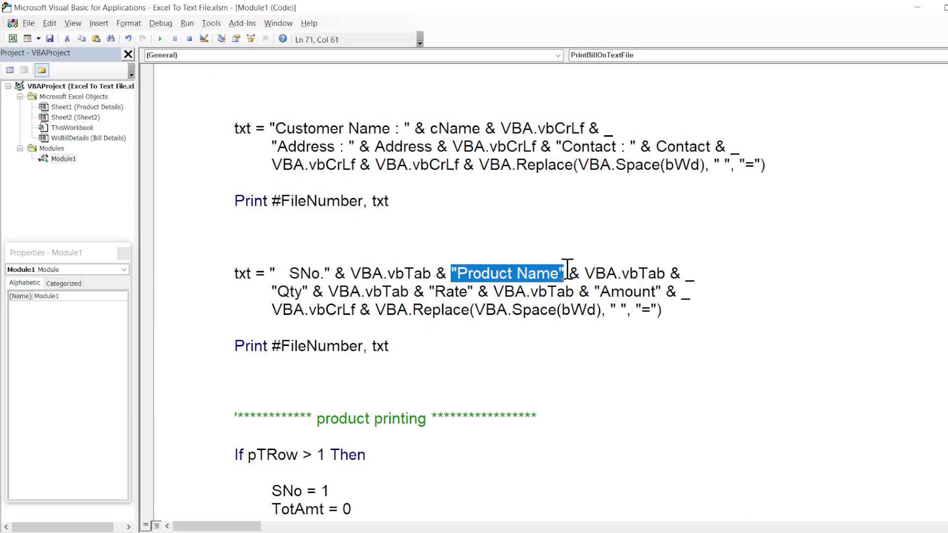
pyautogui.moveTo(585, 274); pyautogui.dragTo(684, 273)
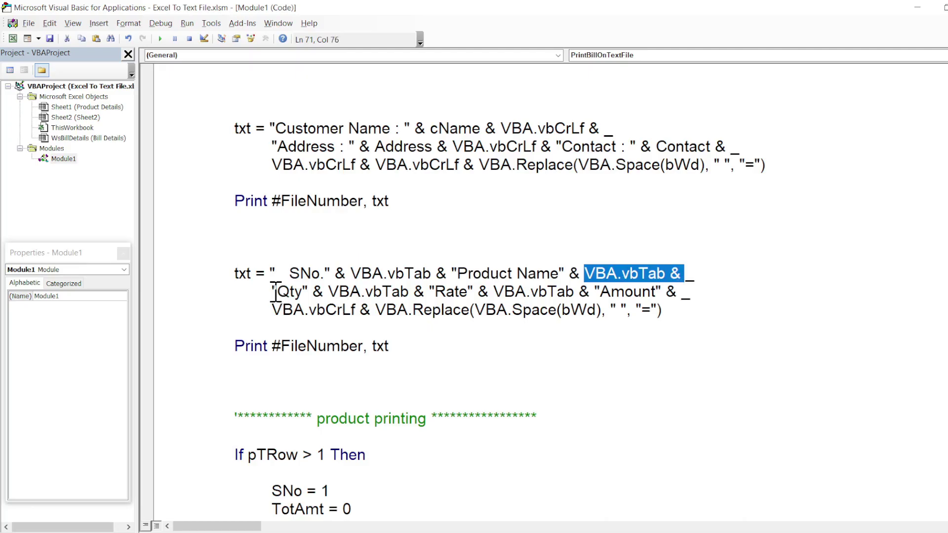
pyautogui.moveTo(276, 292); pyautogui.dragTo(314, 291)
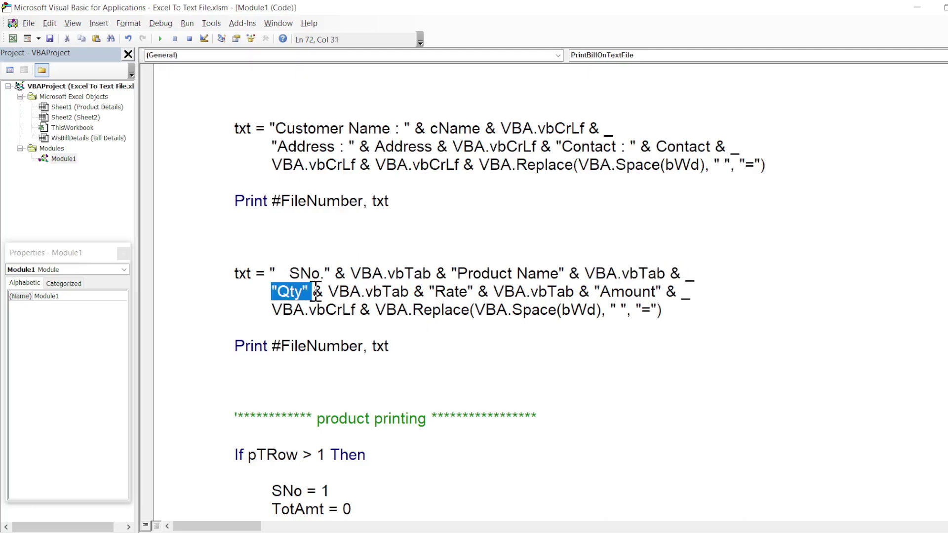
pyautogui.moveTo(329, 292); pyautogui.dragTo(410, 291)
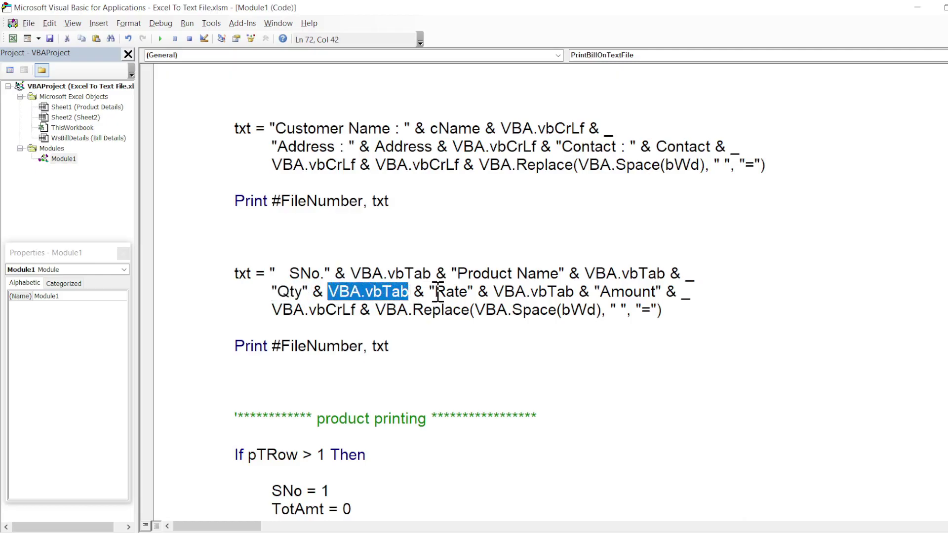
pyautogui.moveTo(429, 291); pyautogui.dragTo(475, 293)
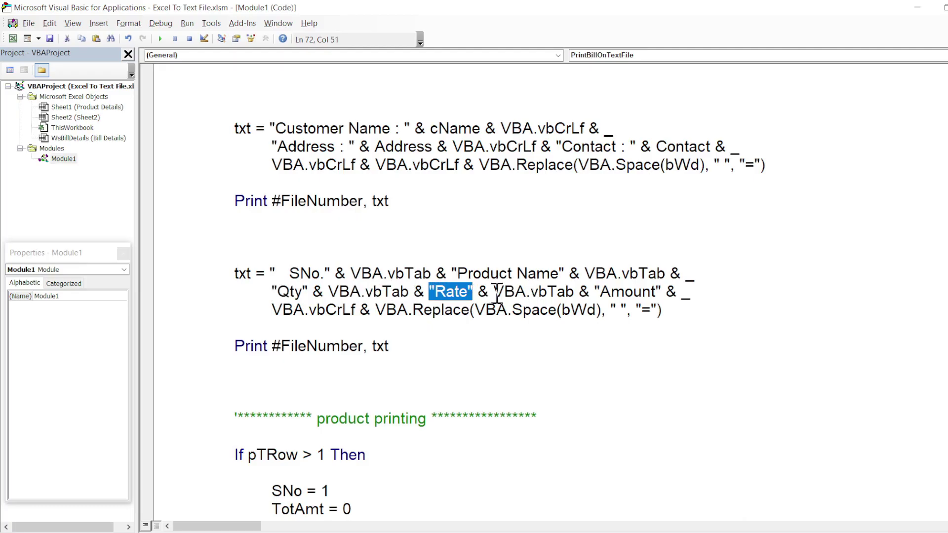
pyautogui.moveTo(497, 293); pyautogui.dragTo(666, 293)
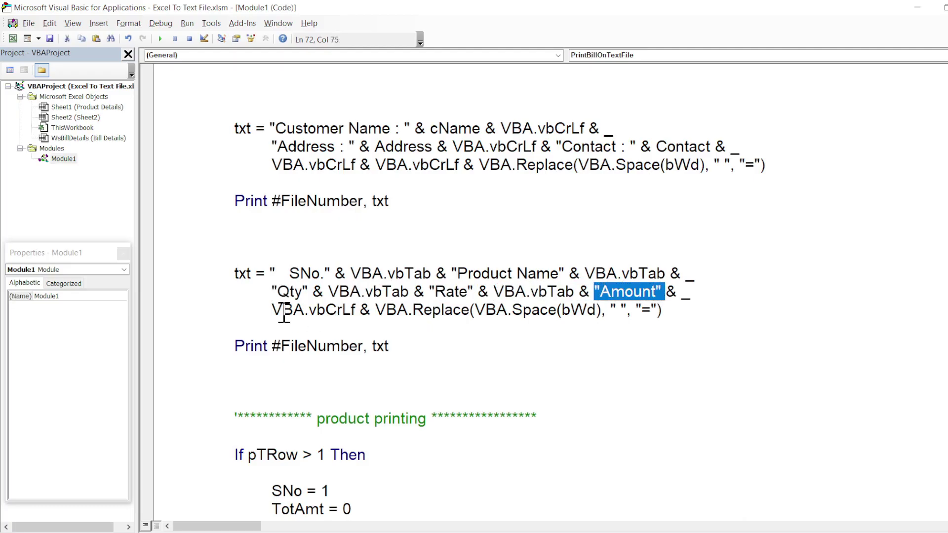
pyautogui.moveTo(273, 311); pyautogui.dragTo(380, 314)
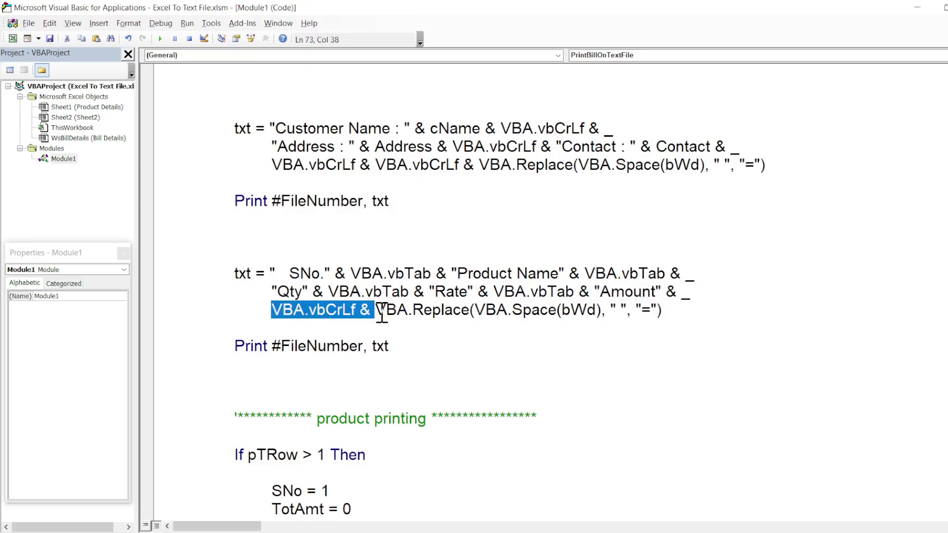
pyautogui.moveTo(382, 313); pyautogui.dragTo(676, 309)
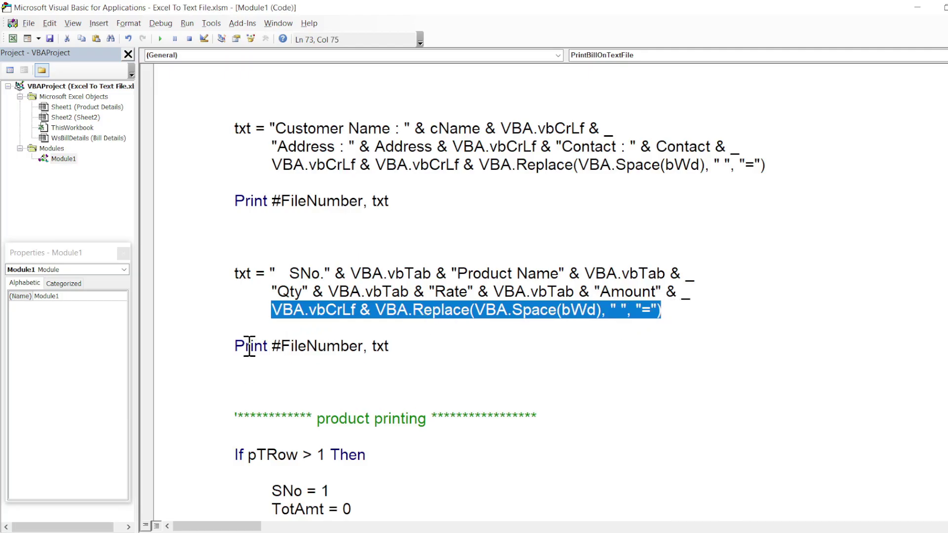
# Type 'GoTo EX1' on the empty line after the header Print #FileNumber, txt statement.
pyautogui.doubleClick(240, 275)
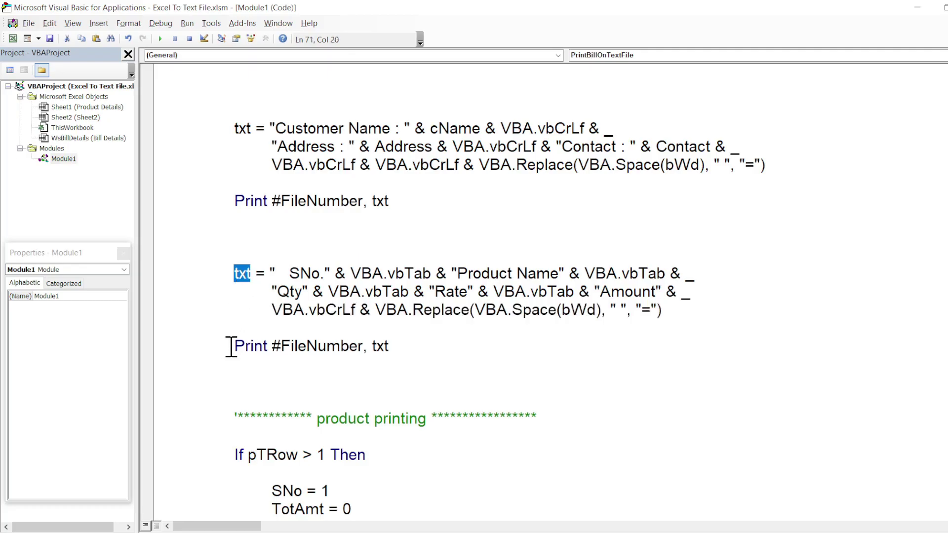
pyautogui.moveTo(236, 347); pyautogui.dragTo(423, 345)
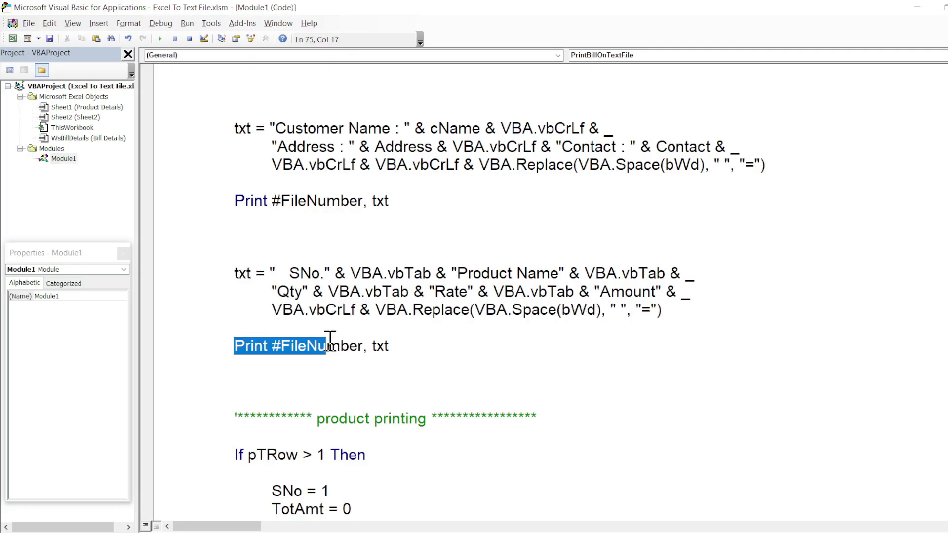
pyautogui.click(246, 393)
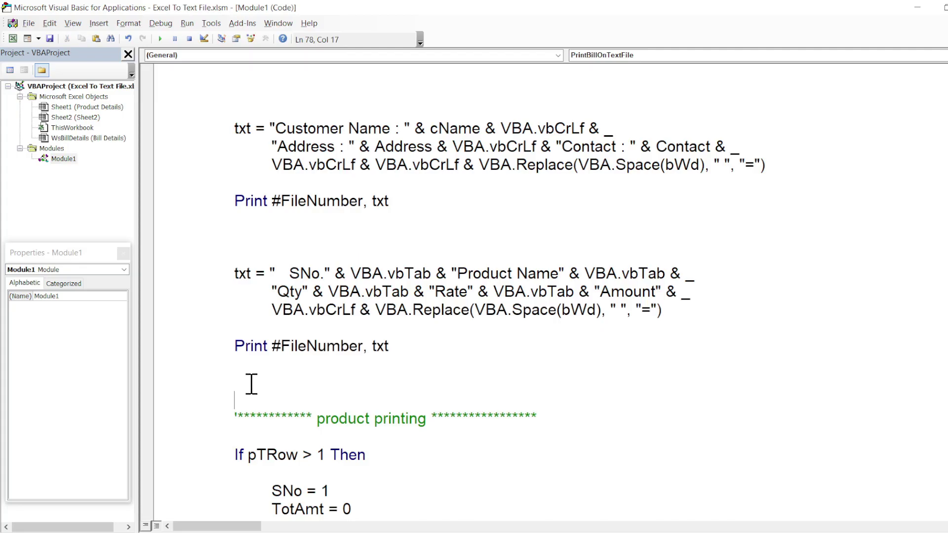
pyautogui.write('GoTo EX1')
# Run Print Bill On Text File, confirm the message, and open the first bill's text file.
pyautogui.click(346, 508)
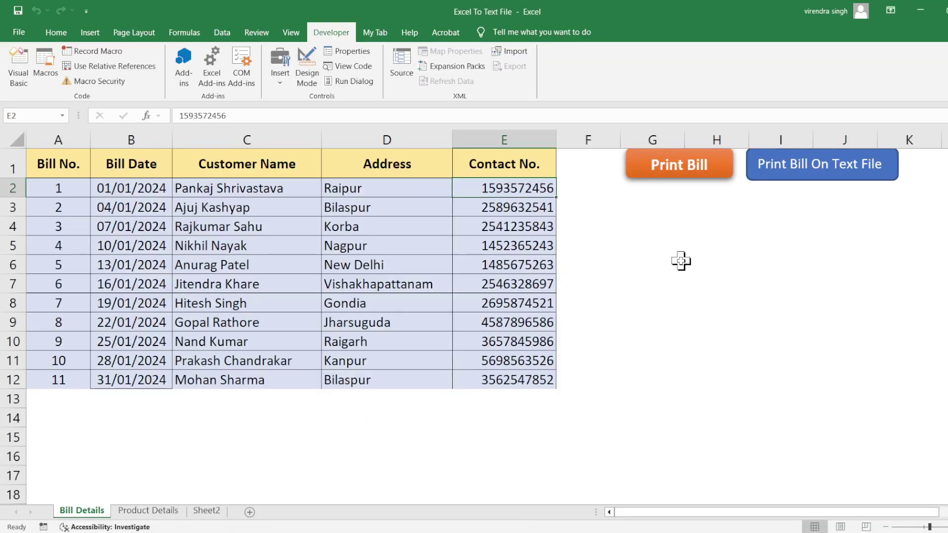
pyautogui.click(783, 175)
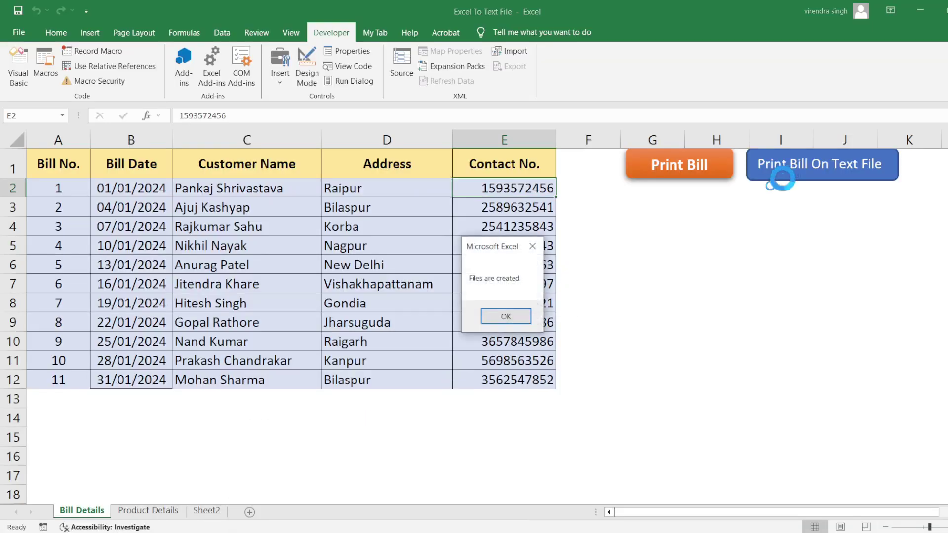
pyautogui.click(521, 318)
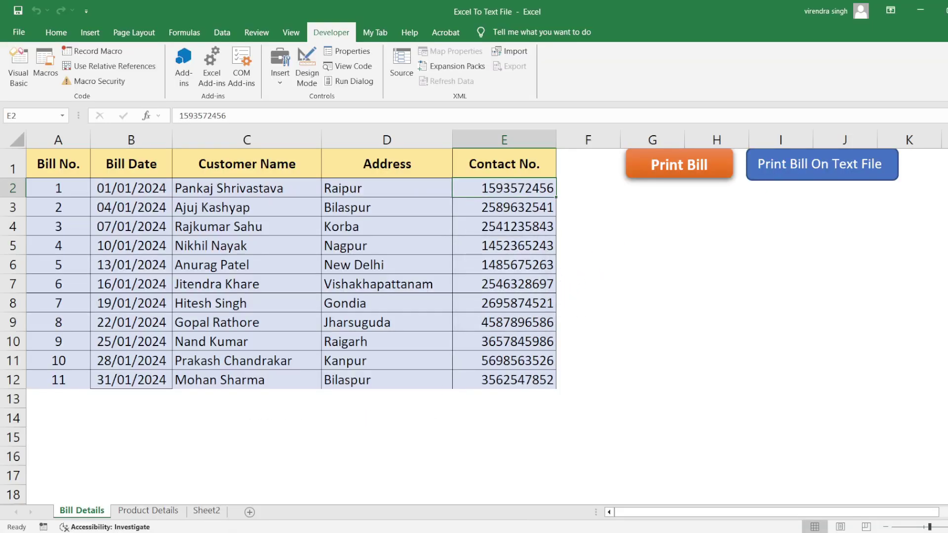
pyautogui.click(499, 511)
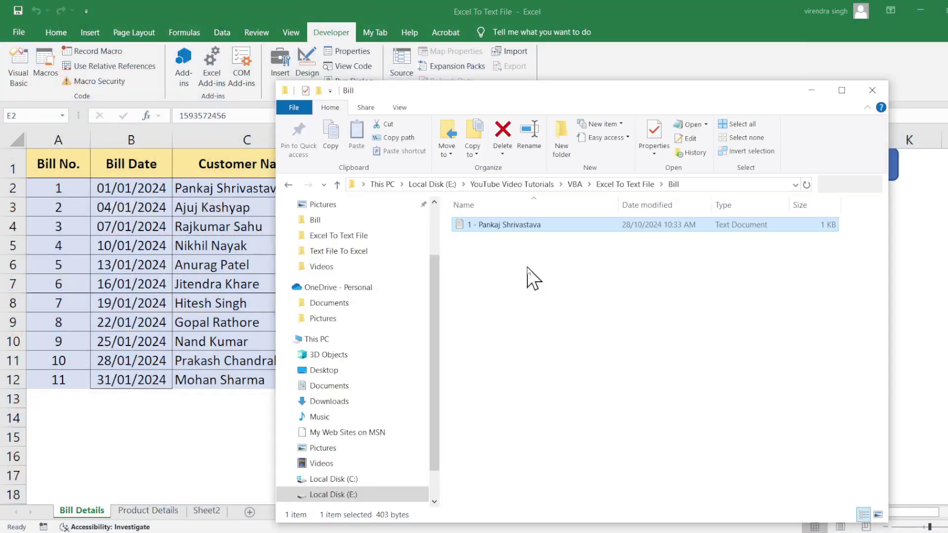
pyautogui.doubleClick(518, 224)
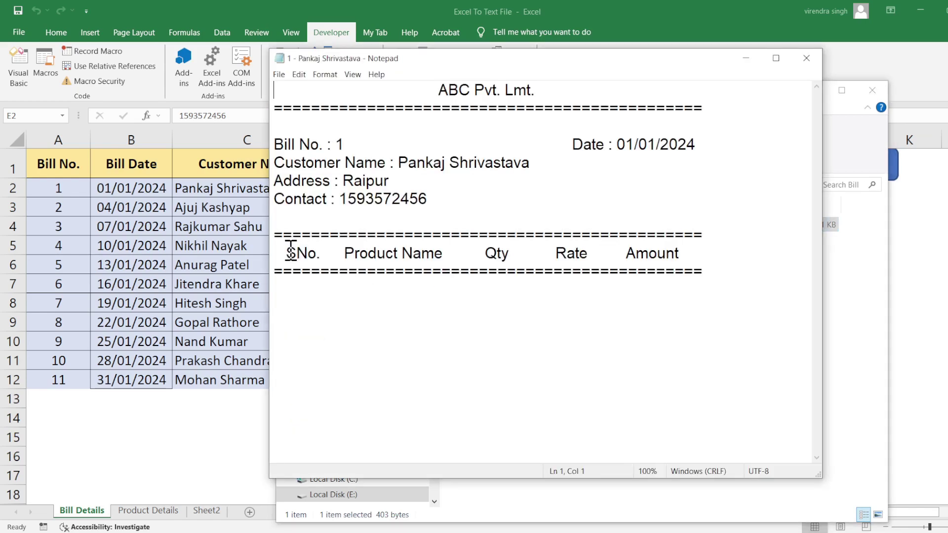
# Check the SNo., Product Name, Qty, Rate, Amount heading row and separator, then close Notepad and Explorer.
pyautogui.moveTo(287, 253); pyautogui.dragTo(703, 249)
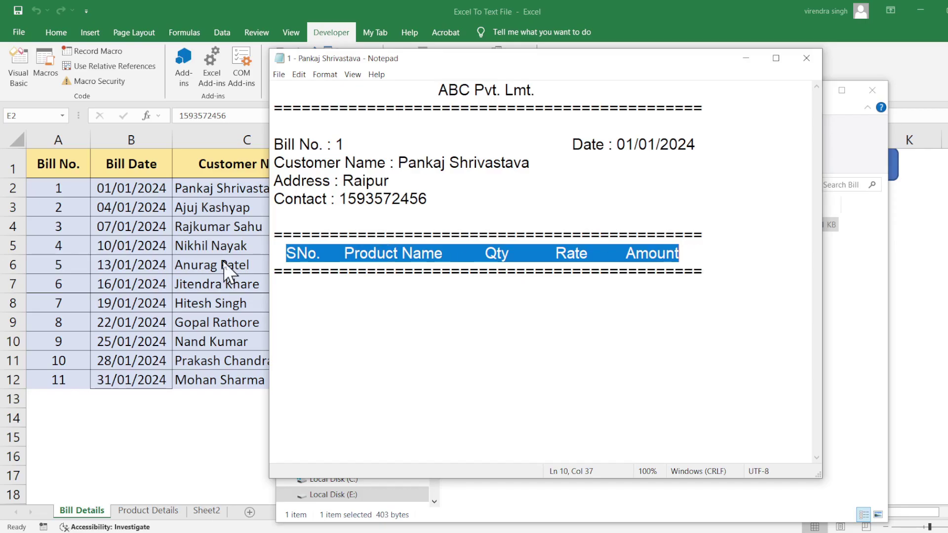
pyautogui.doubleClick(287, 271)
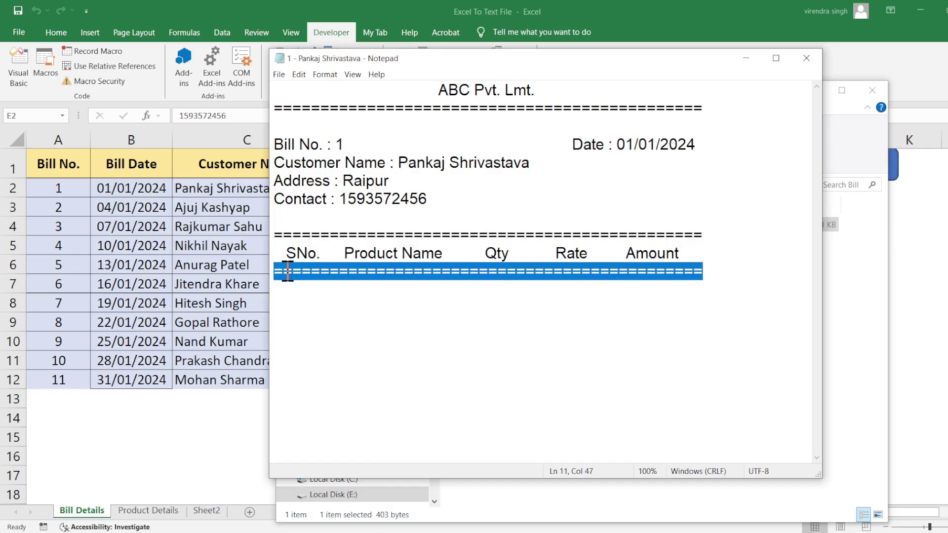
pyautogui.click(806, 59)
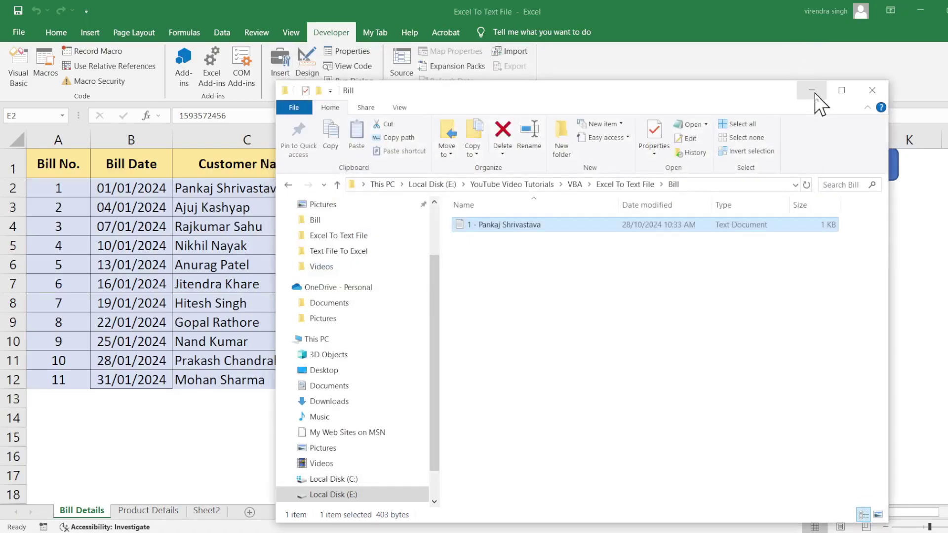
pyautogui.click(813, 91)
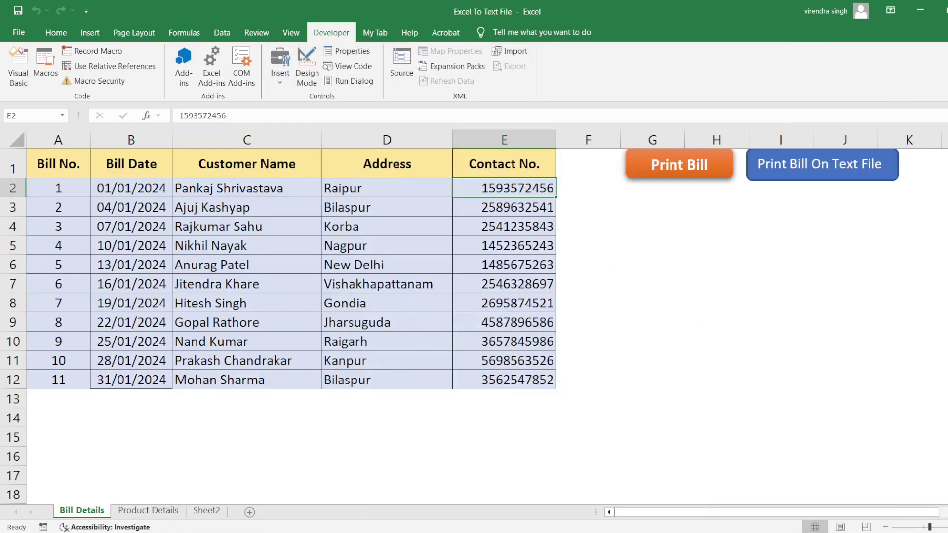
# Back in the macro code, delete the temporary GoTo EX1 line.
pyautogui.click(413, 513)
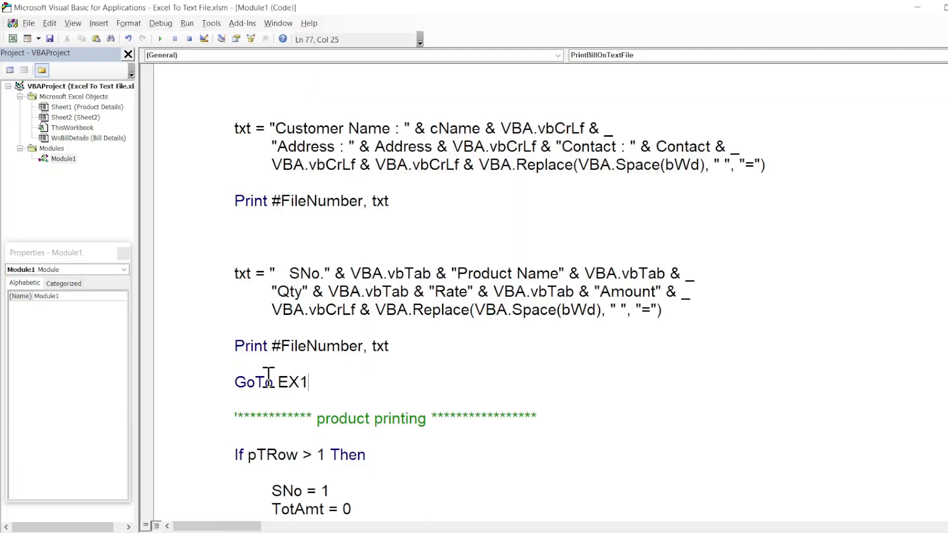
pyautogui.moveTo(234, 382); pyautogui.dragTo(398, 377)
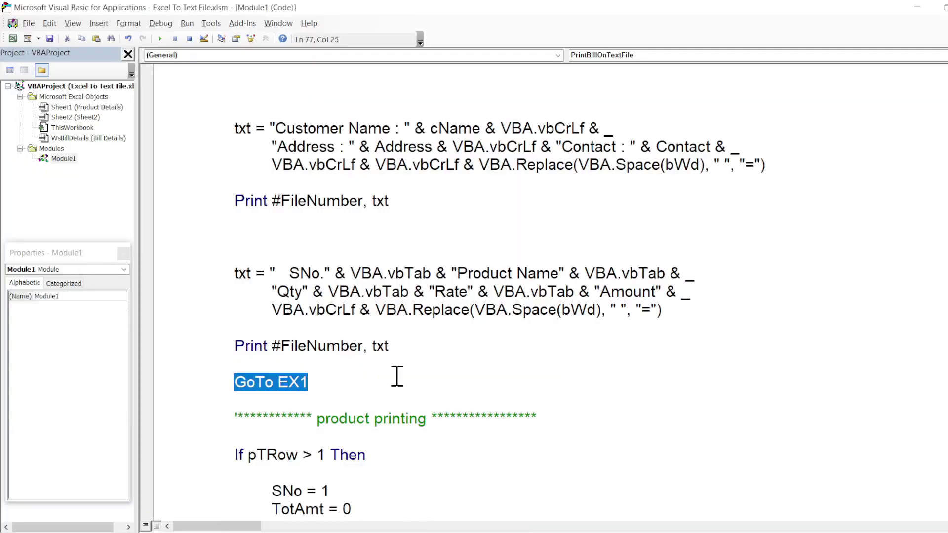
pyautogui.press('Delete')
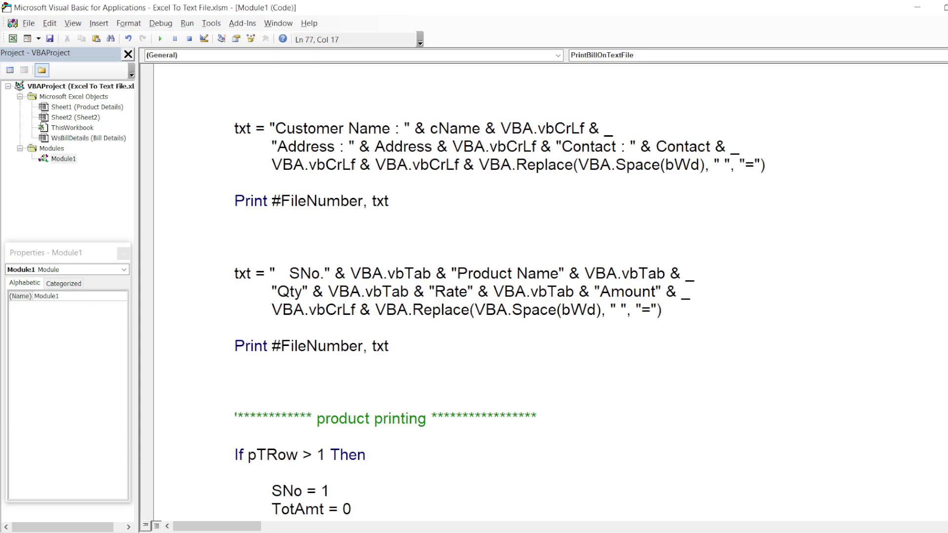
# Review the product-printing comment and the If pTRow > 1 Then condition, highlighting pTRow.
pyautogui.scroll(-2, 544, 296)
pyautogui.scroll(-2, 543, 297)
pyautogui.scroll(-3, 543, 297)
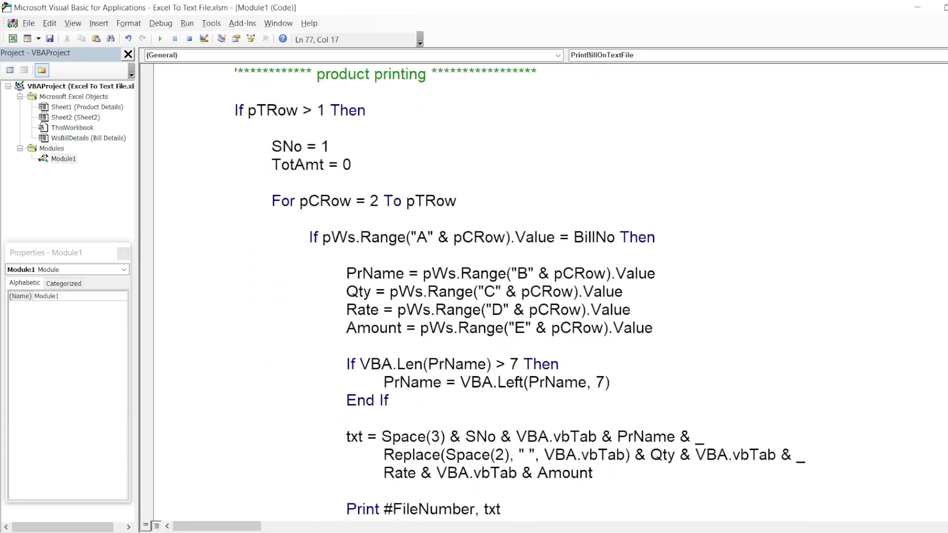
pyautogui.scroll(1, 494, 297)
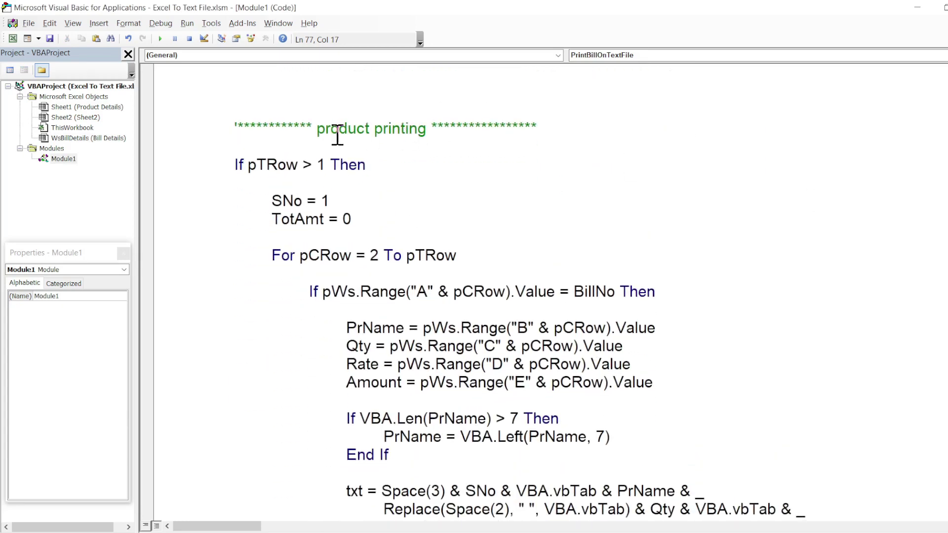
pyautogui.moveTo(317, 129); pyautogui.dragTo(434, 132)
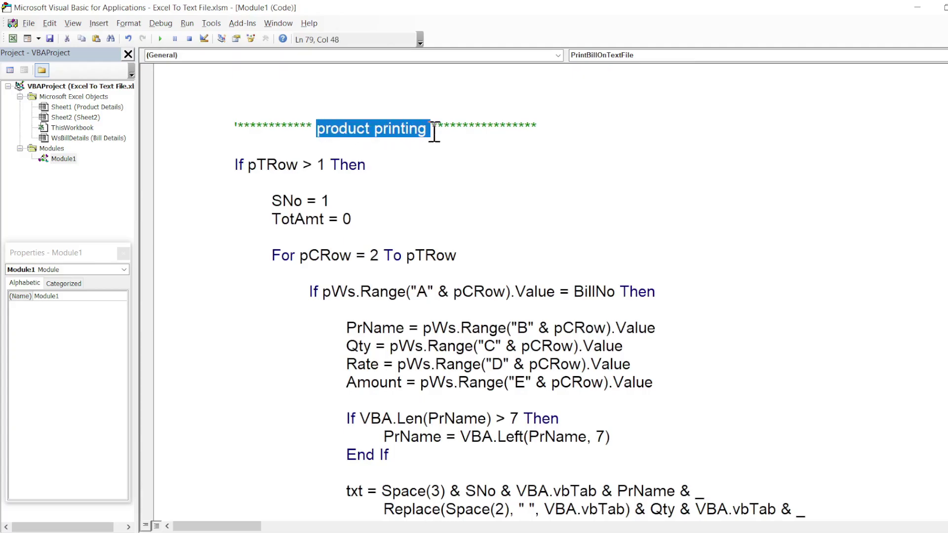
pyautogui.hotkey('shift', 'Right')
pyautogui.scroll(-1, 494, 297)
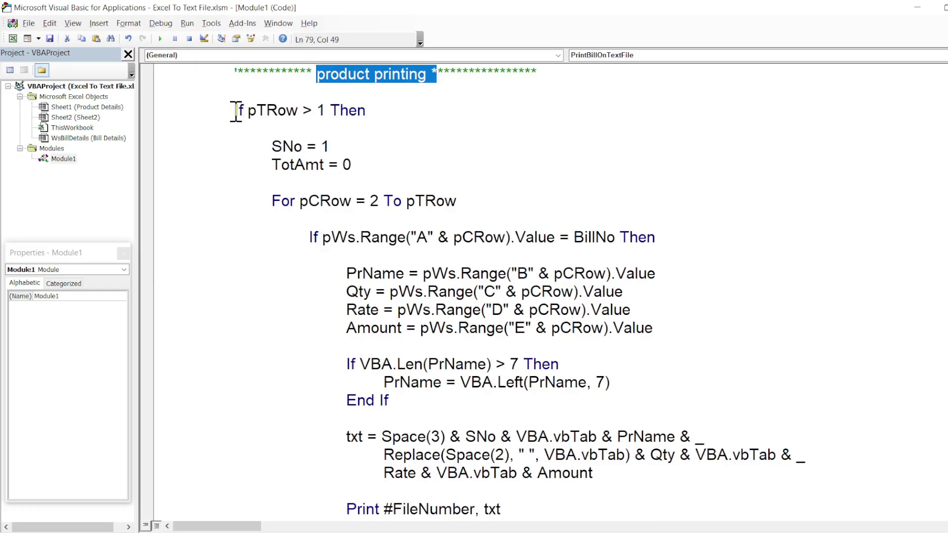
pyautogui.moveTo(235, 110); pyautogui.dragTo(394, 119)
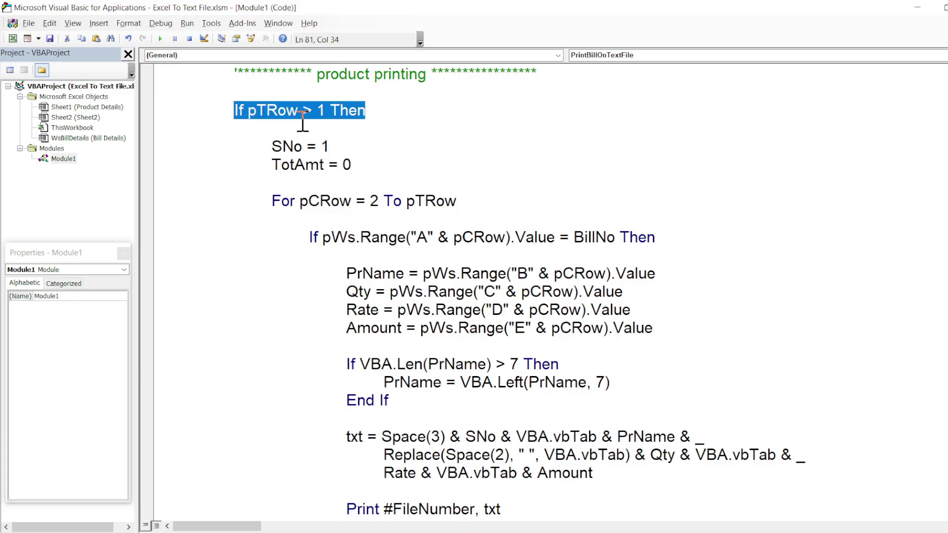
pyautogui.doubleClick(276, 112)
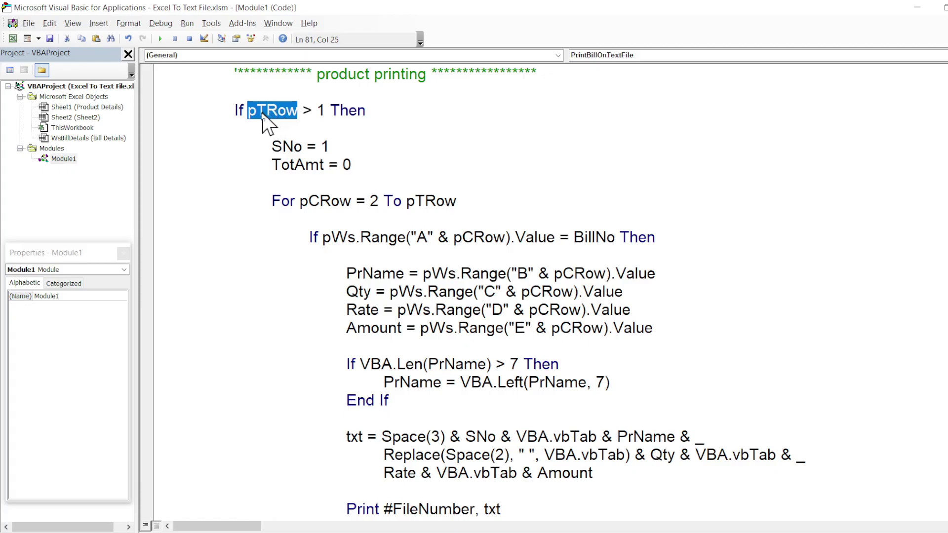
pyautogui.click(317, 112)
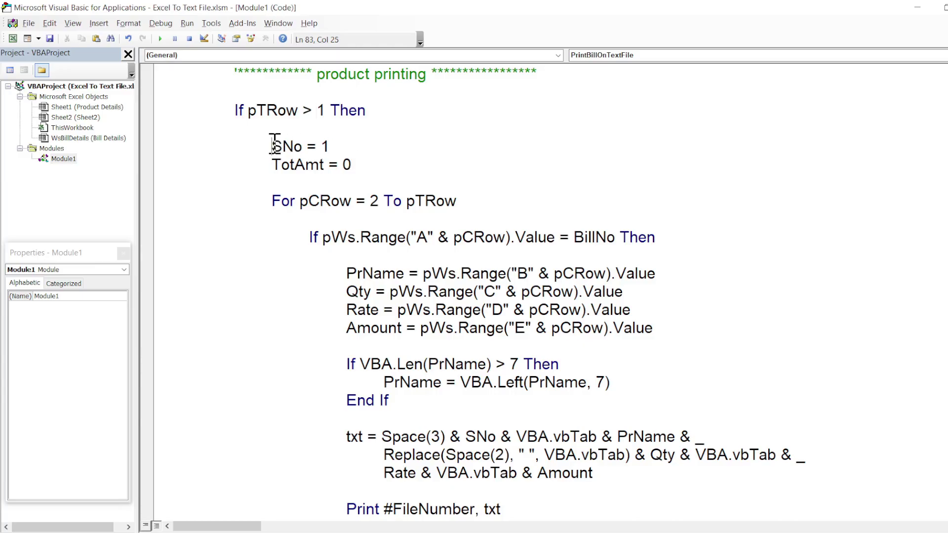
# Walk through the SNo = 1 and TotAmt = 0 initialisations and the For pCRow loop line.
pyautogui.moveTo(272, 146); pyautogui.dragTo(363, 165)
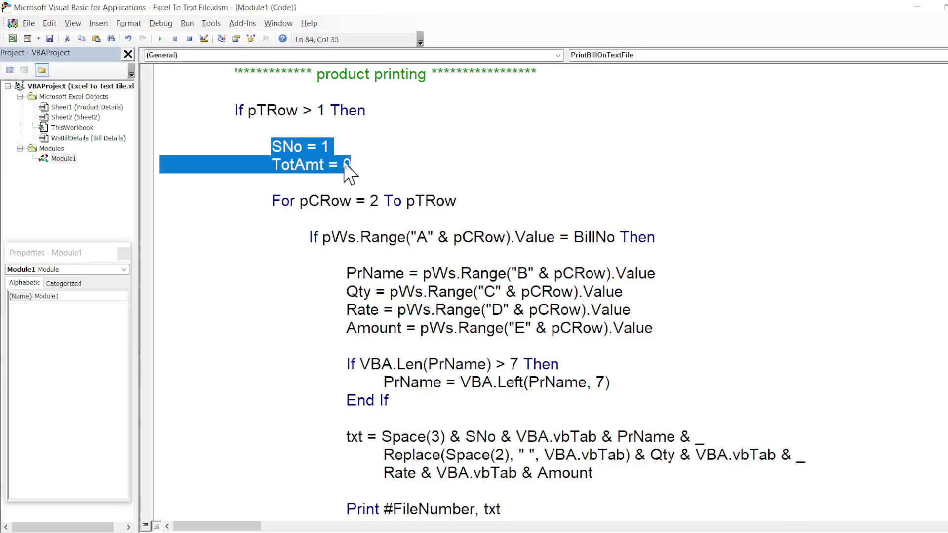
pyautogui.click(329, 164)
pyautogui.doubleClick(295, 146)
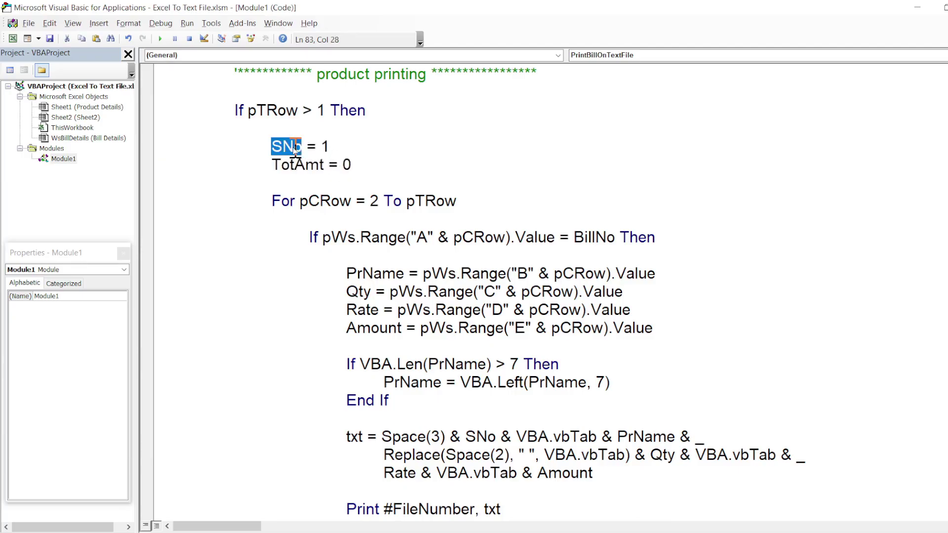
pyautogui.click(295, 147)
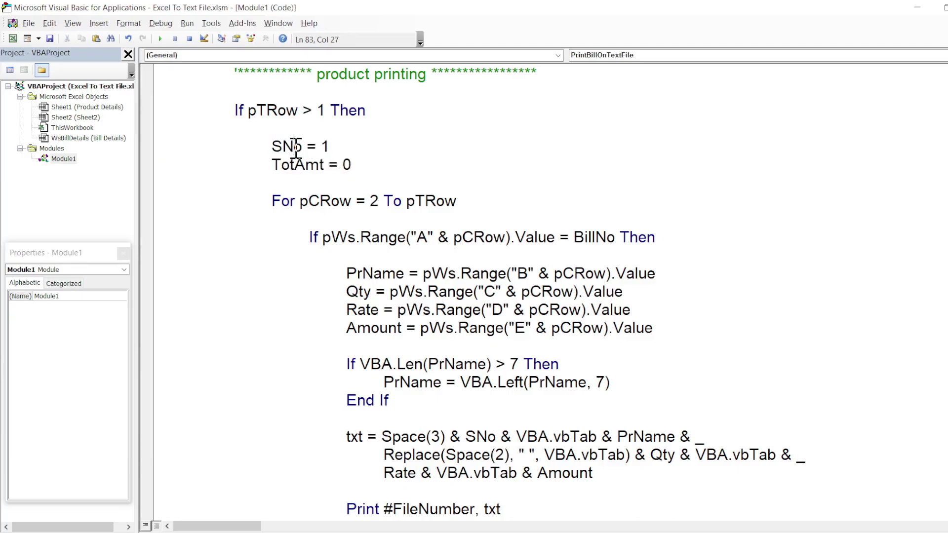
pyautogui.doubleClick(324, 146)
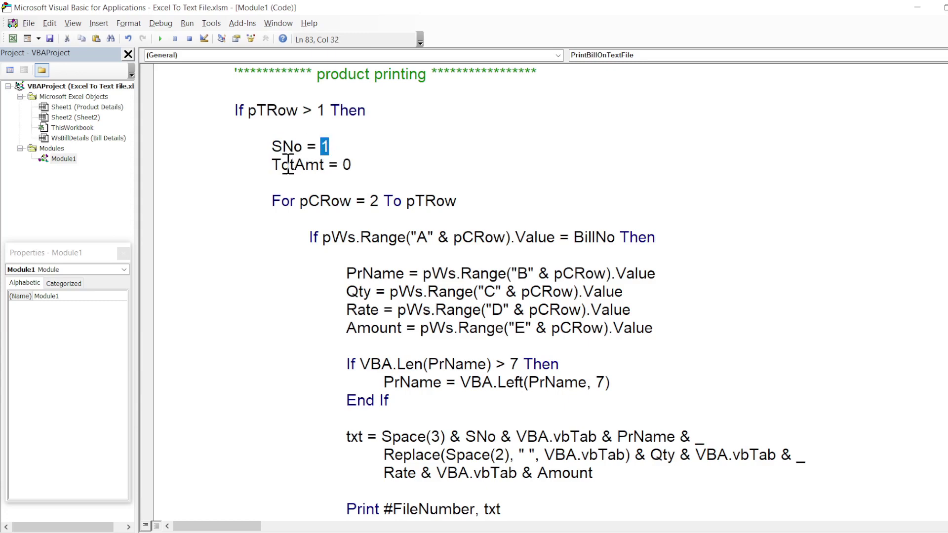
pyautogui.moveTo(277, 164); pyautogui.dragTo(379, 161)
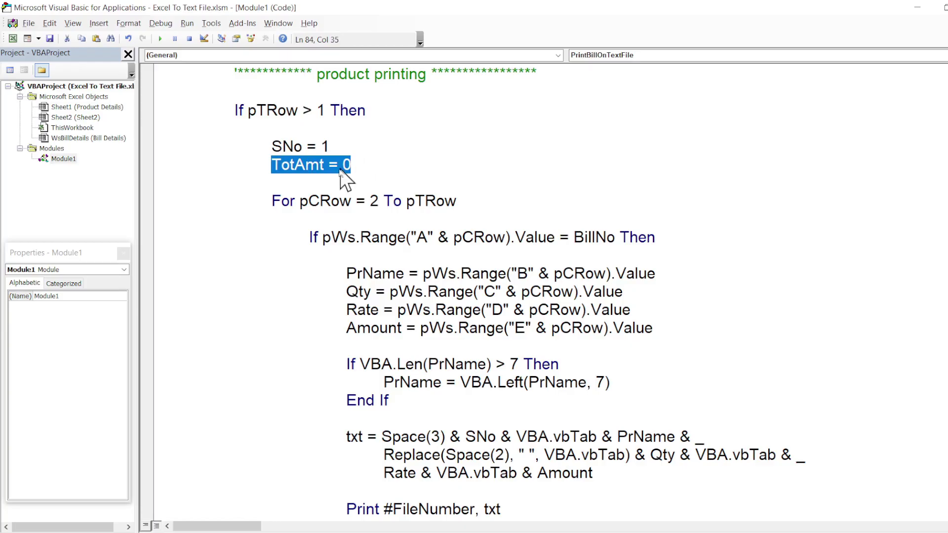
pyautogui.click(291, 167)
pyautogui.doubleClick(290, 167)
pyautogui.click(352, 168)
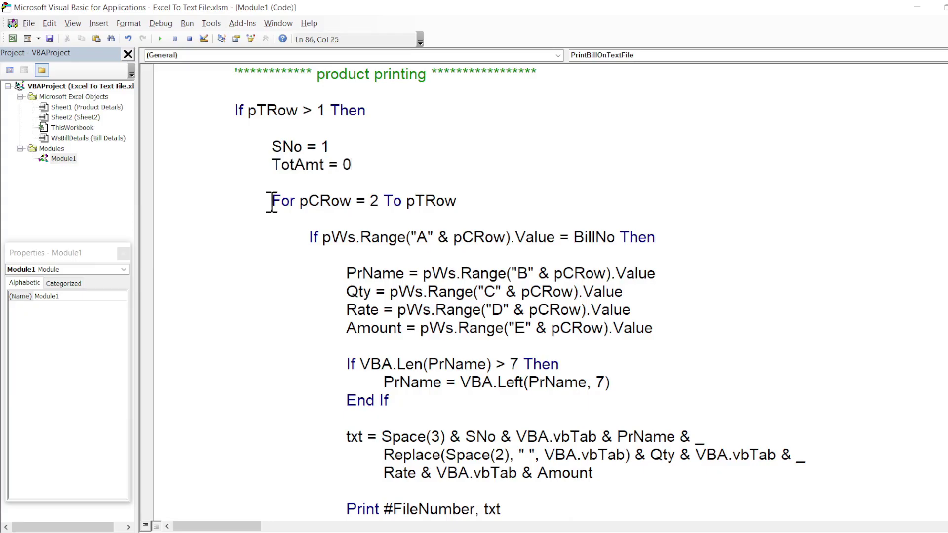
pyautogui.moveTo(270, 203); pyautogui.dragTo(477, 208)
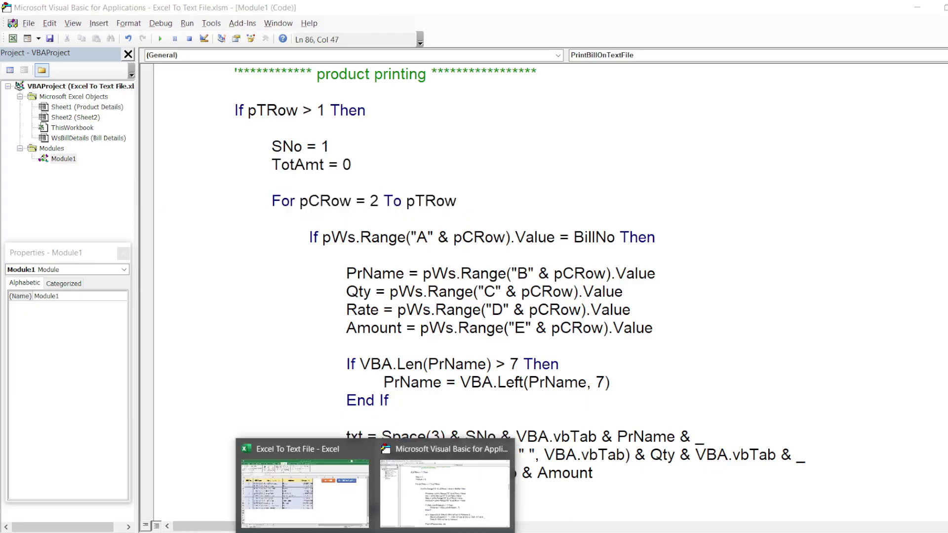
# Highlight Bill No. cells A2:A14 on the Product Details sheet to show each bill's product rows.
pyautogui.click(322, 518)
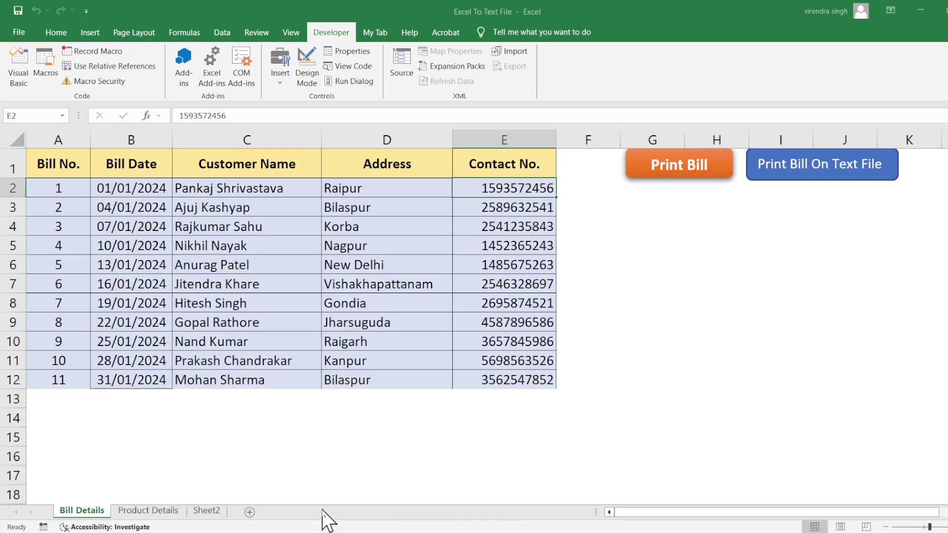
pyautogui.click(159, 515)
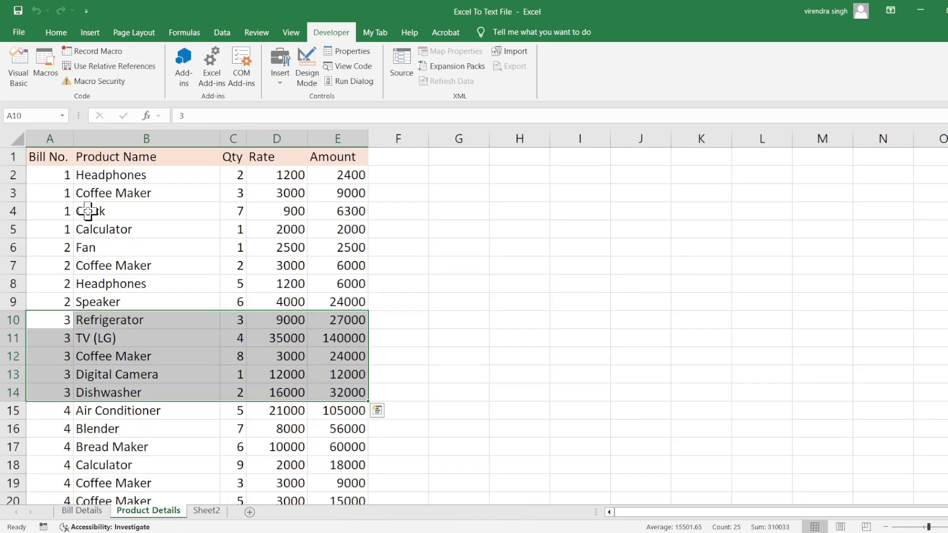
pyautogui.moveTo(47, 180)
pyautogui.mouseDown()
pyautogui.moveTo(68, 357)
pyautogui.moveTo(59, 393)
pyautogui.mouseUp()
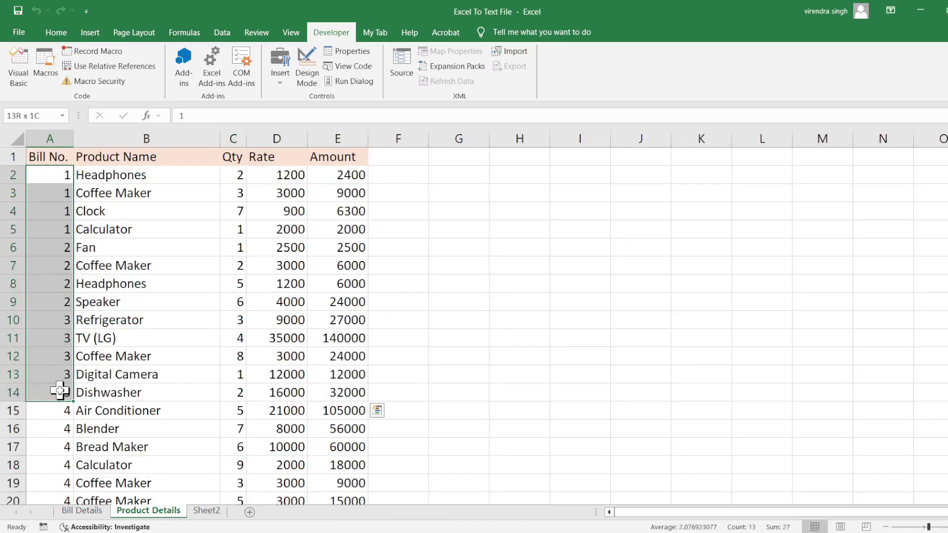
pyautogui.click(59, 393)
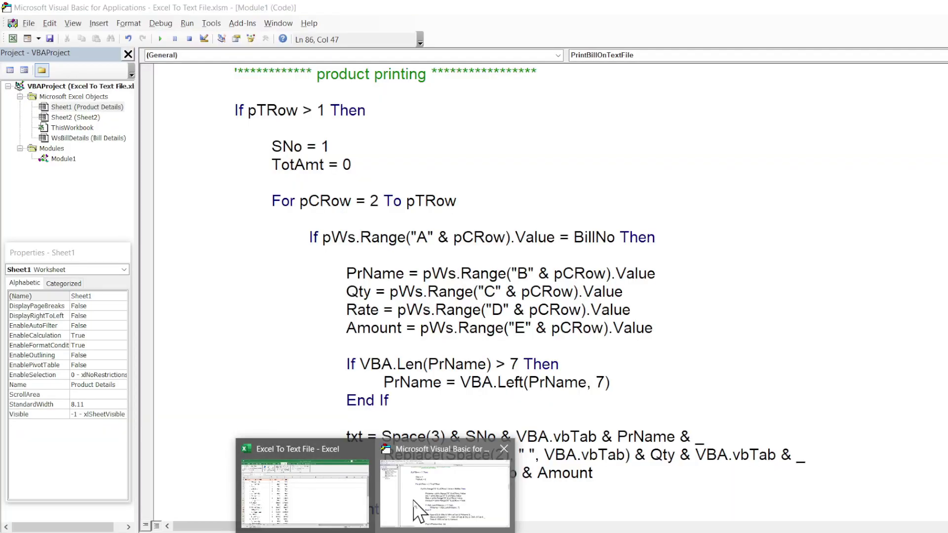
pyautogui.click(414, 500)
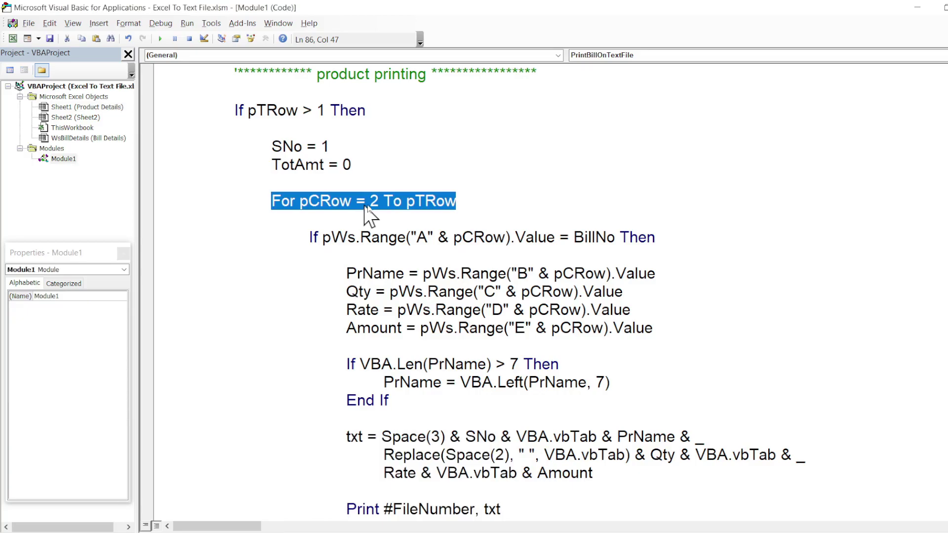
pyautogui.doubleClick(427, 202)
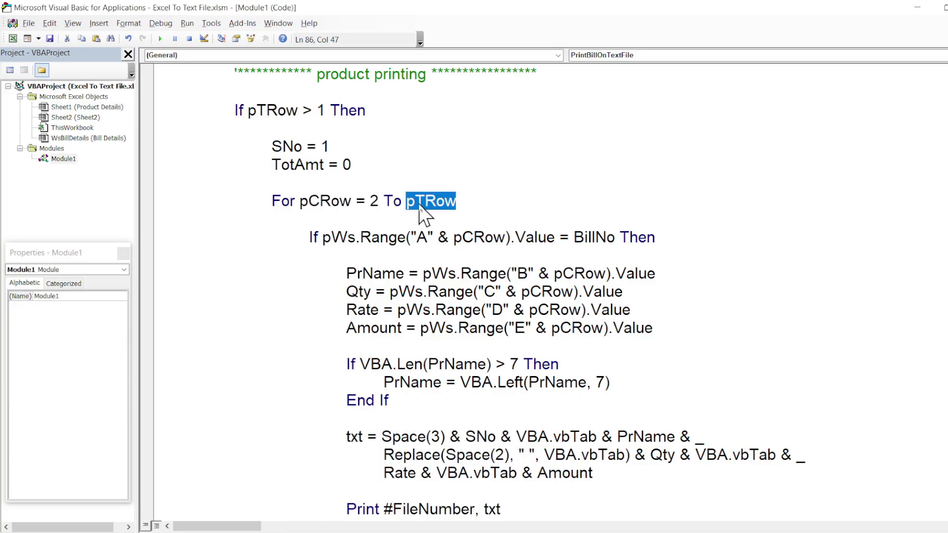
pyautogui.click(332, 199)
pyautogui.doubleClick(332, 198)
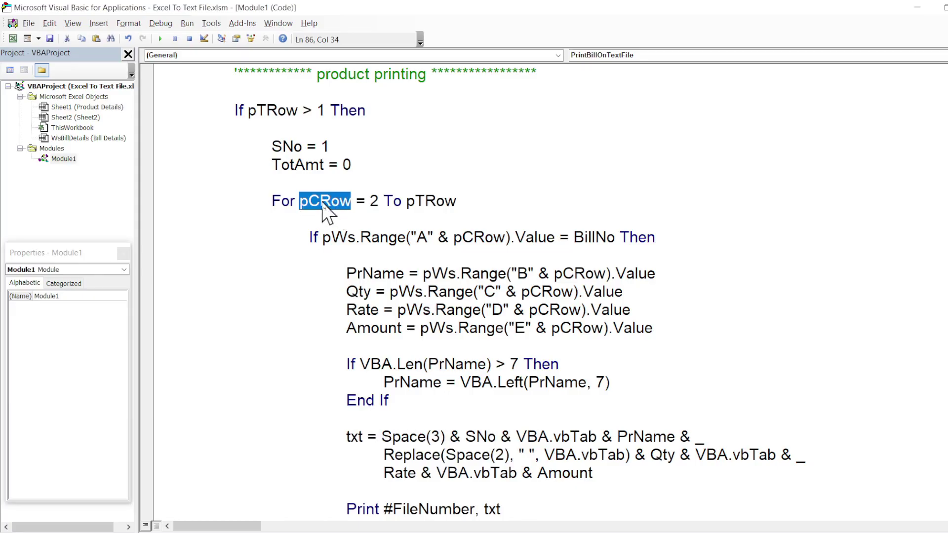
pyautogui.click(374, 200)
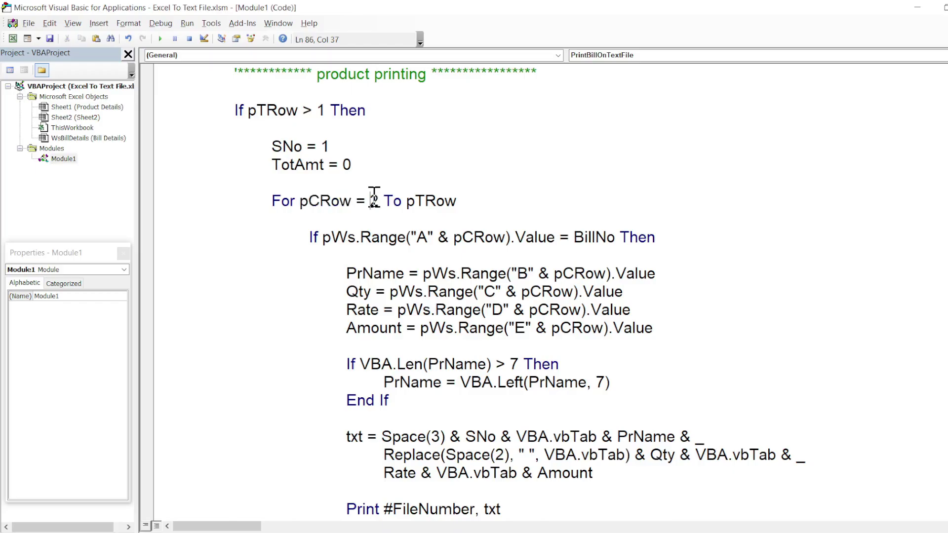
pyautogui.doubleClick(374, 199)
pyautogui.moveTo(407, 201); pyautogui.dragTo(485, 201)
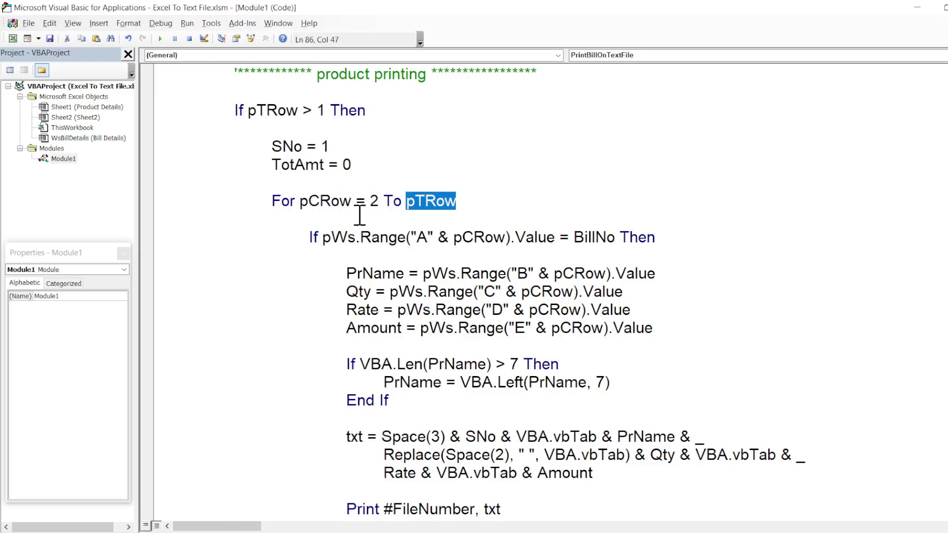
pyautogui.doubleClick(305, 236)
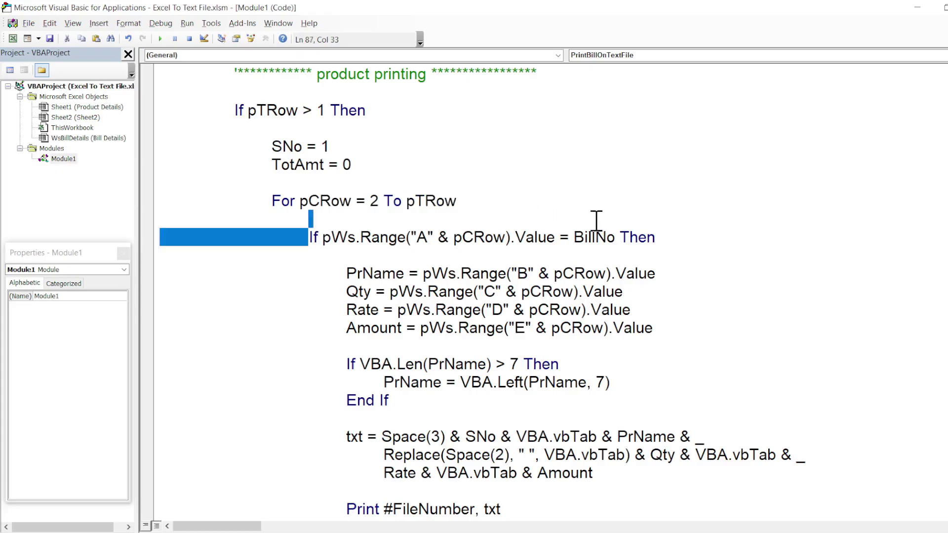
pyautogui.moveTo(597, 221); pyautogui.dragTo(677, 237)
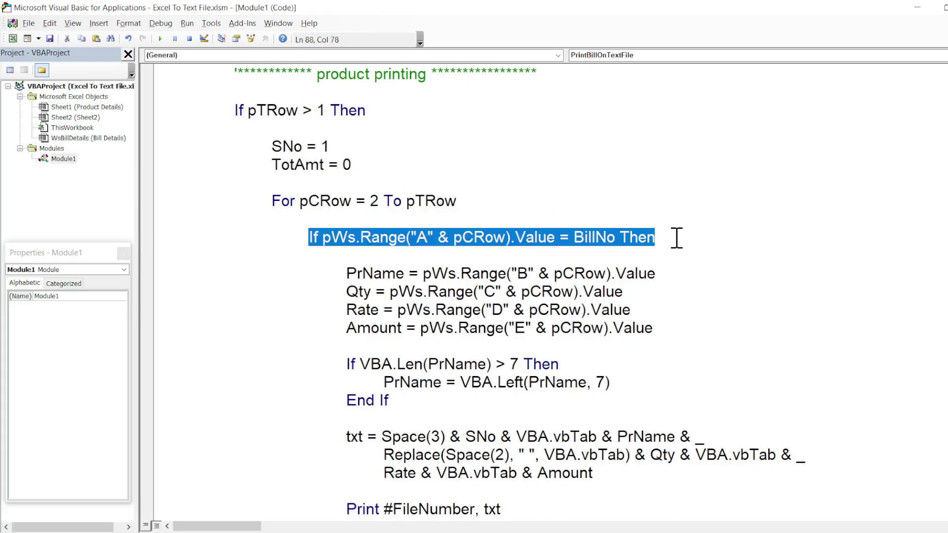
pyautogui.click(429, 253)
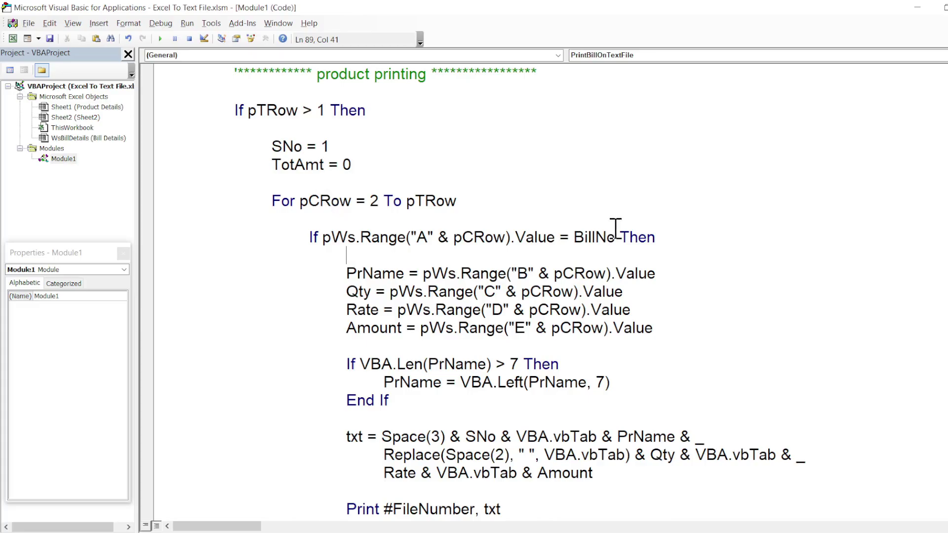
pyautogui.doubleClick(594, 236)
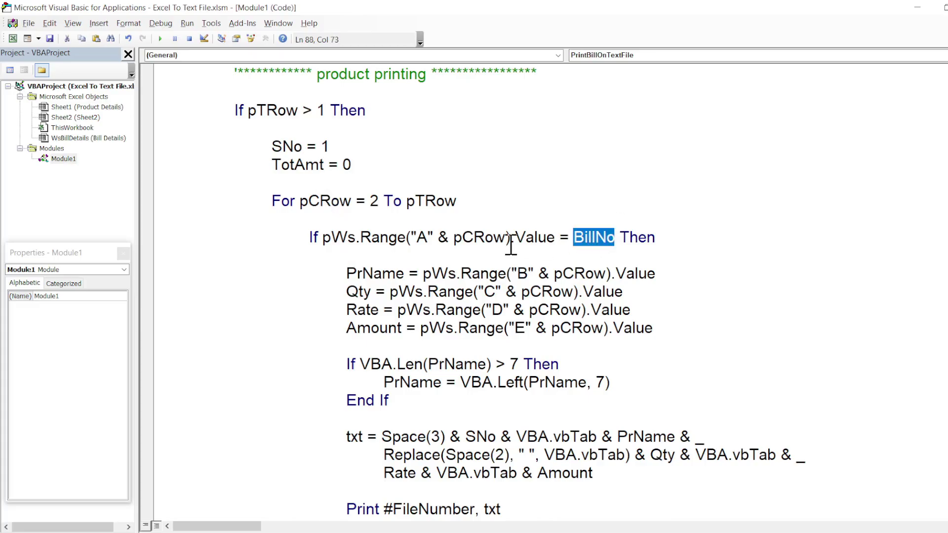
pyautogui.moveTo(323, 237); pyautogui.dragTo(560, 237)
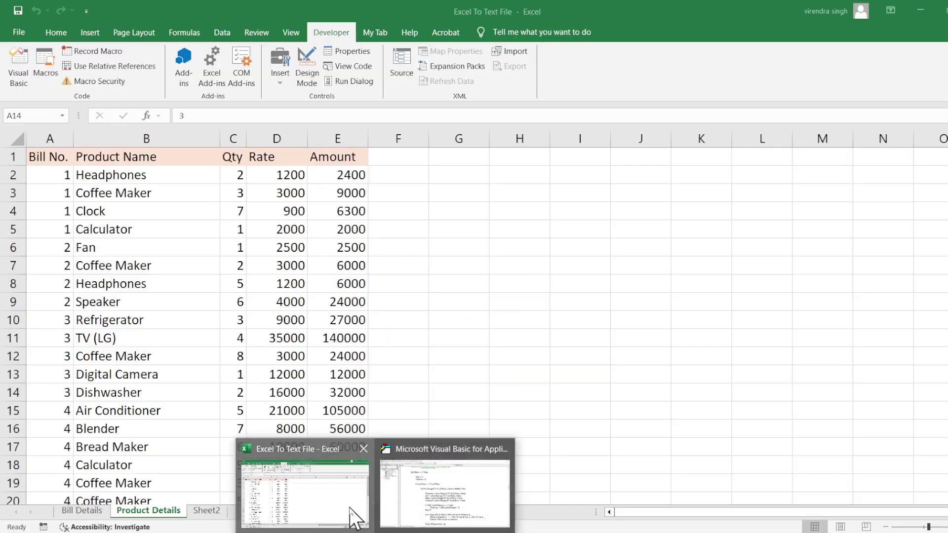
pyautogui.click(349, 508)
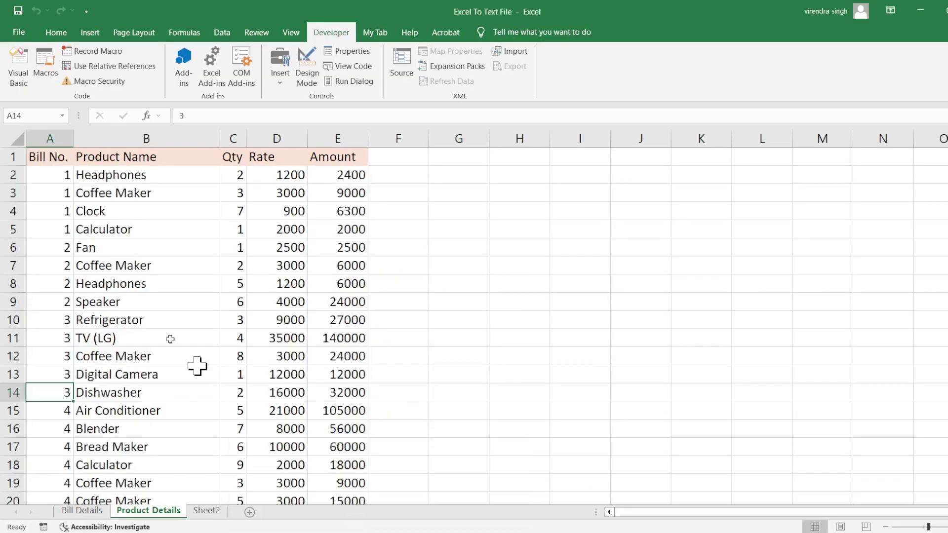
pyautogui.click(51, 175)
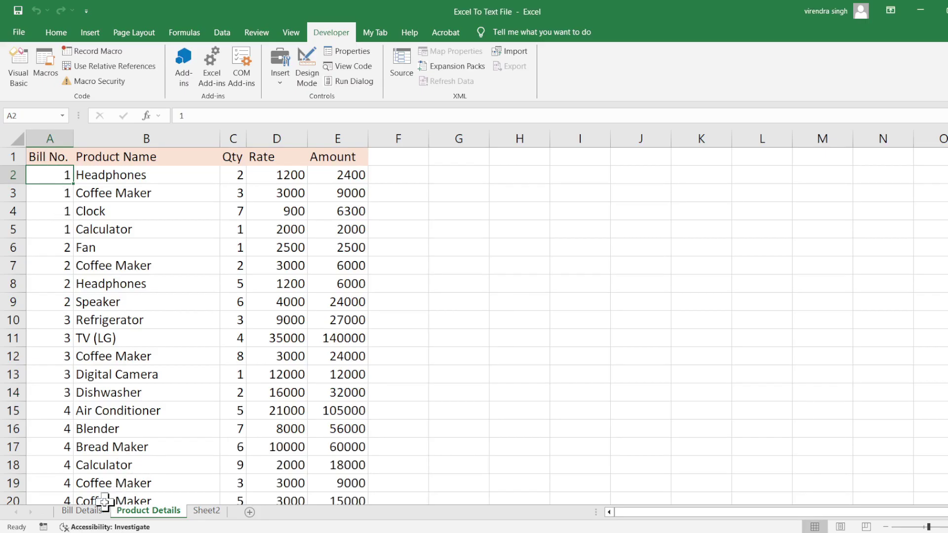
pyautogui.click(82, 511)
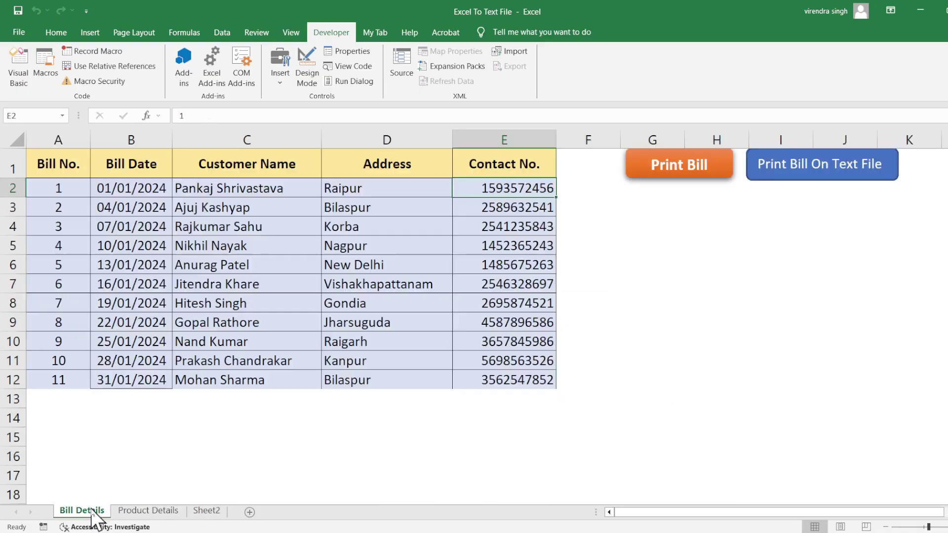
pyautogui.click(60, 193)
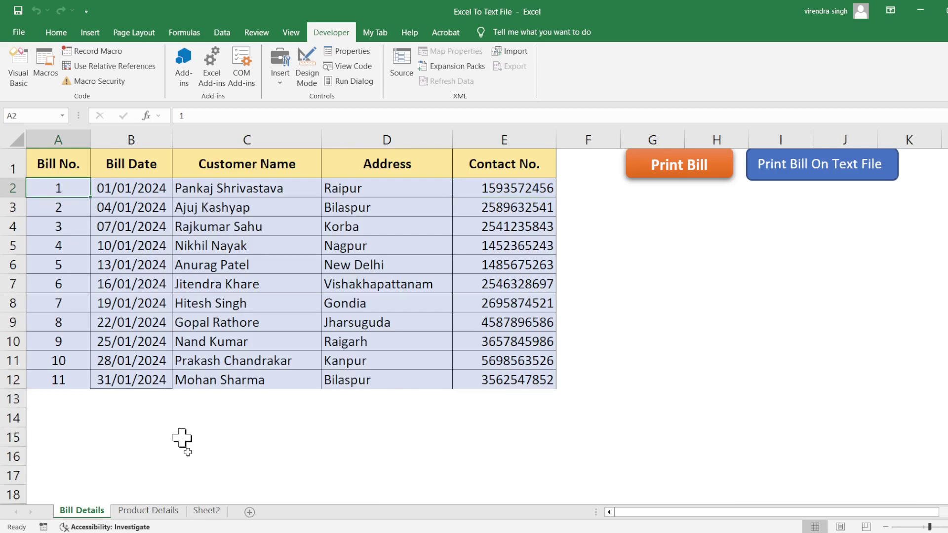
pyautogui.click(148, 512)
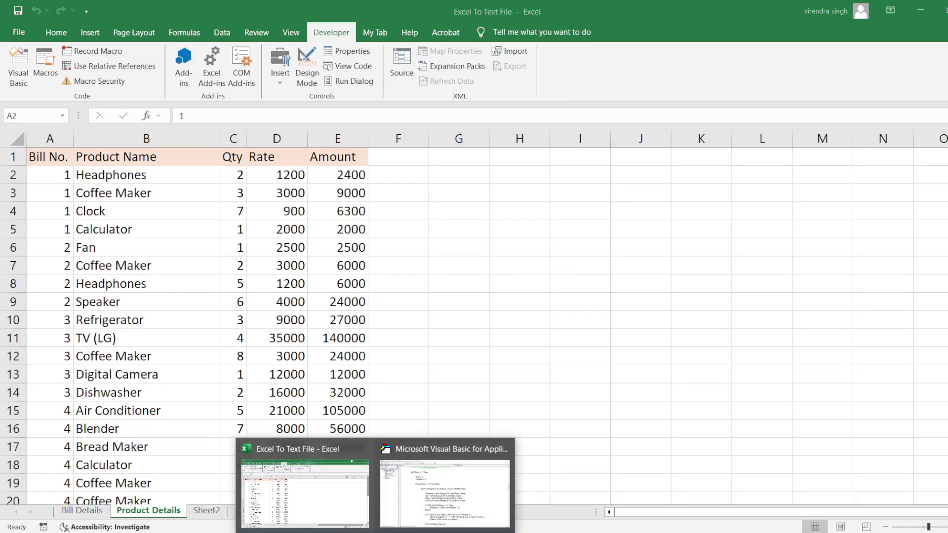
# Back in the code, point out BillNo and the four lines reading product values.
pyautogui.click(423, 513)
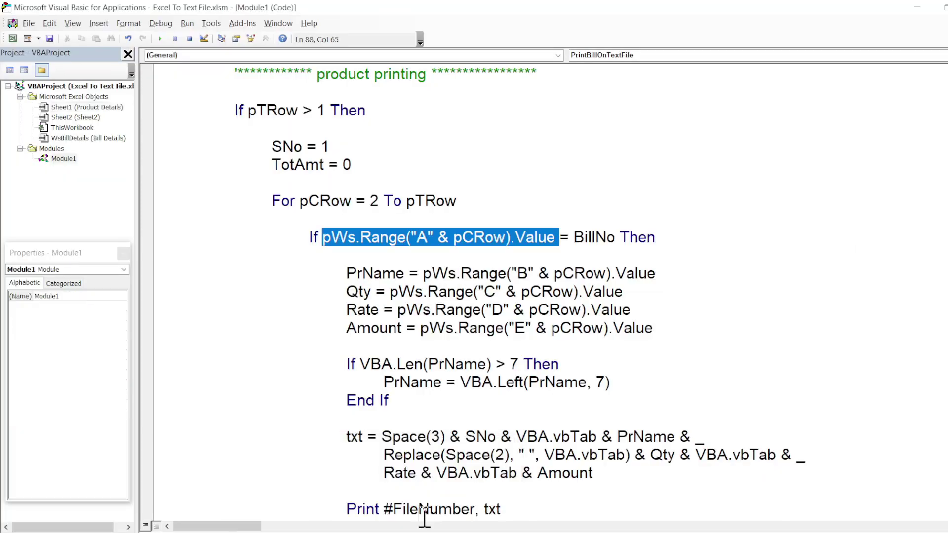
pyautogui.doubleClick(590, 238)
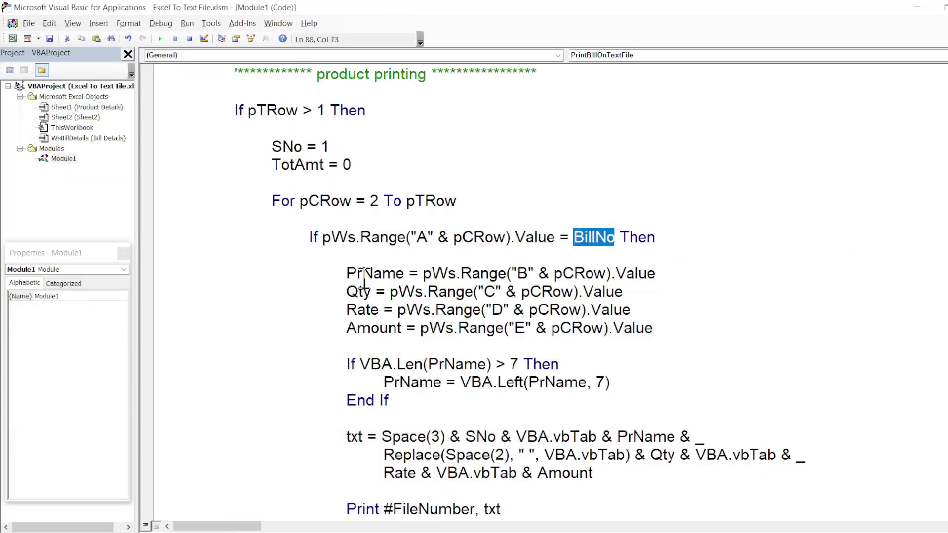
pyautogui.click(347, 275)
pyautogui.moveTo(346, 275)
pyautogui.mouseDown()
pyautogui.moveTo(494, 318)
pyautogui.moveTo(669, 323)
pyautogui.mouseUp()
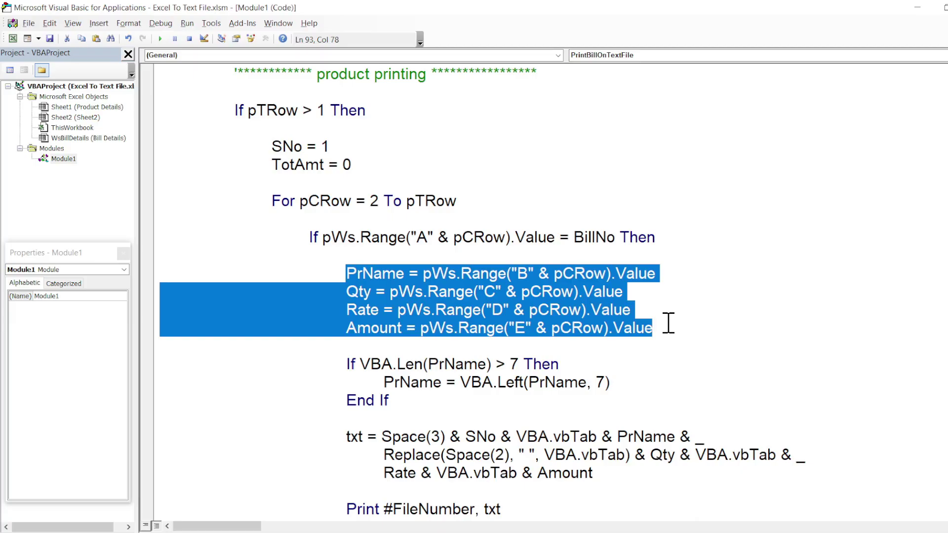
pyautogui.click(574, 277)
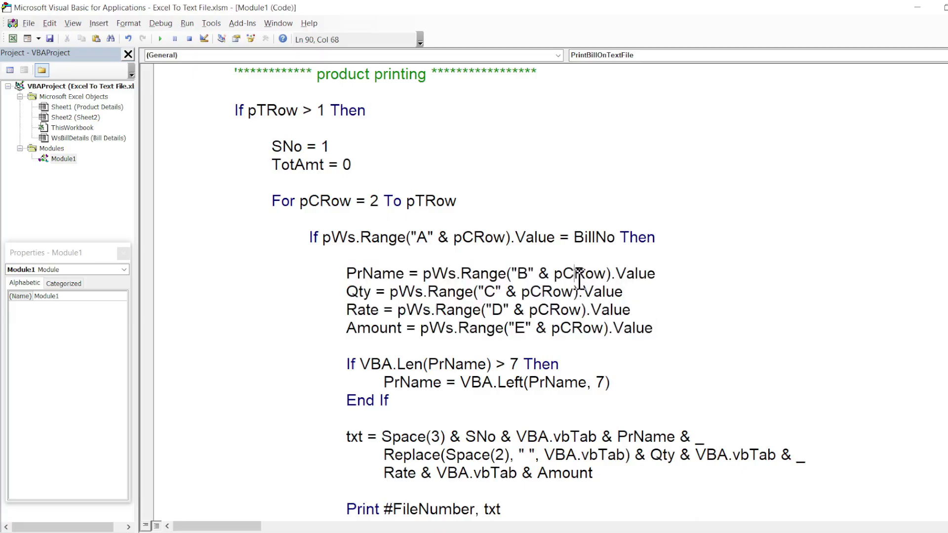
# Mark PrName, Qty, Rate and Amount with their source columns B, C, D and E.
pyautogui.moveTo(527, 274); pyautogui.dragTo(517, 275)
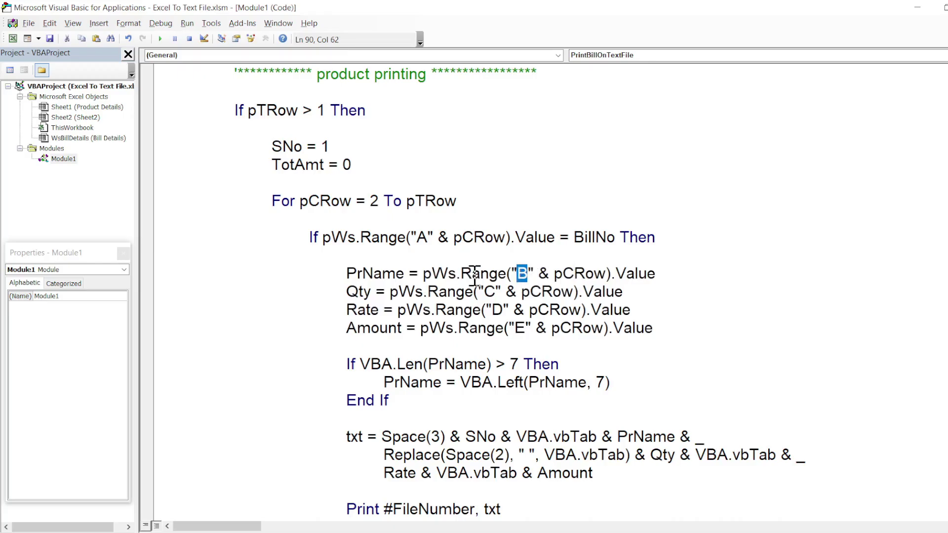
pyautogui.doubleClick(392, 273)
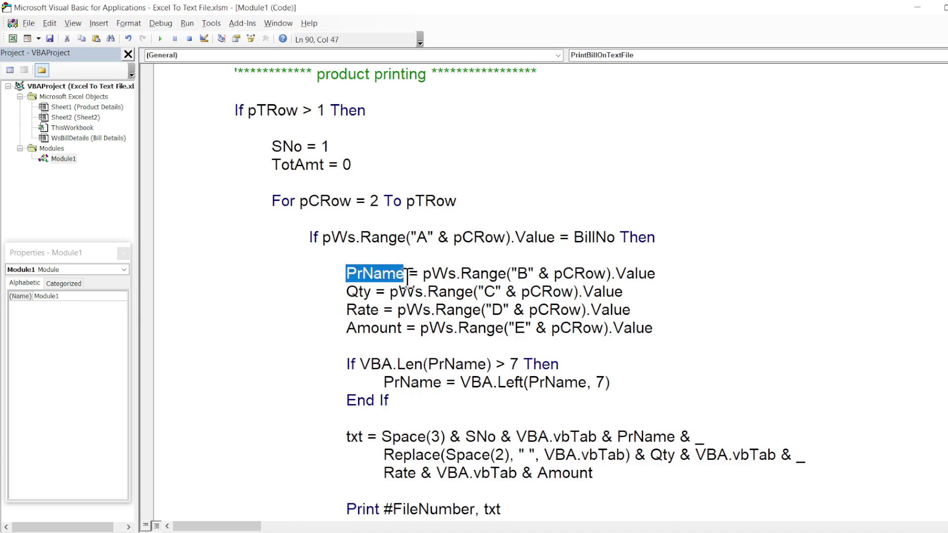
pyautogui.doubleClick(364, 292)
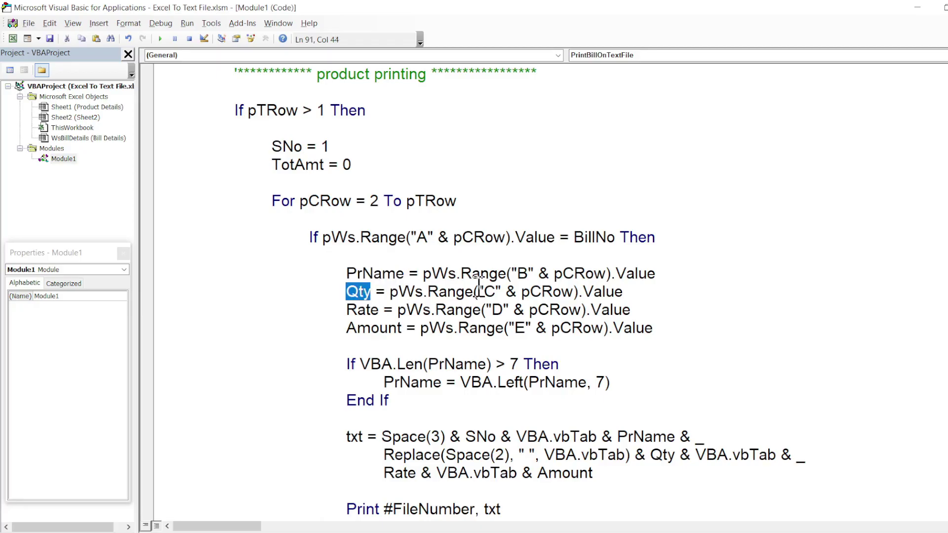
pyautogui.doubleClick(488, 292)
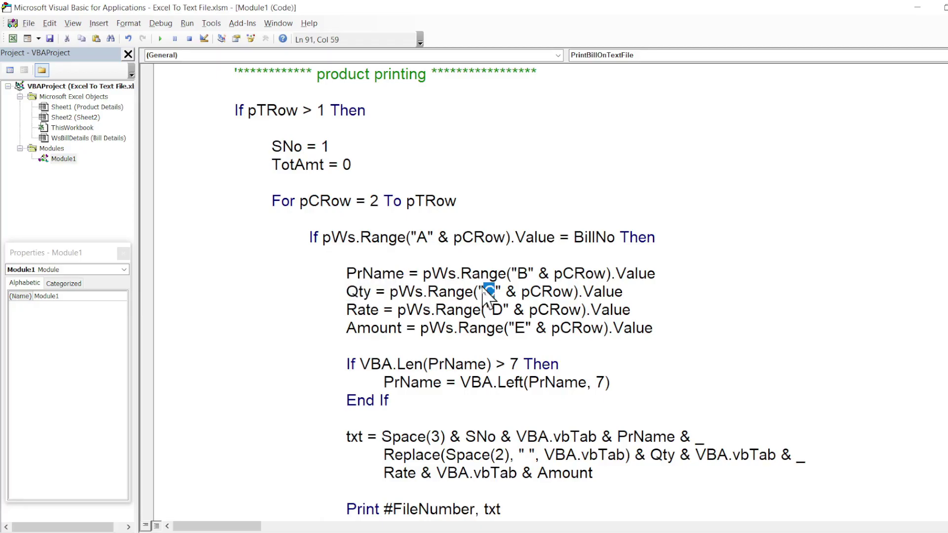
pyautogui.doubleClick(372, 310)
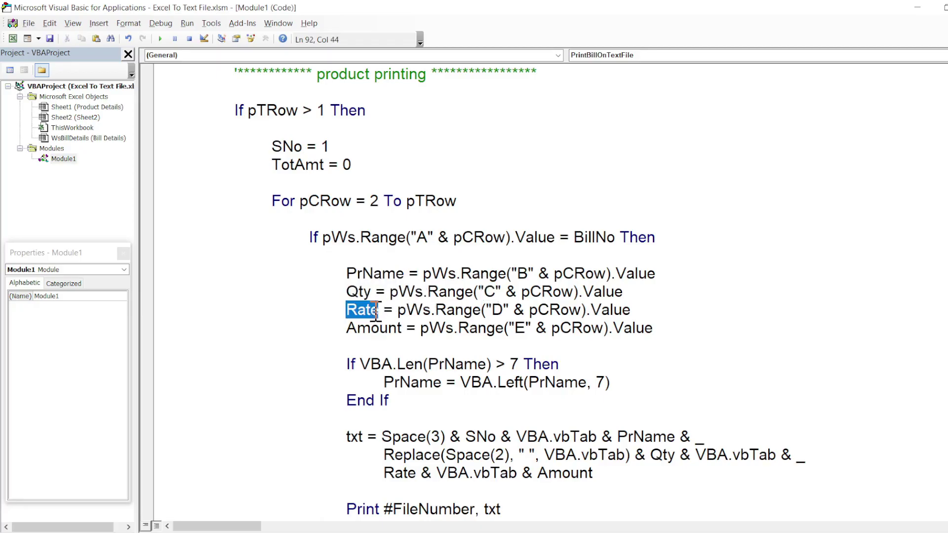
pyautogui.doubleClick(486, 310)
pyautogui.doubleClick(373, 328)
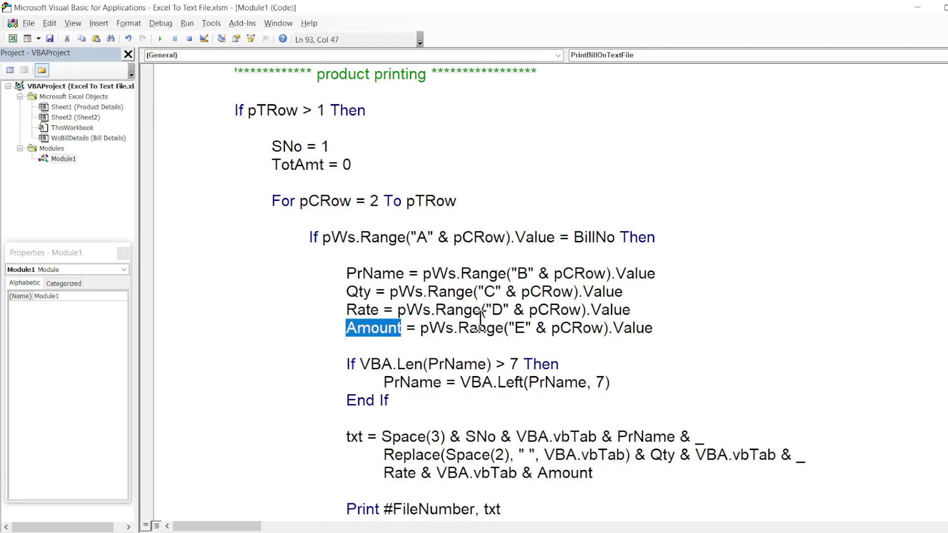
pyautogui.click(519, 328)
pyautogui.doubleClick(519, 328)
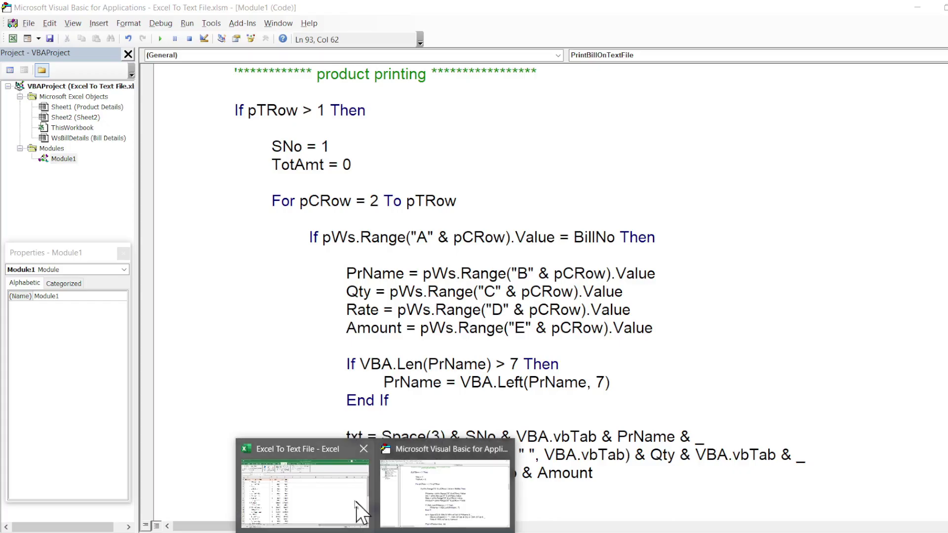
pyautogui.click(356, 509)
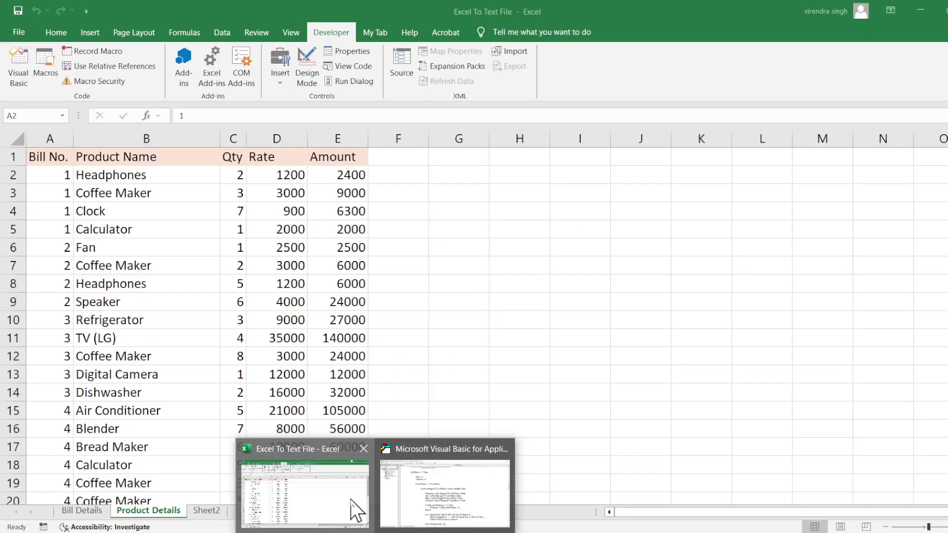
pyautogui.click(102, 177)
pyautogui.moveTo(101, 177); pyautogui.dragTo(366, 174)
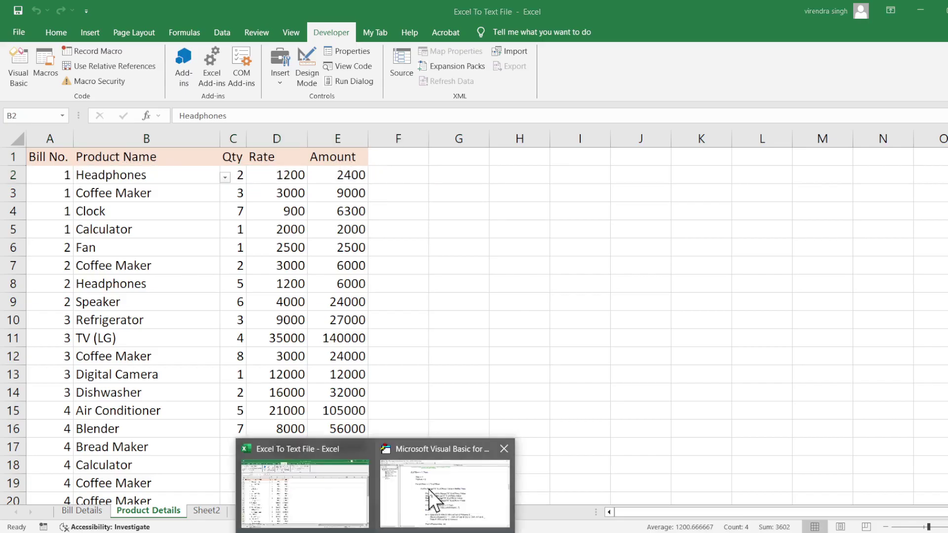
pyautogui.click(430, 501)
pyautogui.moveTo(345, 273); pyautogui.dragTo(663, 341)
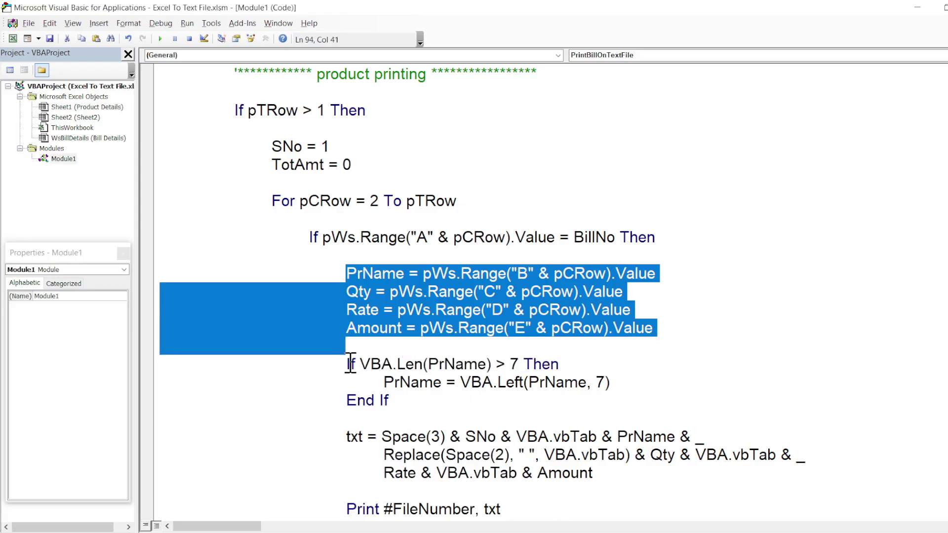
pyautogui.moveTo(351, 364); pyautogui.dragTo(478, 364)
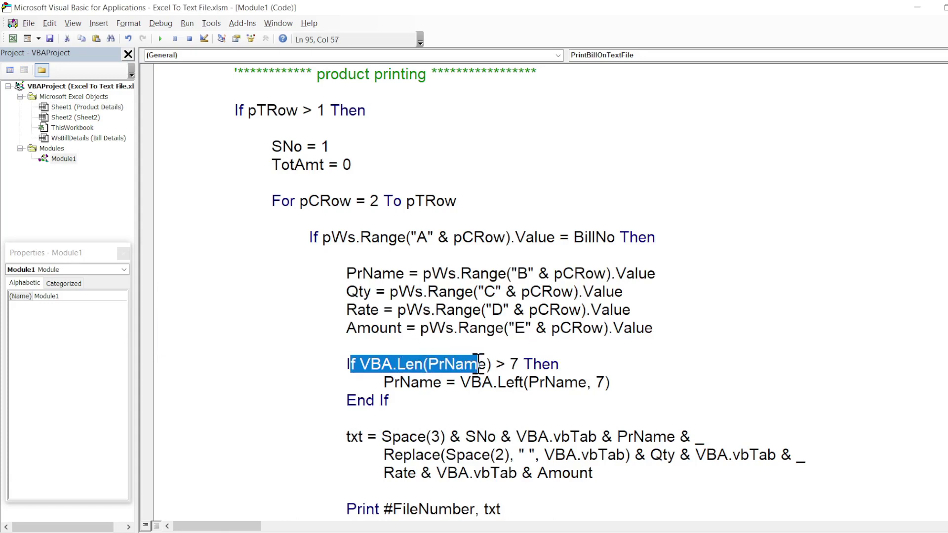
pyautogui.doubleClick(478, 364)
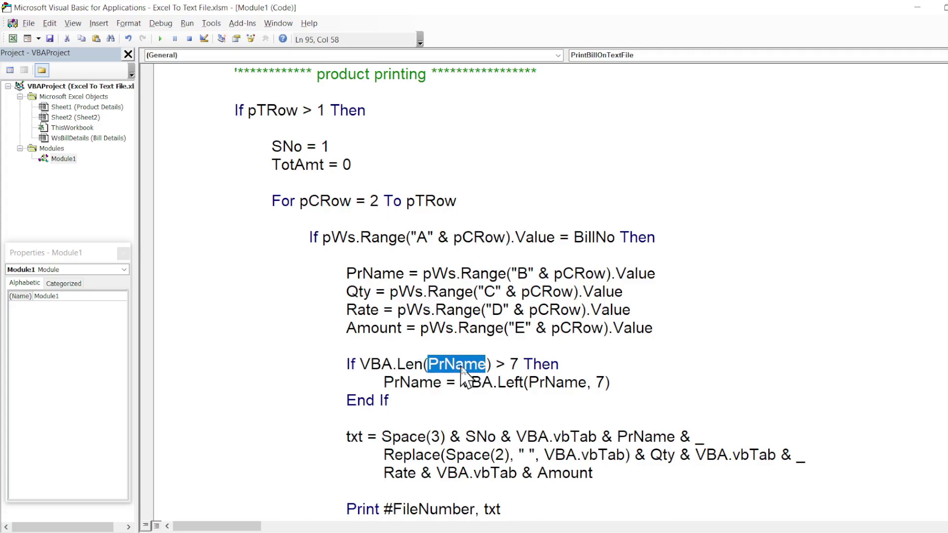
pyautogui.moveTo(509, 364); pyautogui.dragTo(568, 362)
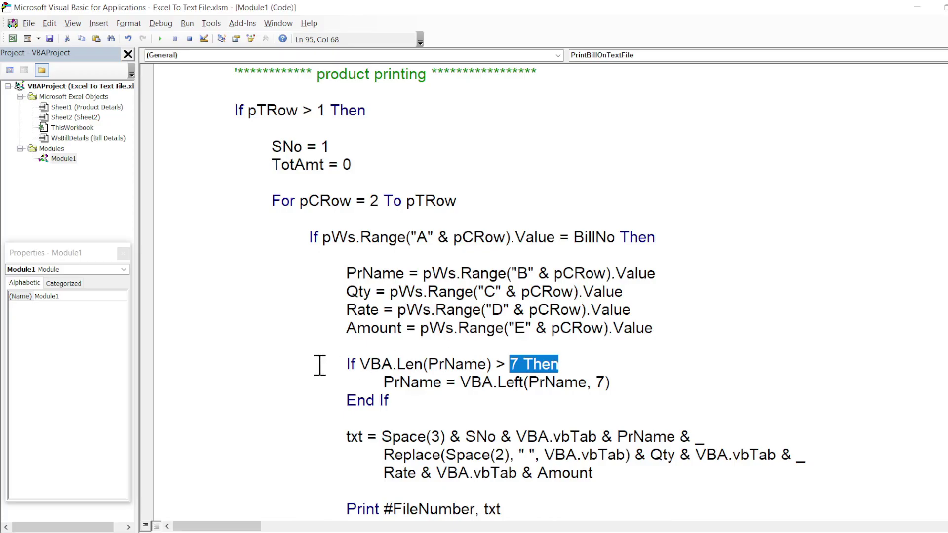
pyautogui.click(347, 366)
pyautogui.moveTo(347, 367); pyautogui.dragTo(571, 364)
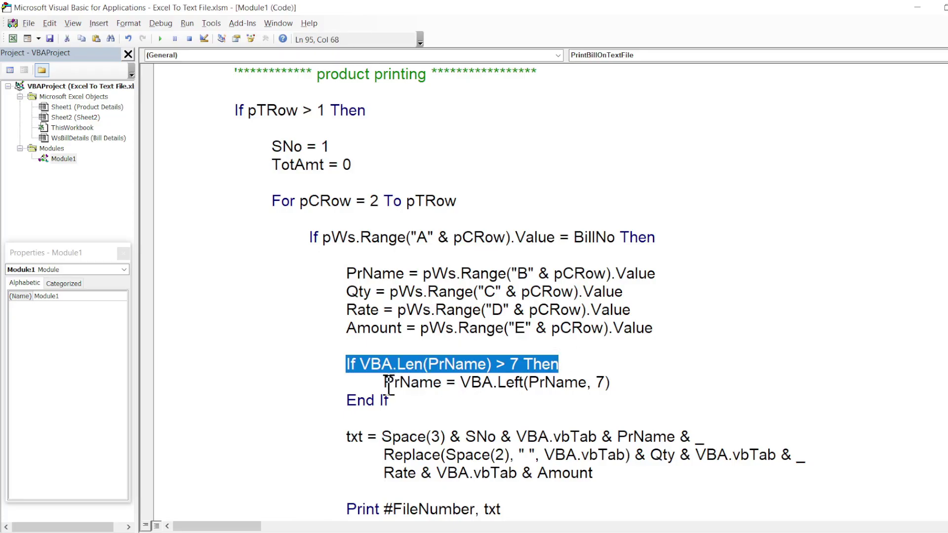
pyautogui.moveTo(385, 383)
pyautogui.mouseDown()
pyautogui.moveTo(595, 370)
pyautogui.moveTo(650, 376)
pyautogui.mouseUp()
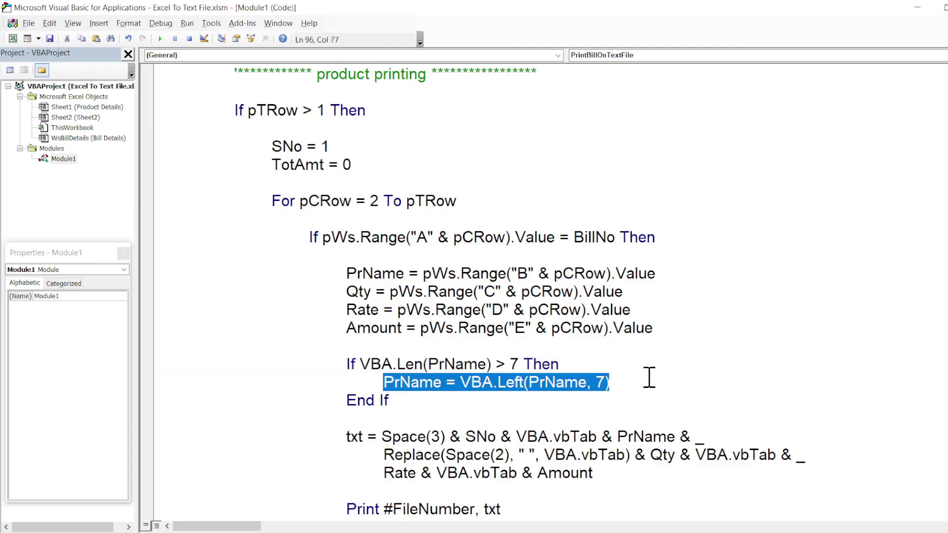
pyautogui.doubleClick(511, 382)
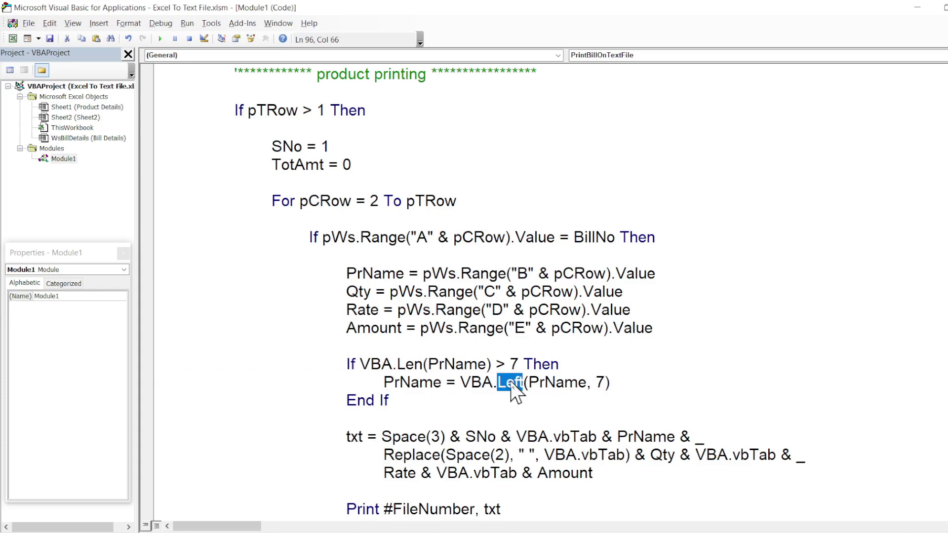
pyautogui.click(564, 381)
pyautogui.doubleClick(564, 382)
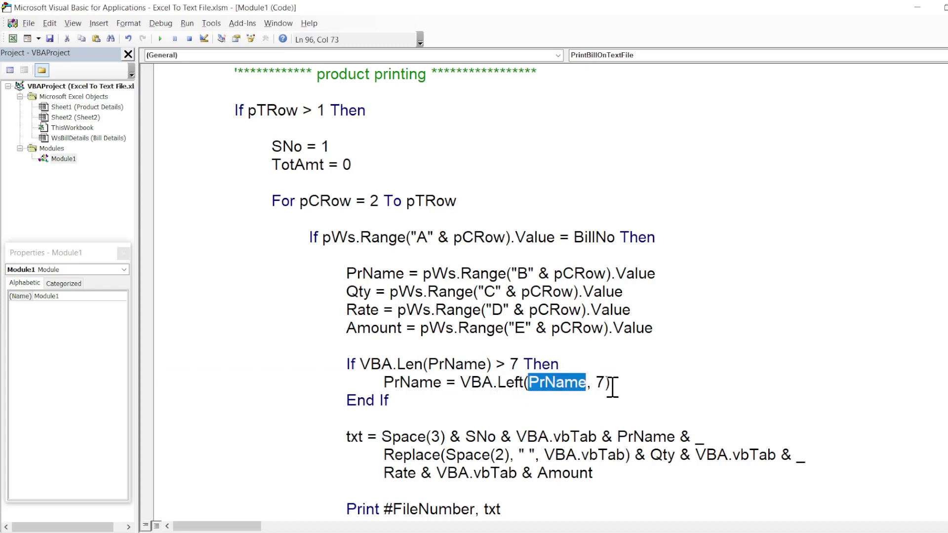
pyautogui.moveTo(596, 382); pyautogui.dragTo(607, 382)
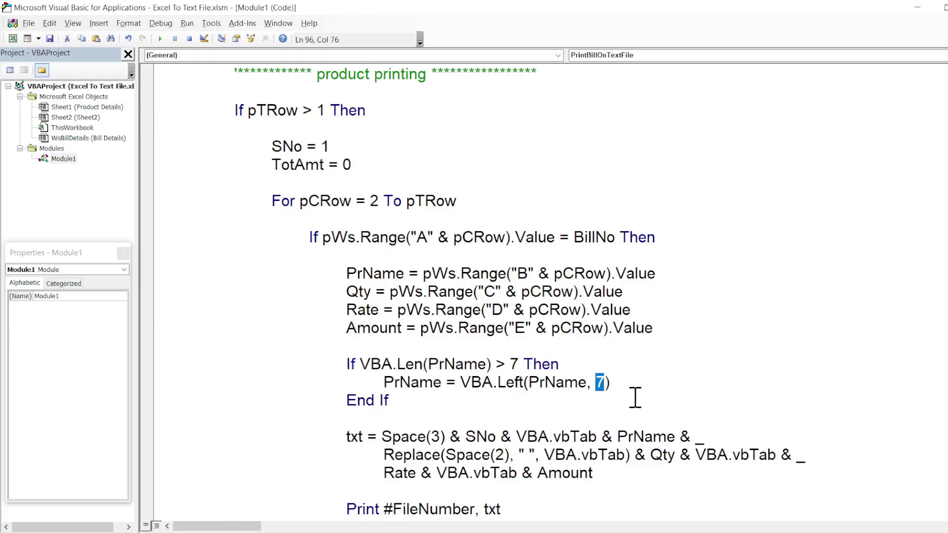
pyautogui.click(403, 384)
pyautogui.doubleClick(405, 384)
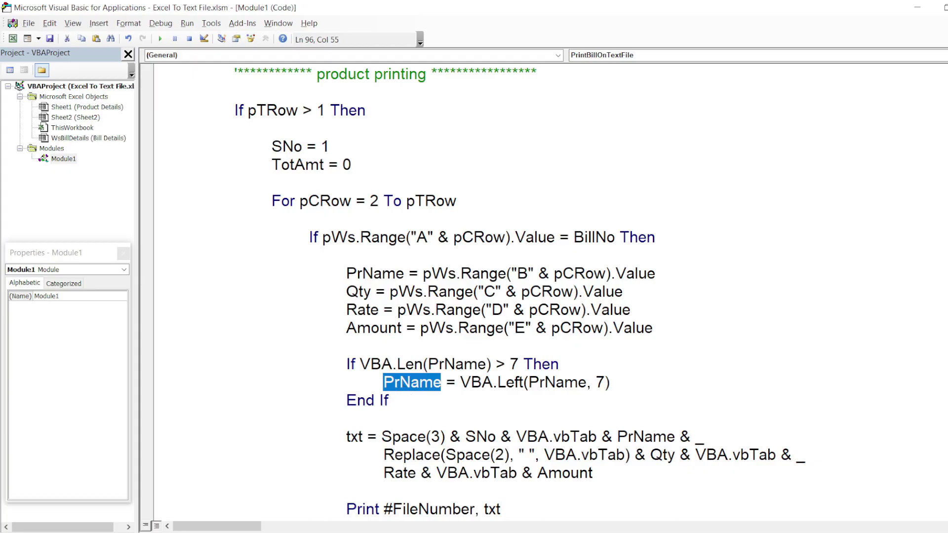
pyautogui.scroll(-4, 543, 292)
pyautogui.scroll(-1, 544, 292)
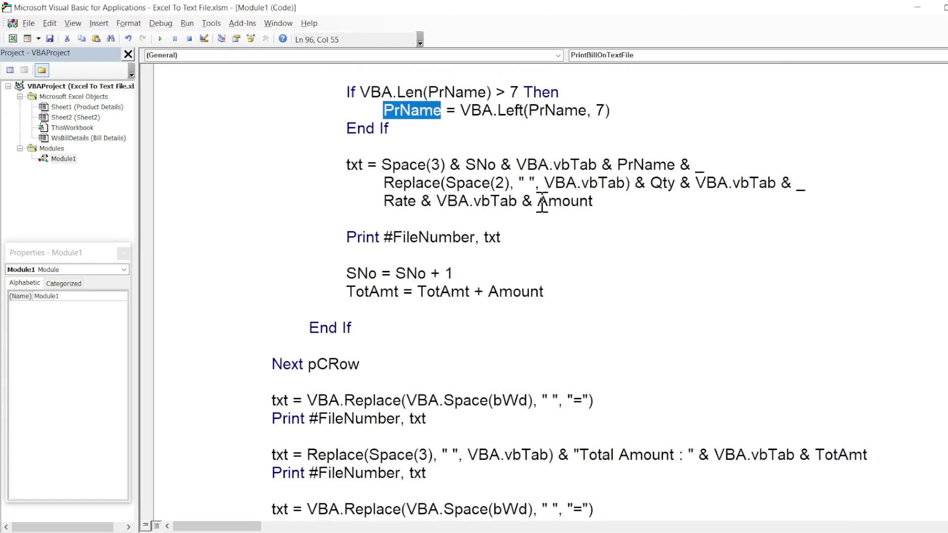
pyautogui.moveTo(344, 168); pyautogui.dragTo(620, 221)
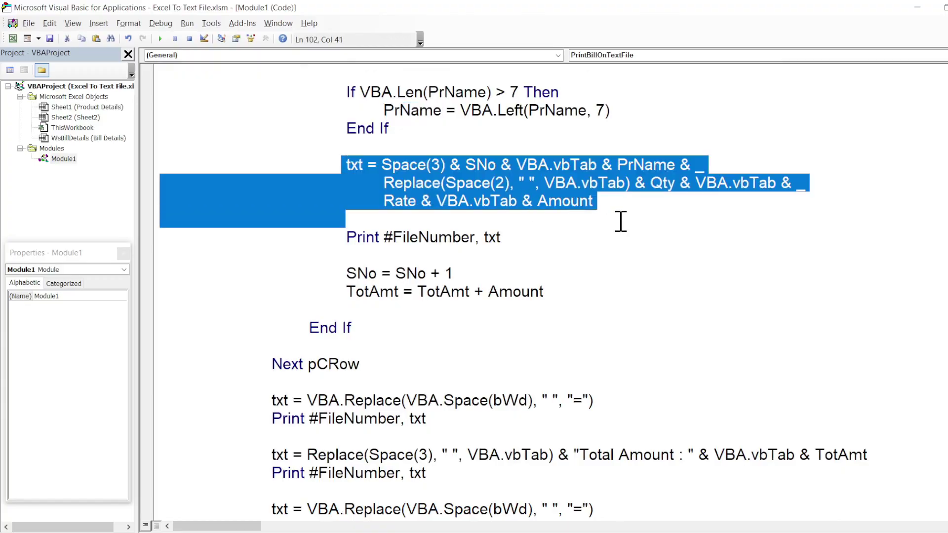
pyautogui.click(461, 203)
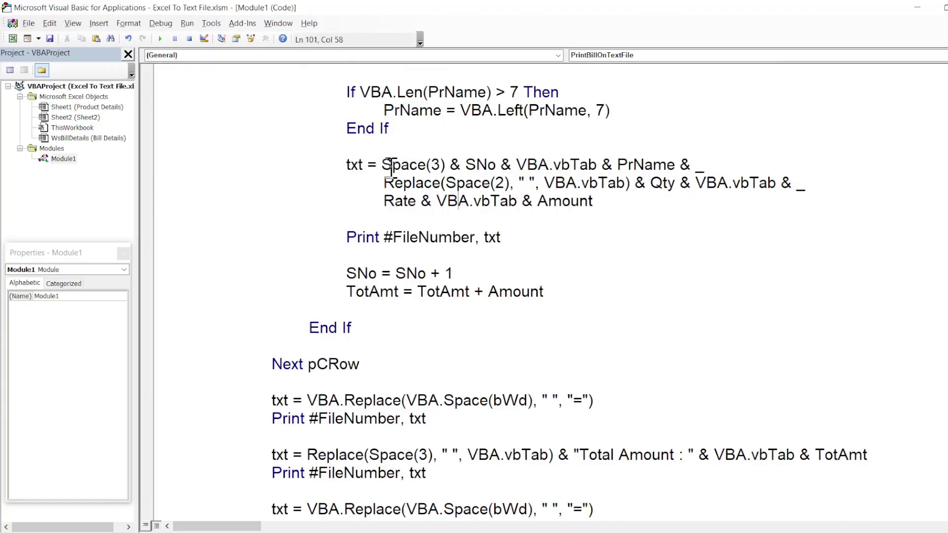
pyautogui.moveTo(382, 165); pyautogui.dragTo(448, 165)
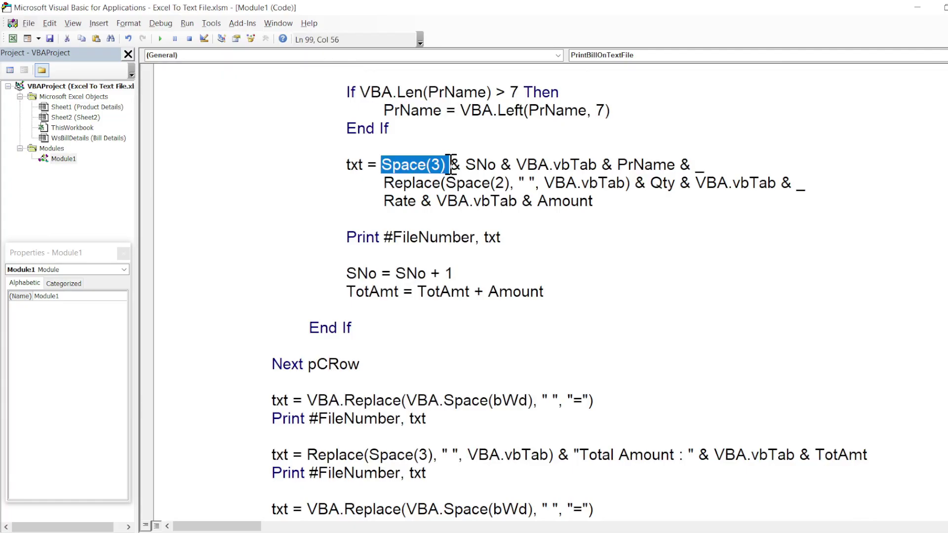
pyautogui.moveTo(465, 164); pyautogui.dragTo(498, 165)
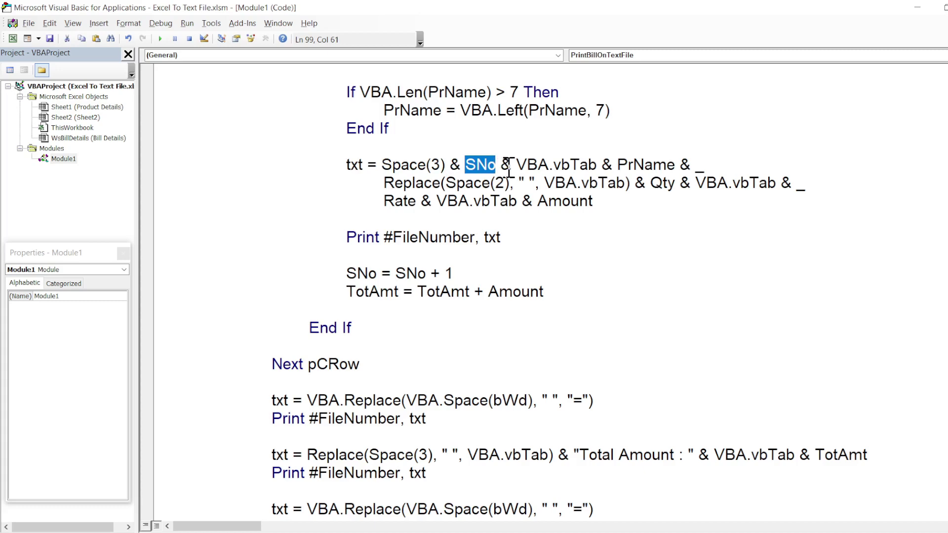
pyautogui.moveTo(518, 165); pyautogui.dragTo(673, 166)
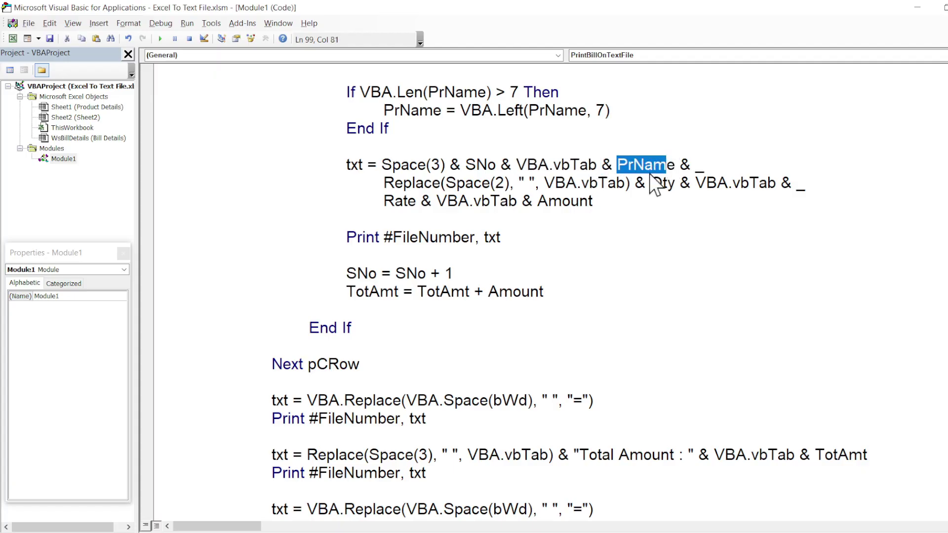
pyautogui.click(386, 184)
pyautogui.moveTo(386, 184); pyautogui.dragTo(510, 184)
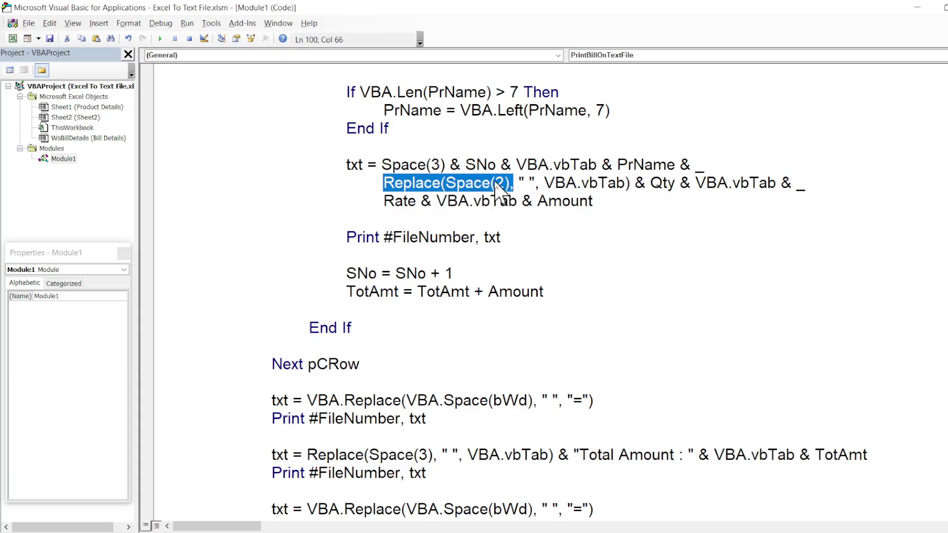
pyautogui.doubleClick(500, 183)
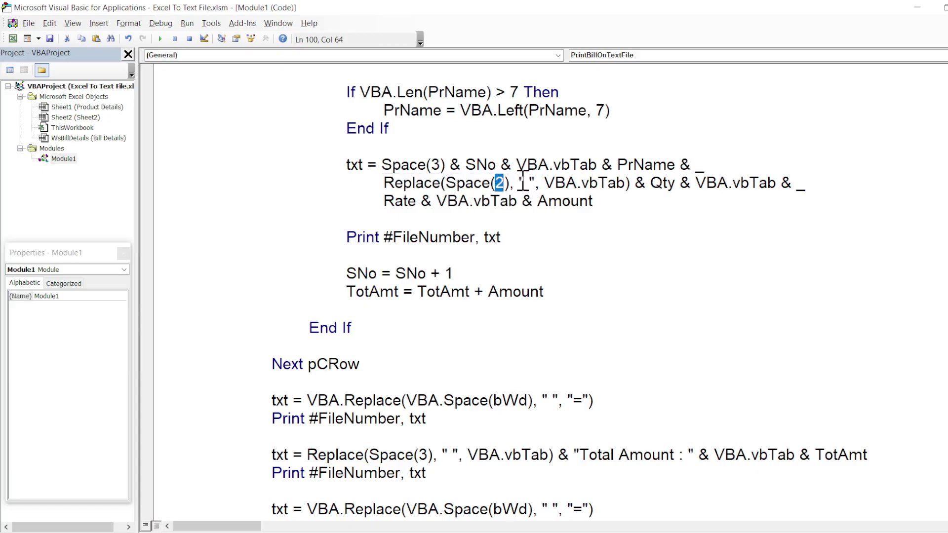
pyautogui.moveTo(518, 184); pyautogui.dragTo(543, 184)
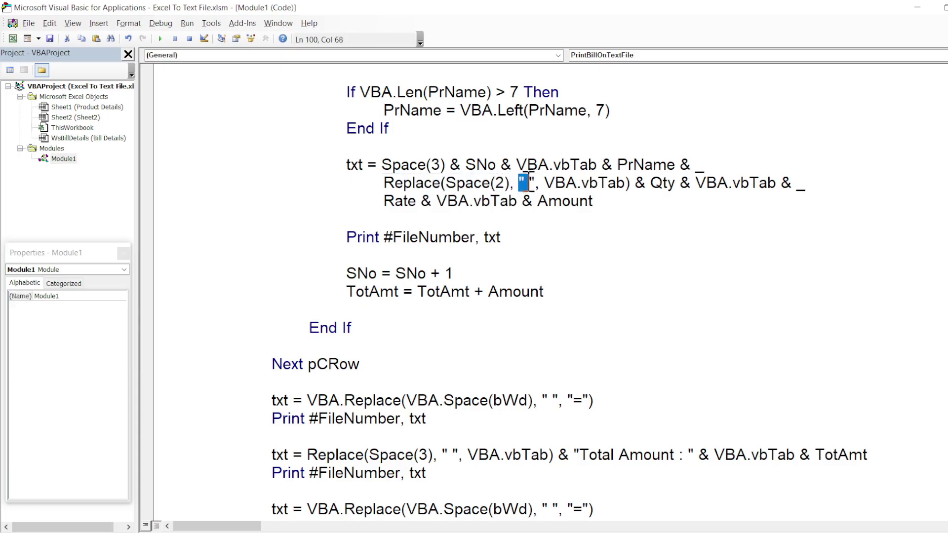
pyautogui.click(562, 183)
pyautogui.moveTo(544, 184); pyautogui.dragTo(624, 186)
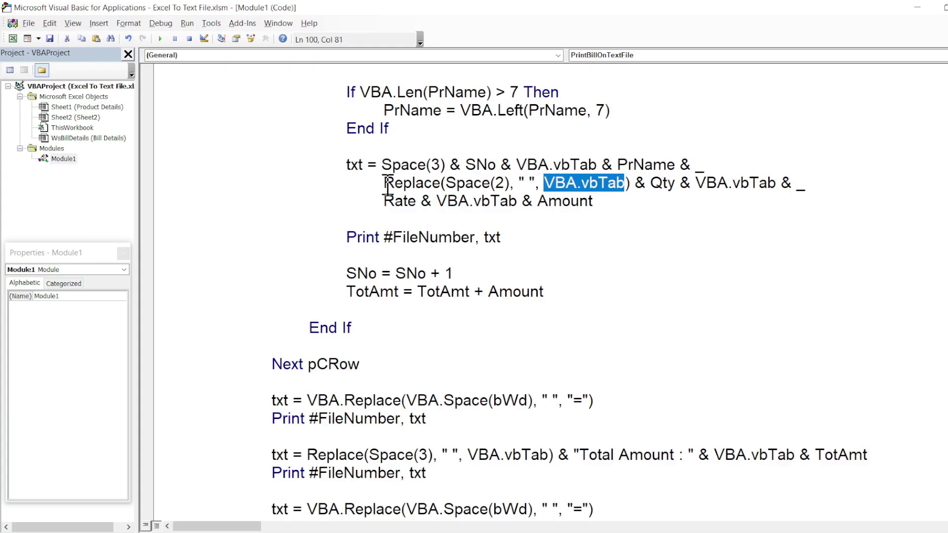
pyautogui.moveTo(385, 183); pyautogui.dragTo(629, 186)
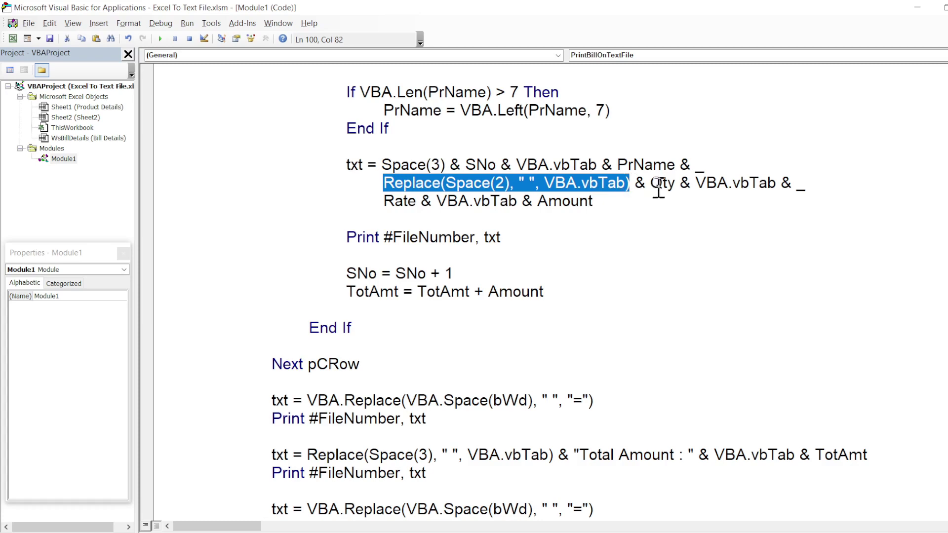
pyautogui.click(651, 184)
pyautogui.doubleClick(653, 183)
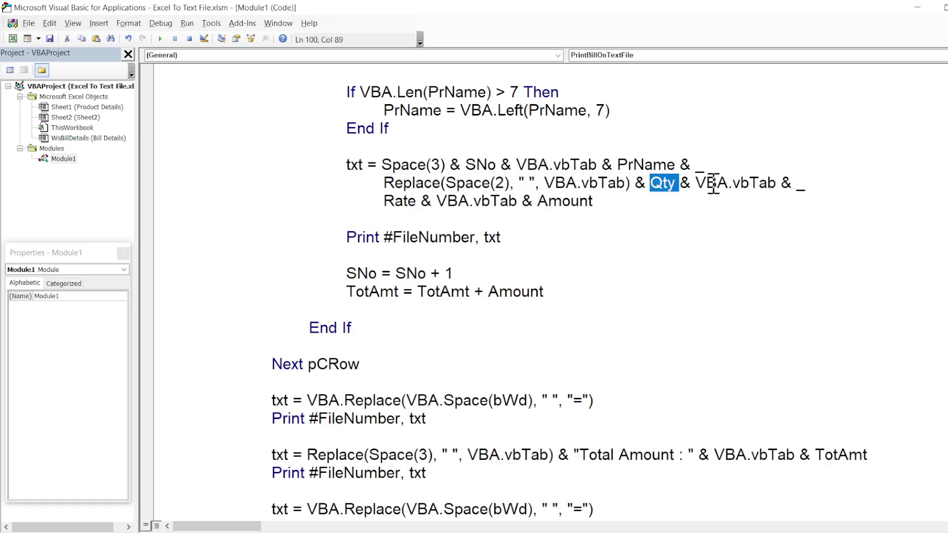
pyautogui.moveTo(696, 184); pyautogui.dragTo(808, 187)
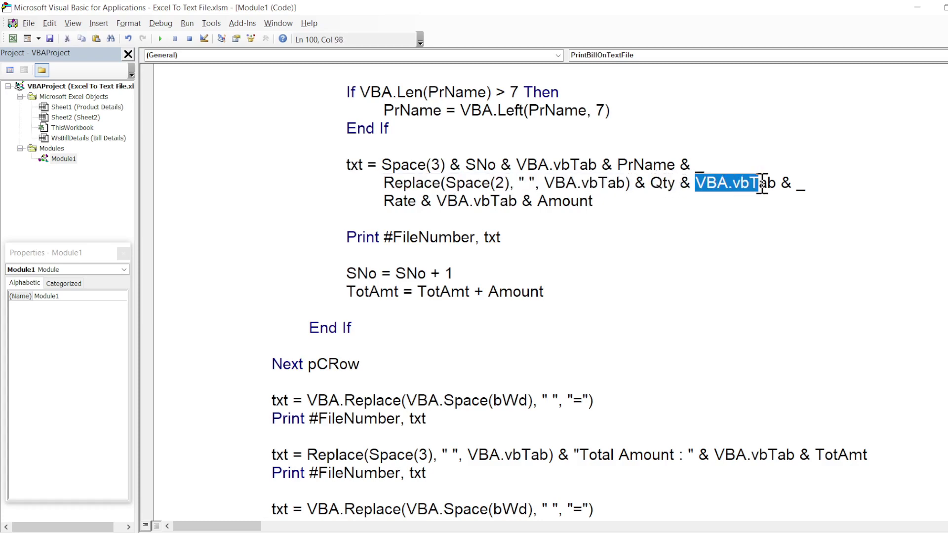
pyautogui.doubleClick(395, 203)
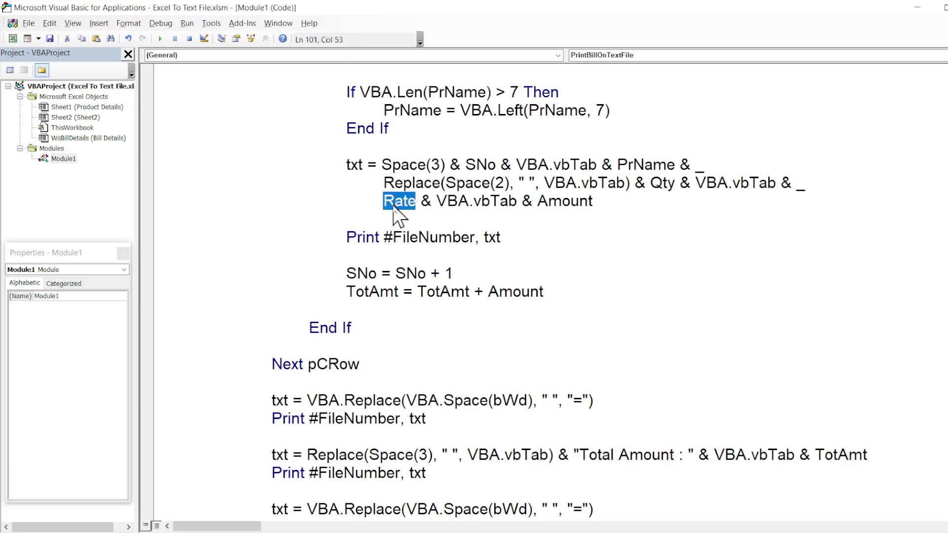
pyautogui.doubleClick(501, 202)
pyautogui.doubleClick(564, 202)
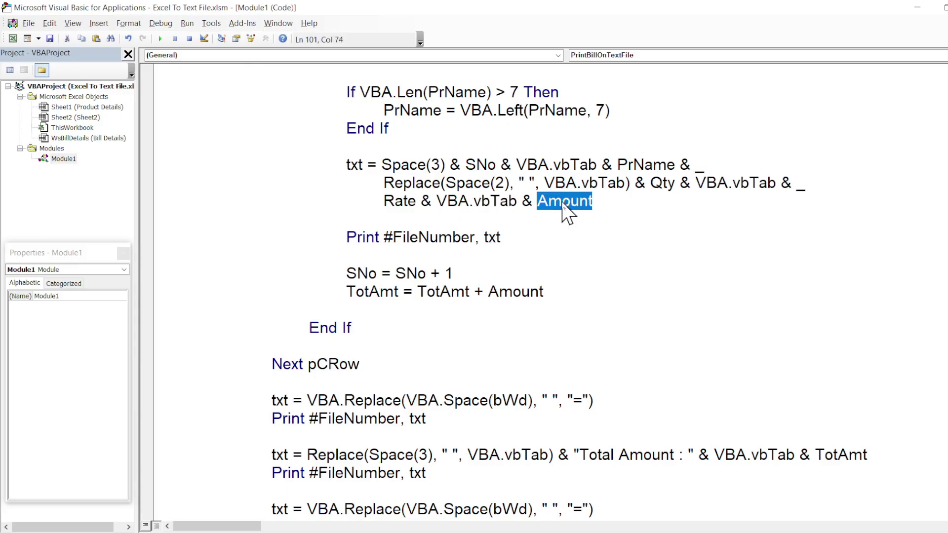
pyautogui.doubleClick(355, 164)
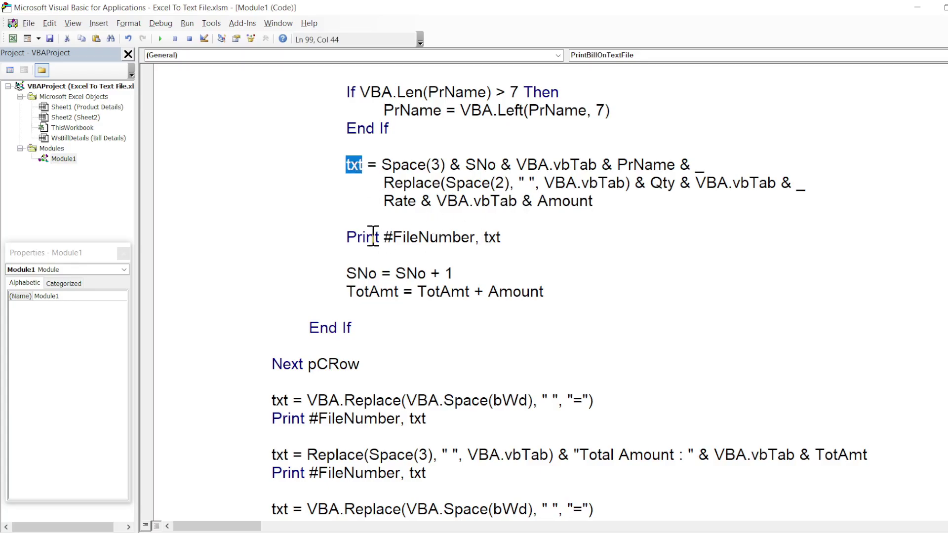
pyautogui.moveTo(349, 236); pyautogui.dragTo(530, 237)
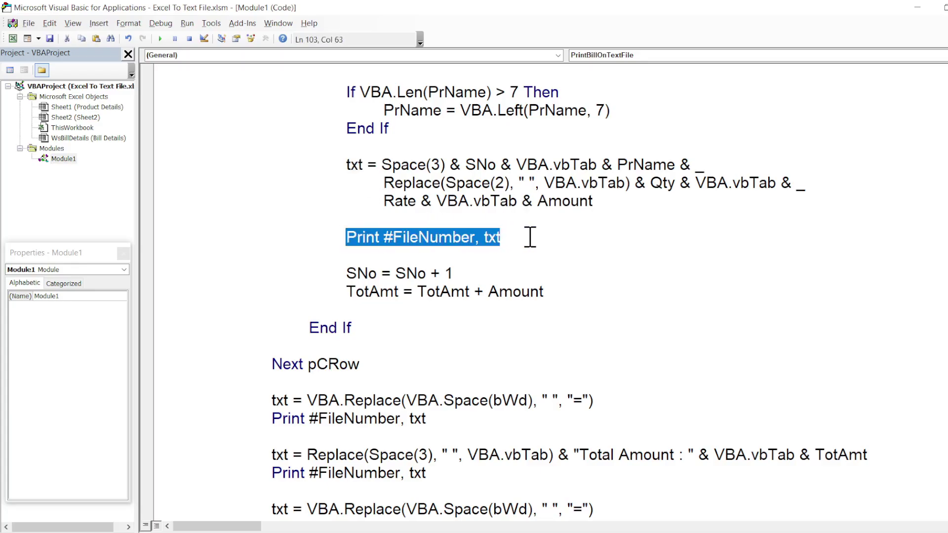
pyautogui.moveTo(347, 273); pyautogui.dragTo(475, 275)
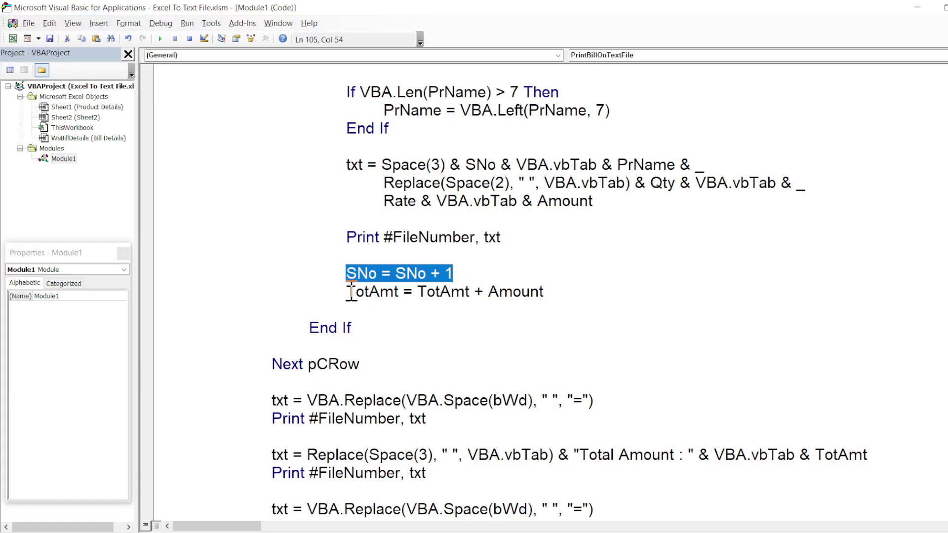
pyautogui.moveTo(347, 291); pyautogui.dragTo(546, 292)
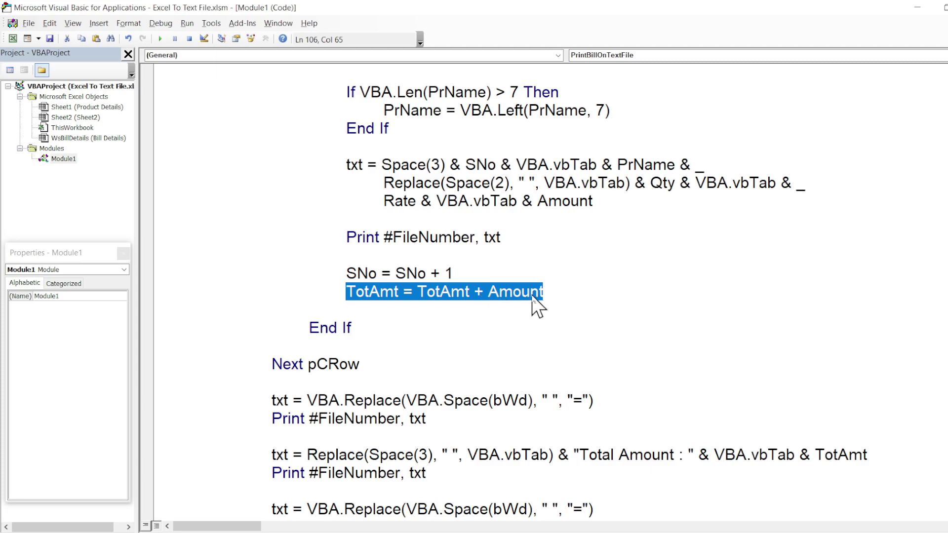
pyautogui.click(398, 293)
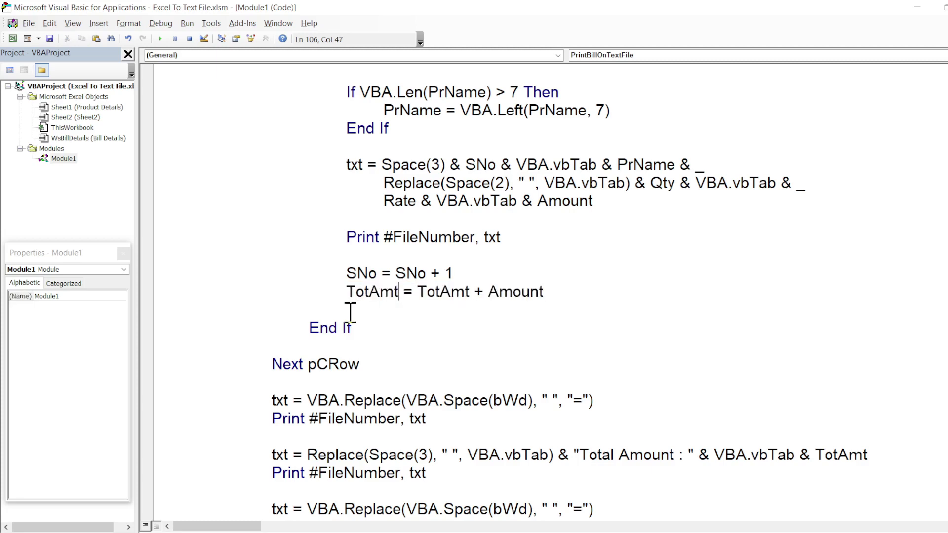
pyautogui.moveTo(308, 327); pyautogui.dragTo(365, 330)
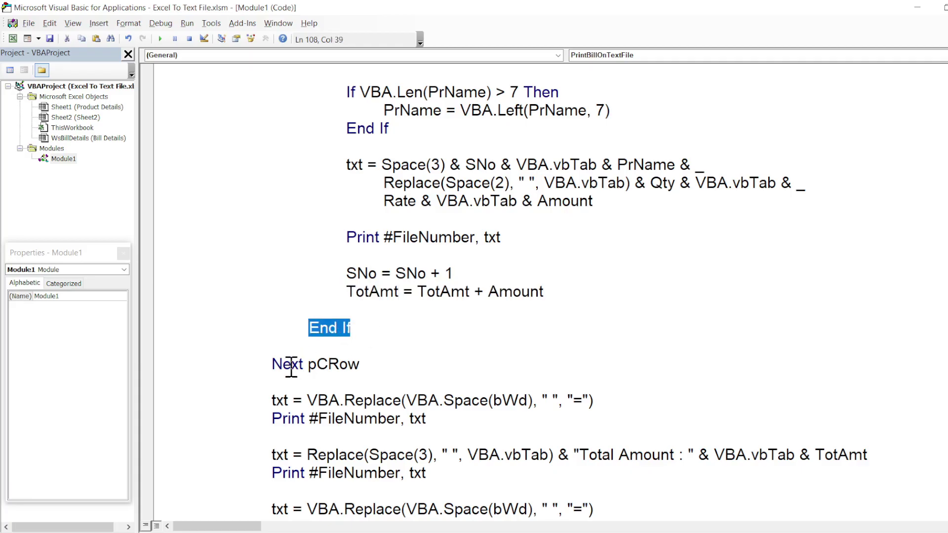
pyautogui.moveTo(271, 365); pyautogui.dragTo(382, 365)
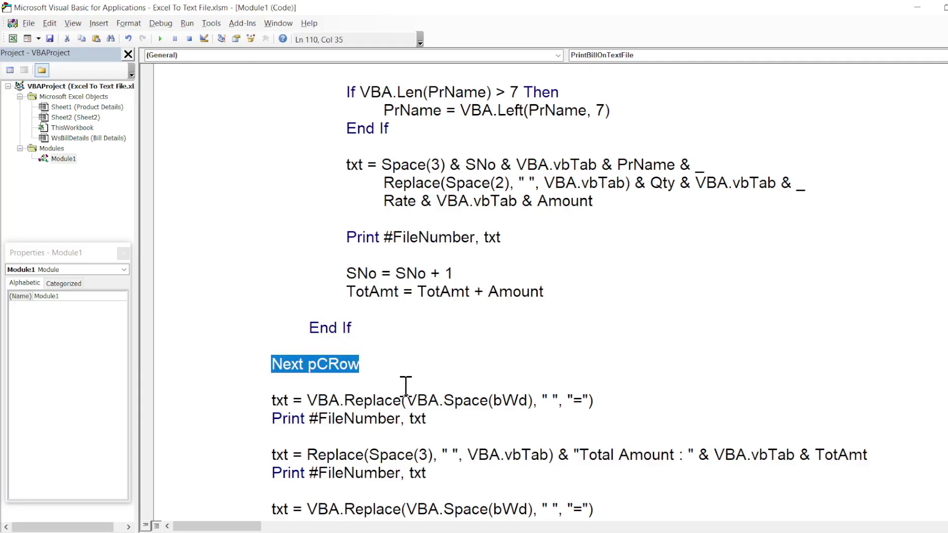
pyautogui.click(273, 406)
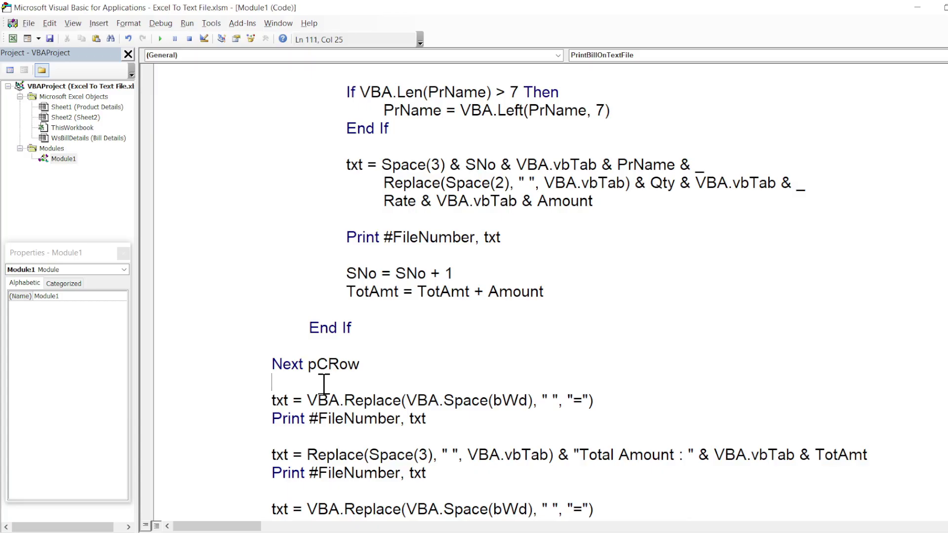
# Insert a 'GoTo EX1' line directly below Next pCRow, then return to Excel.
pyautogui.press('Return')
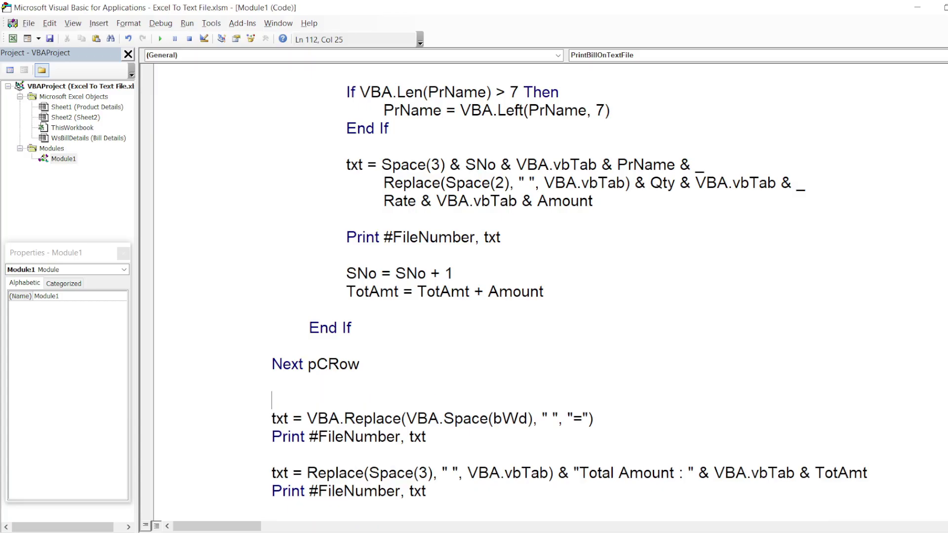
pyautogui.write('GoTo EX1')
pyautogui.press('Return')
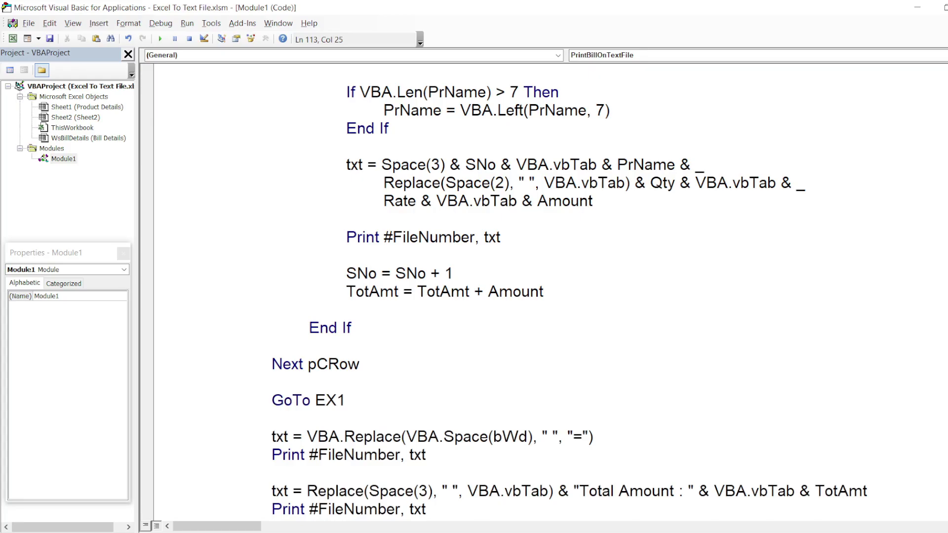
pyautogui.click(328, 514)
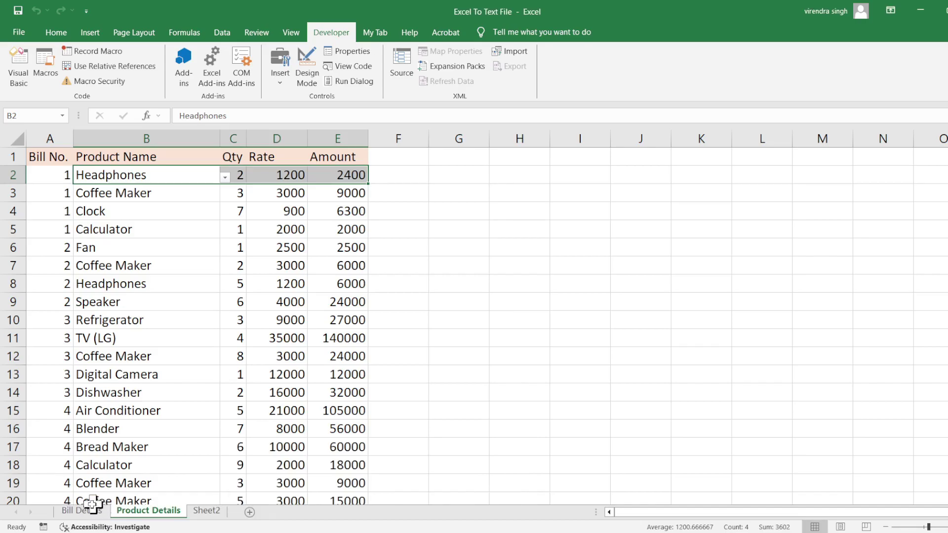
# Run Print Bill On Text File from the Bill Details sheet and acknowledge 'Files are created'.
pyautogui.click(79, 510)
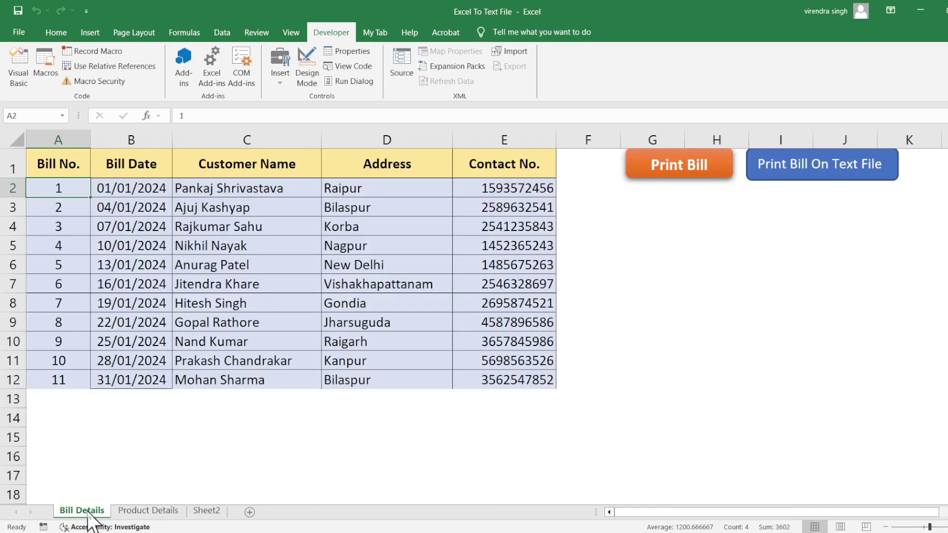
pyautogui.click(779, 173)
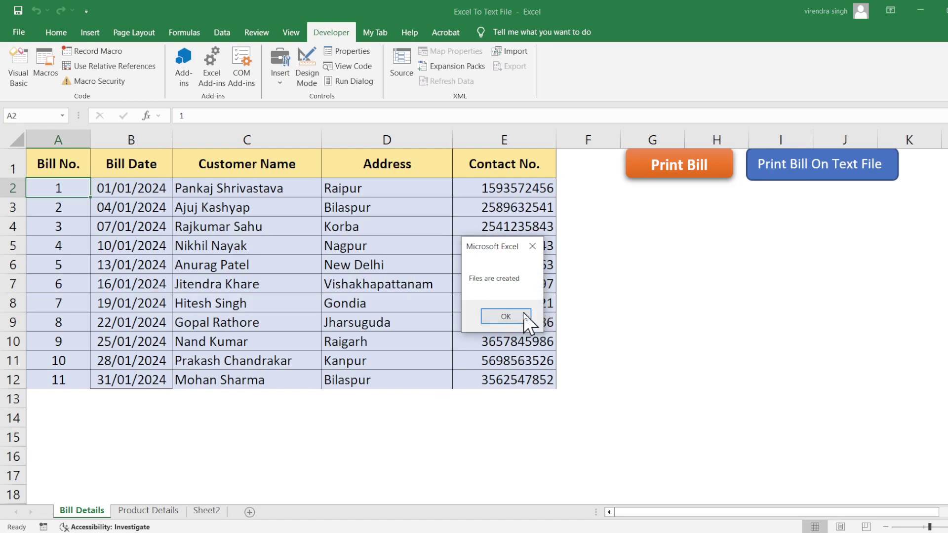
pyautogui.click(521, 315)
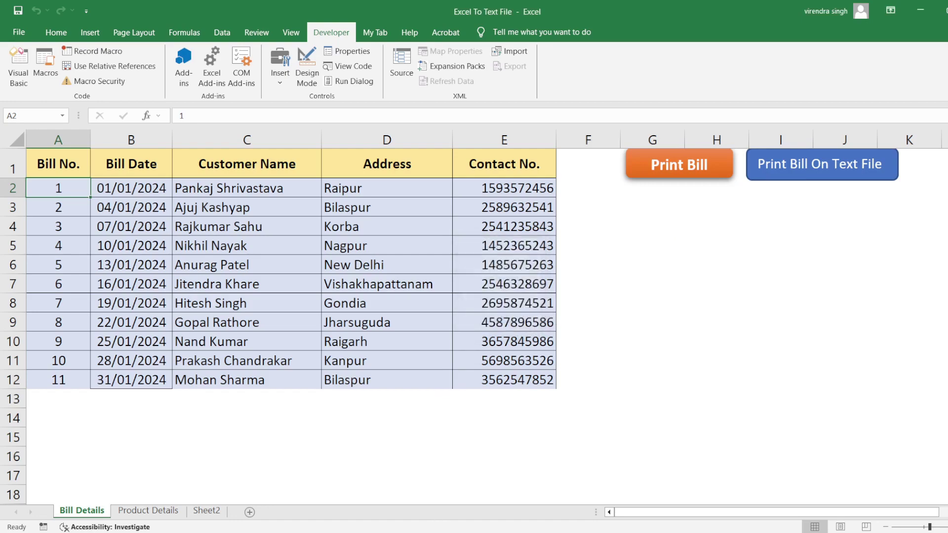
# Open the bill 1 text file from the Bill folder in Notepad, cancelling an accidental rename.
pyautogui.click(511, 504)
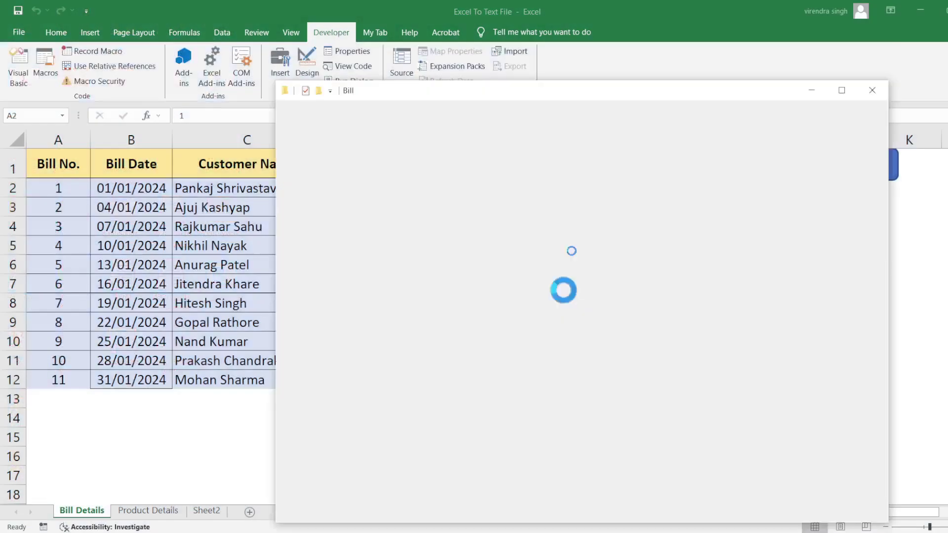
pyautogui.doubleClick(573, 223)
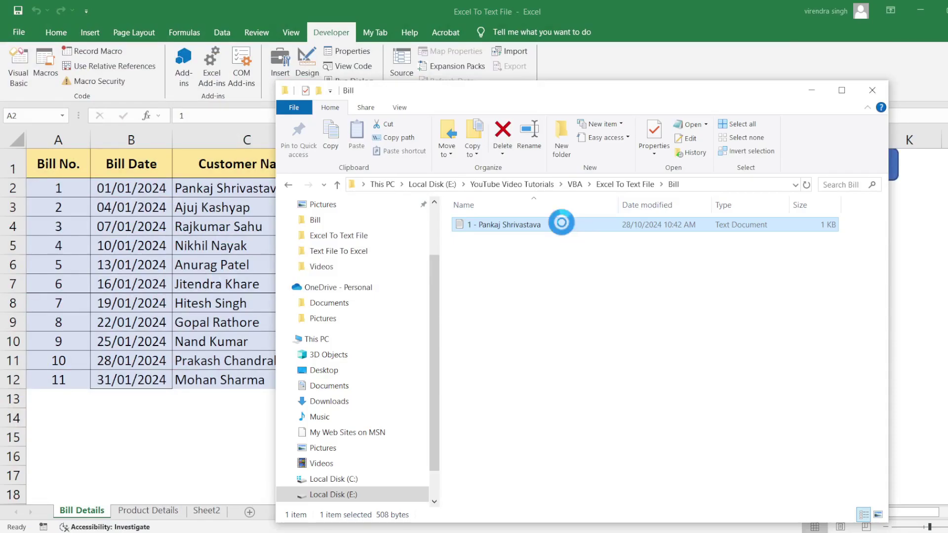
pyautogui.click(551, 236)
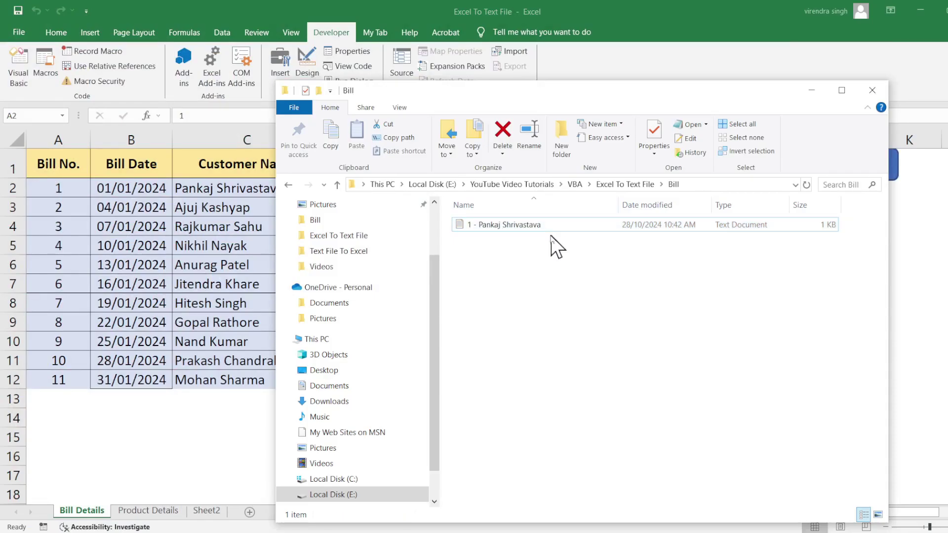
pyautogui.doubleClick(543, 224)
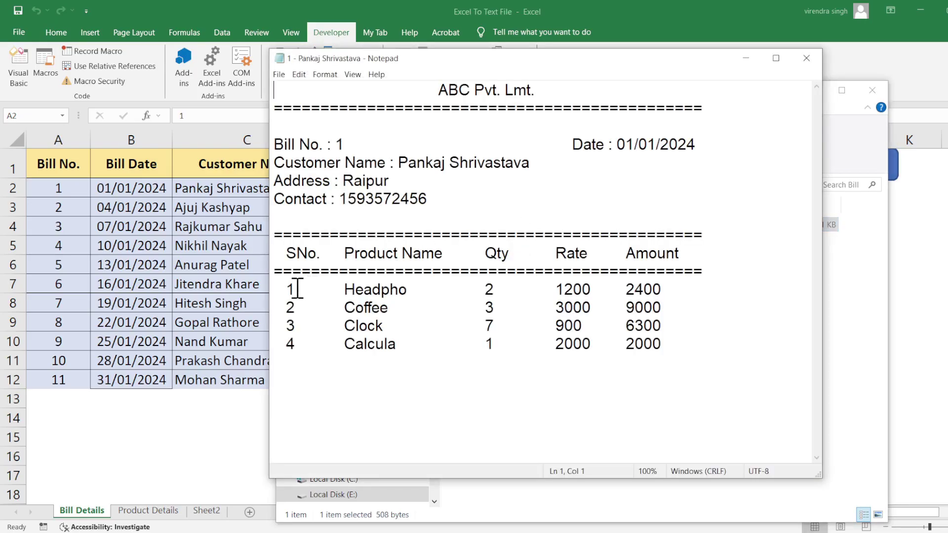
# Review bill 1's four product rows, then close Notepad and minimize the Bill folder.
pyautogui.moveTo(286, 290)
pyautogui.mouseDown()
pyautogui.moveTo(693, 334)
pyautogui.moveTo(696, 342)
pyautogui.mouseUp()
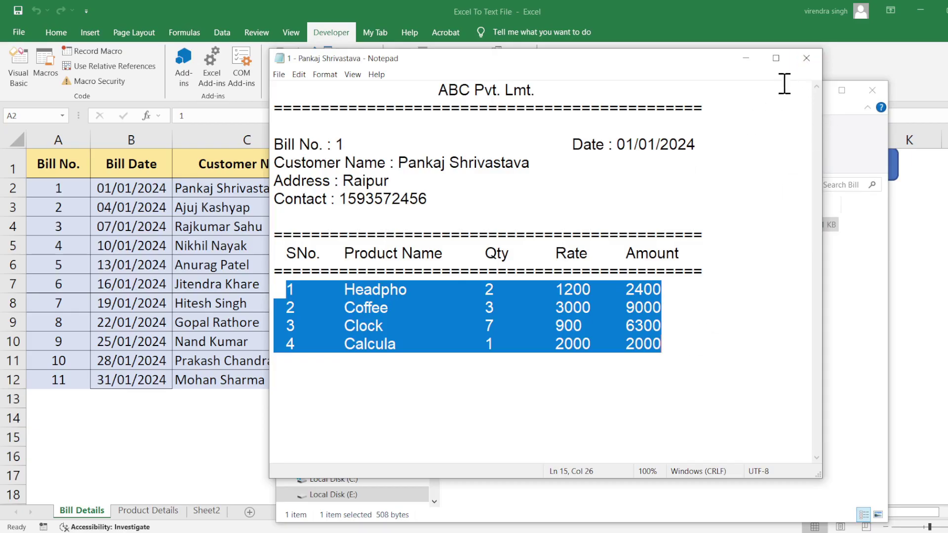
pyautogui.click(809, 59)
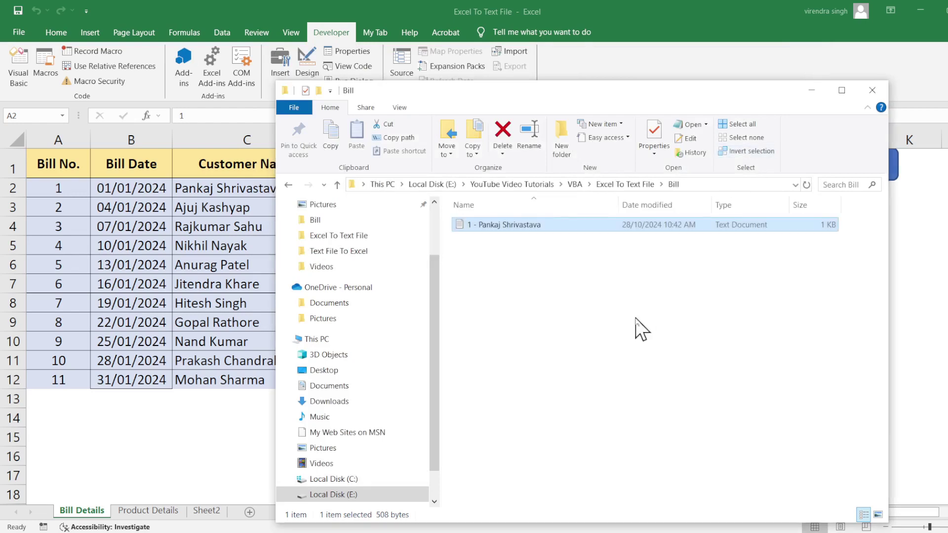
pyautogui.click(813, 97)
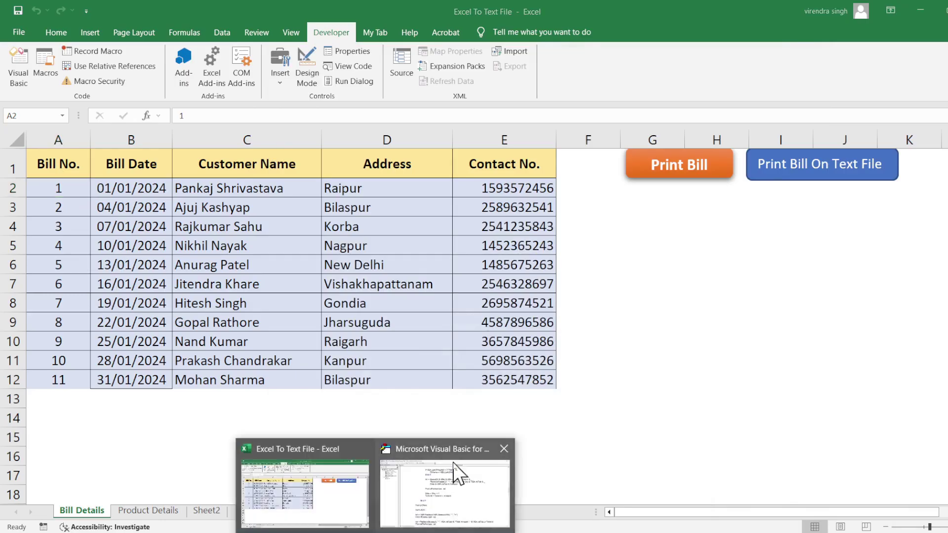
# Move the GoTo EX1 statement to just below the separator Print line.
pyautogui.click(460, 469)
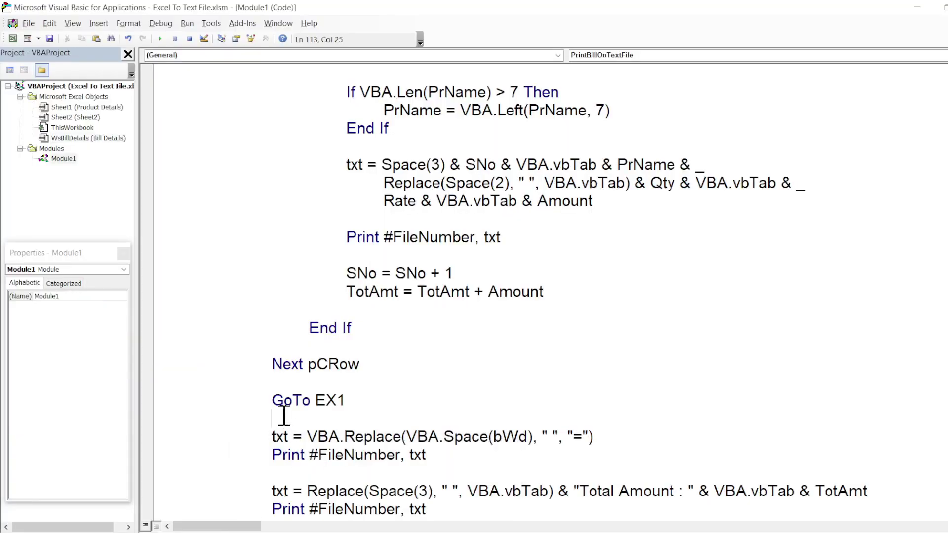
pyautogui.moveTo(271, 400); pyautogui.dragTo(351, 403)
pyautogui.hotkey('ctrl', 'c')
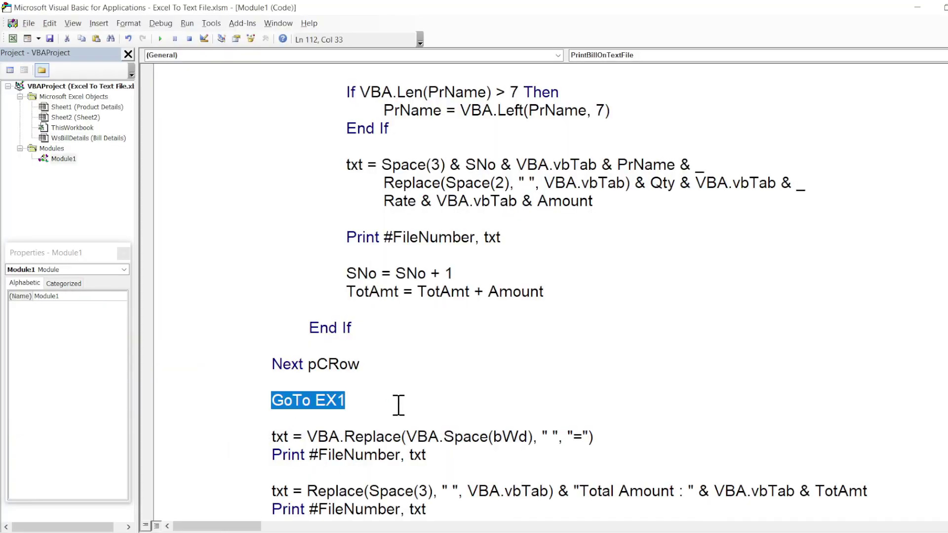
pyautogui.press('Delete')
pyautogui.click(440, 454)
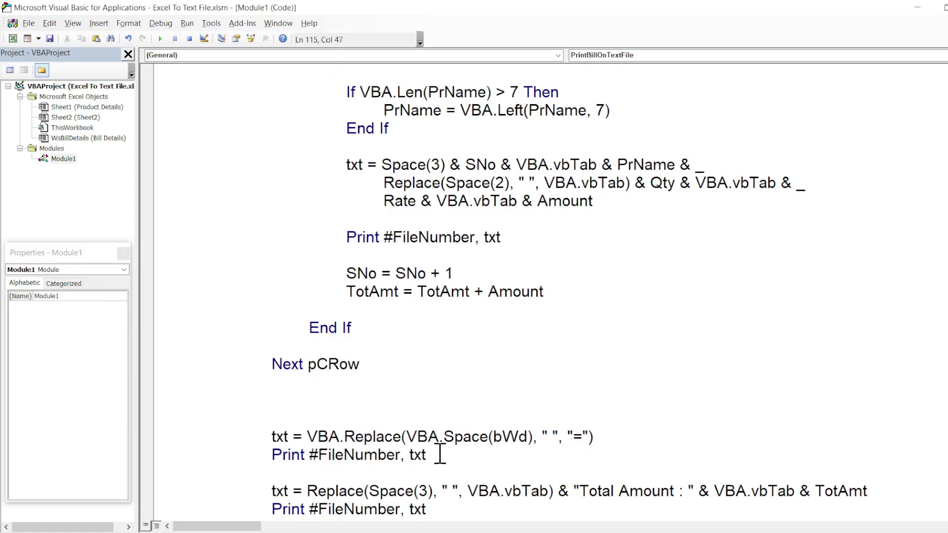
pyautogui.moveTo(427, 509); pyautogui.dragTo(272, 491)
pyautogui.press('Delete')
pyautogui.hotkey('ctrl', 'v')
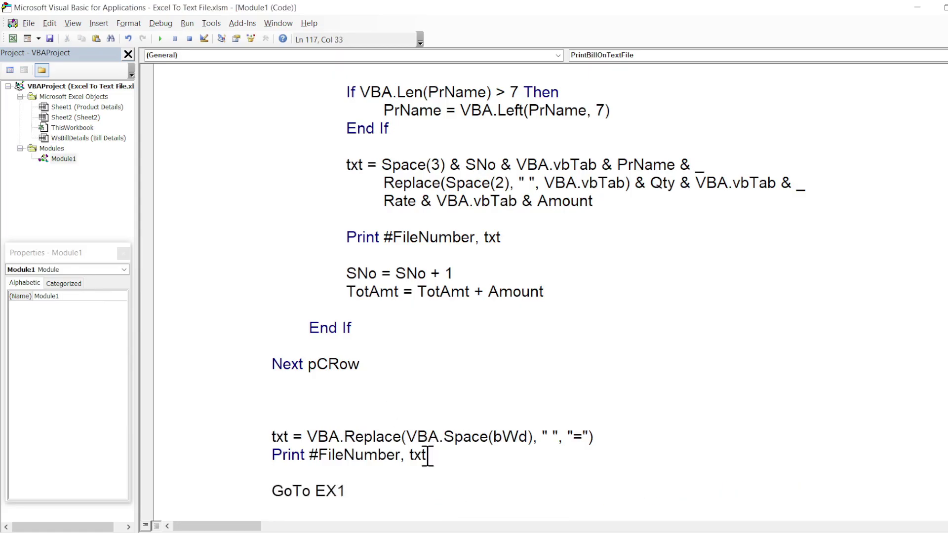
# Review the separator lines and relocated GoTo EX1, then rerun Print Bill On Text File.
pyautogui.moveTo(272, 436); pyautogui.dragTo(619, 436)
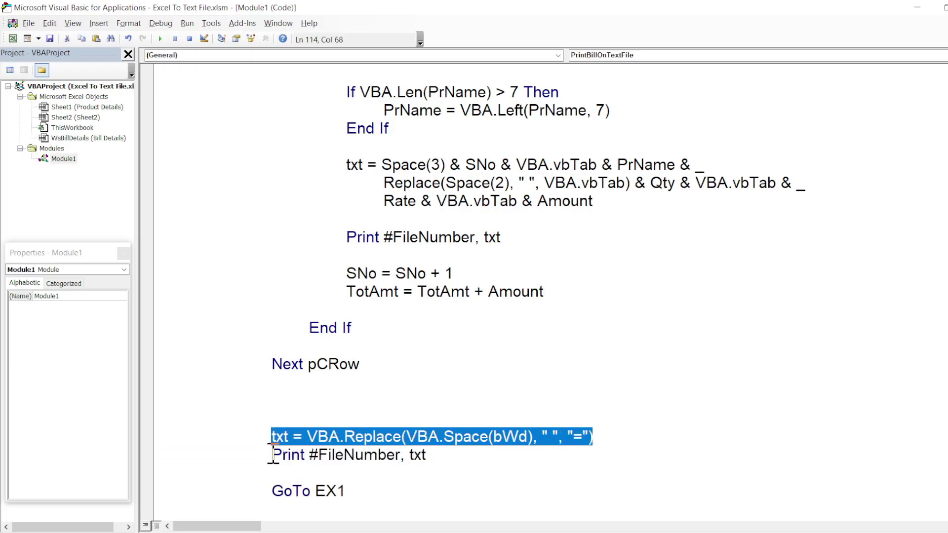
pyautogui.moveTo(273, 453); pyautogui.dragTo(460, 449)
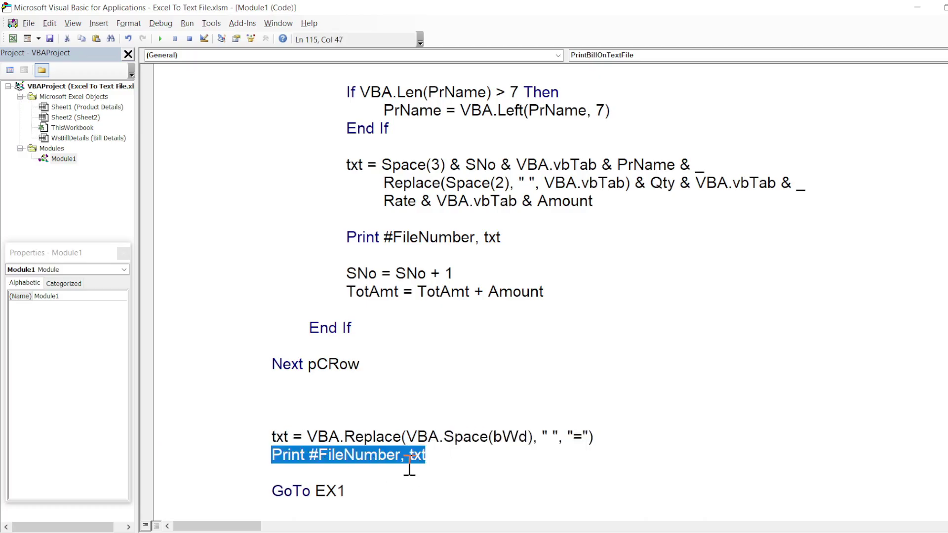
pyautogui.moveTo(275, 491); pyautogui.dragTo(380, 486)
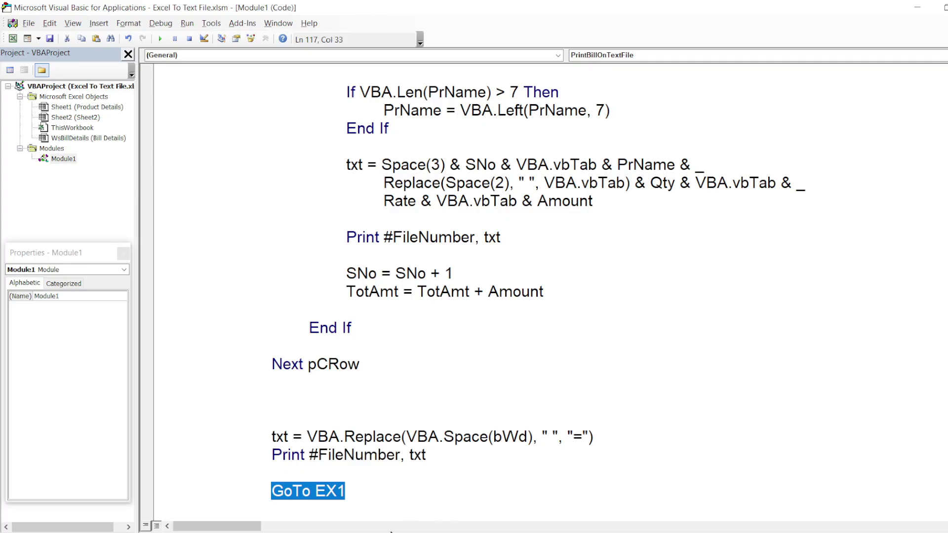
pyautogui.click(324, 496)
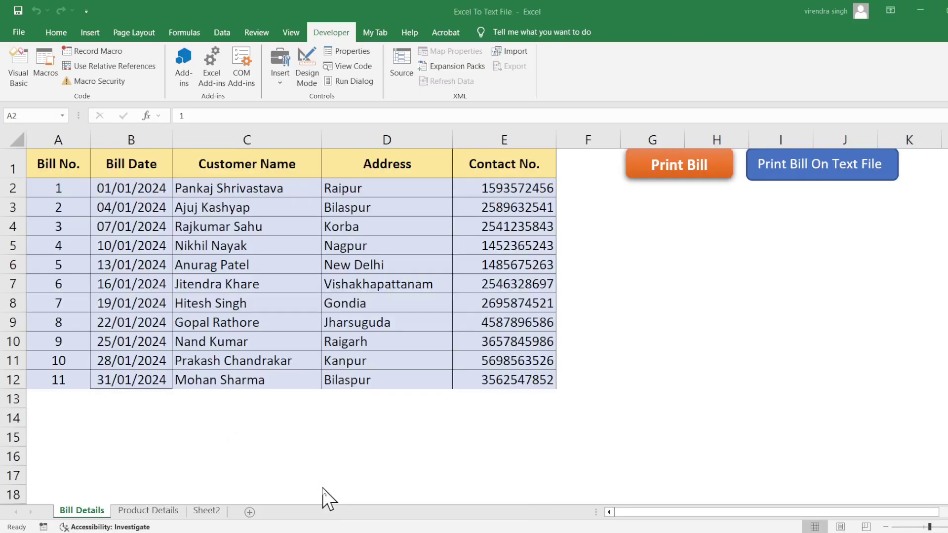
pyautogui.click(840, 169)
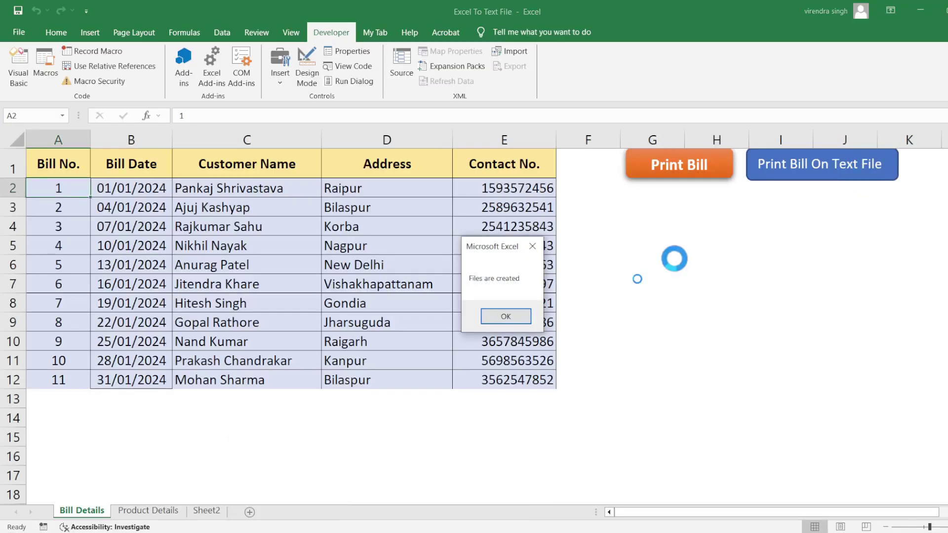
# Open the regenerated bill 1 file, confirm it ends at the '=' separator, and close it.
pyautogui.click(512, 318)
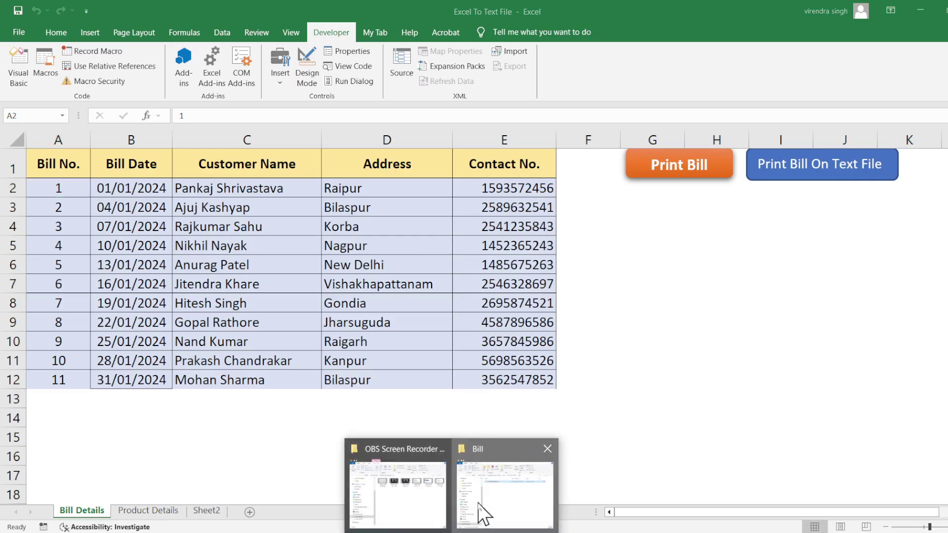
pyautogui.click(482, 514)
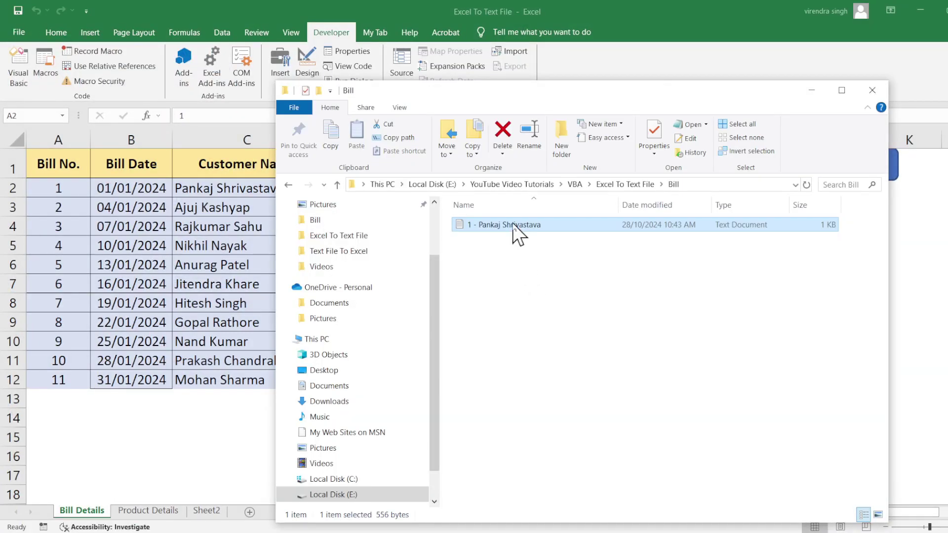
pyautogui.doubleClick(513, 226)
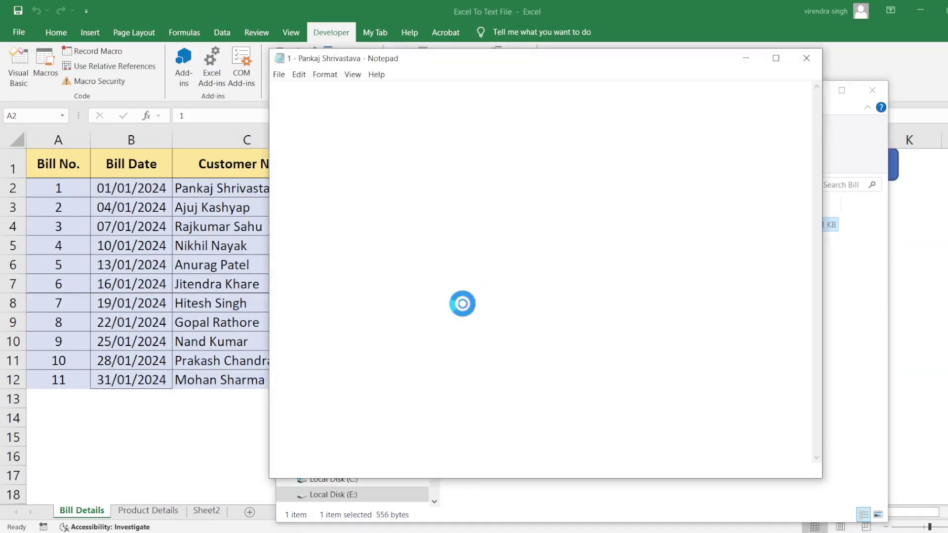
pyautogui.moveTo(276, 363); pyautogui.dragTo(729, 356)
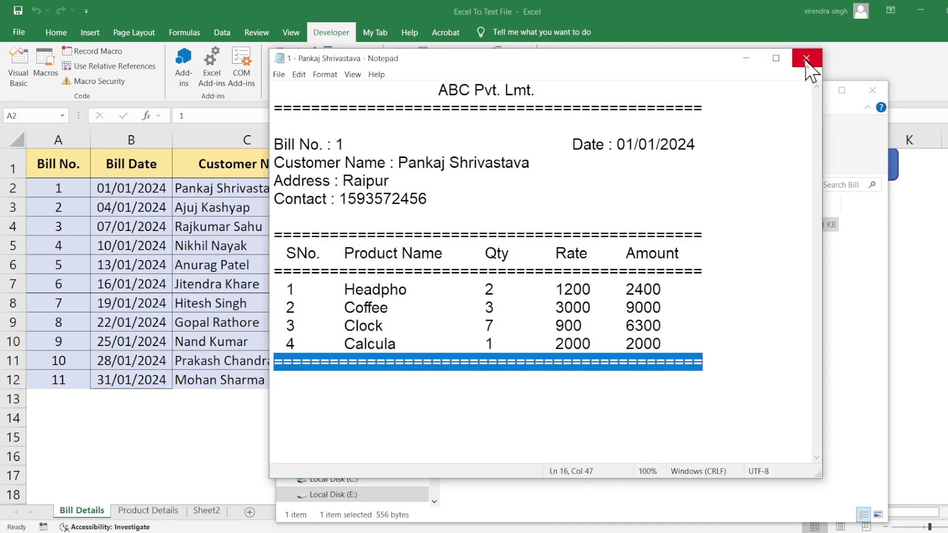
pyautogui.click(624, 395)
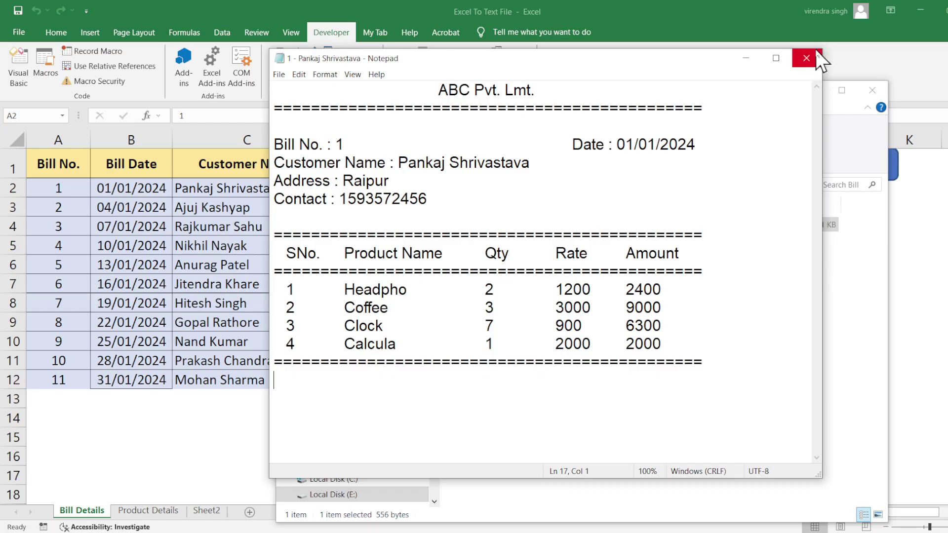
pyautogui.click(810, 60)
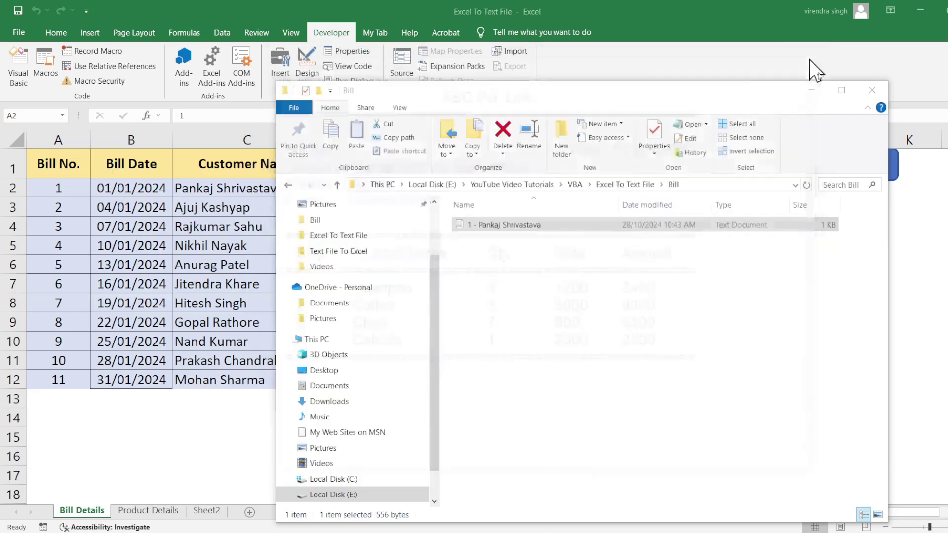
pyautogui.click(815, 94)
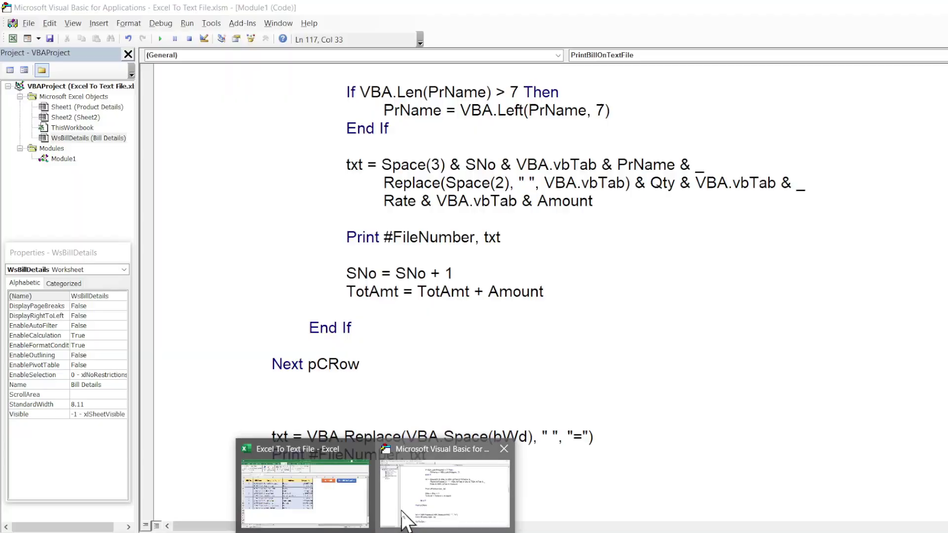
# Delete the GoTo EX1 statement and examine the Total Amount line with its TotAmt value.
pyautogui.click(380, 499)
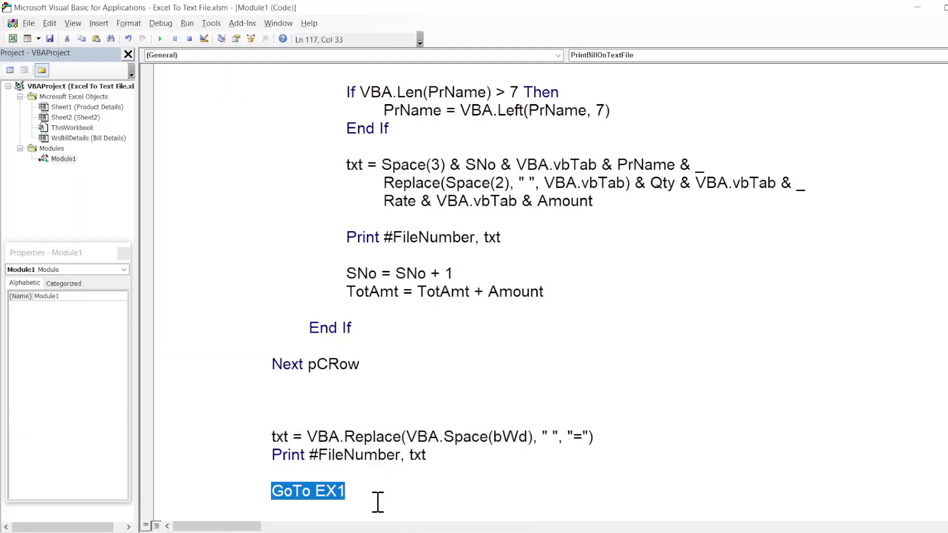
pyautogui.press('Delete')
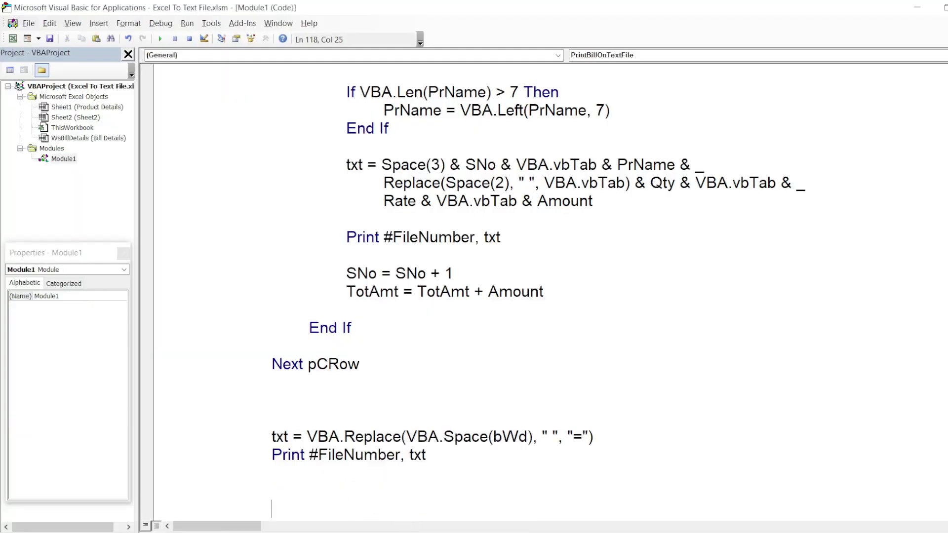
pyautogui.press('Down')
pyautogui.press('Down')
pyautogui.press('Down')
pyautogui.press('Down')
pyautogui.press('Down')
pyautogui.press('Down')
pyautogui.press('Down')
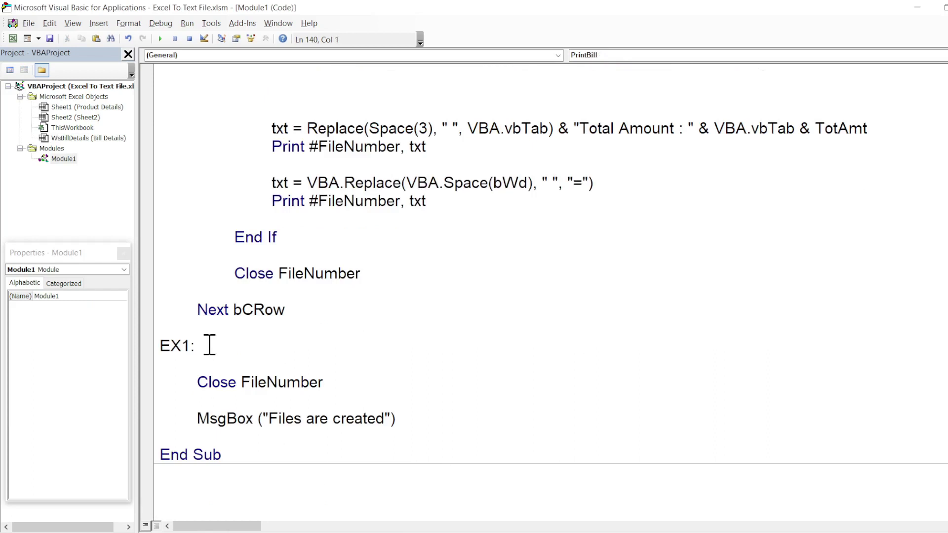
pyautogui.moveTo(269, 131); pyautogui.dragTo(890, 128)
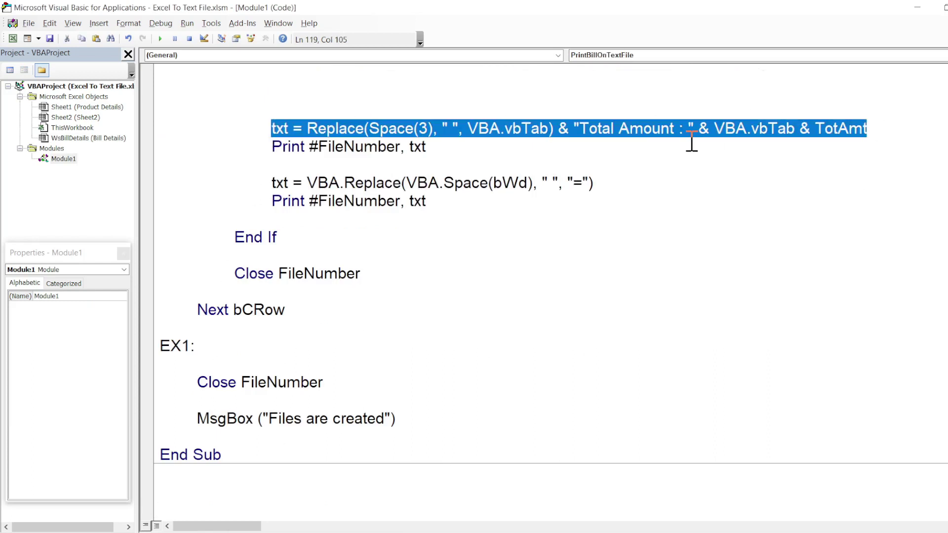
pyautogui.click(350, 144)
pyautogui.moveTo(311, 127); pyautogui.dragTo(561, 128)
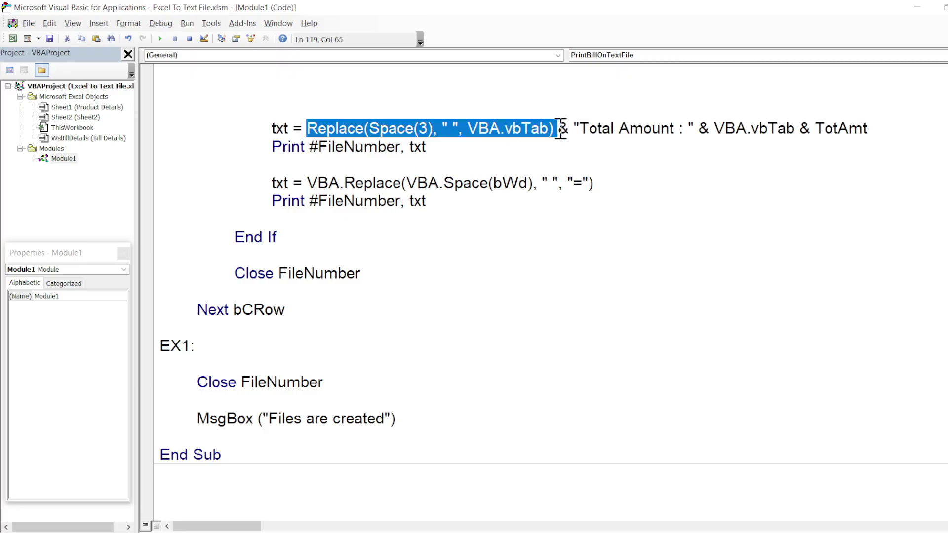
pyautogui.moveTo(576, 129); pyautogui.dragTo(884, 130)
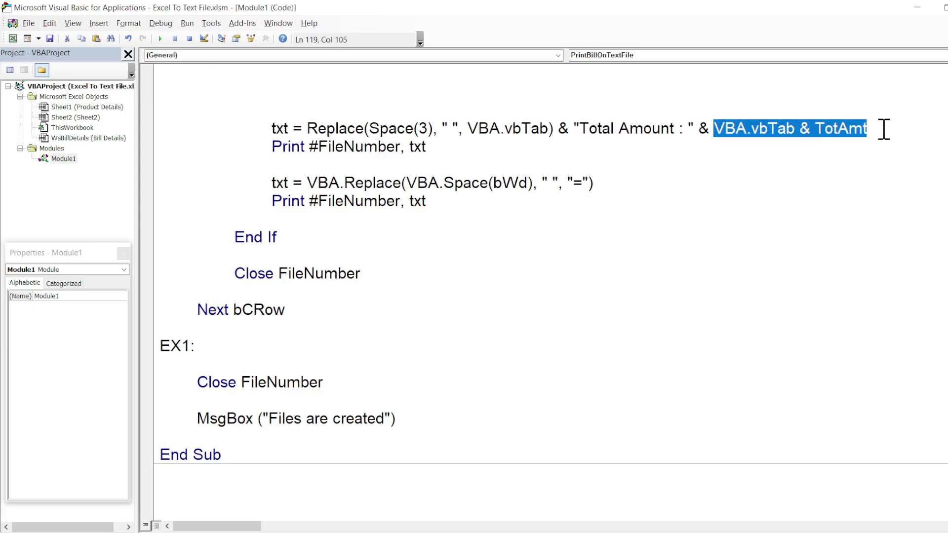
pyautogui.doubleClick(851, 133)
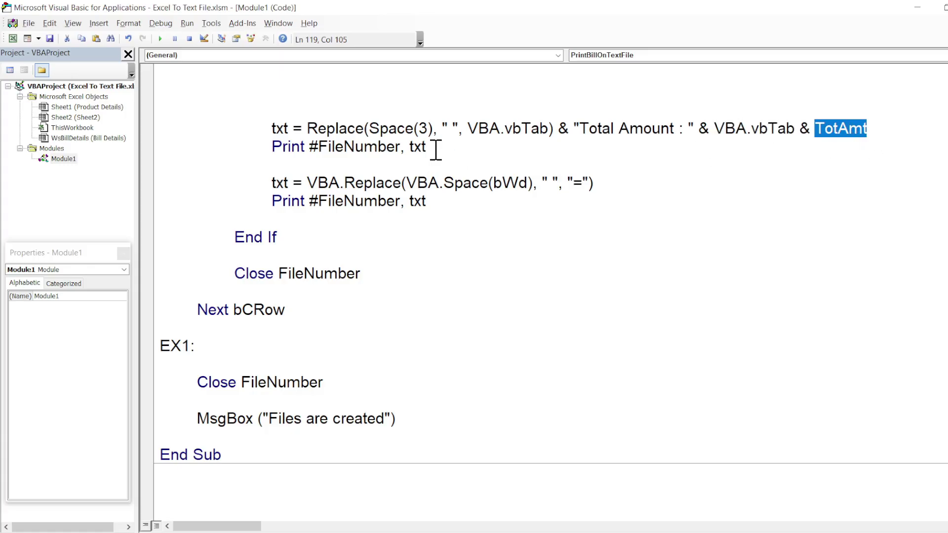
# Walk through the total print, closing separator, End If, Close FileNumber and Next bCRow lines.
pyautogui.moveTo(436, 148); pyautogui.dragTo(271, 156)
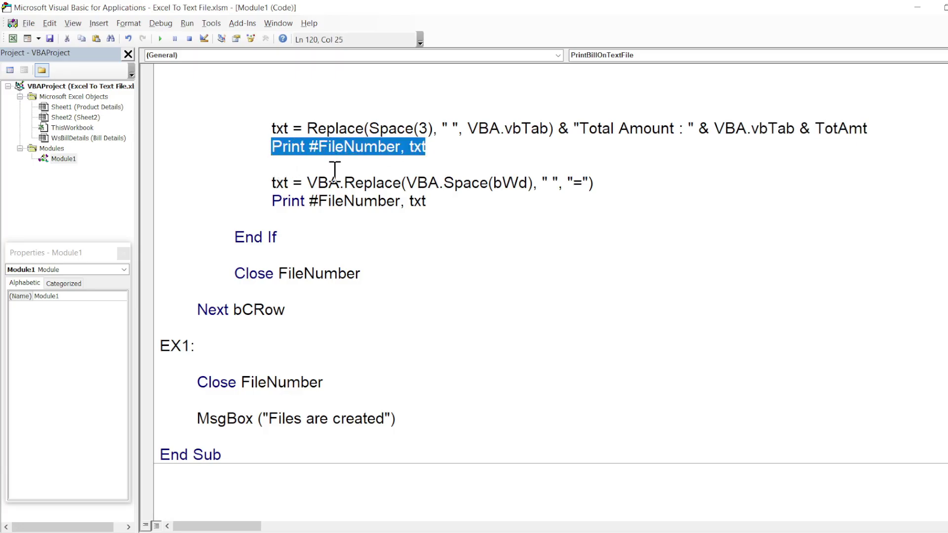
pyautogui.moveTo(271, 183); pyautogui.dragTo(615, 182)
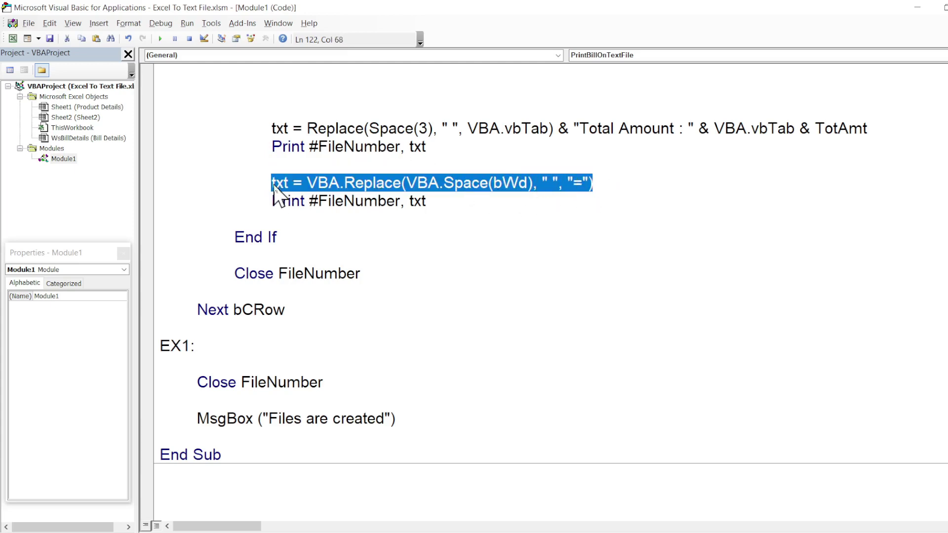
pyautogui.moveTo(272, 201); pyautogui.dragTo(448, 201)
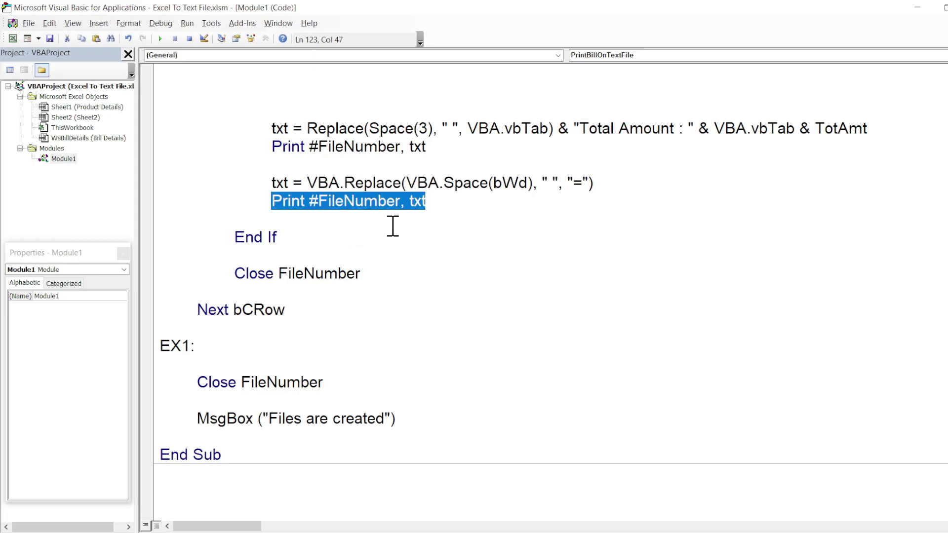
pyautogui.moveTo(234, 239); pyautogui.dragTo(293, 240)
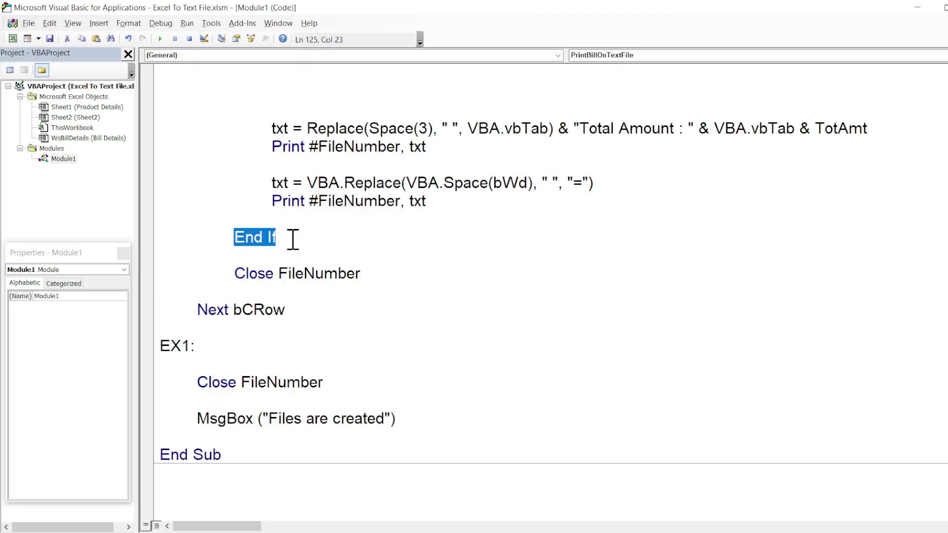
pyautogui.moveTo(234, 273); pyautogui.dragTo(393, 271)
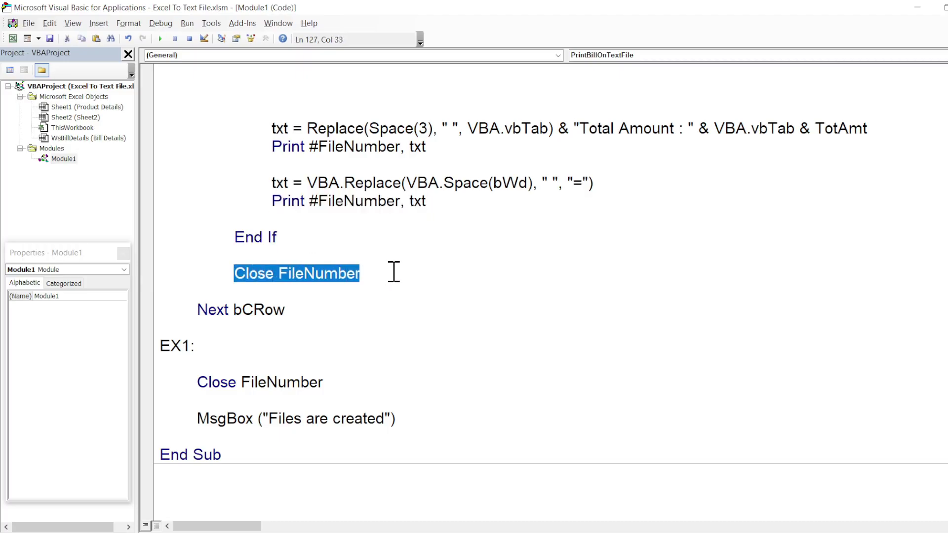
pyautogui.moveTo(192, 310); pyautogui.dragTo(340, 318)
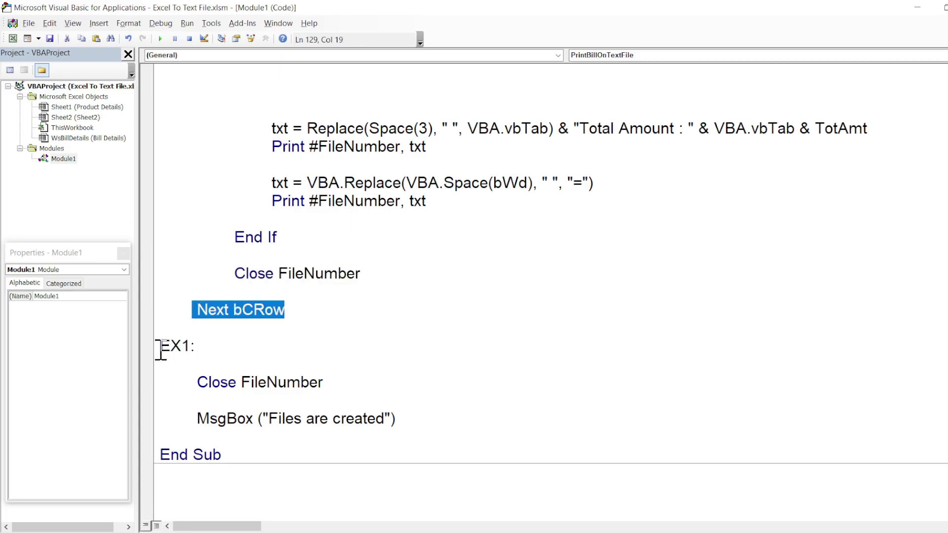
# Remove the EX1 label block so MsgBox ("Files are created") follows Next bCRow.
pyautogui.moveTo(160, 349); pyautogui.dragTo(342, 380)
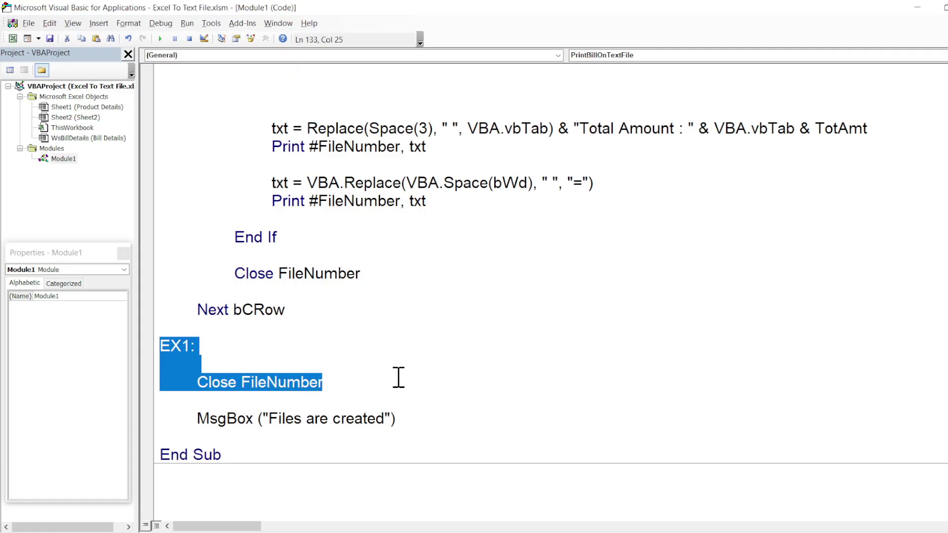
pyautogui.press('BackSpace')
pyautogui.press('BackSpace')
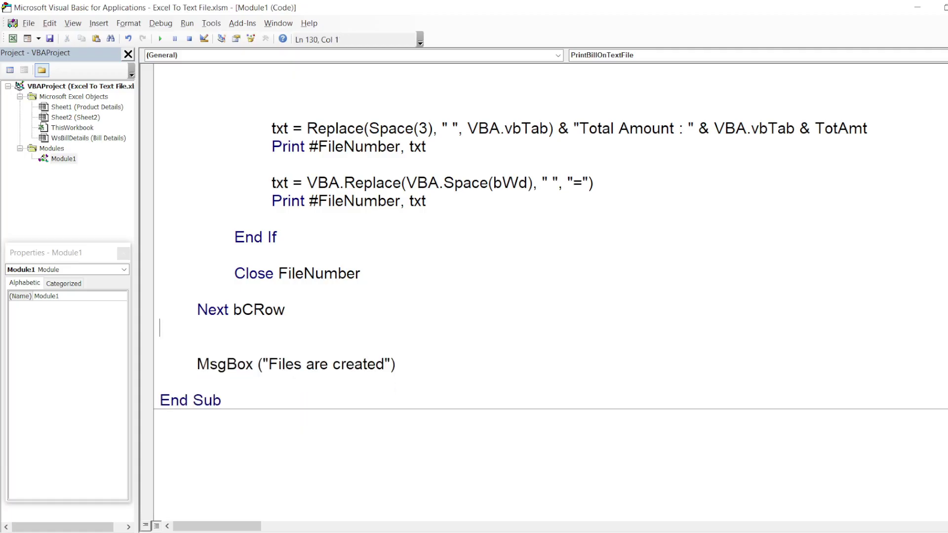
pyautogui.press('BackSpace')
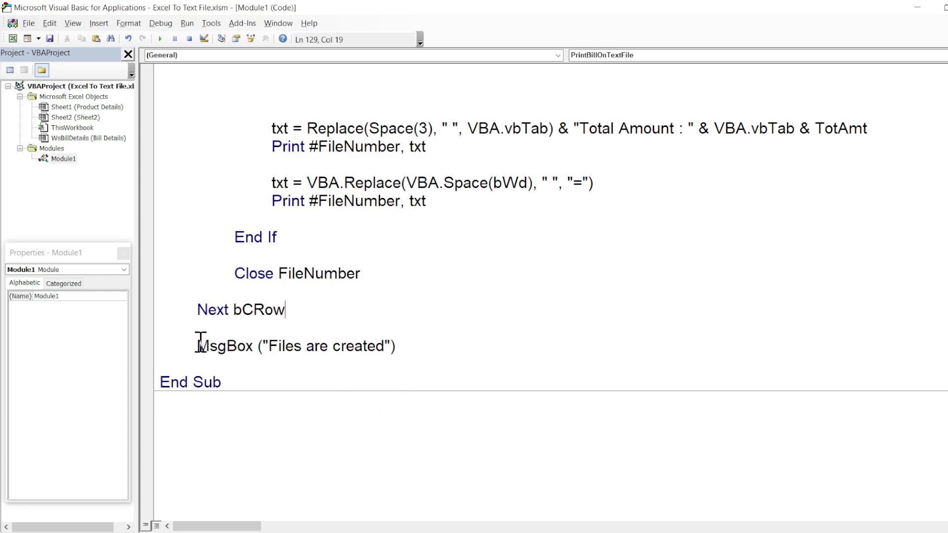
pyautogui.moveTo(197, 345); pyautogui.dragTo(429, 352)
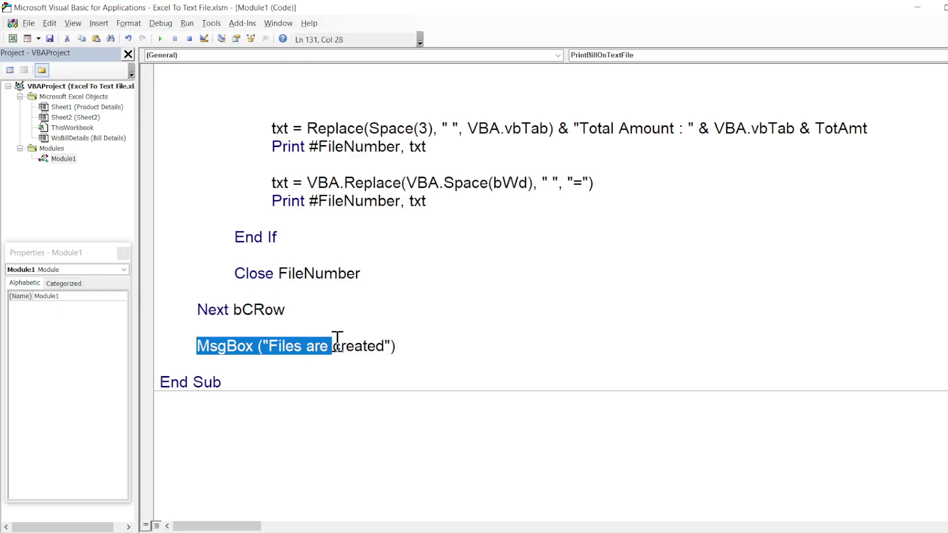
pyautogui.click(429, 352)
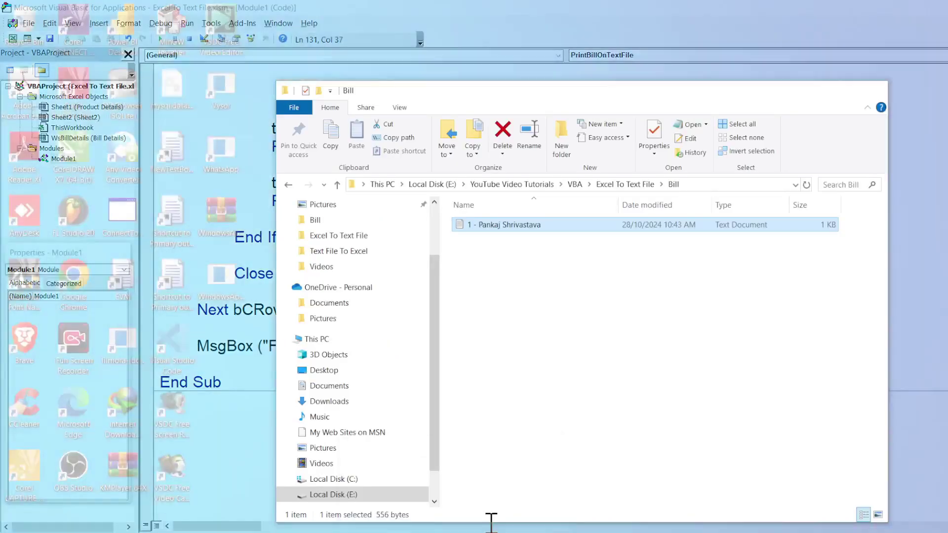
# Delete the old bill text file from the Bill folder.
pyautogui.click(491, 514)
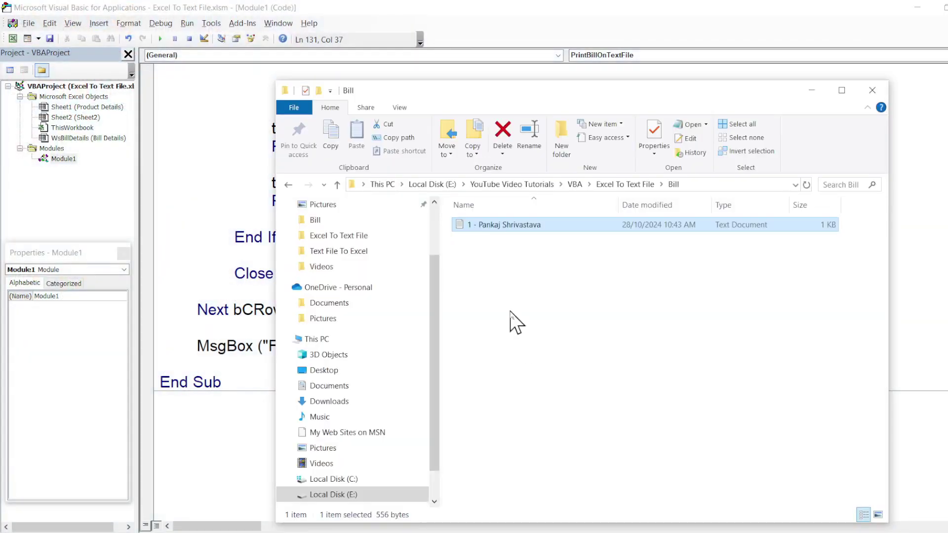
pyautogui.press('Delete')
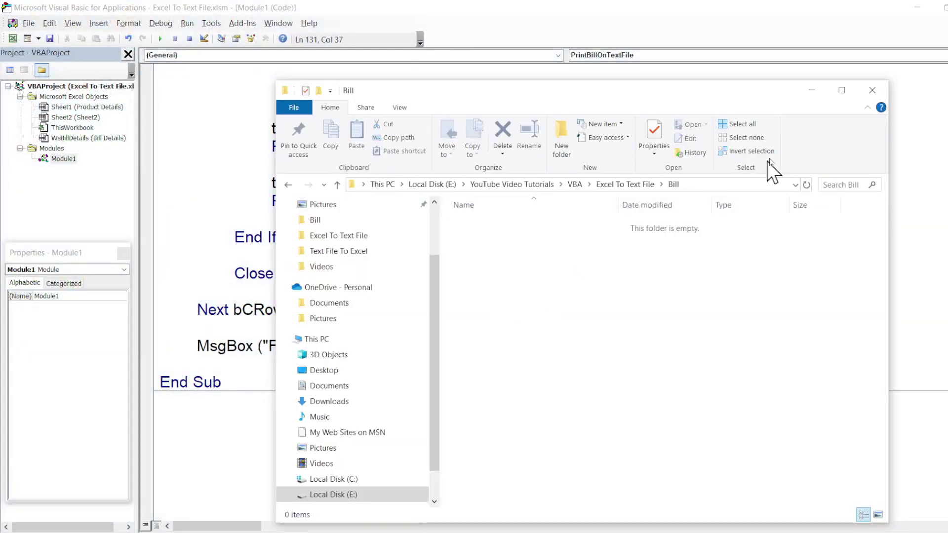
pyautogui.click(811, 90)
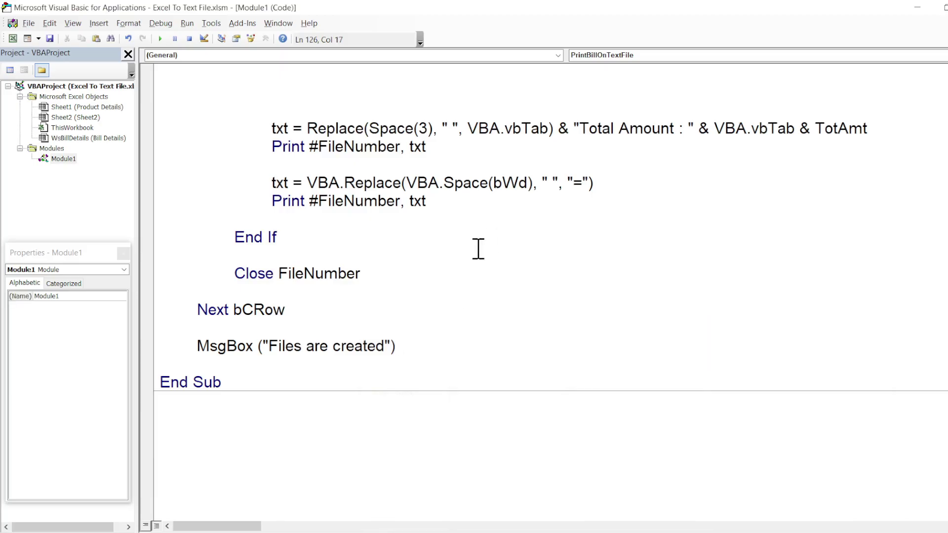
pyautogui.moveTo(304, 527)
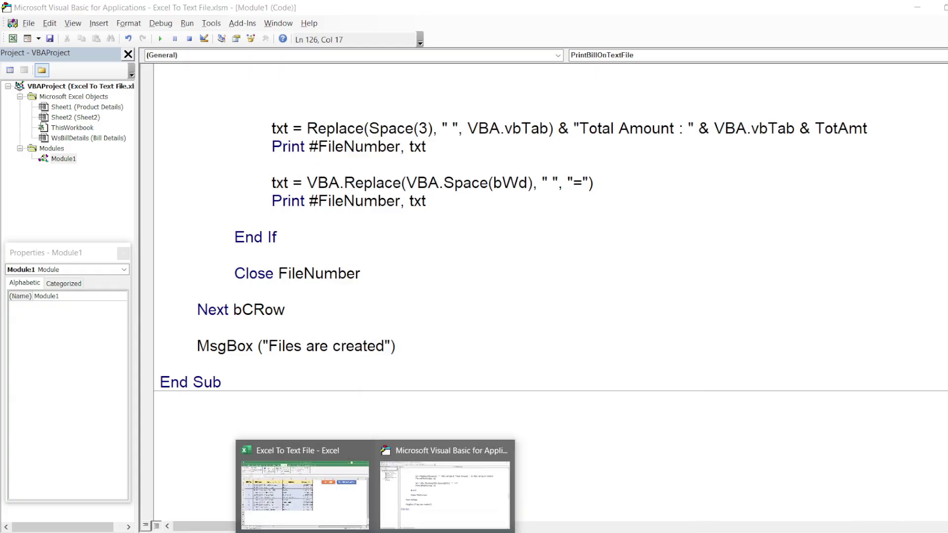
# Rerun Print Bill On Text File and check the eleven new bill files in the Bill folder.
pyautogui.click(340, 494)
pyautogui.click(687, 282)
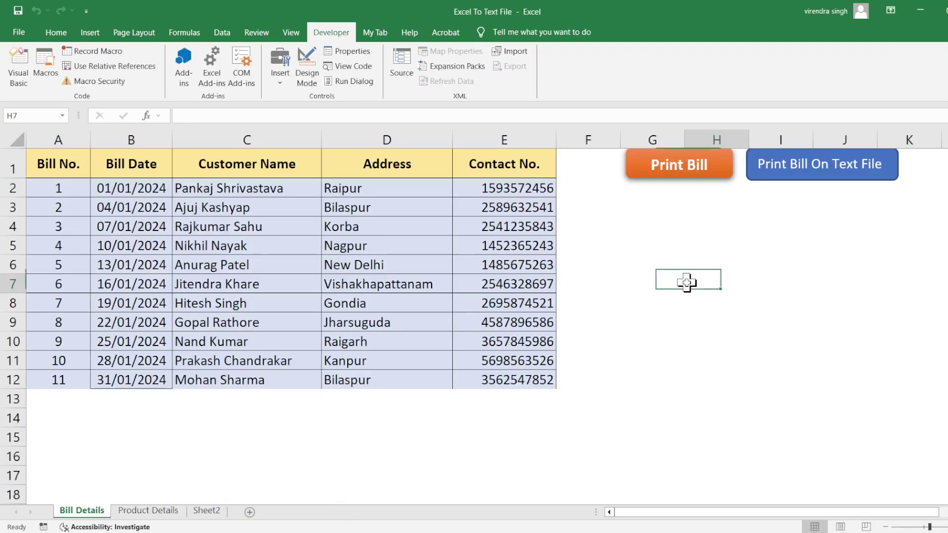
pyautogui.click(798, 165)
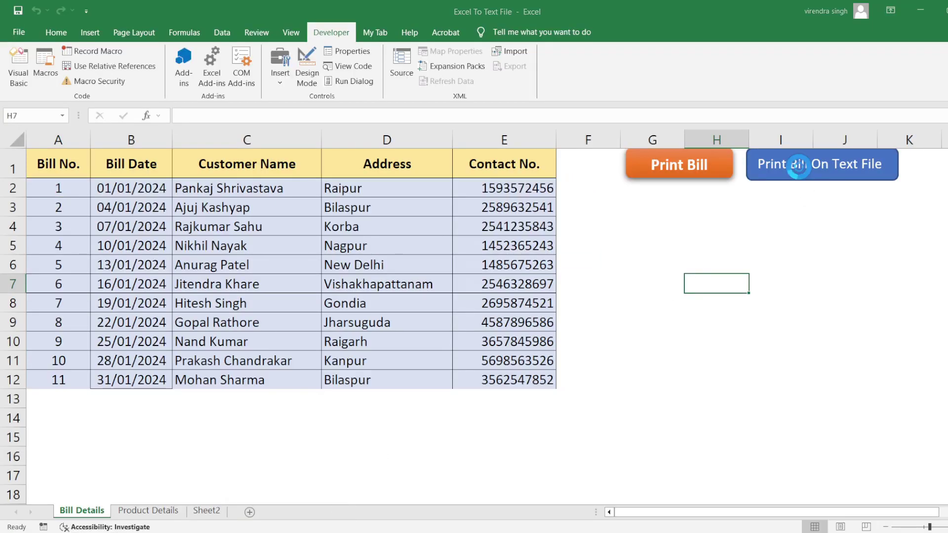
pyautogui.click(513, 316)
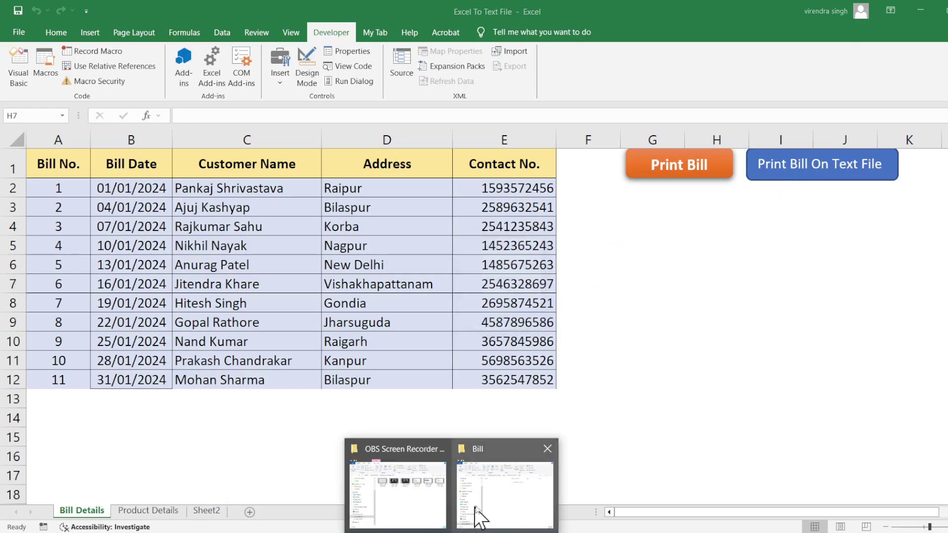
pyautogui.click(479, 512)
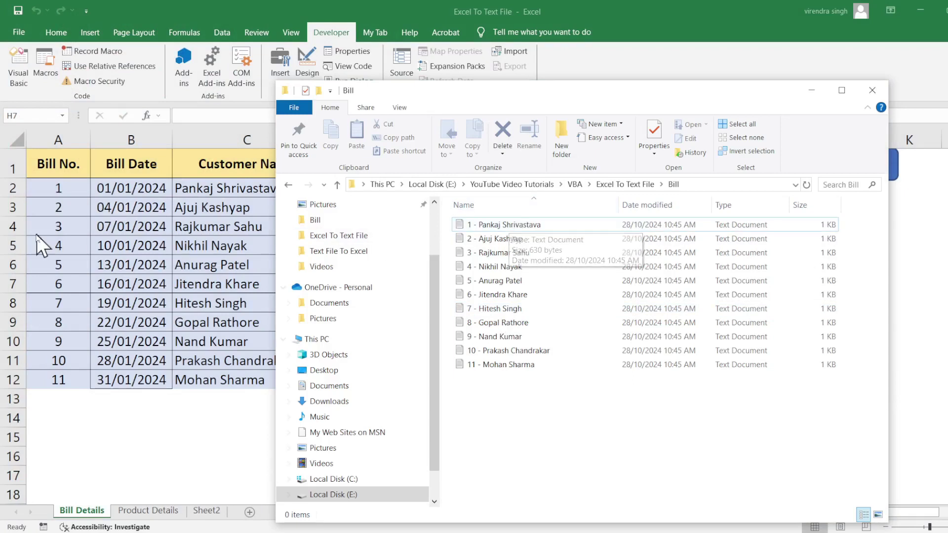
pyautogui.hotkey('alt', 'Tab')
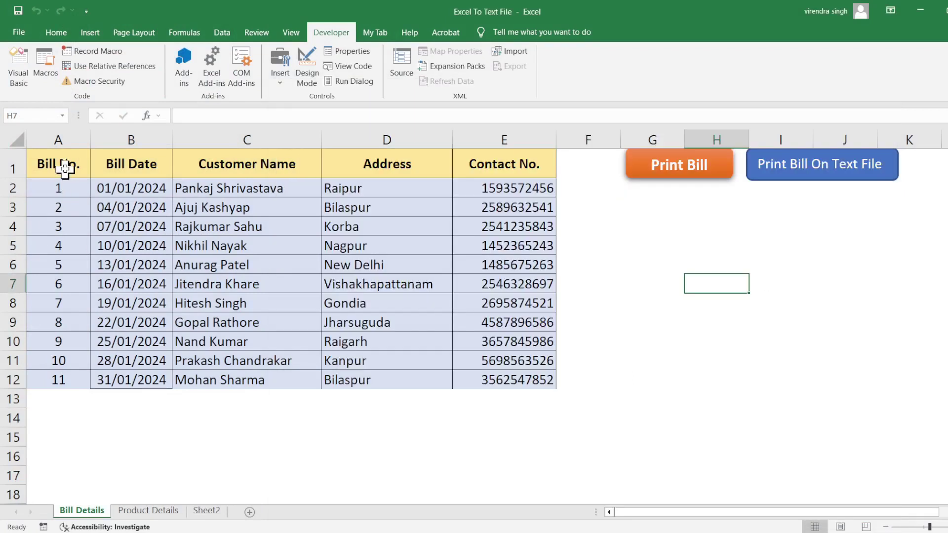
pyautogui.moveTo(56, 193); pyautogui.dragTo(353, 357)
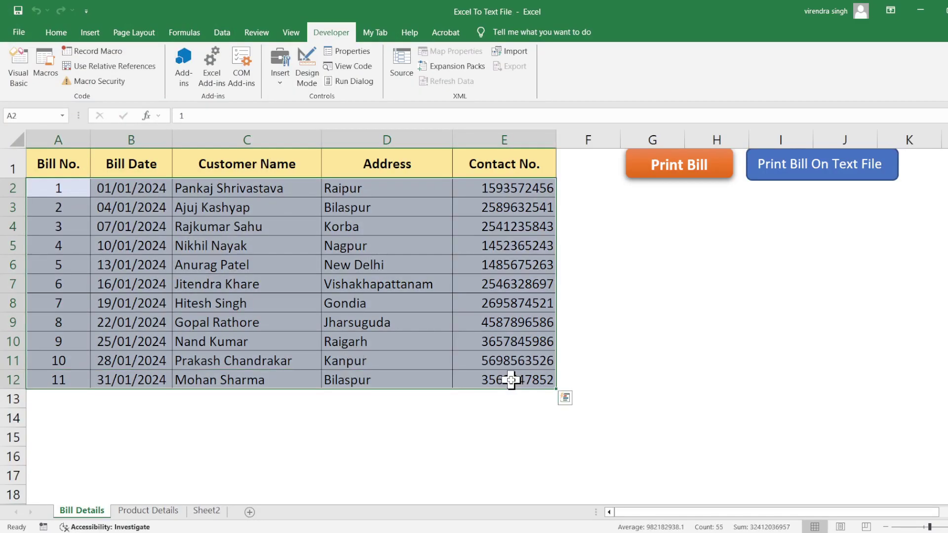
pyautogui.click(360, 343)
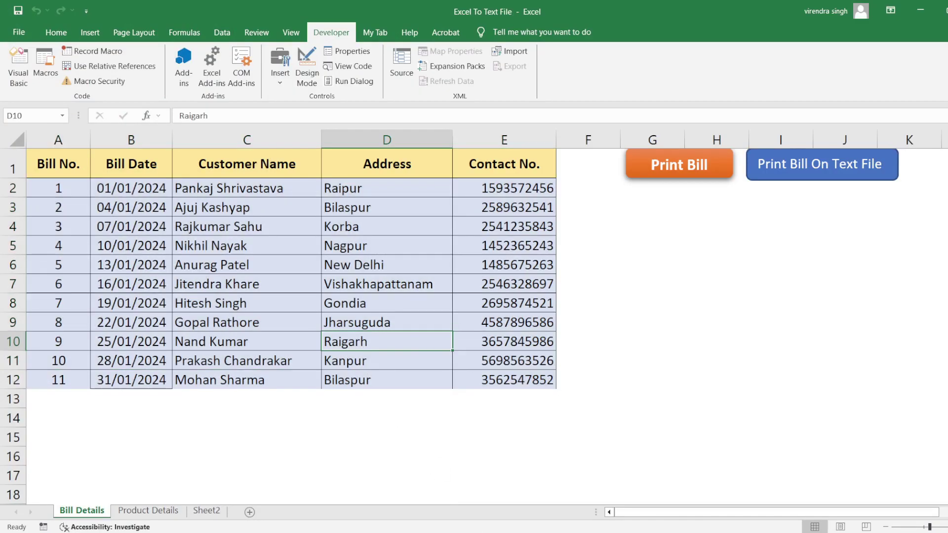
pyautogui.click(510, 503)
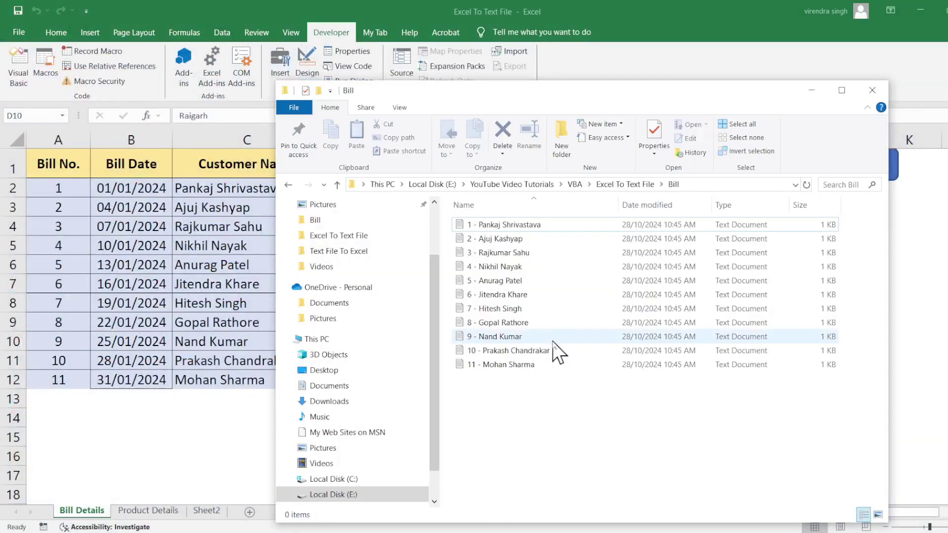
pyautogui.doubleClick(500, 226)
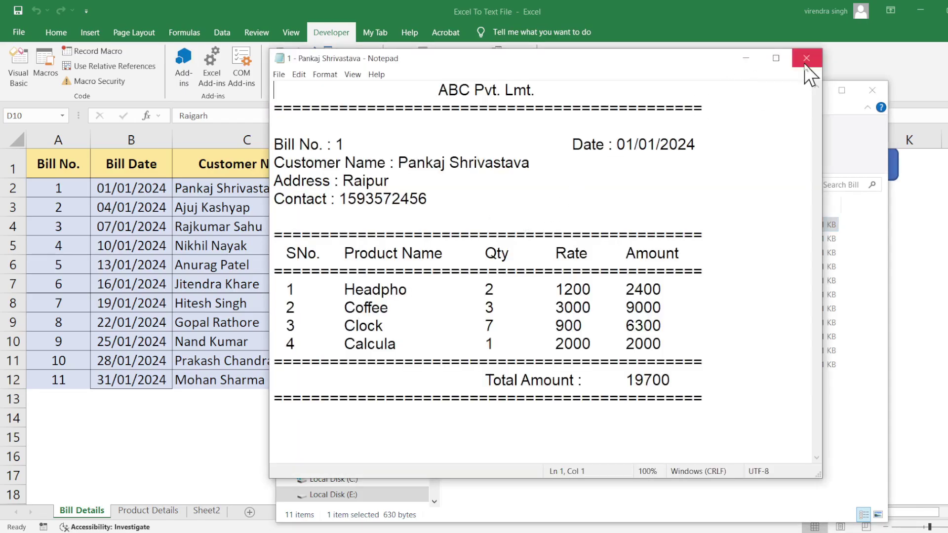
pyautogui.click(814, 60)
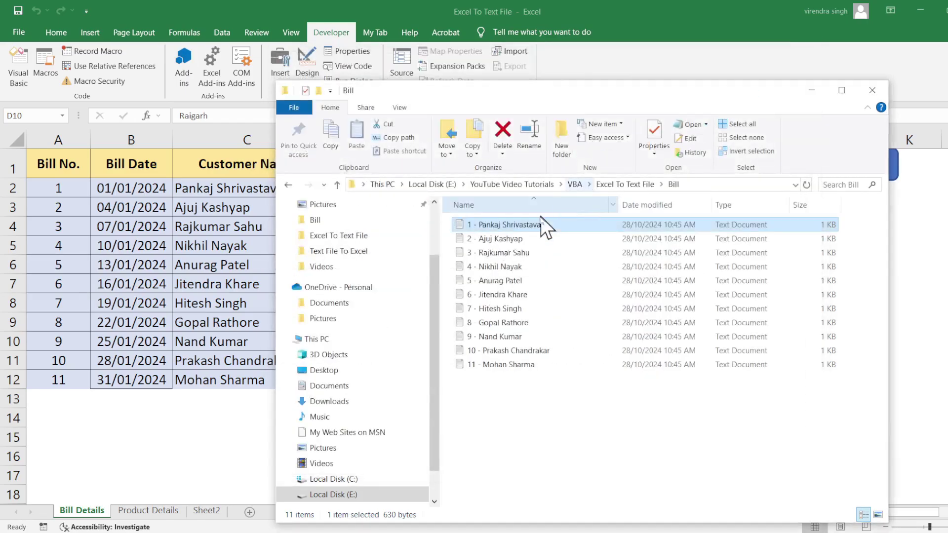
pyautogui.doubleClick(518, 240)
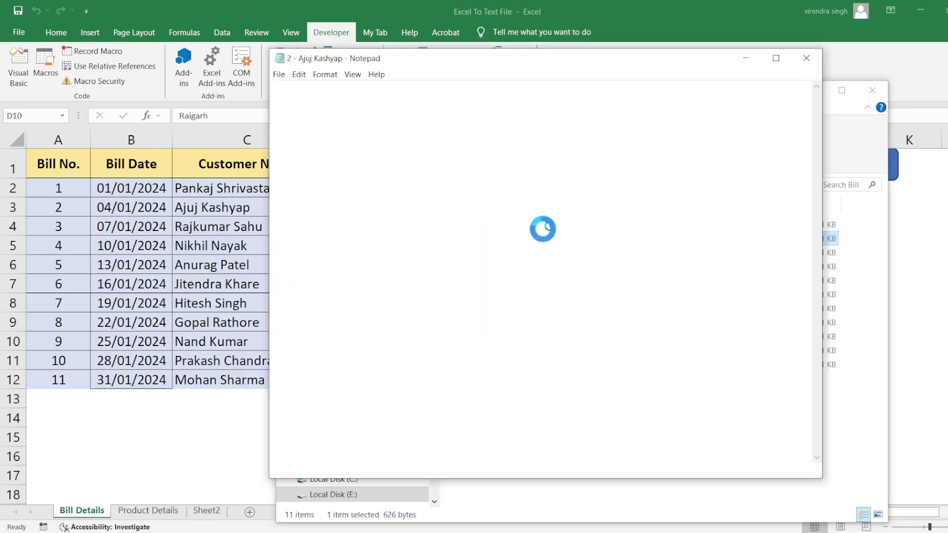
pyautogui.click(810, 61)
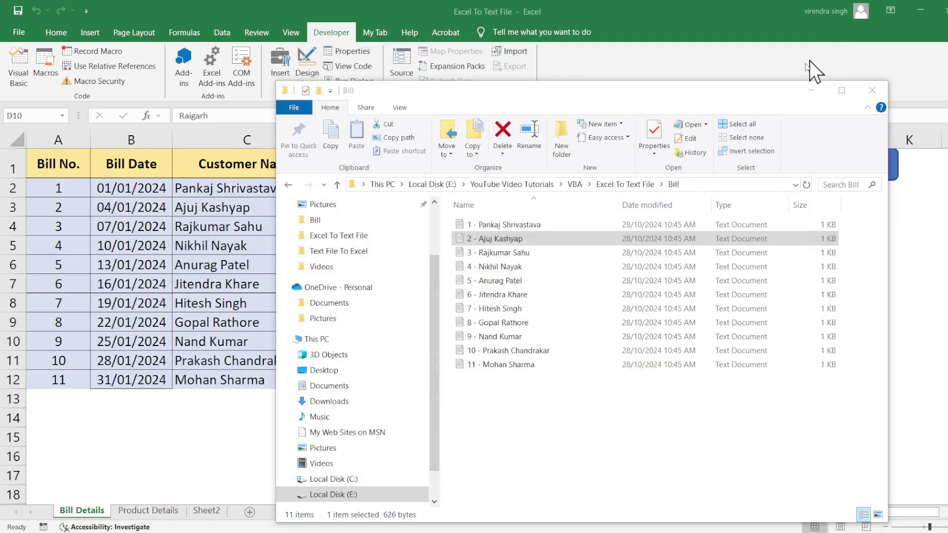
pyautogui.click(501, 364)
pyautogui.doubleClick(502, 365)
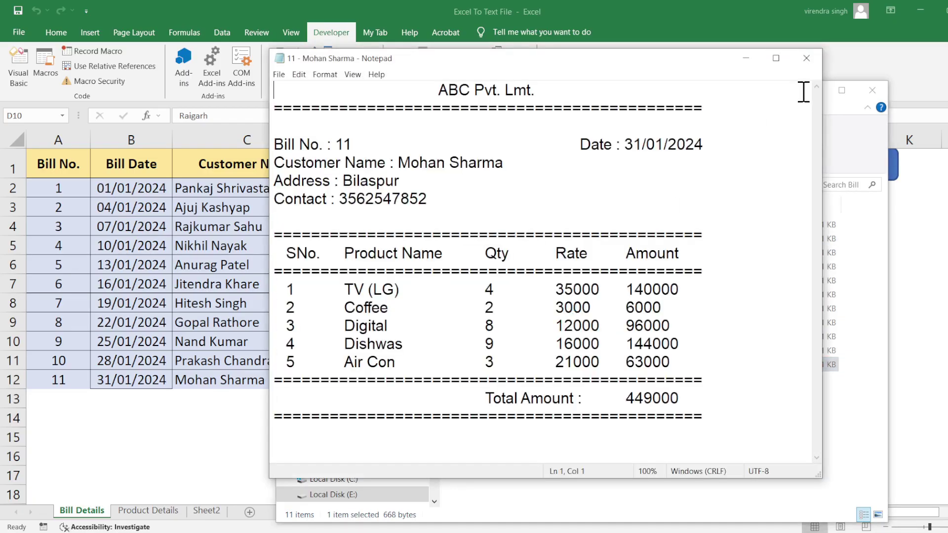
pyautogui.click(808, 64)
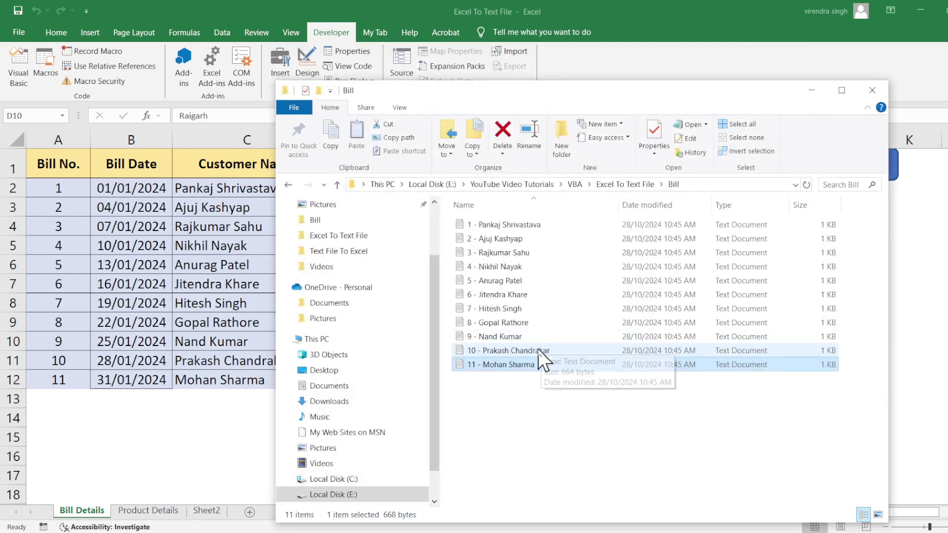
pyautogui.click(533, 350)
pyautogui.doubleClick(533, 350)
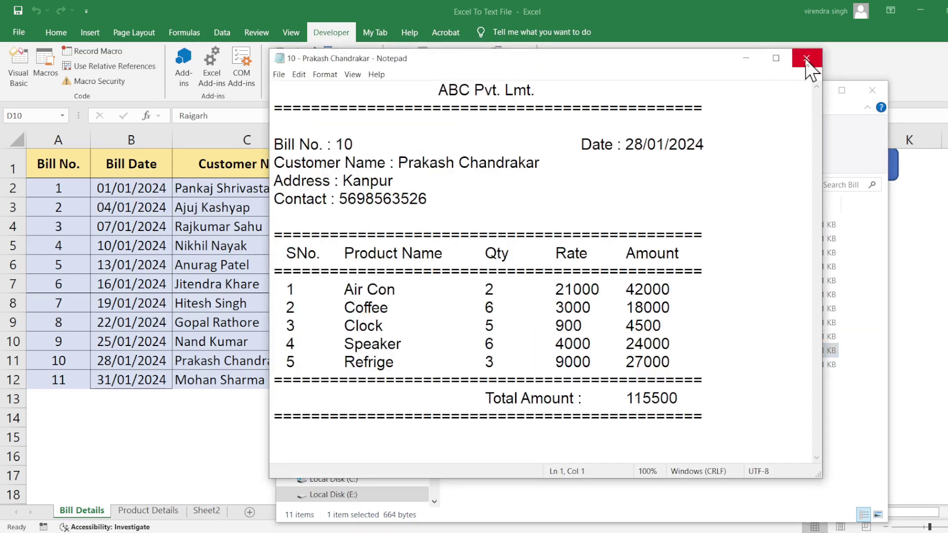
pyautogui.click(807, 57)
pyautogui.doubleClick(499, 337)
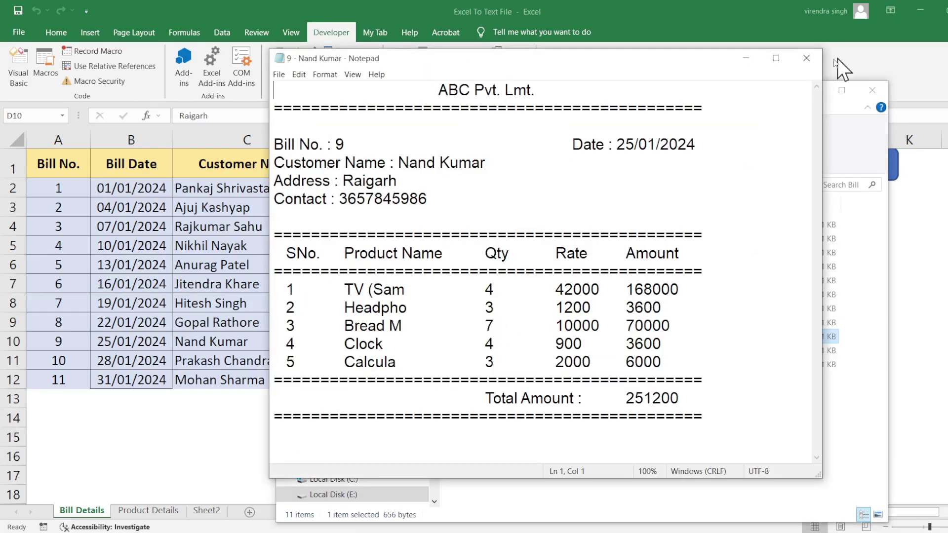
pyautogui.click(807, 57)
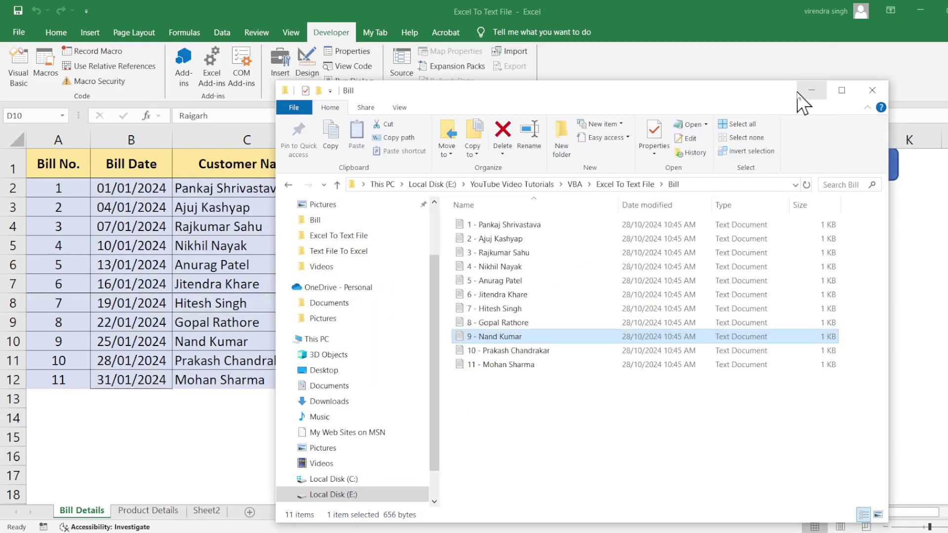
pyautogui.click(807, 93)
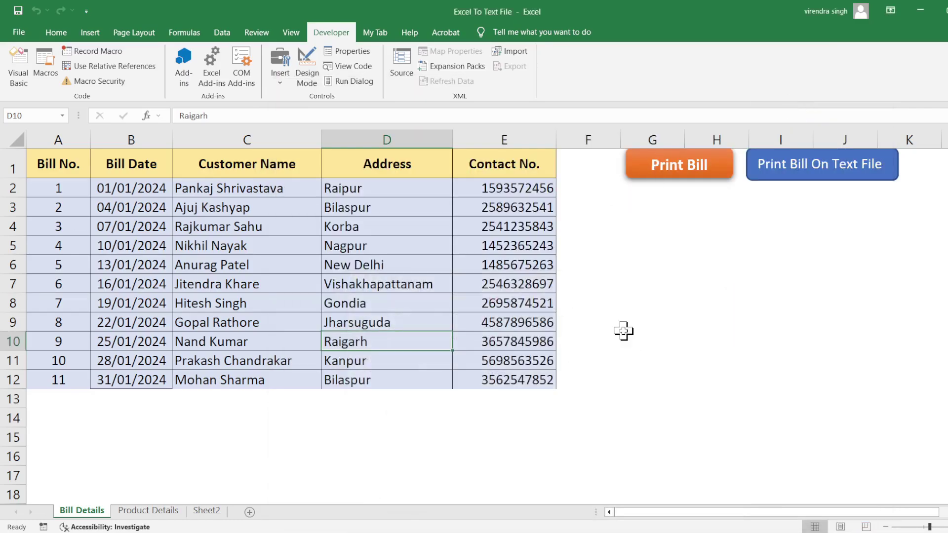